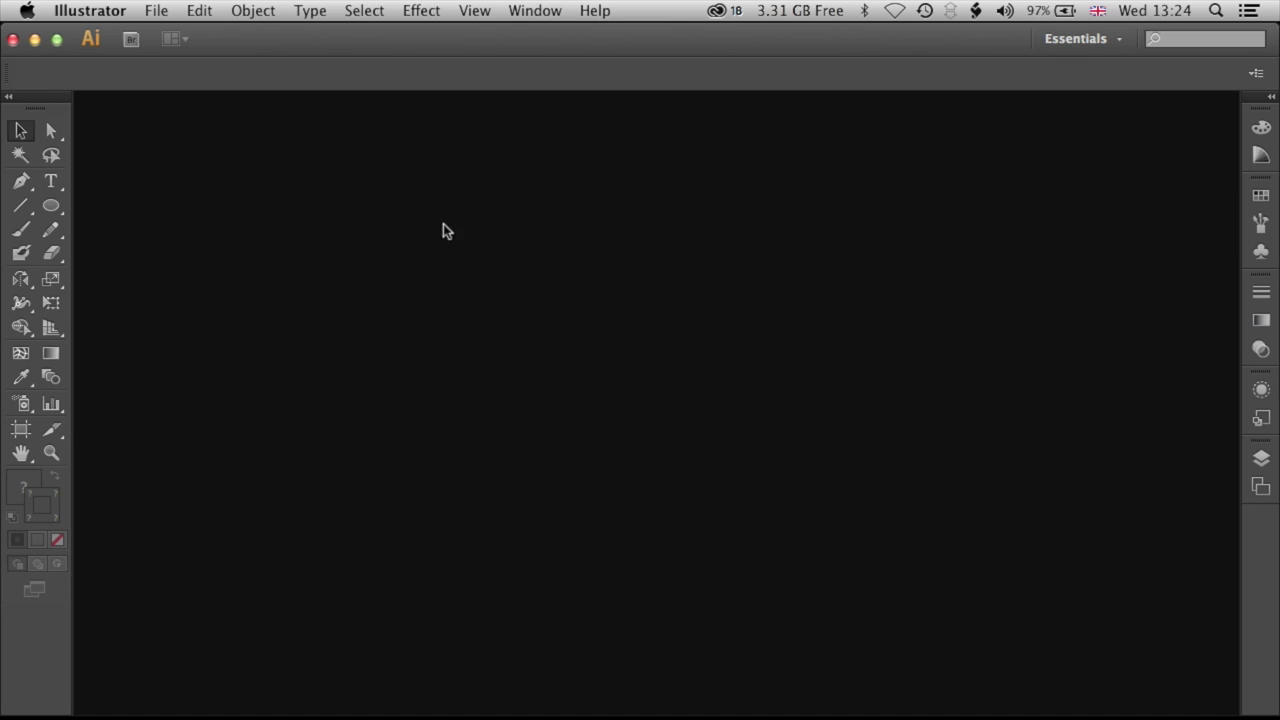
# Create a new one-artboard document at Letter size in landscape orientation, using millimetres and CMYK color mode.
pyautogui.click(156, 10)
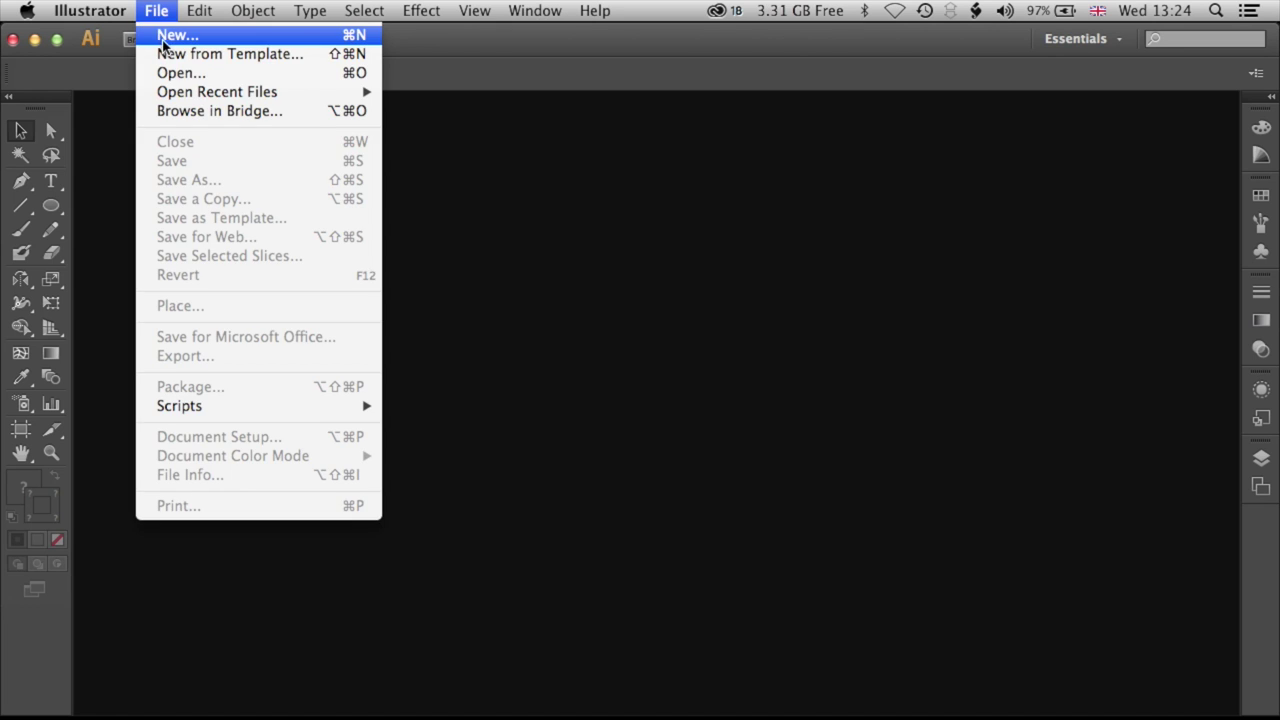
pyautogui.click(163, 36)
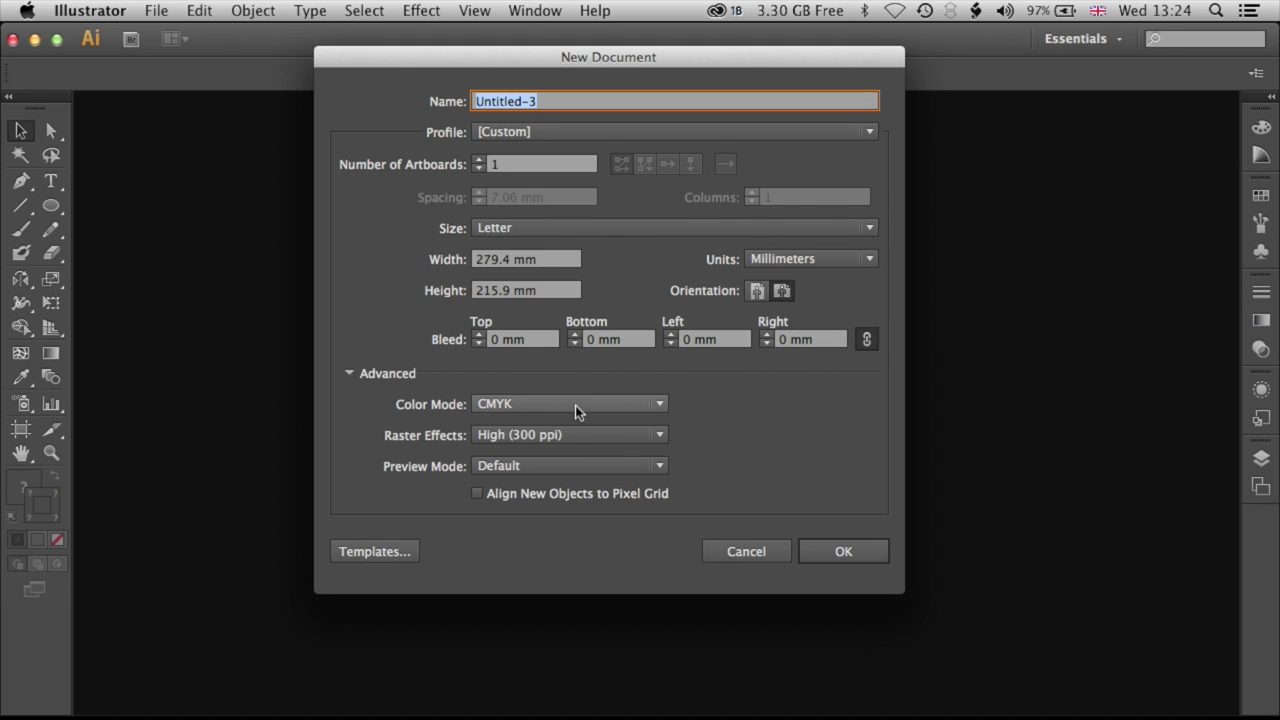
pyautogui.click(660, 405)
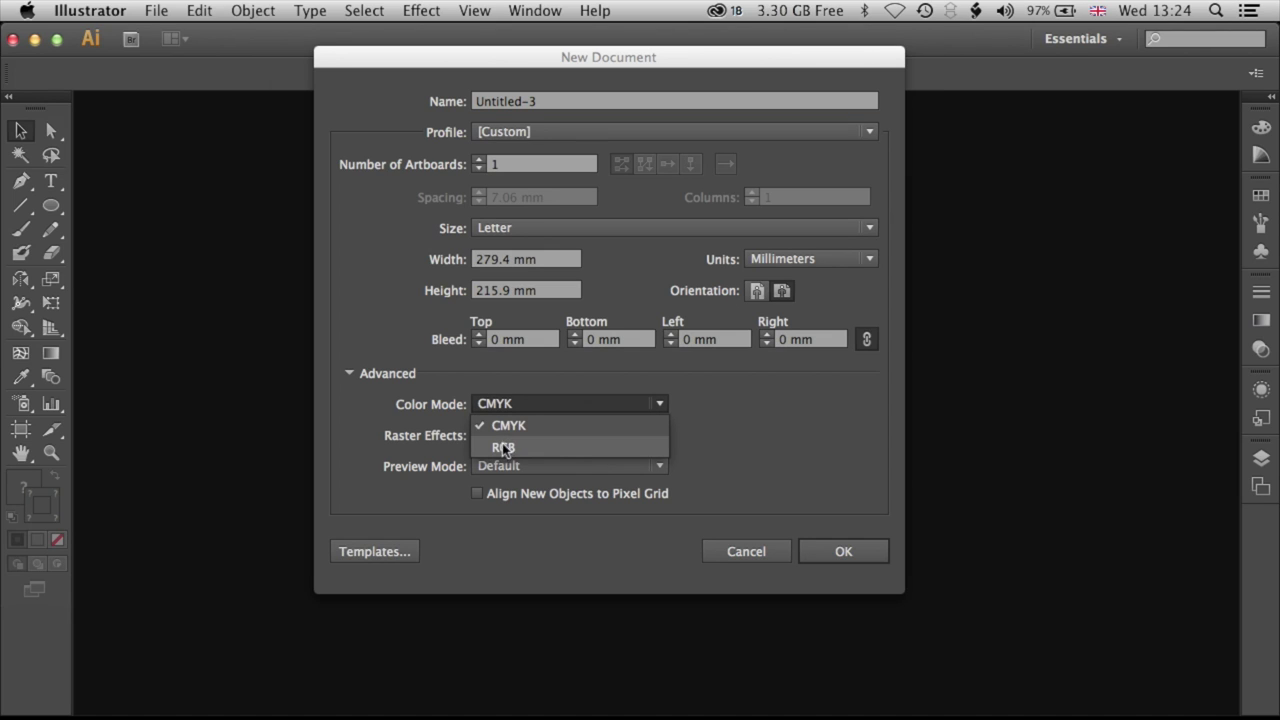
pyautogui.click(848, 549)
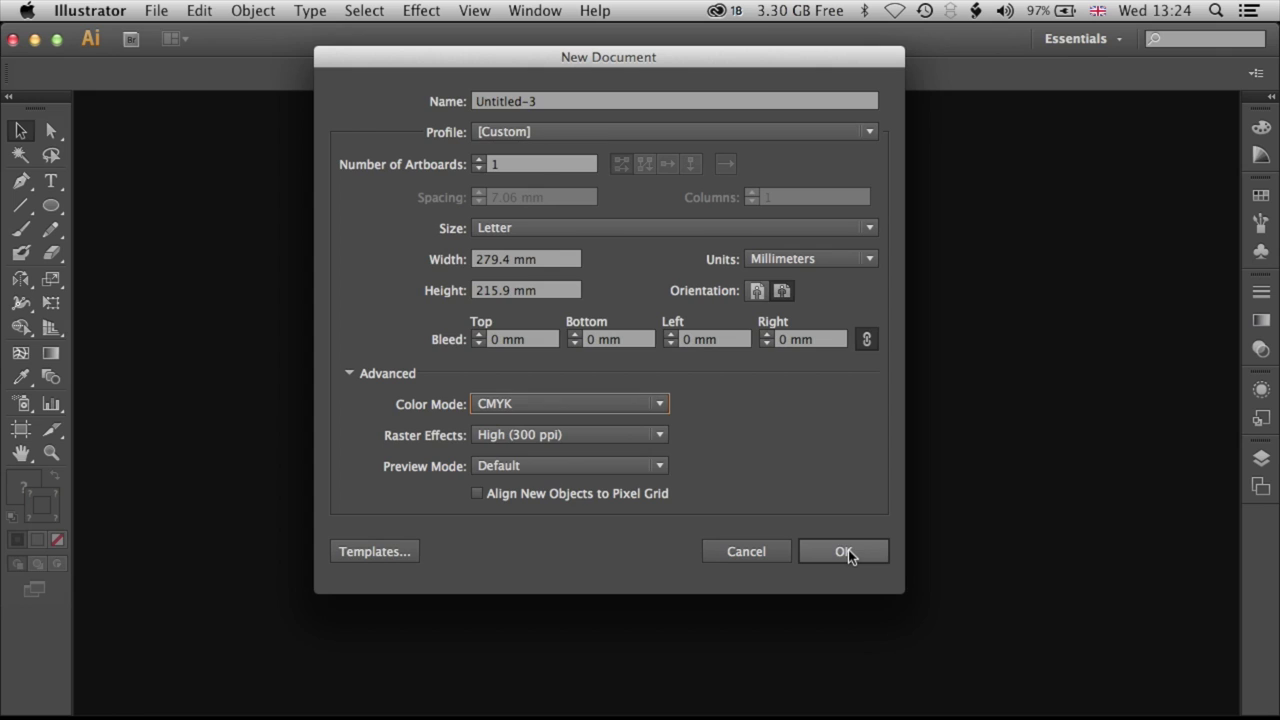
pyautogui.click(848, 549)
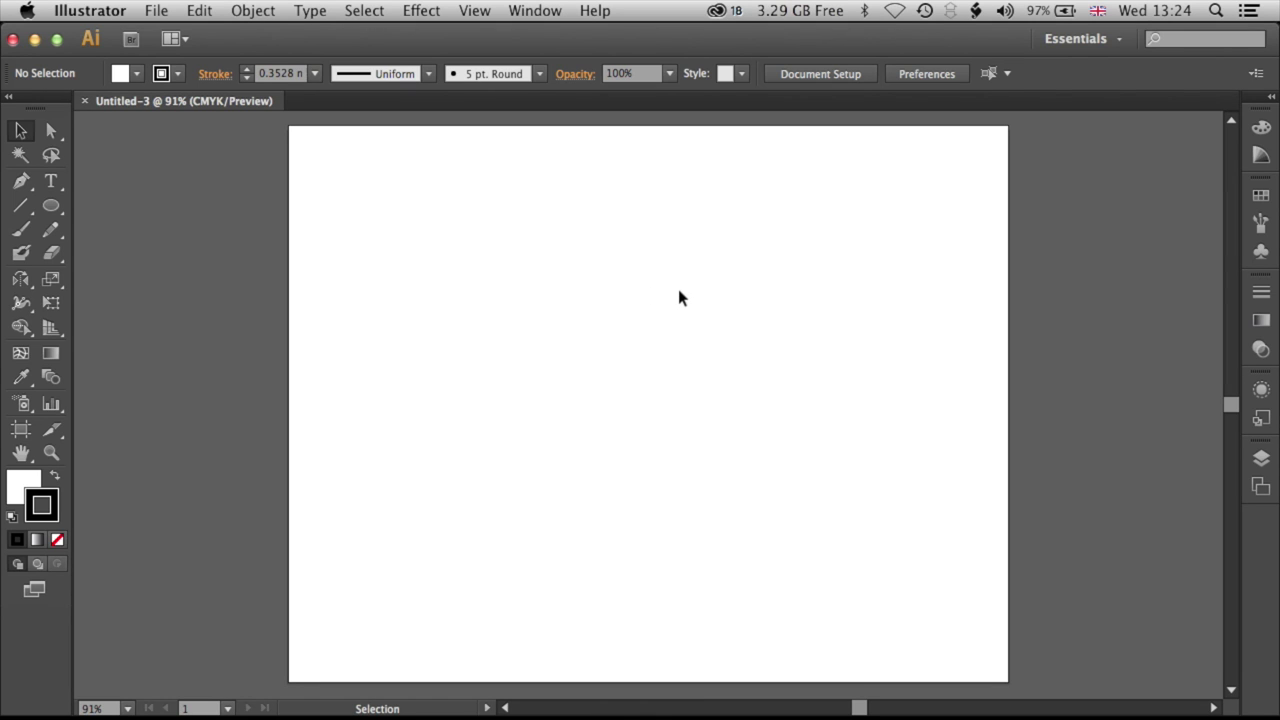
# Save the document to the Desktop as pumpkin.ai in Adobe Illustrator format, accepting the Illustrator CS6 save options.
pyautogui.click(156, 10)
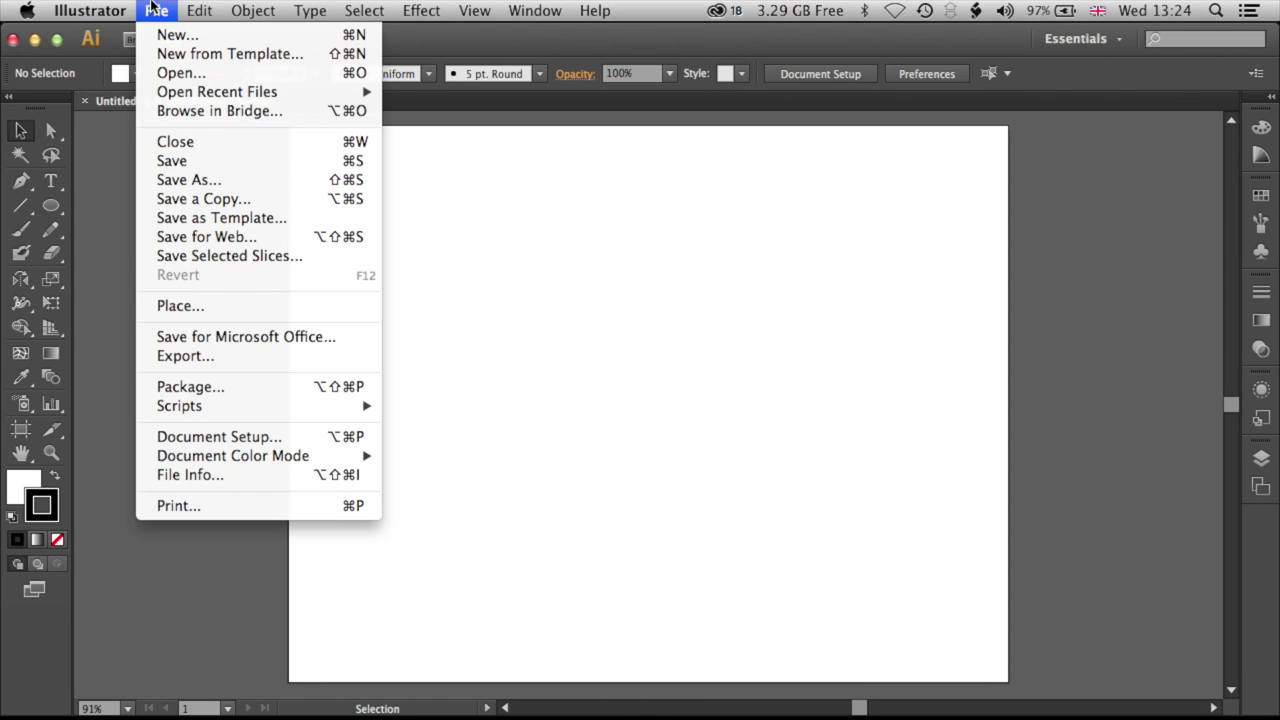
pyautogui.click(188, 179)
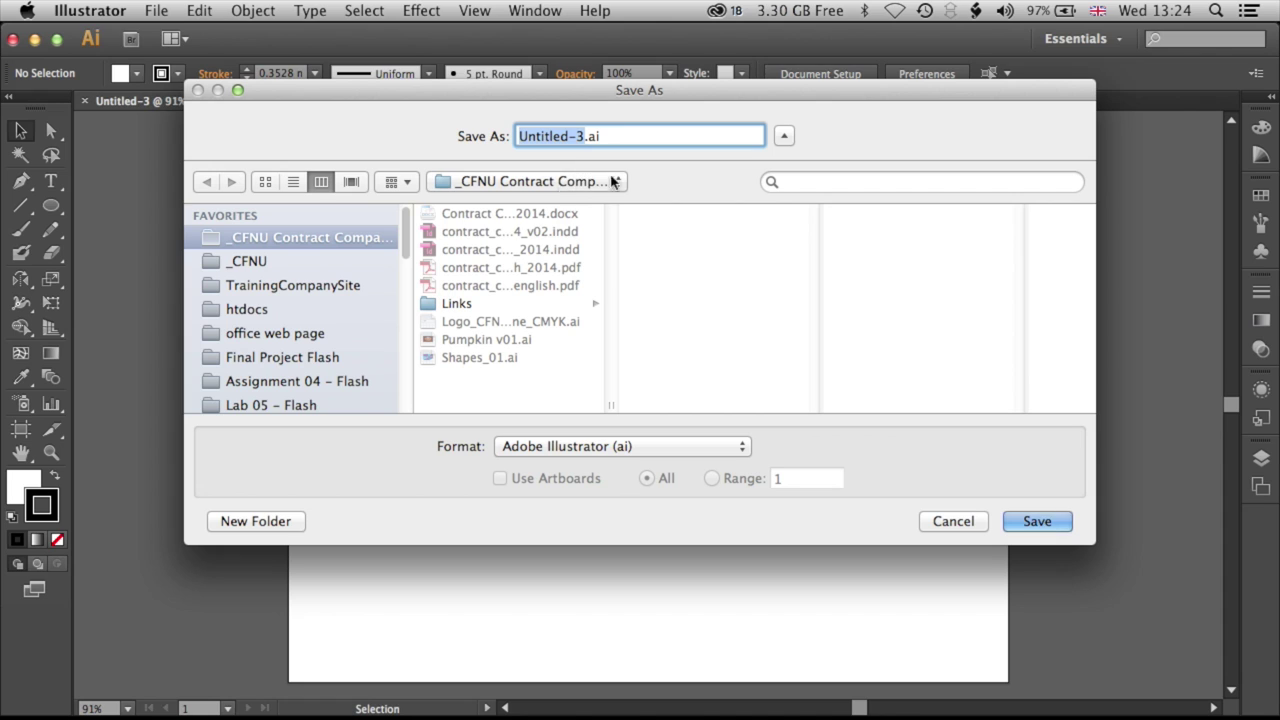
pyautogui.press('super+shift+d')
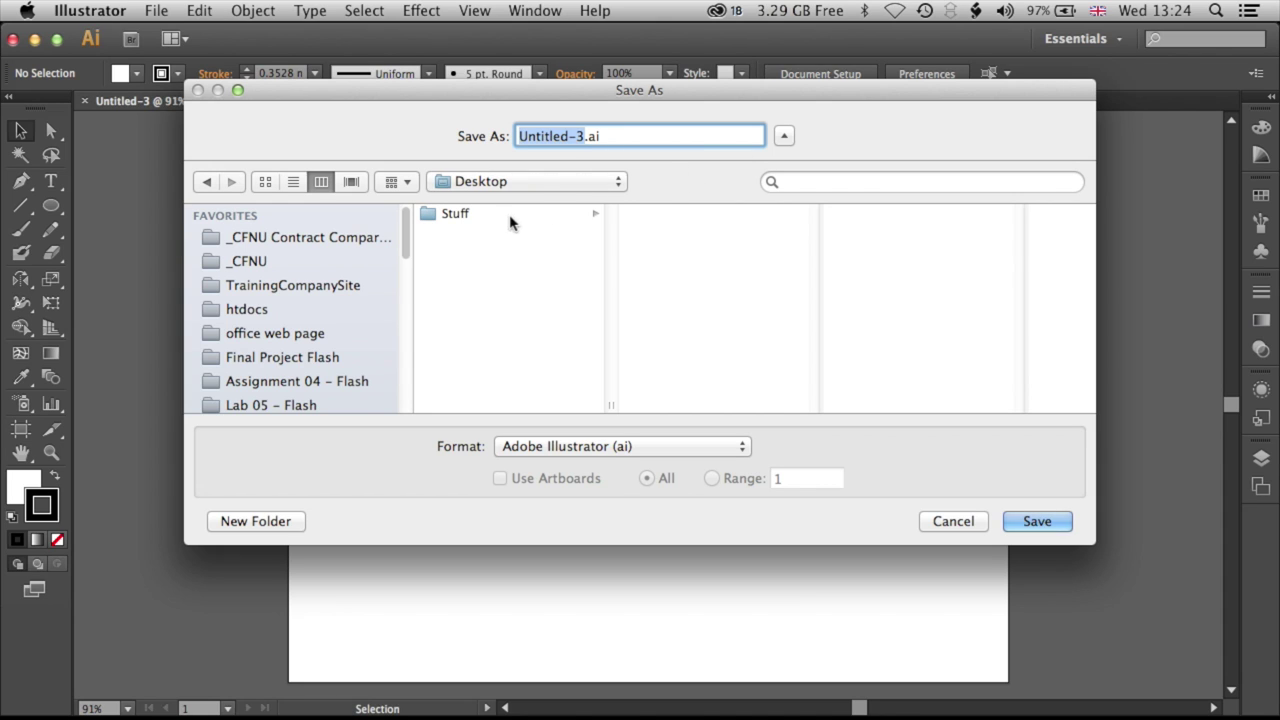
pyautogui.write('pumpkin')
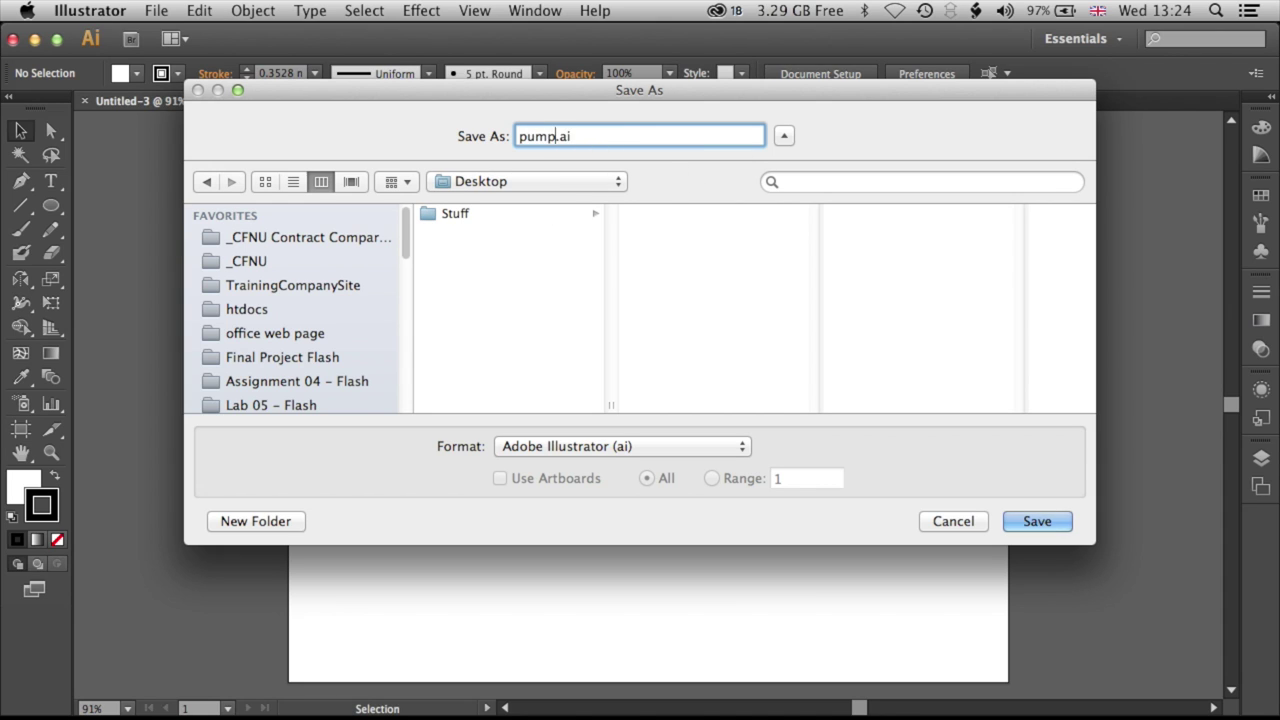
pyautogui.click(1052, 522)
pyautogui.moveTo(395, 88); pyautogui.dragTo(808, 28)
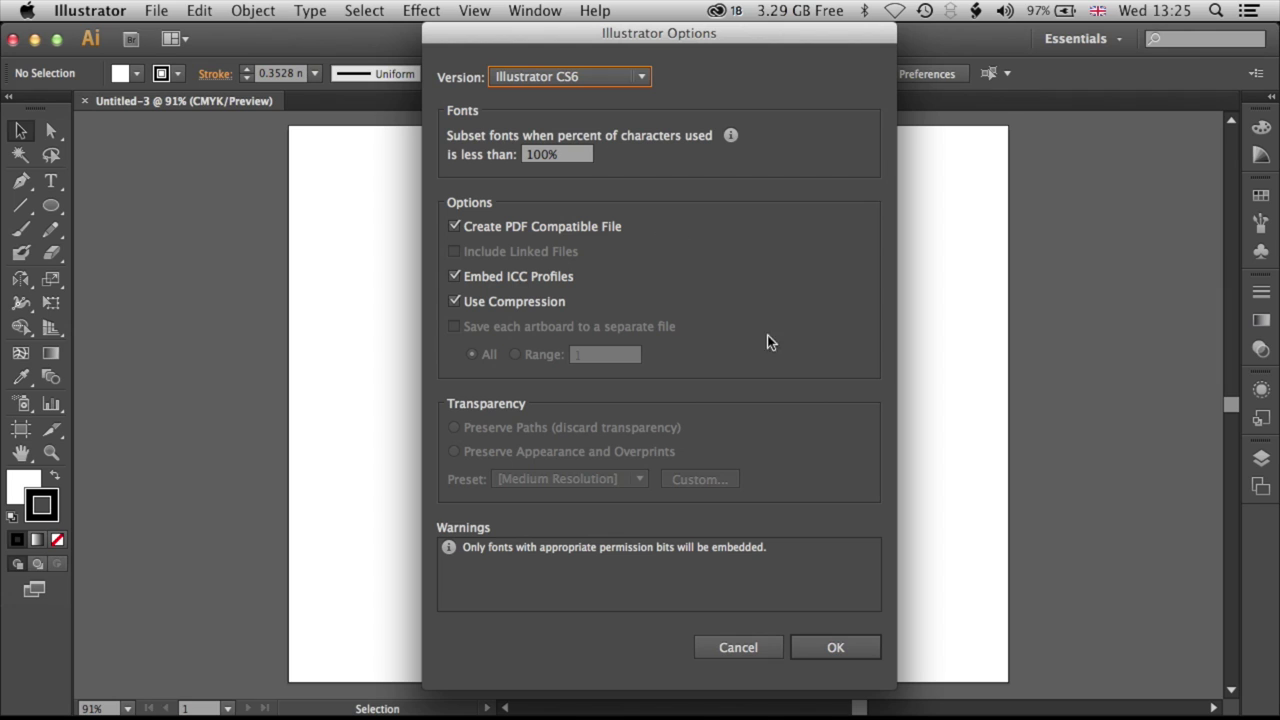
pyautogui.click(833, 648)
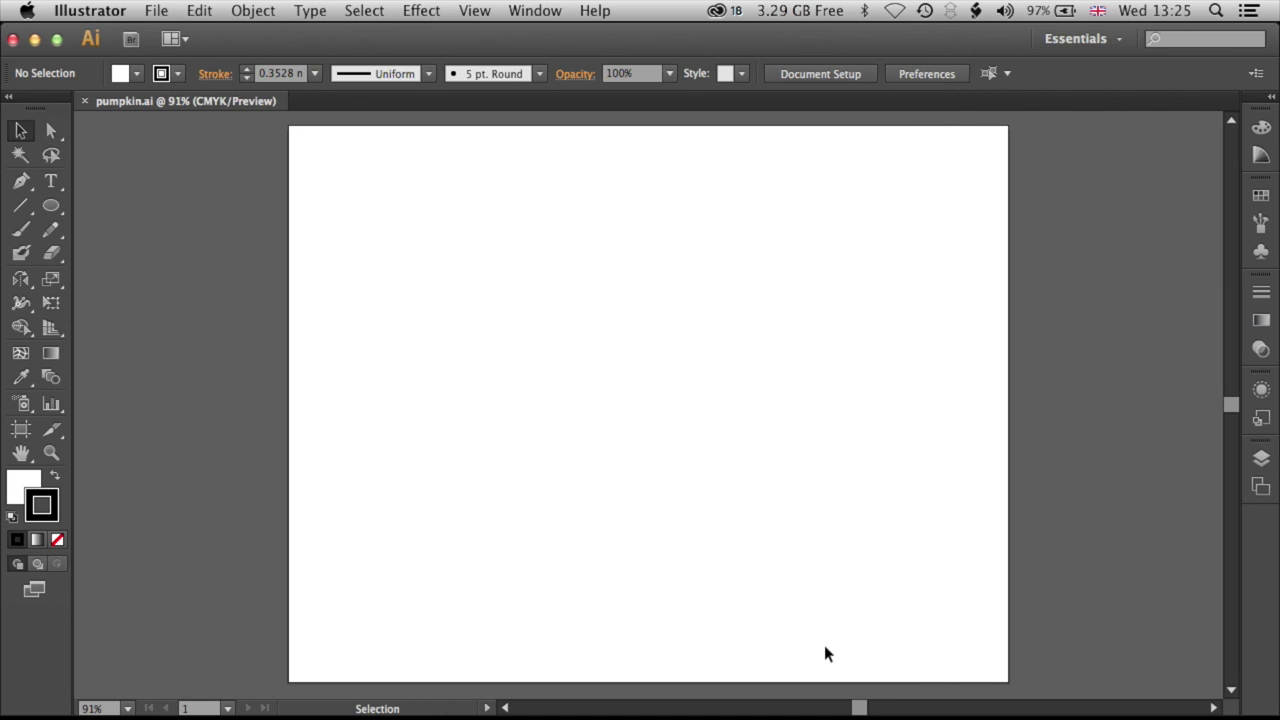
# Draw a large horizontal ellipse in the middle of the artboard with a red-orange fill and no stroke.
pyautogui.click(51, 206)
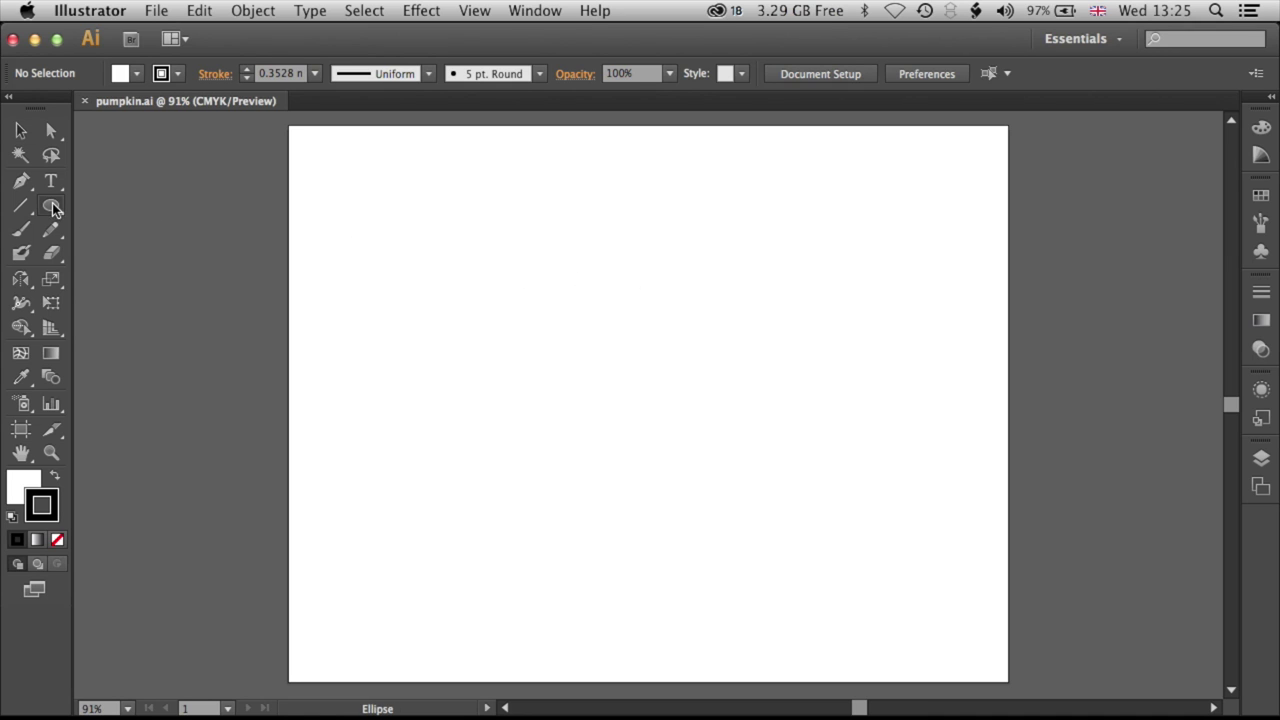
pyautogui.click(52, 207)
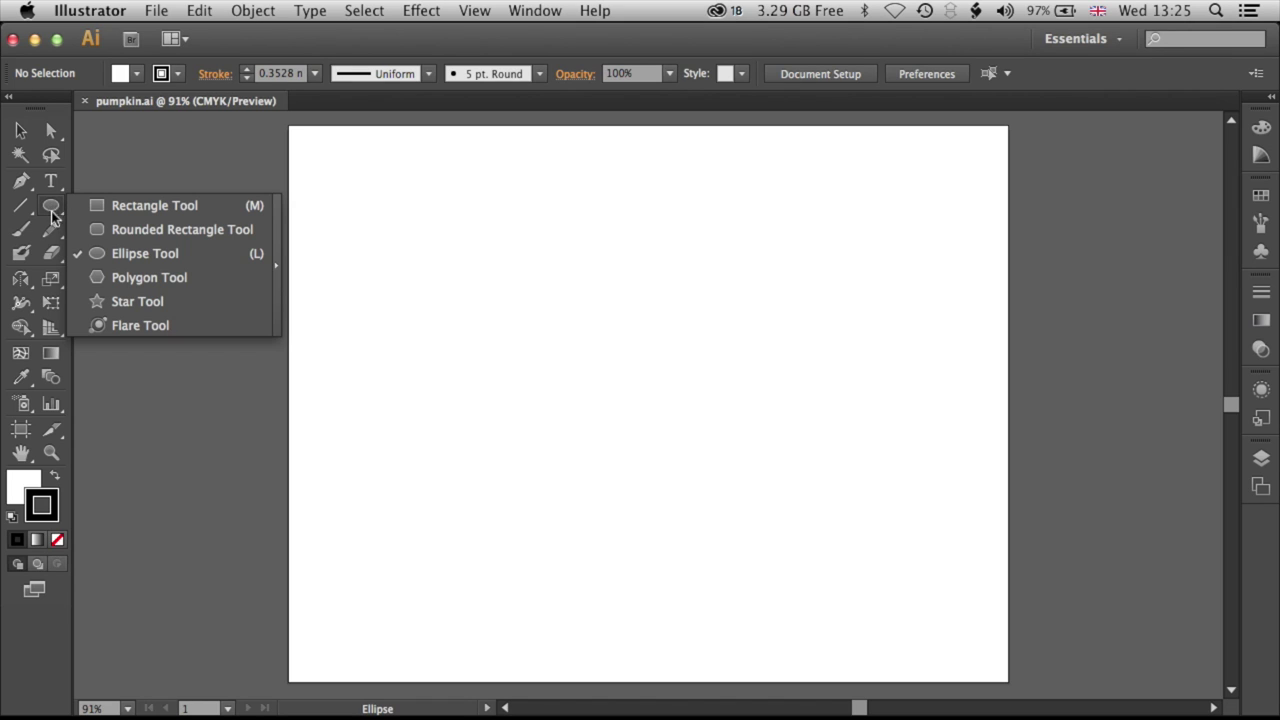
pyautogui.click(147, 253)
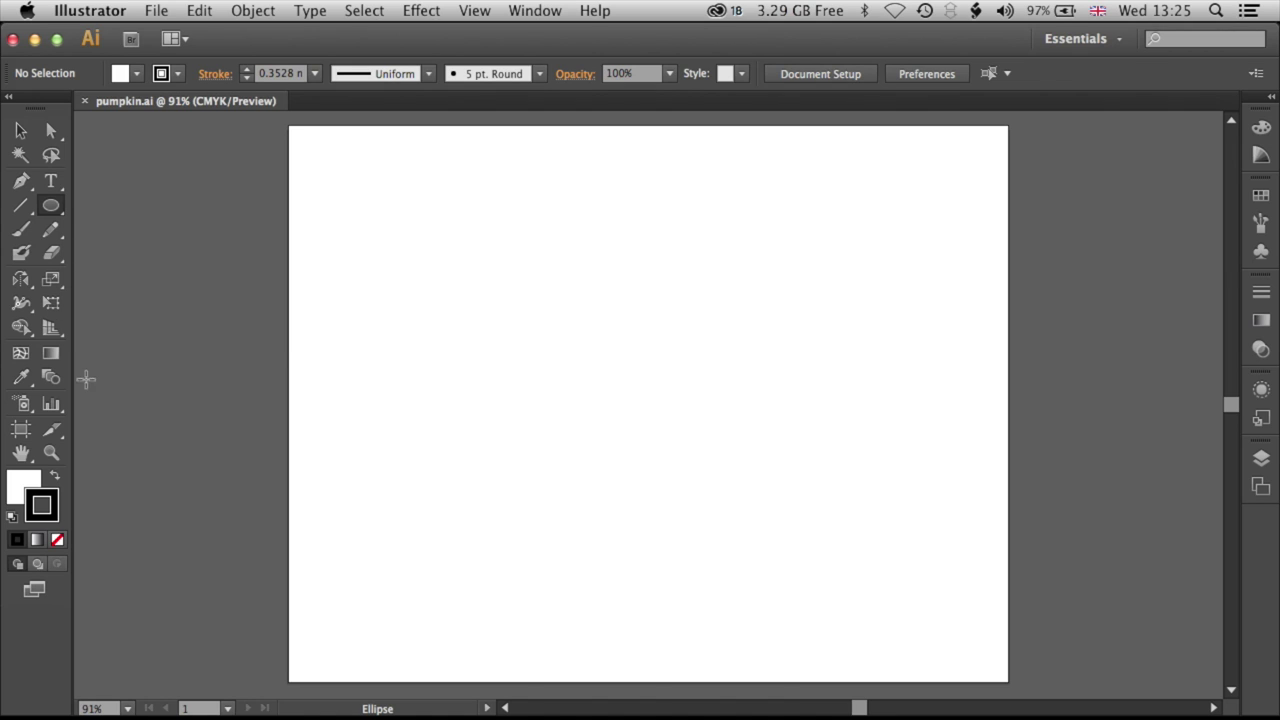
pyautogui.click(58, 541)
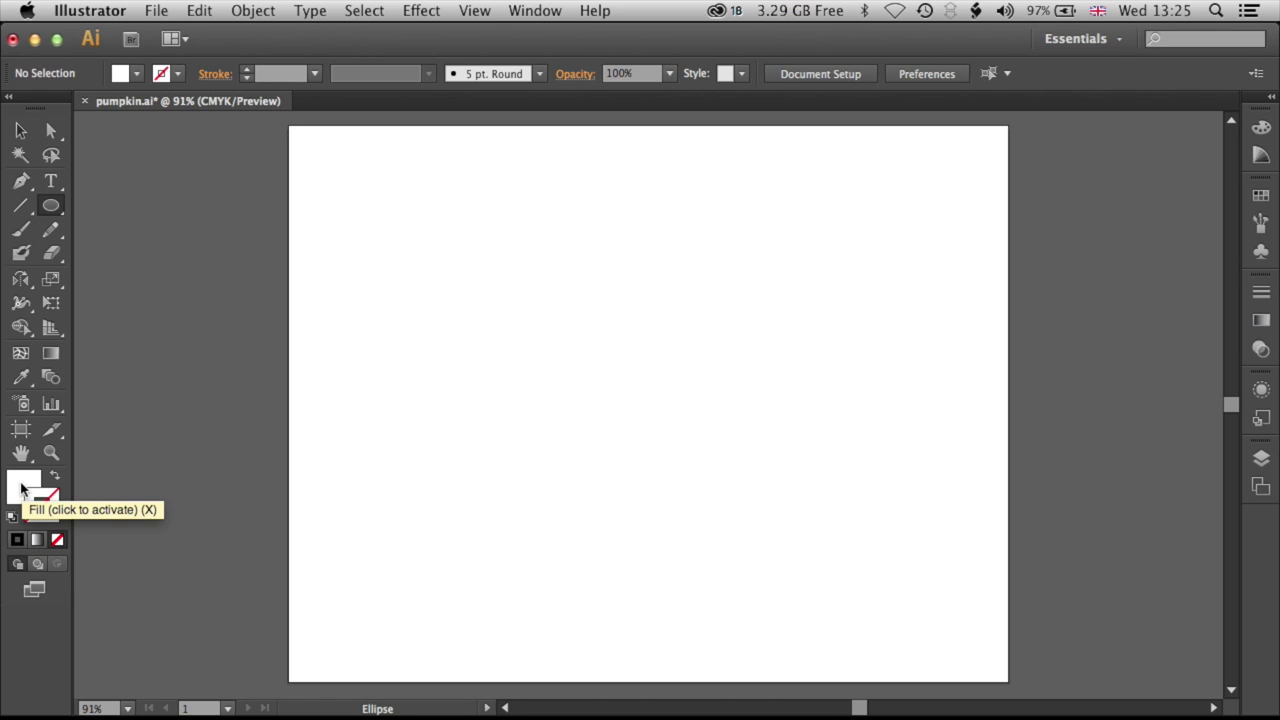
pyautogui.click(19, 484)
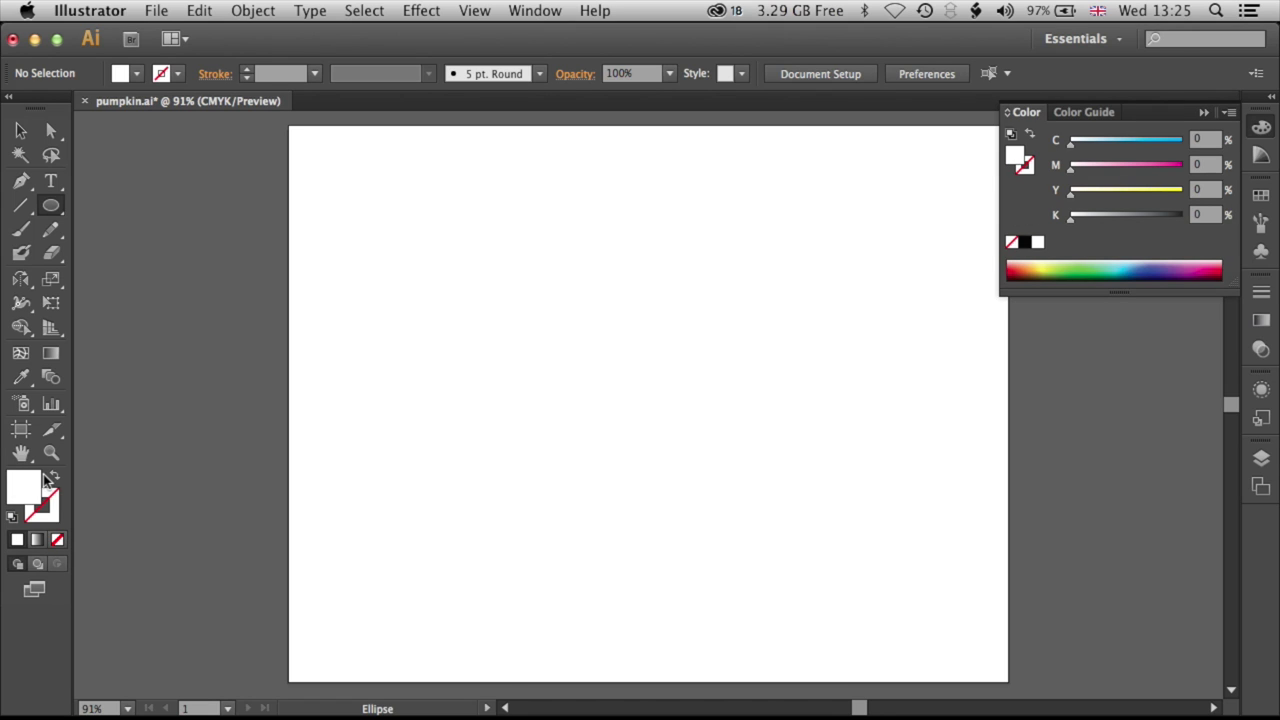
pyautogui.click(1261, 195)
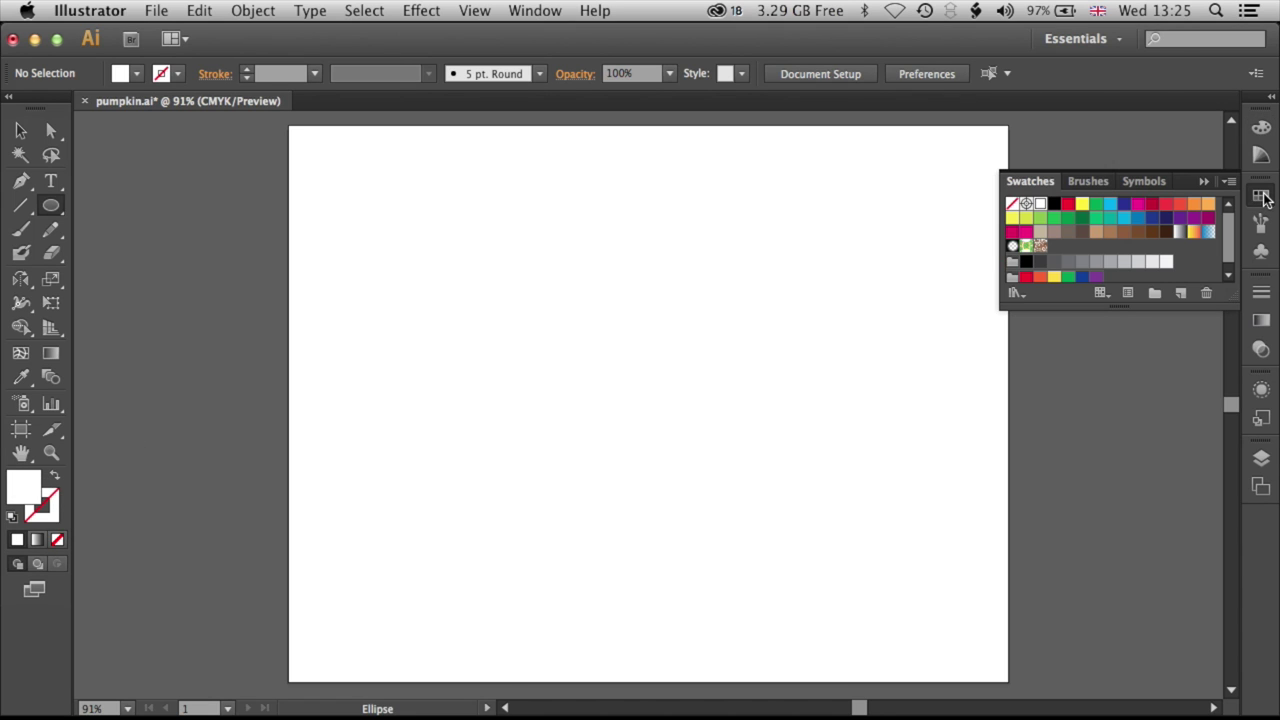
pyautogui.click(1178, 206)
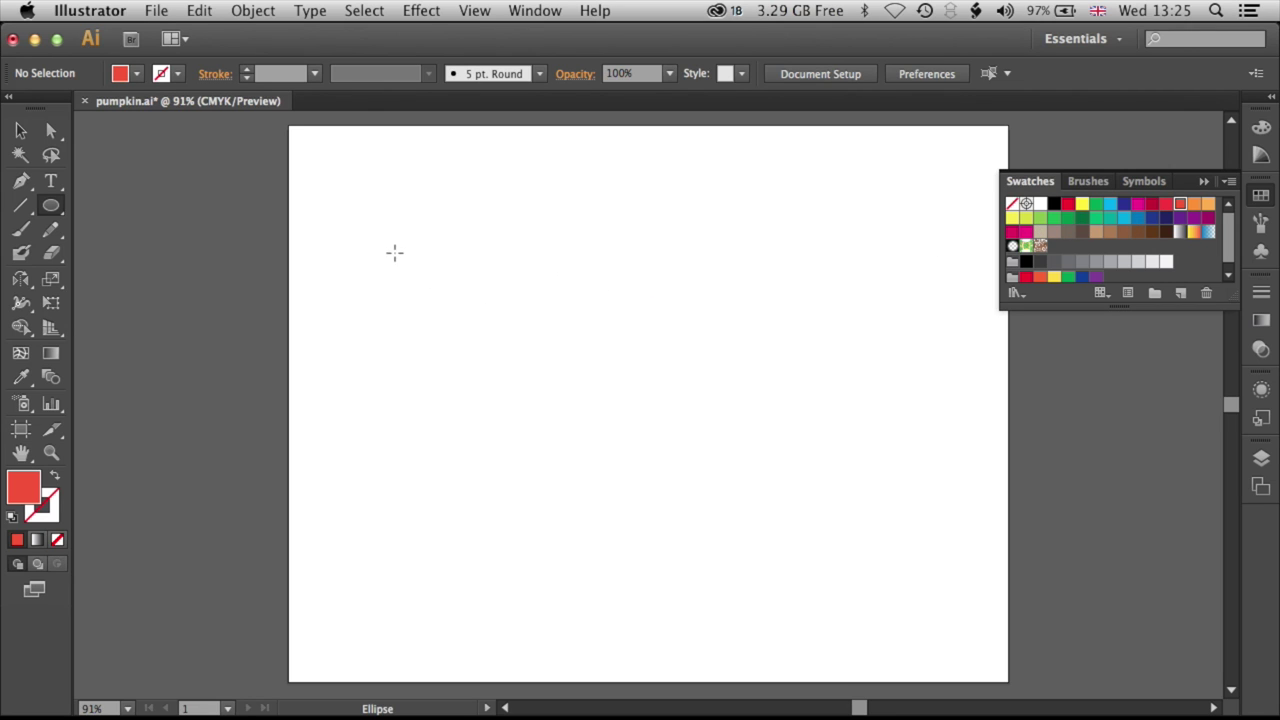
pyautogui.moveTo(346, 234); pyautogui.dragTo(932, 578)
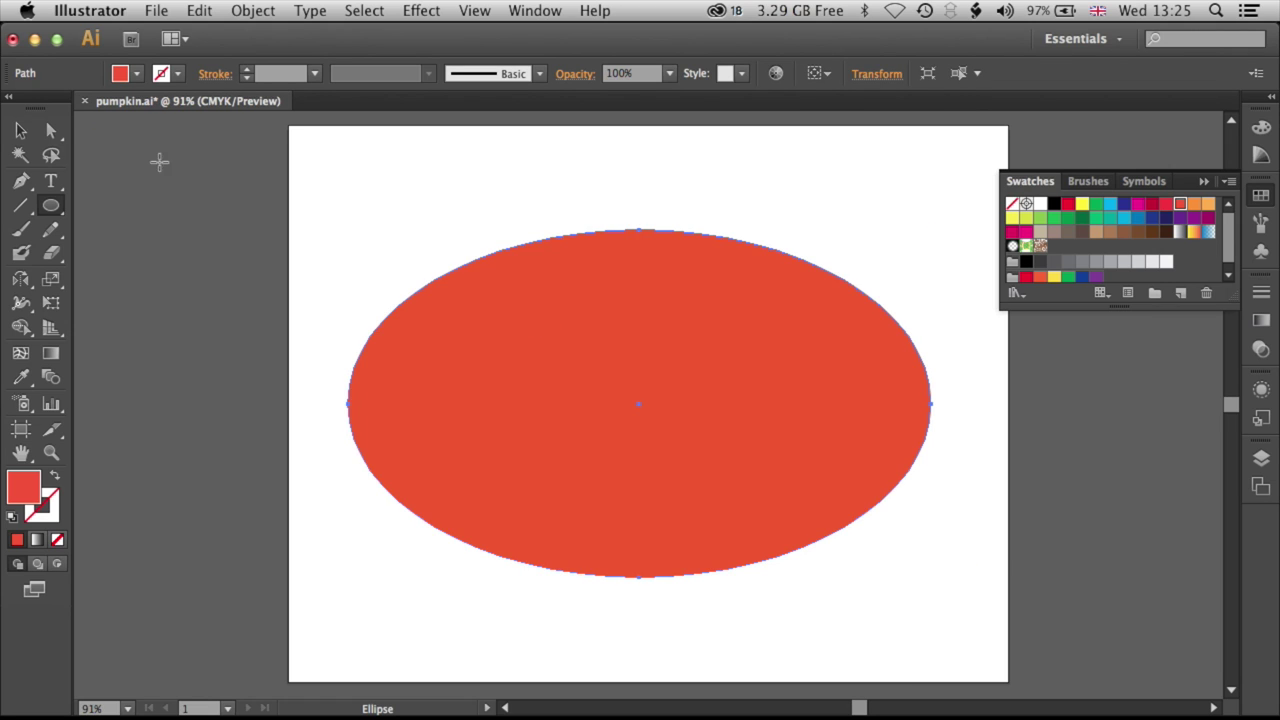
# Narrow the ellipse slightly from both sides and nudge it to the right.
pyautogui.click(20, 132)
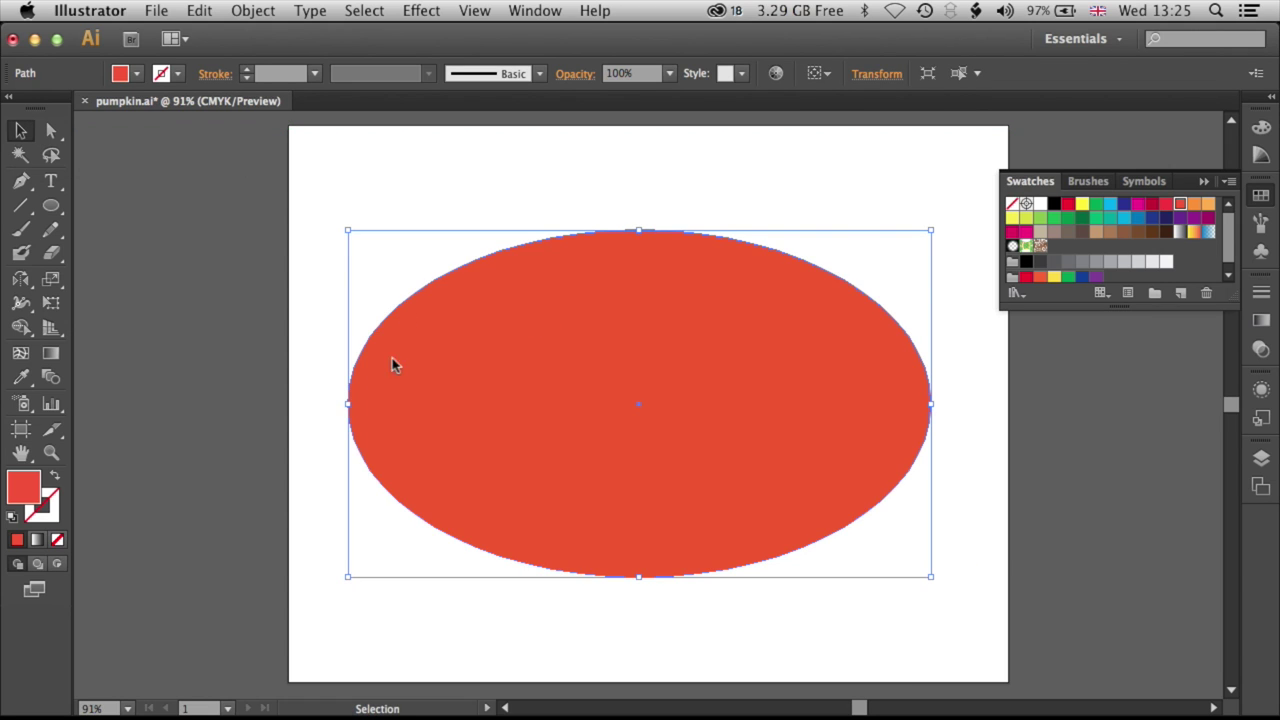
pyautogui.moveTo(347, 404); pyautogui.dragTo(390, 404)
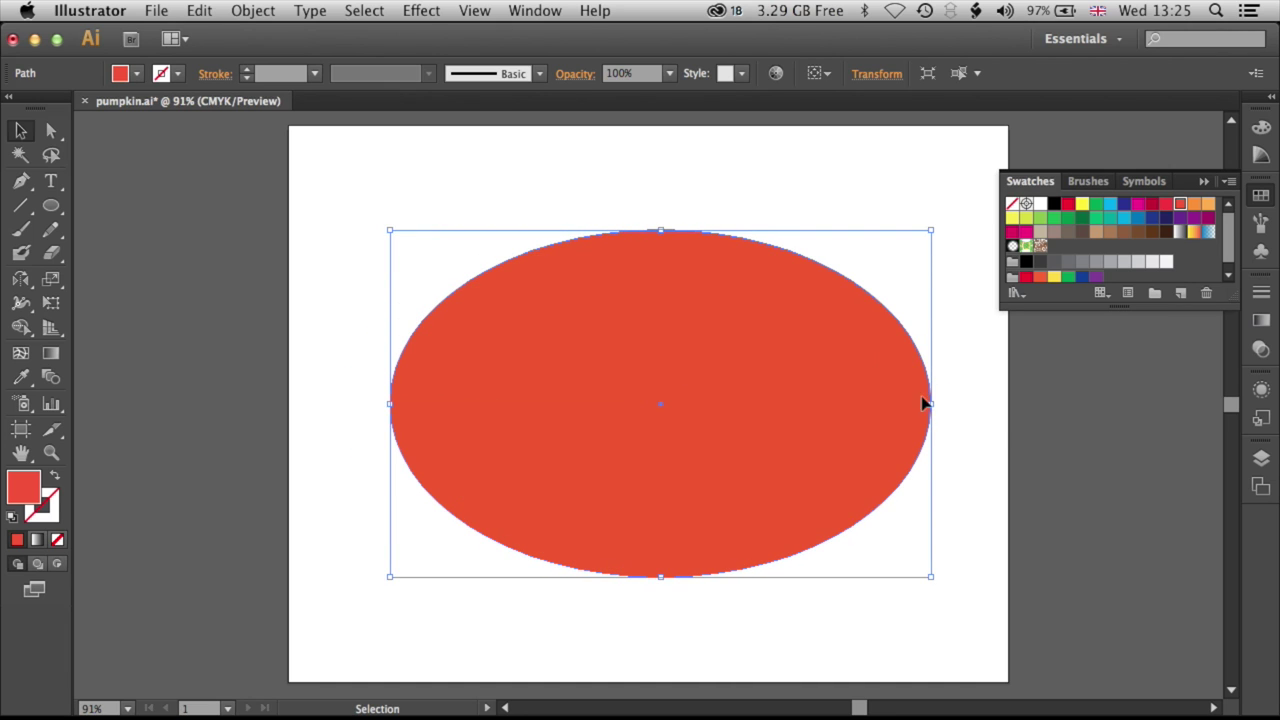
pyautogui.click(936, 406)
pyautogui.click(931, 406)
pyautogui.moveTo(931, 405); pyautogui.dragTo(911, 405)
pyautogui.hotkey('shift', 'Right')
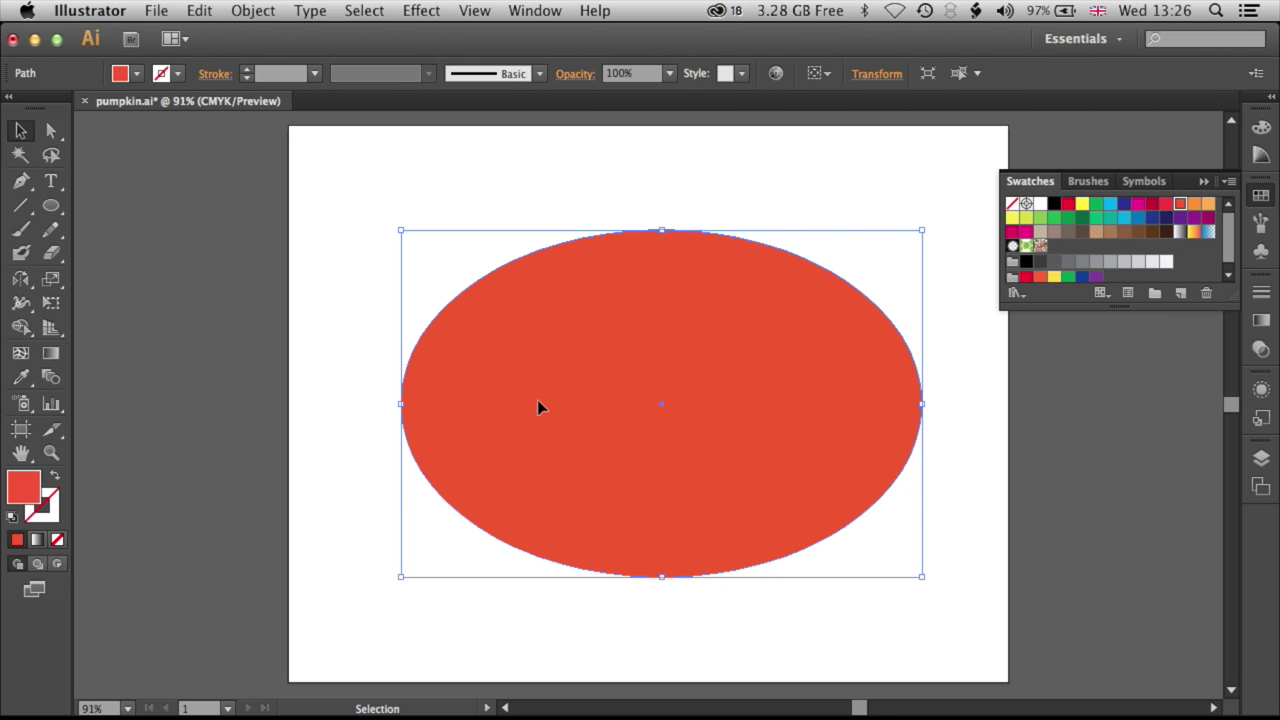
# Collapse the swatches and reset the Essentials workspace to its default layout.
pyautogui.click(1206, 181)
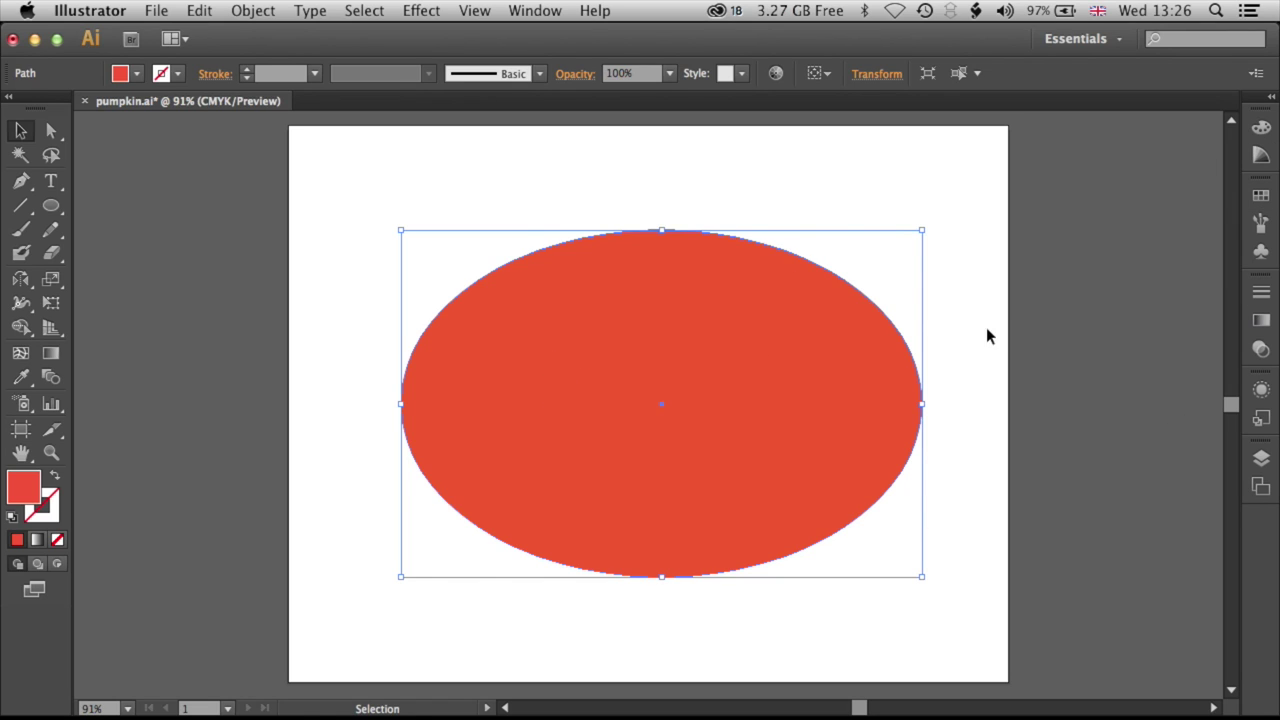
pyautogui.click(531, 11)
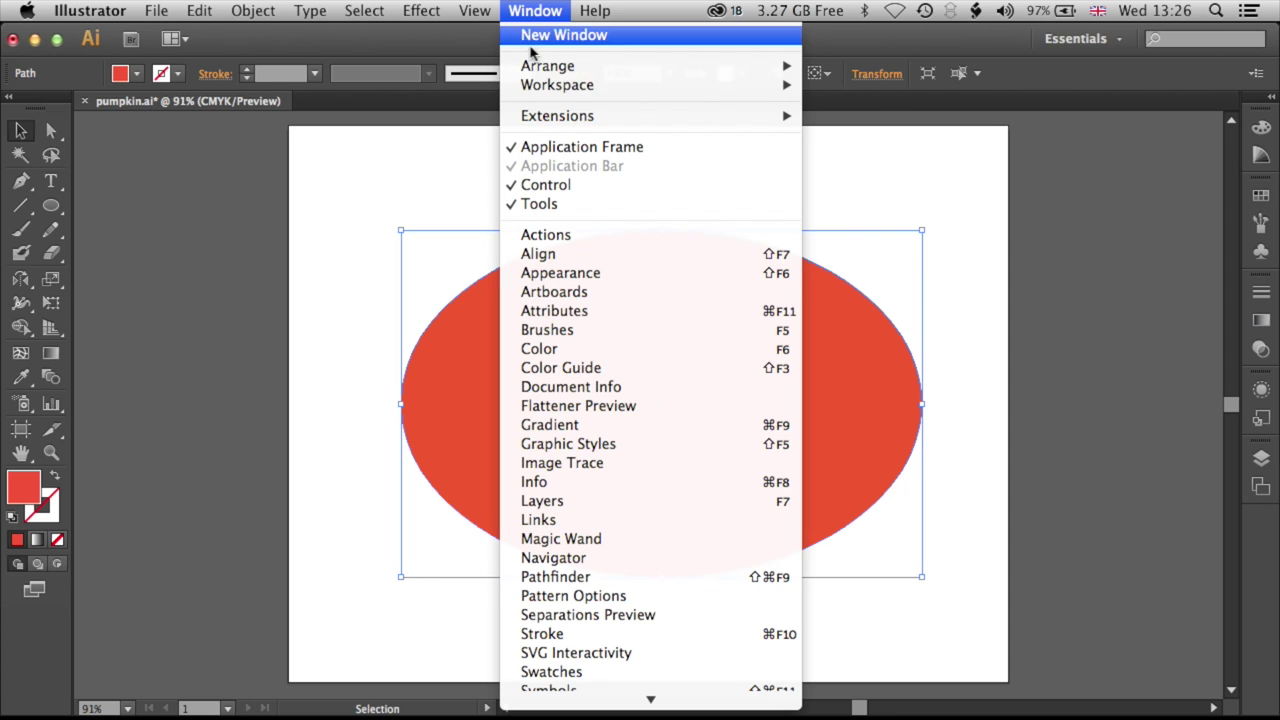
pyautogui.moveTo(569, 86)
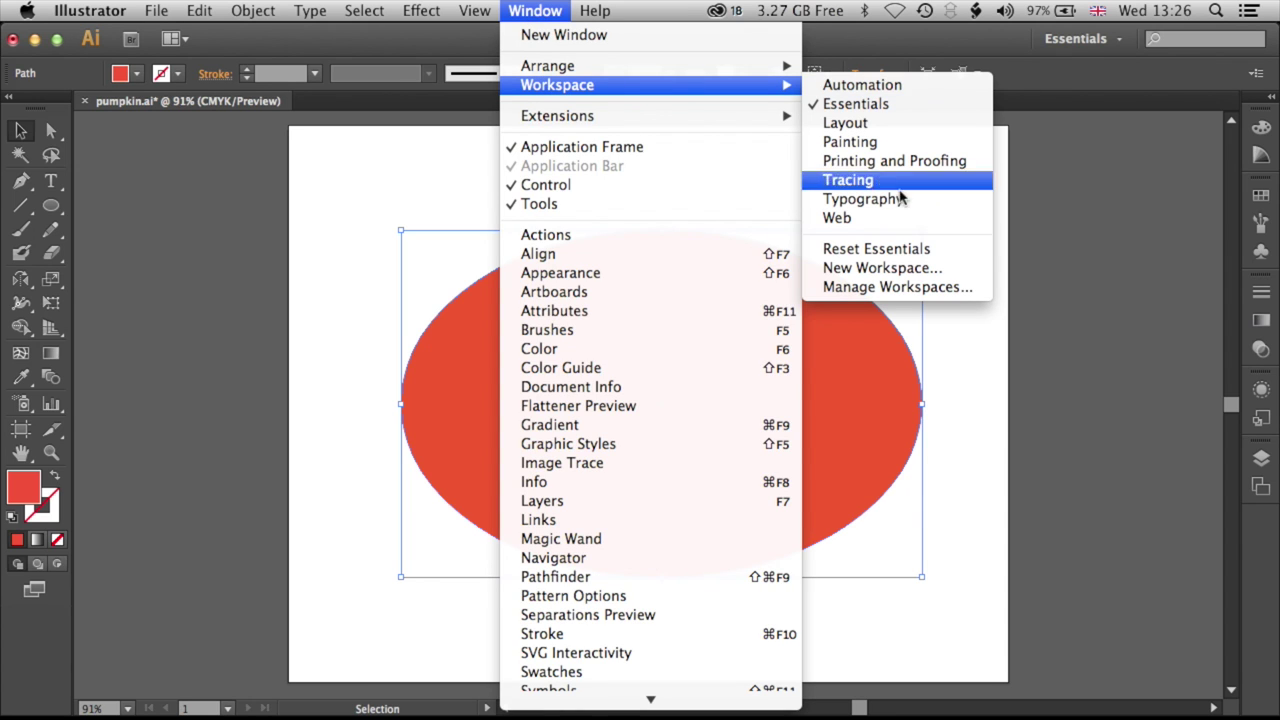
pyautogui.click(890, 257)
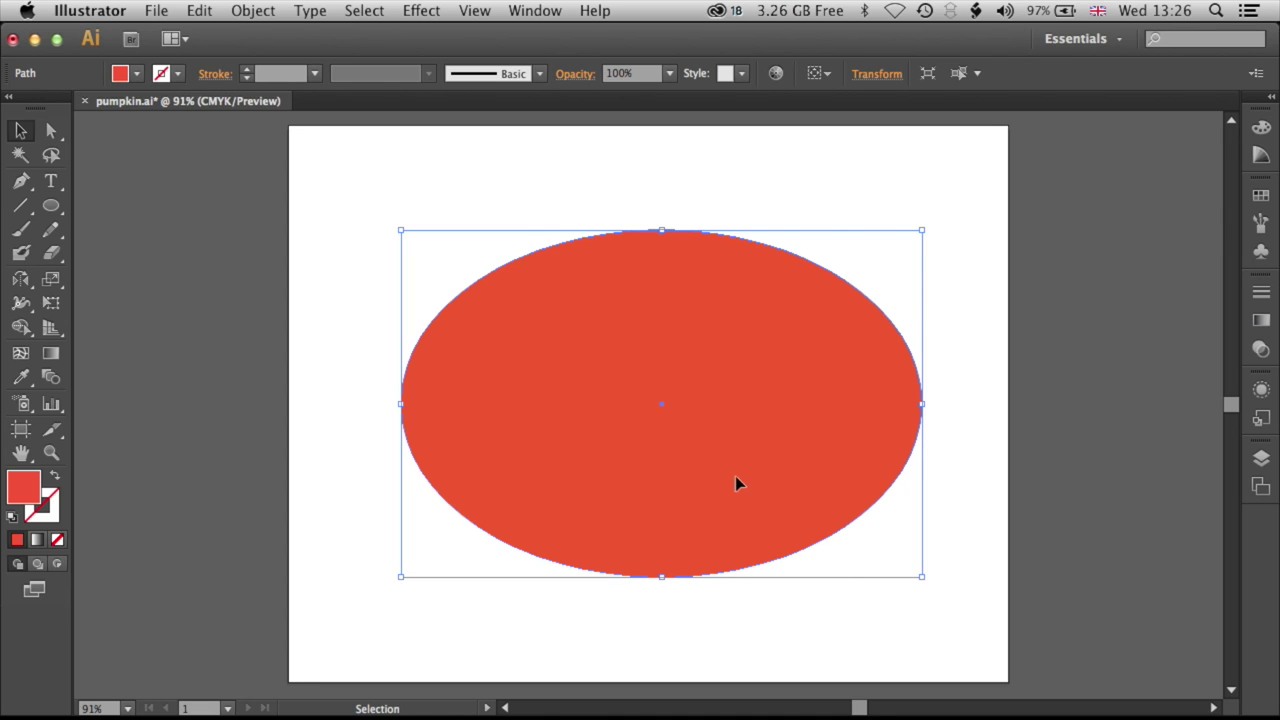
# Change the ellipse's fill to a radial gradient.
pyautogui.click(1262, 324)
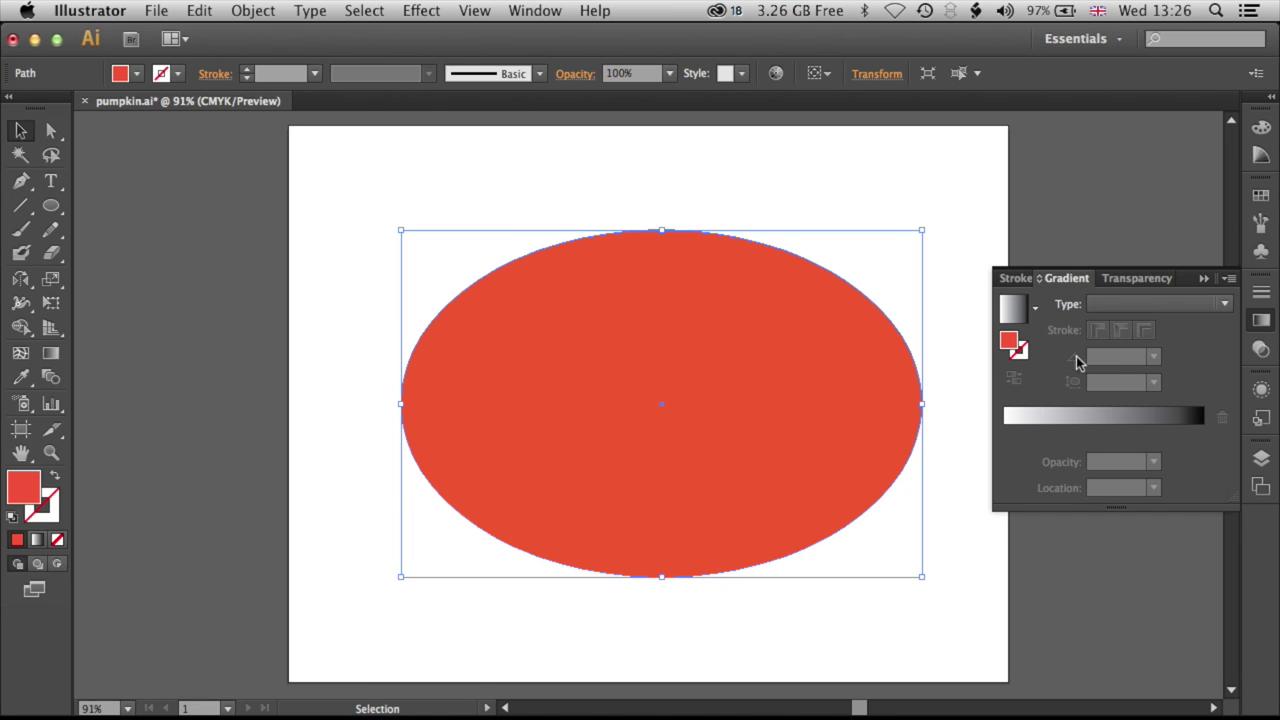
pyautogui.click(1117, 303)
pyautogui.click(1118, 346)
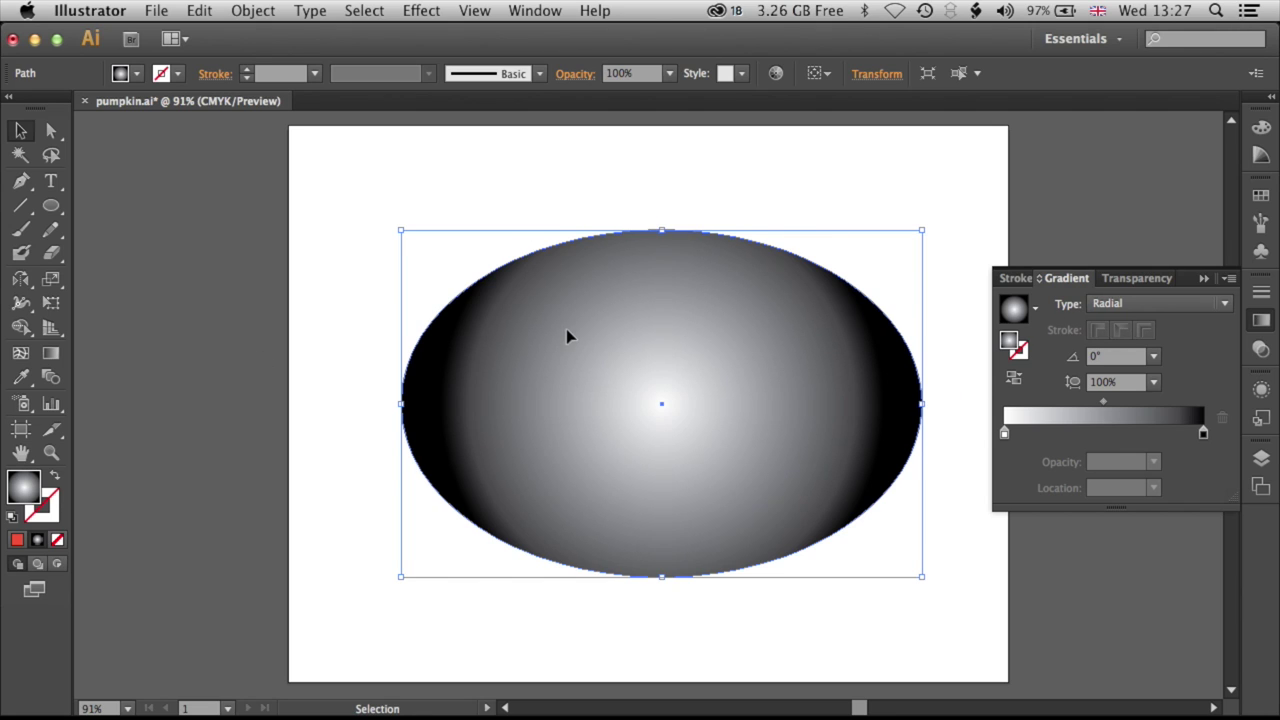
# Recolor the gradient's white starting stop at 0% with the red-orange swatch.
pyautogui.click(1004, 434)
pyautogui.moveTo(1004, 434)
pyautogui.mouseDown()
pyautogui.moveTo(1051, 434)
pyautogui.moveTo(998, 434)
pyautogui.mouseUp()
pyautogui.moveTo(1204, 437)
pyautogui.mouseDown()
pyautogui.moveTo(1151, 434)
pyautogui.moveTo(1228, 434)
pyautogui.moveTo(1205, 440)
pyautogui.mouseUp()
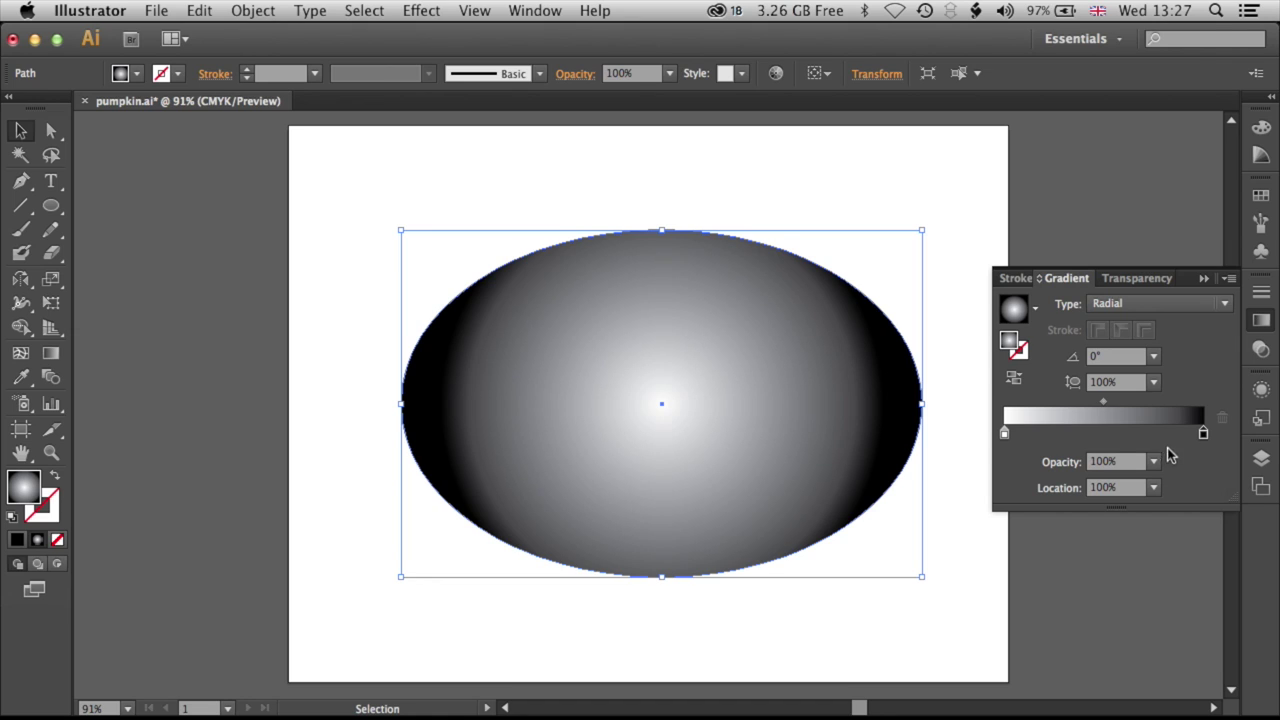
pyautogui.click(1005, 434)
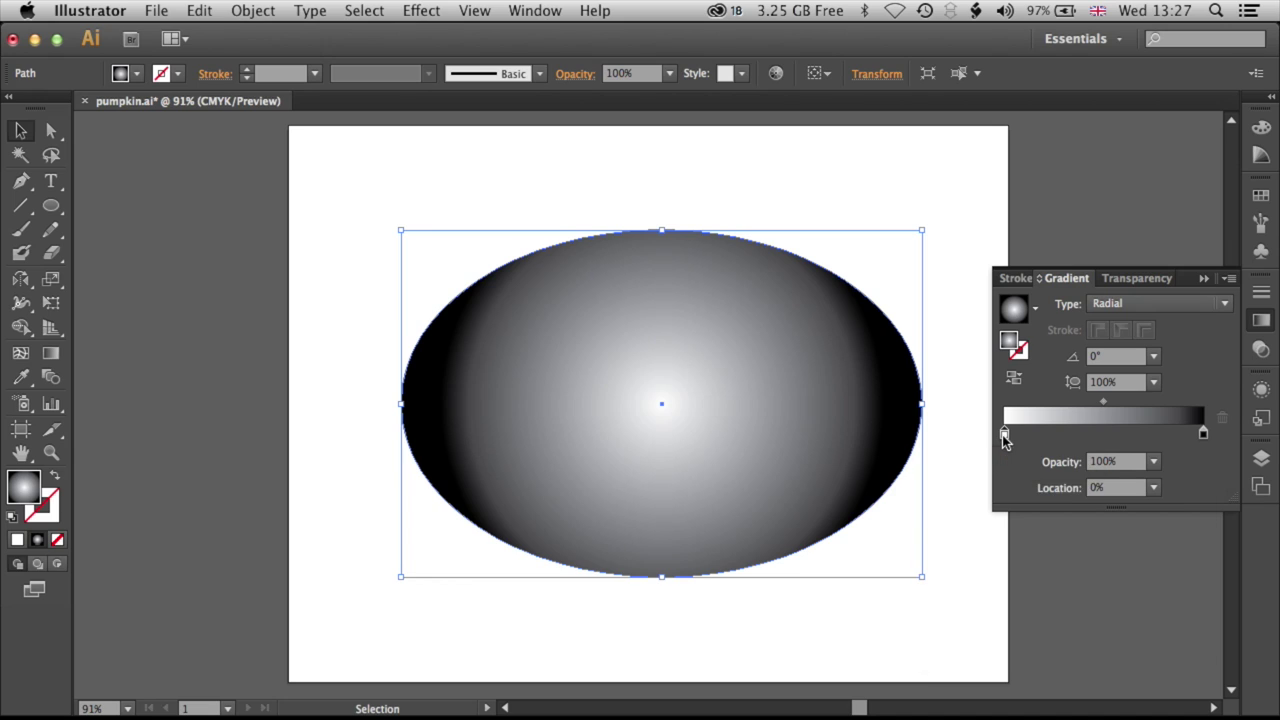
pyautogui.doubleClick(1005, 434)
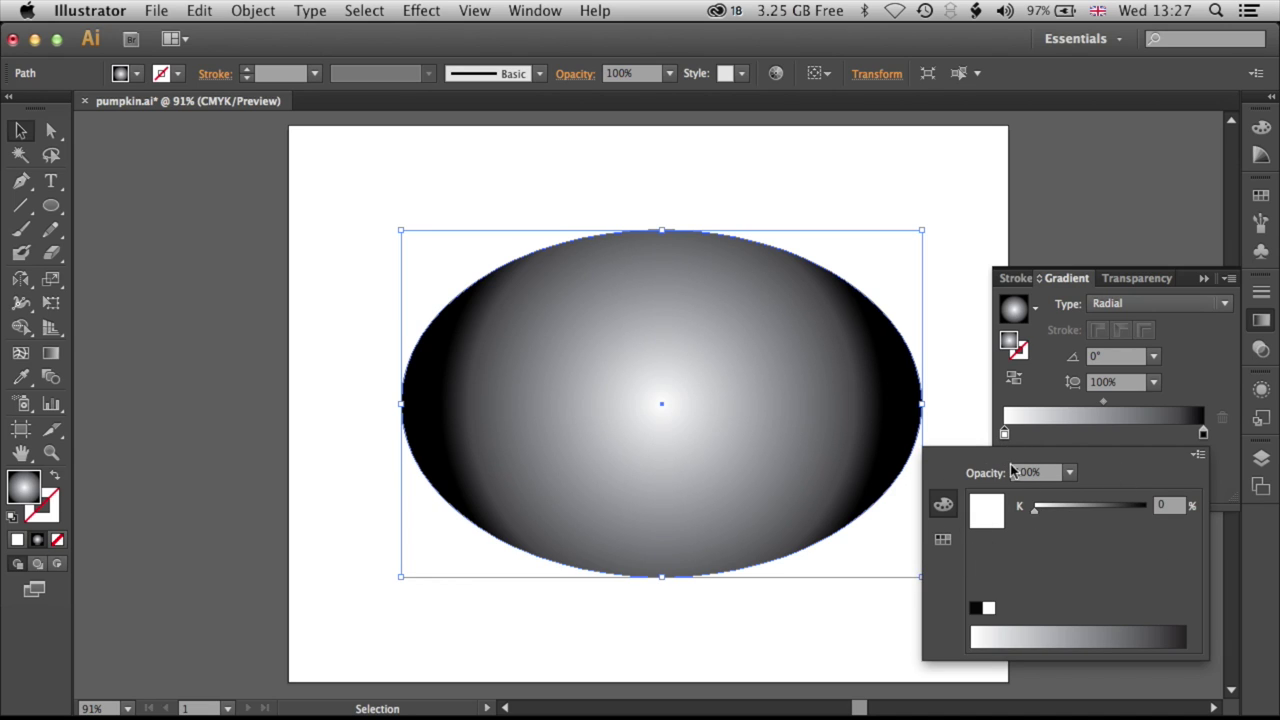
pyautogui.click(943, 541)
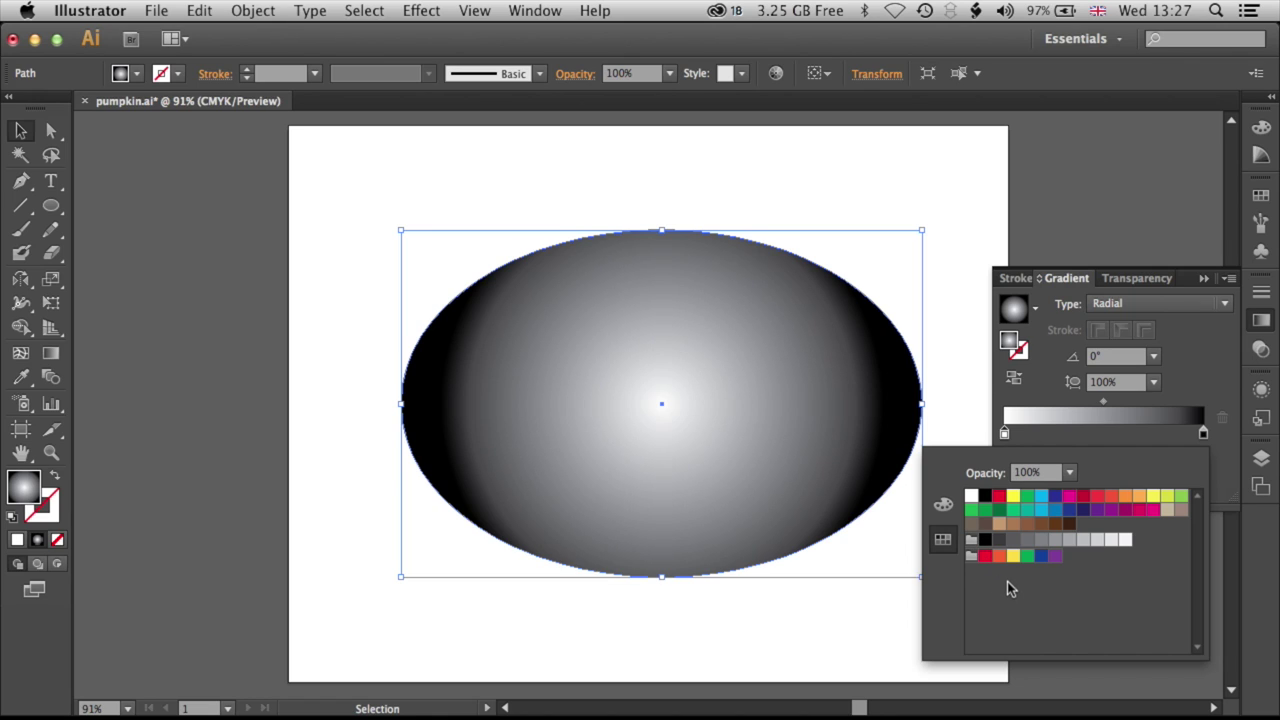
pyautogui.click(1112, 497)
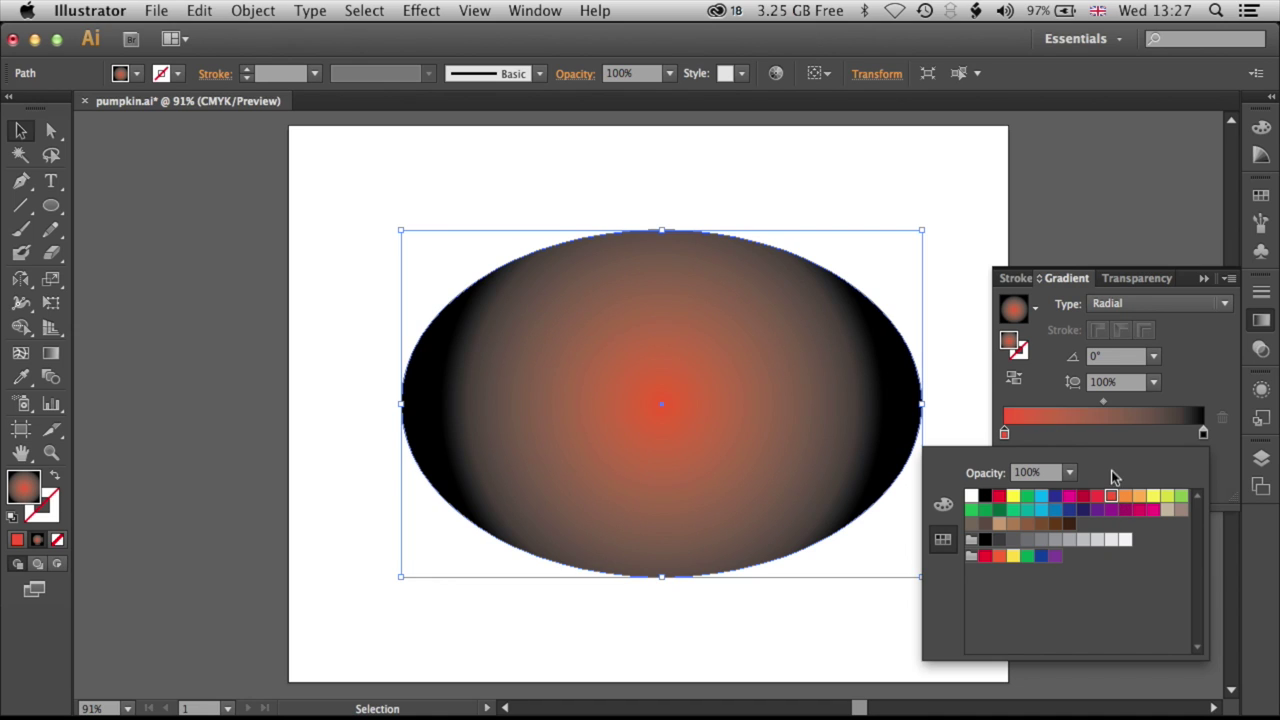
# Recolor the gradient's black end stop at 100% with the same red-orange swatch.
pyautogui.click(1203, 434)
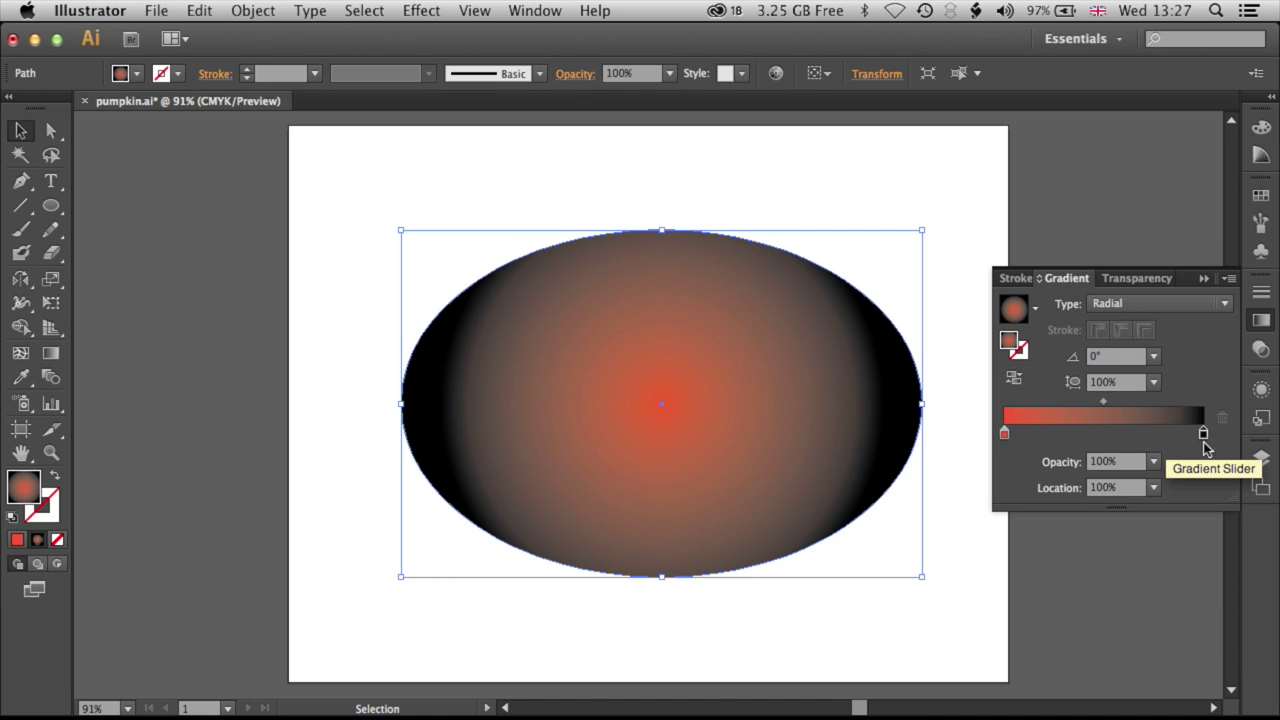
pyautogui.doubleClick(1203, 436)
pyautogui.click(1112, 497)
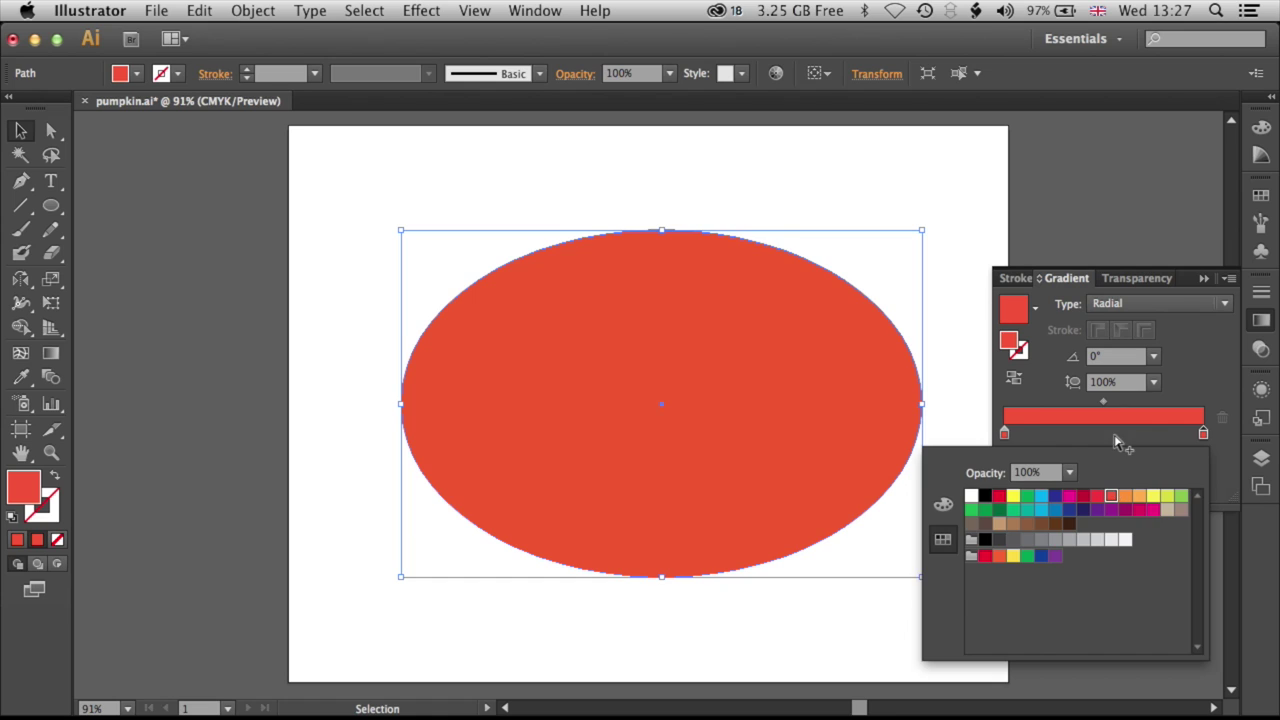
# Darken the gradient's 0% stop to a deep red by switching its color to HSB and setting the brightness to 49%.
pyautogui.click(1004, 434)
pyautogui.click(1203, 435)
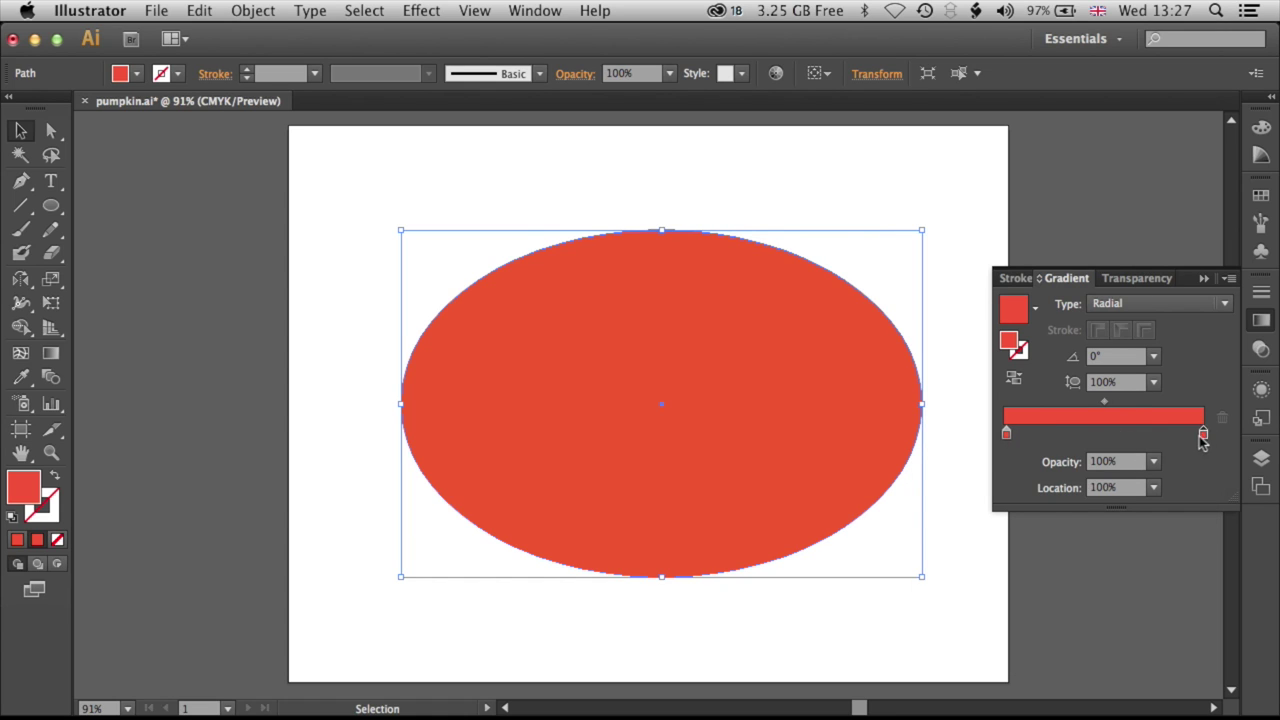
pyautogui.click(1005, 434)
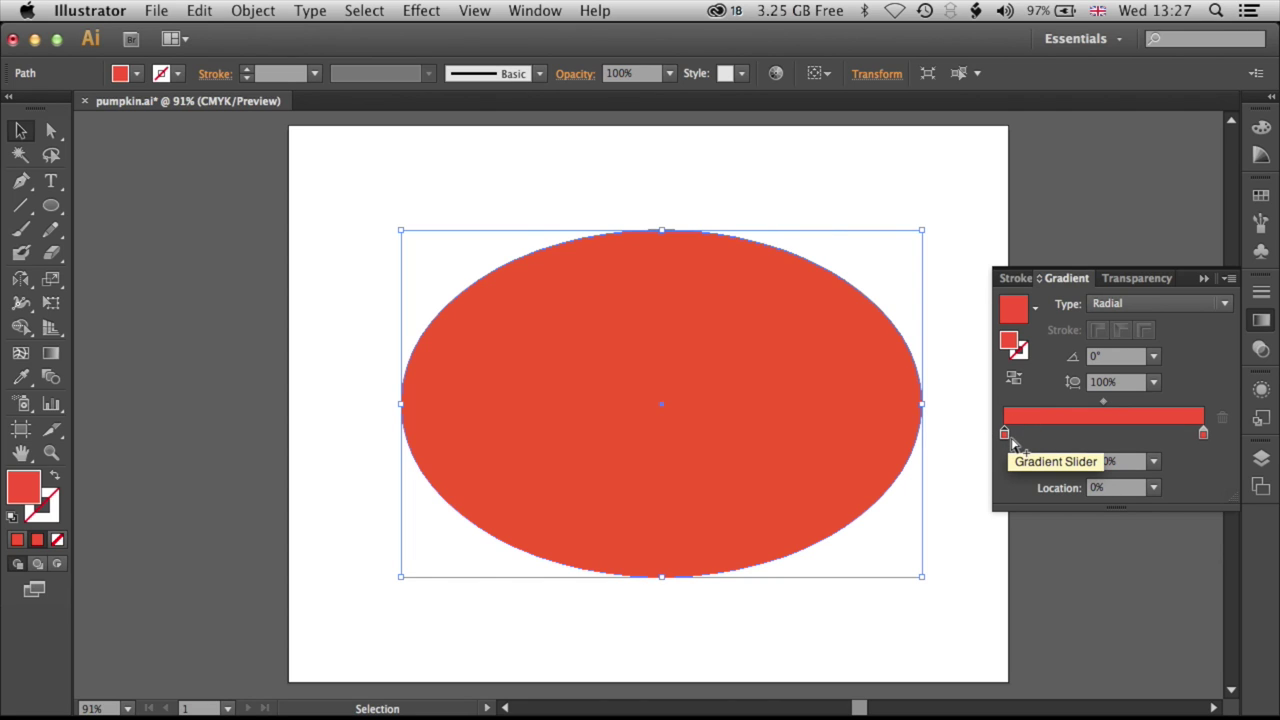
pyautogui.doubleClick(1005, 434)
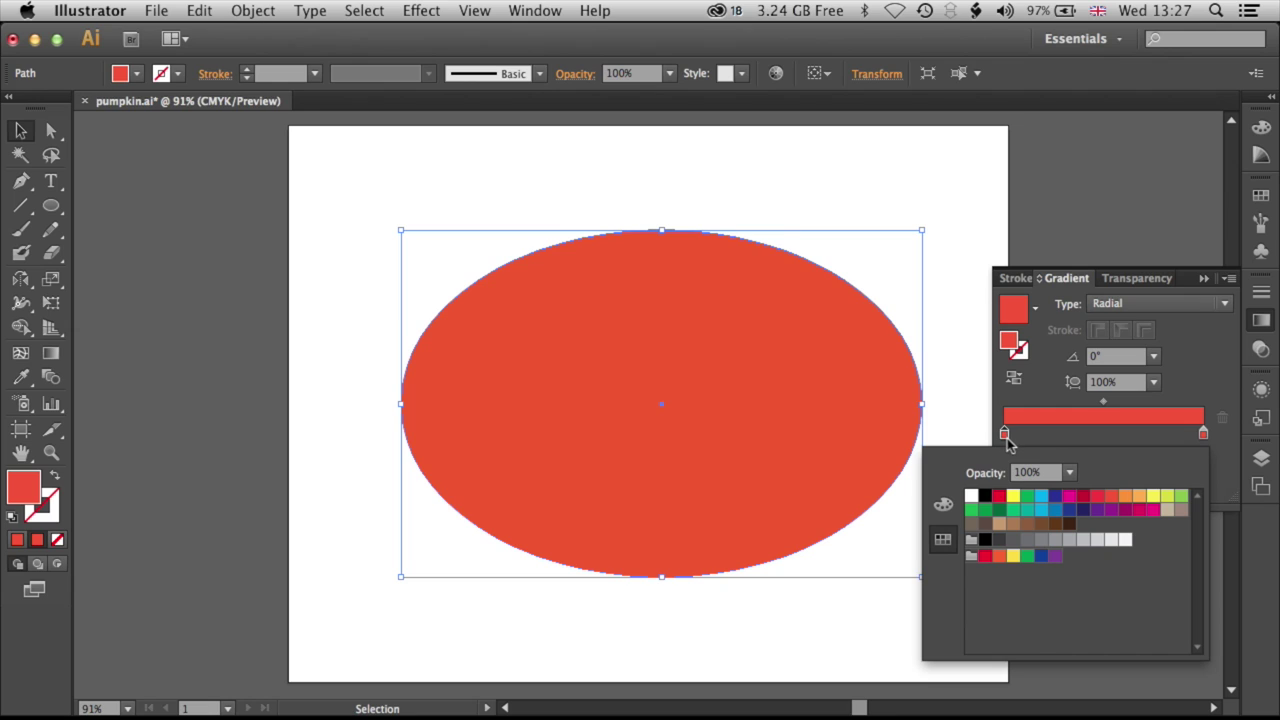
pyautogui.click(944, 506)
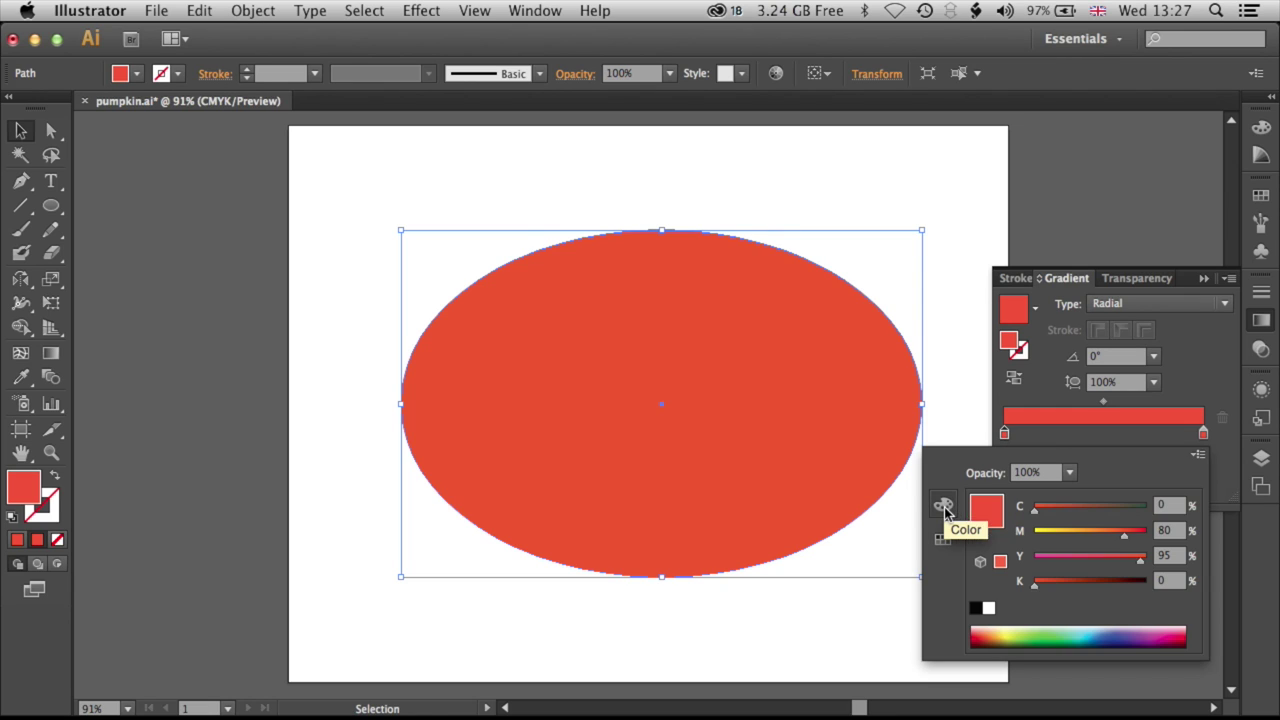
pyautogui.click(1199, 456)
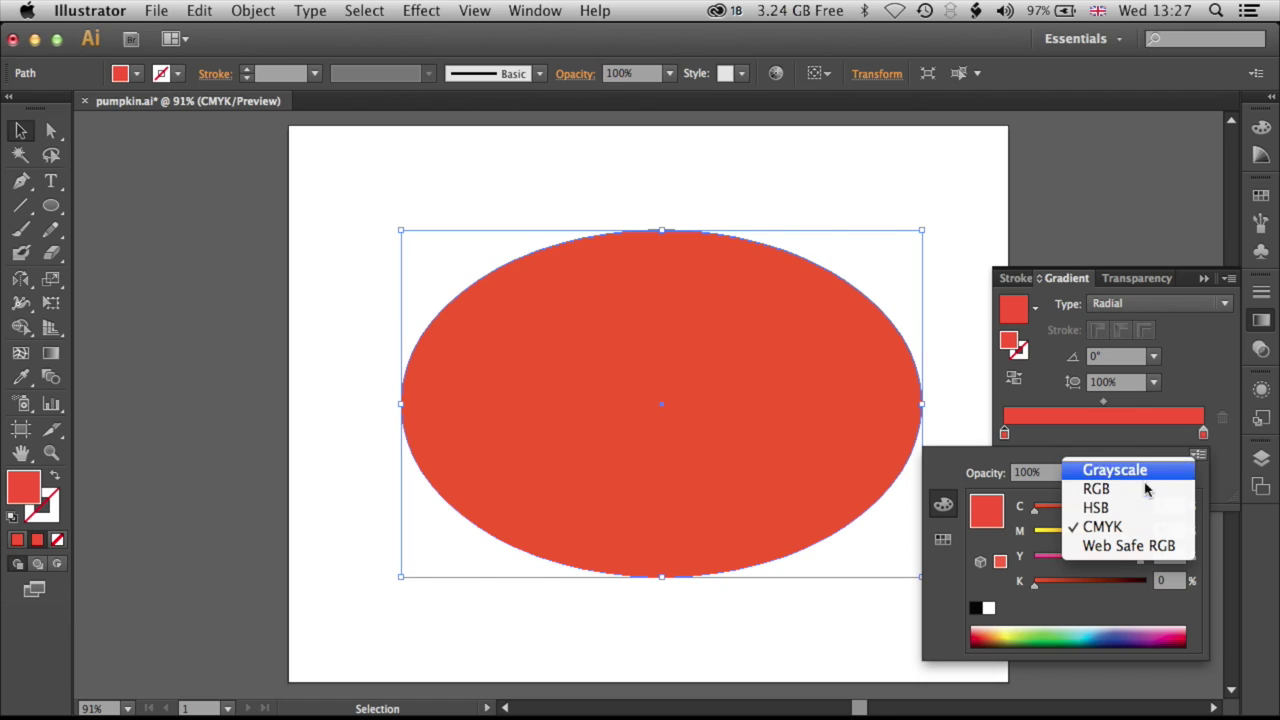
pyautogui.click(1100, 512)
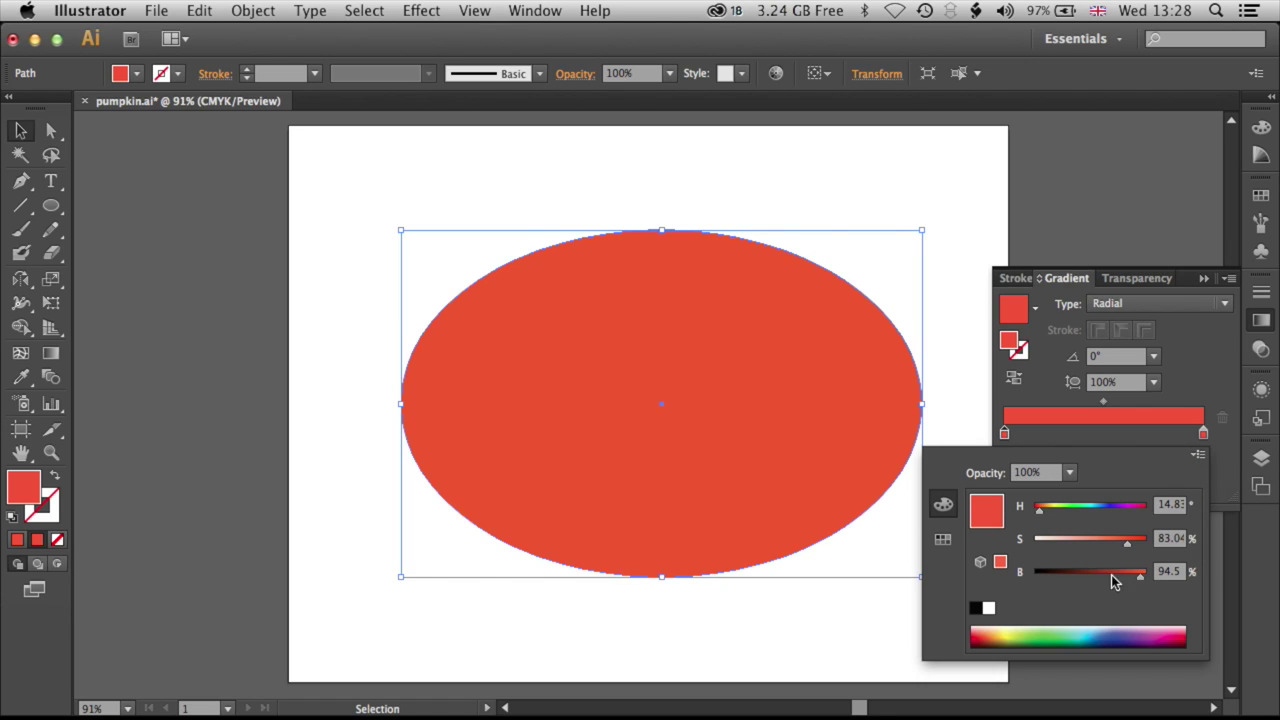
pyautogui.moveTo(1142, 583); pyautogui.dragTo(1089, 584)
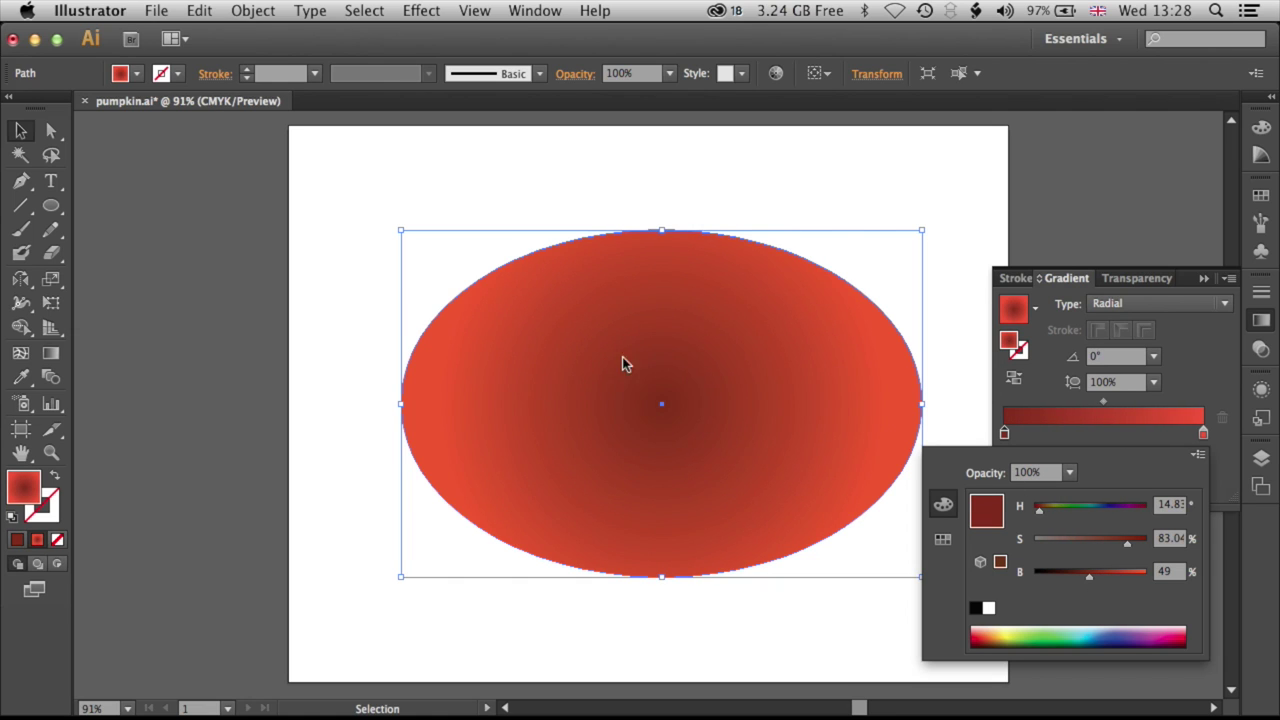
# Swap the gradient's two stops so red-orange starts at 0% and dark red ends at 100%.
pyautogui.click(1080, 446)
pyautogui.moveTo(1004, 433); pyautogui.dragTo(1177, 435)
pyautogui.click(1203, 434)
pyautogui.press('super+z')
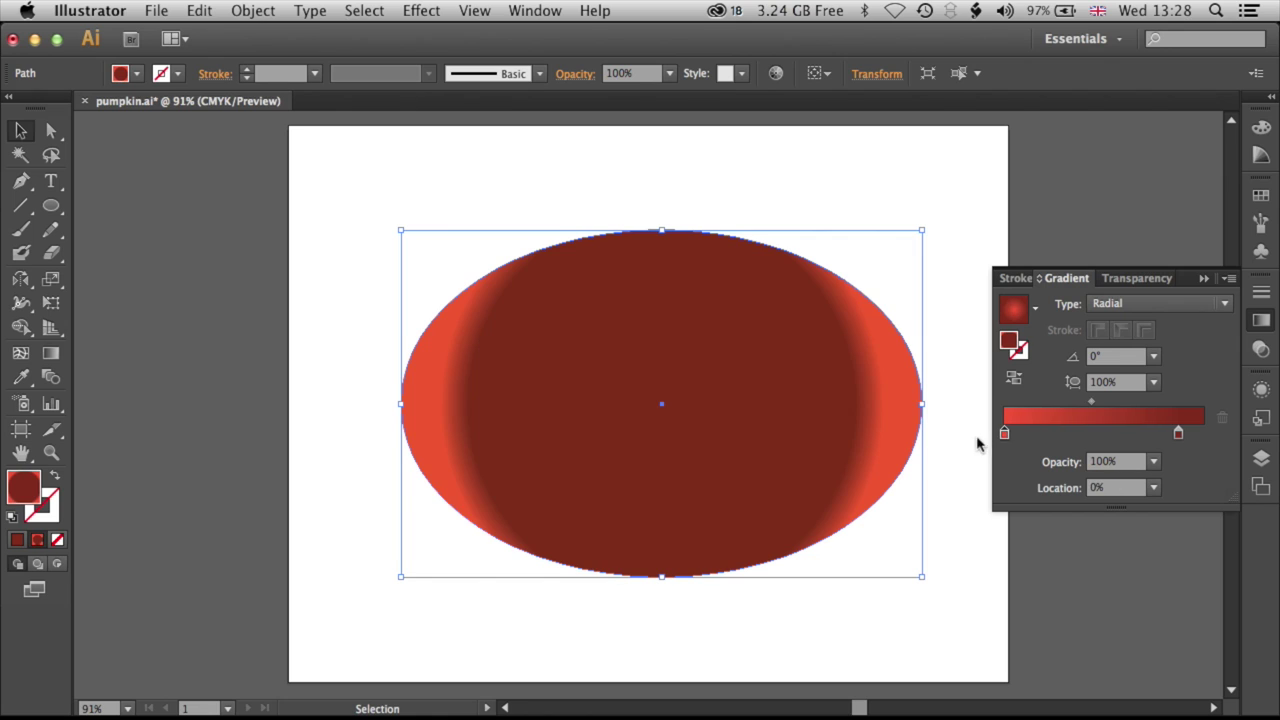
pyautogui.moveTo(1179, 434)
pyautogui.mouseDown()
pyautogui.moveTo(1215, 435)
pyautogui.moveTo(1203, 434)
pyautogui.mouseUp()
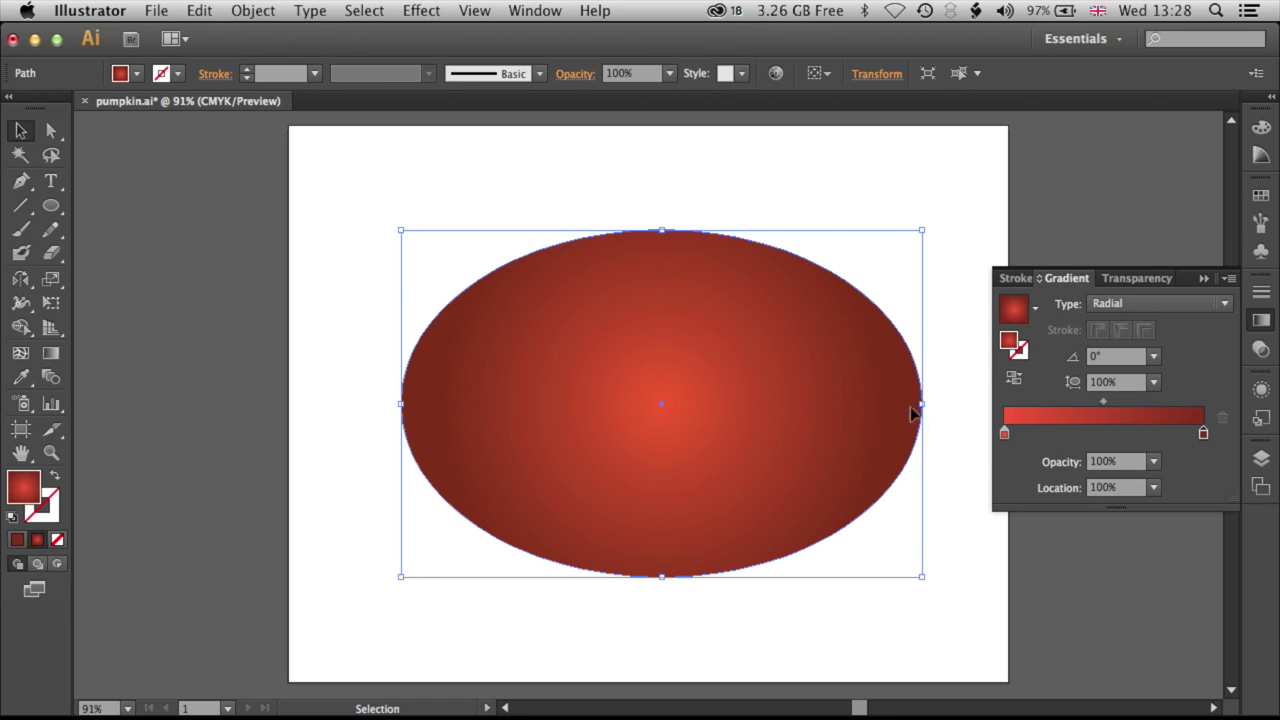
# Add a gradient stop at about 14% and recolor the 0% stop pale yellow with HSB values 40, 40 and 93.
pyautogui.click(1039, 433)
pyautogui.moveTo(1041, 437)
pyautogui.mouseDown()
pyautogui.moveTo(1064, 437)
pyautogui.moveTo(1016, 432)
pyautogui.moveTo(1033, 434)
pyautogui.mouseUp()
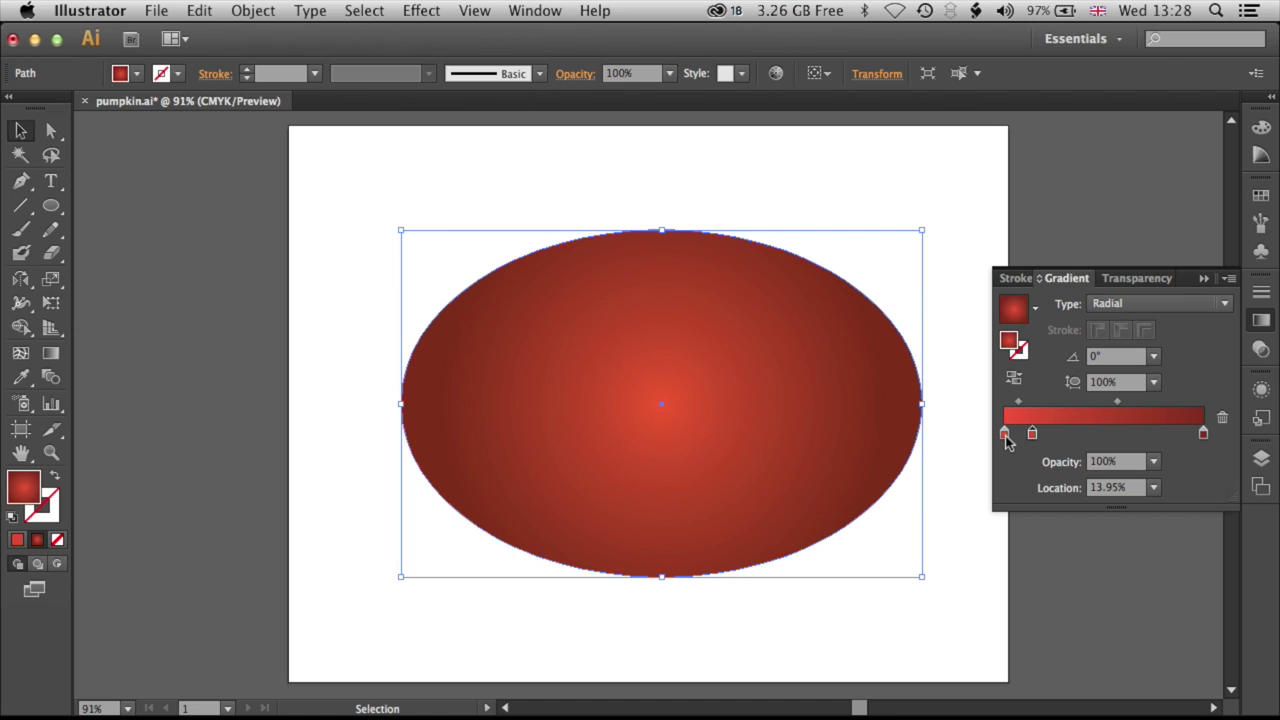
pyautogui.click(1004, 434)
pyautogui.doubleClick(1004, 434)
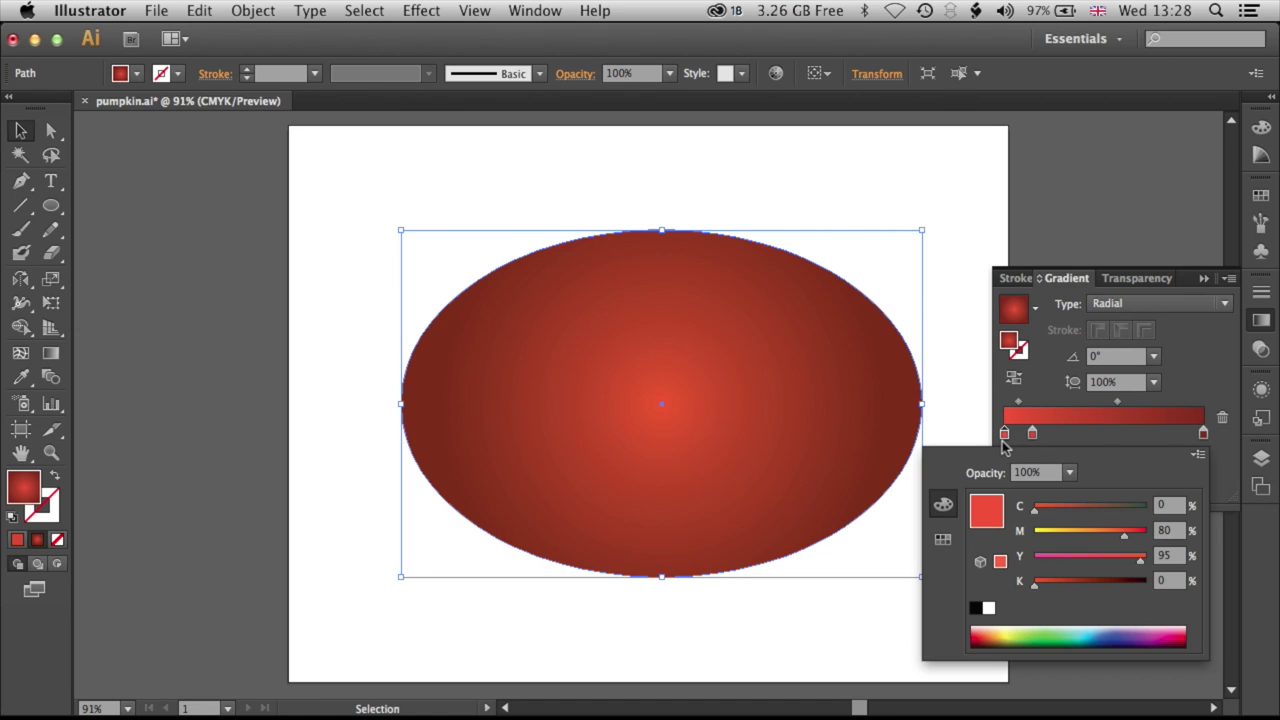
pyautogui.click(1198, 455)
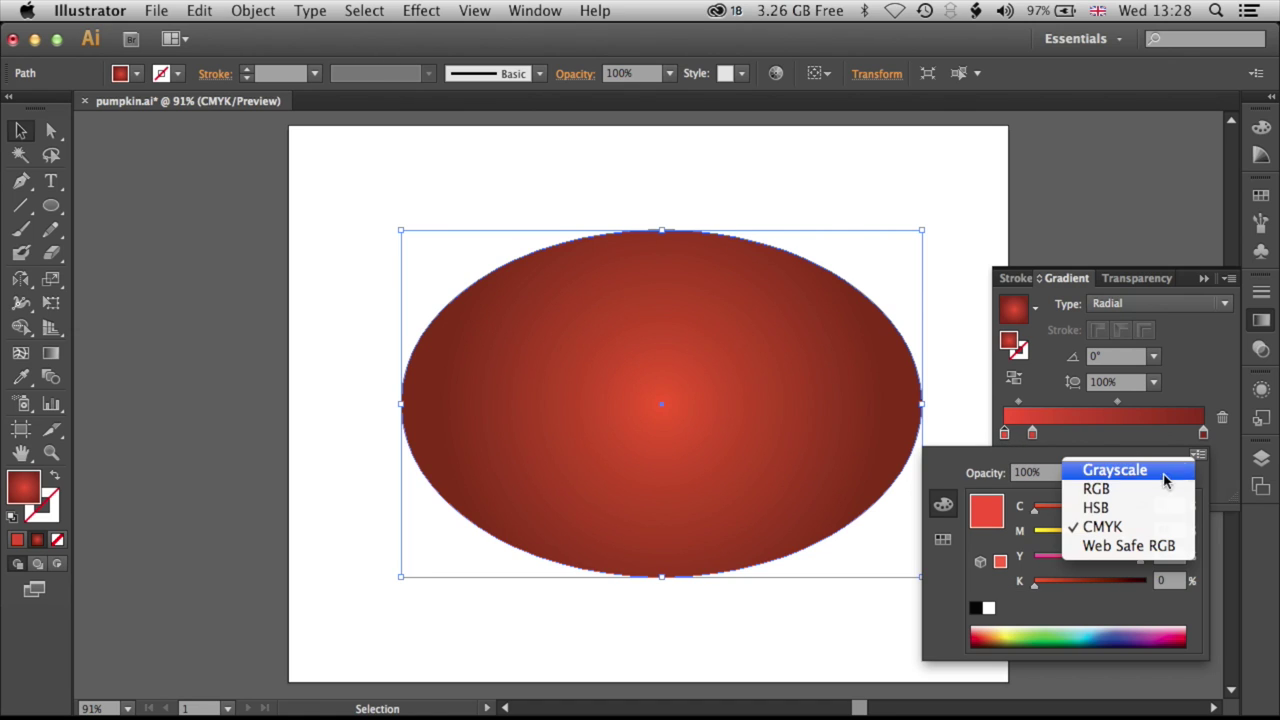
pyautogui.click(1124, 510)
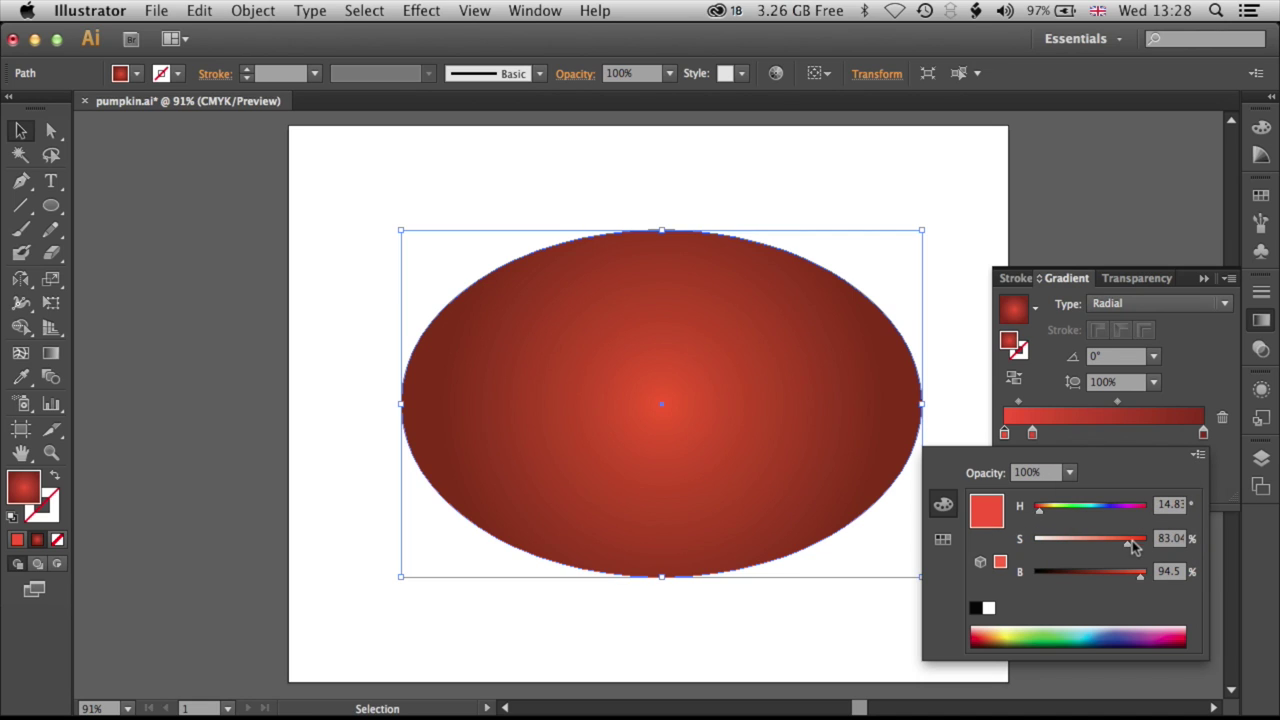
pyautogui.moveTo(1127, 547); pyautogui.dragTo(1080, 547)
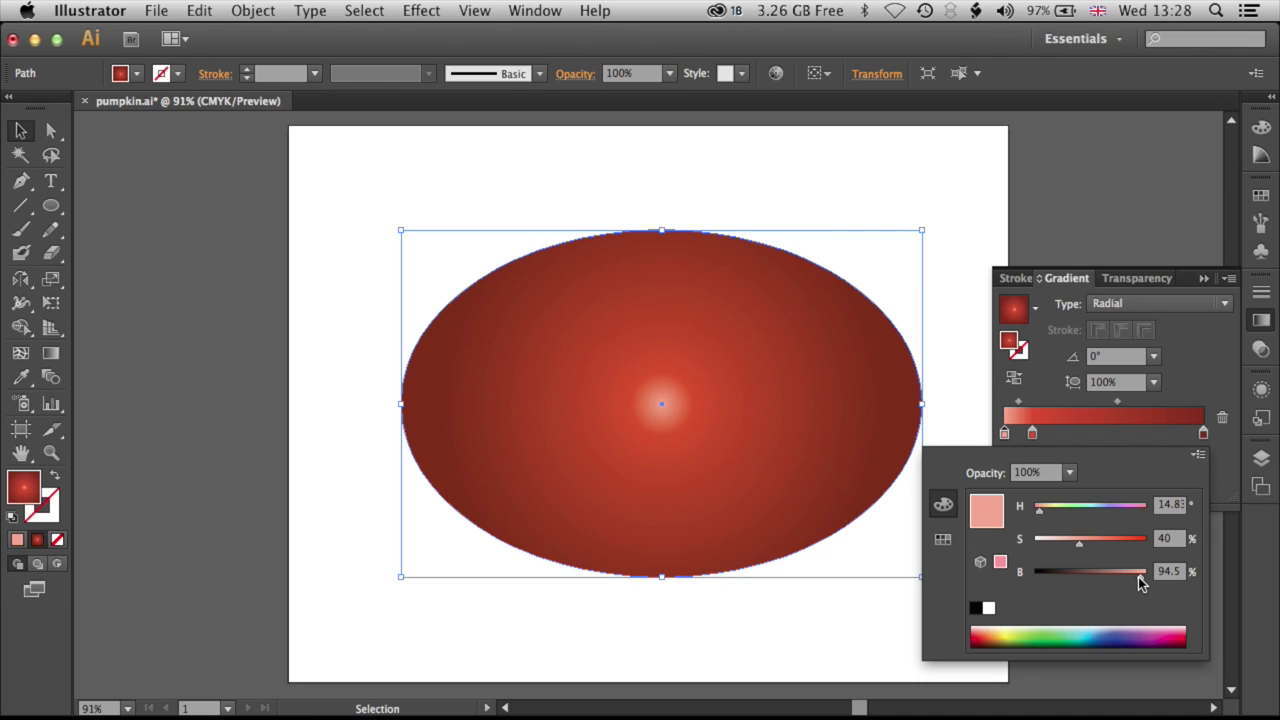
pyautogui.moveTo(1138, 577); pyautogui.dragTo(1147, 578)
pyautogui.moveTo(1146, 576); pyautogui.dragTo(1138, 576)
pyautogui.moveTo(1082, 543); pyautogui.dragTo(1047, 511)
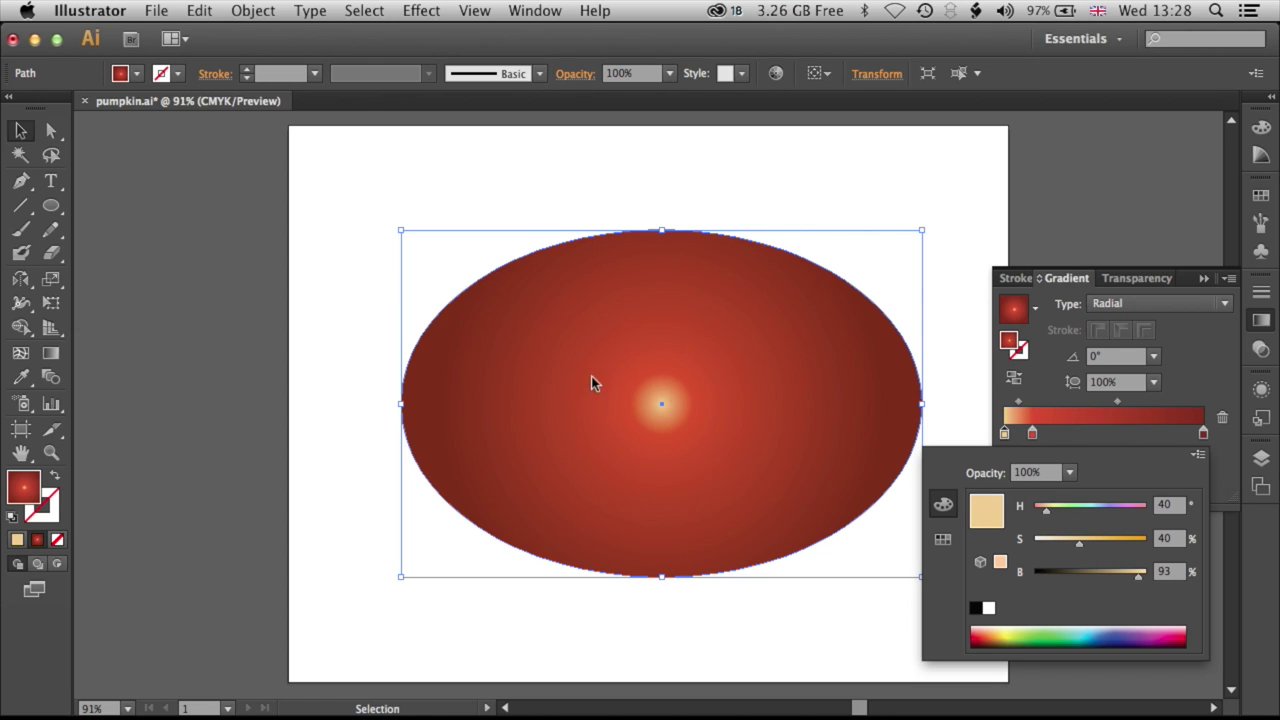
# Move the gradient's middle red-orange stop outward to about 43% to widen the pale highlight.
pyautogui.click(1008, 444)
pyautogui.moveTo(1032, 433); pyautogui.dragTo(1075, 436)
pyautogui.click(1004, 434)
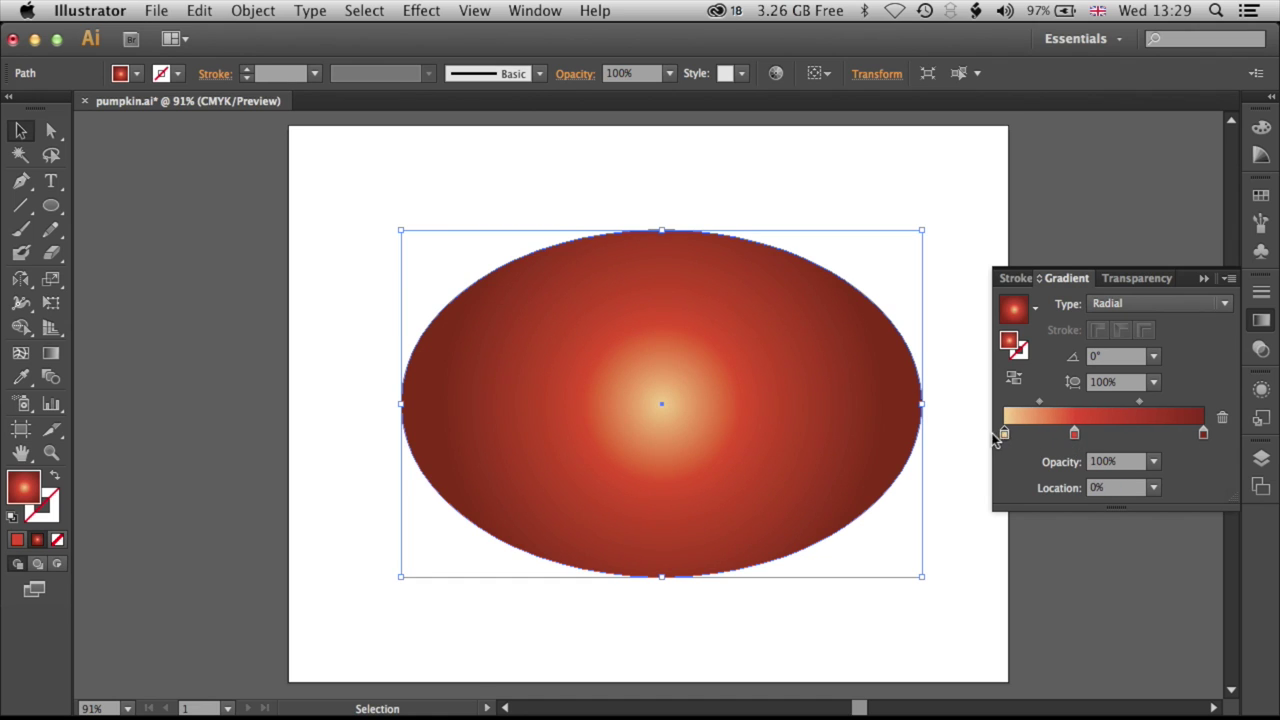
pyautogui.moveTo(1074, 434)
pyautogui.mouseDown()
pyautogui.moveTo(1062, 435)
pyautogui.moveTo(1077, 435)
pyautogui.mouseUp()
pyautogui.moveTo(1077, 436); pyautogui.dragTo(1090, 436)
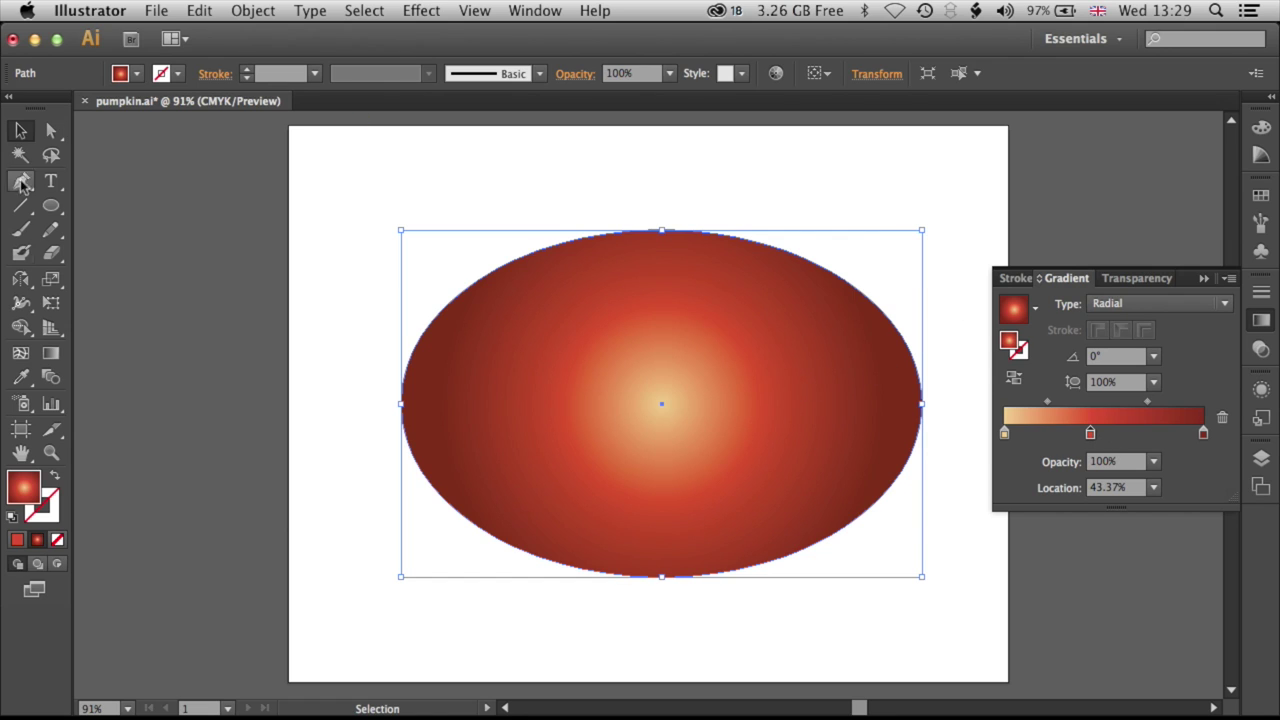
# Shift the radial gradient's highlight to the ellipse's upper left with the Gradient tool and move its middle stop to about 48%.
pyautogui.click(58, 354)
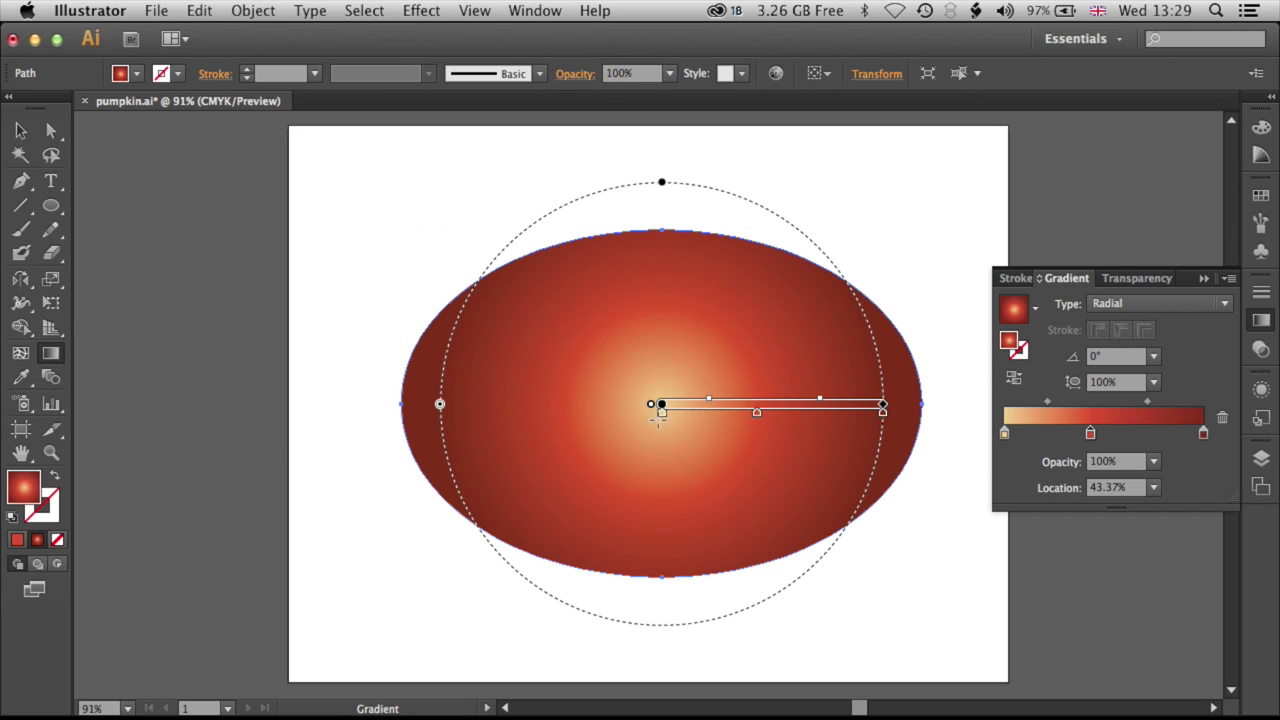
pyautogui.moveTo(898, 404)
pyautogui.moveTo(898, 404)
pyautogui.mouseDown()
pyautogui.moveTo(860, 314)
pyautogui.moveTo(881, 390)
pyautogui.mouseUp()
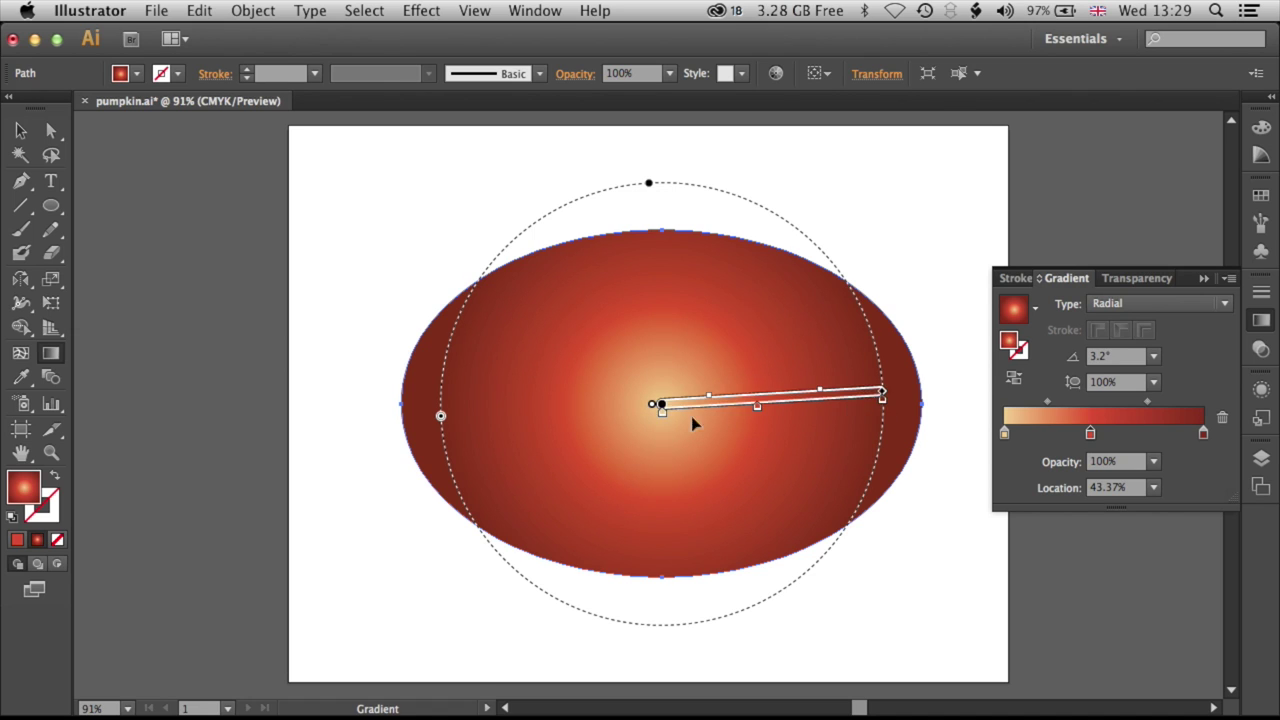
pyautogui.moveTo(657, 408)
pyautogui.mouseDown()
pyautogui.moveTo(598, 379)
pyautogui.moveTo(590, 352)
pyautogui.moveTo(630, 359)
pyautogui.moveTo(643, 334)
pyautogui.mouseUp()
pyautogui.moveTo(715, 400)
pyautogui.moveTo(712, 400)
pyautogui.mouseDown()
pyautogui.moveTo(683, 391)
pyautogui.moveTo(723, 417)
pyautogui.mouseUp()
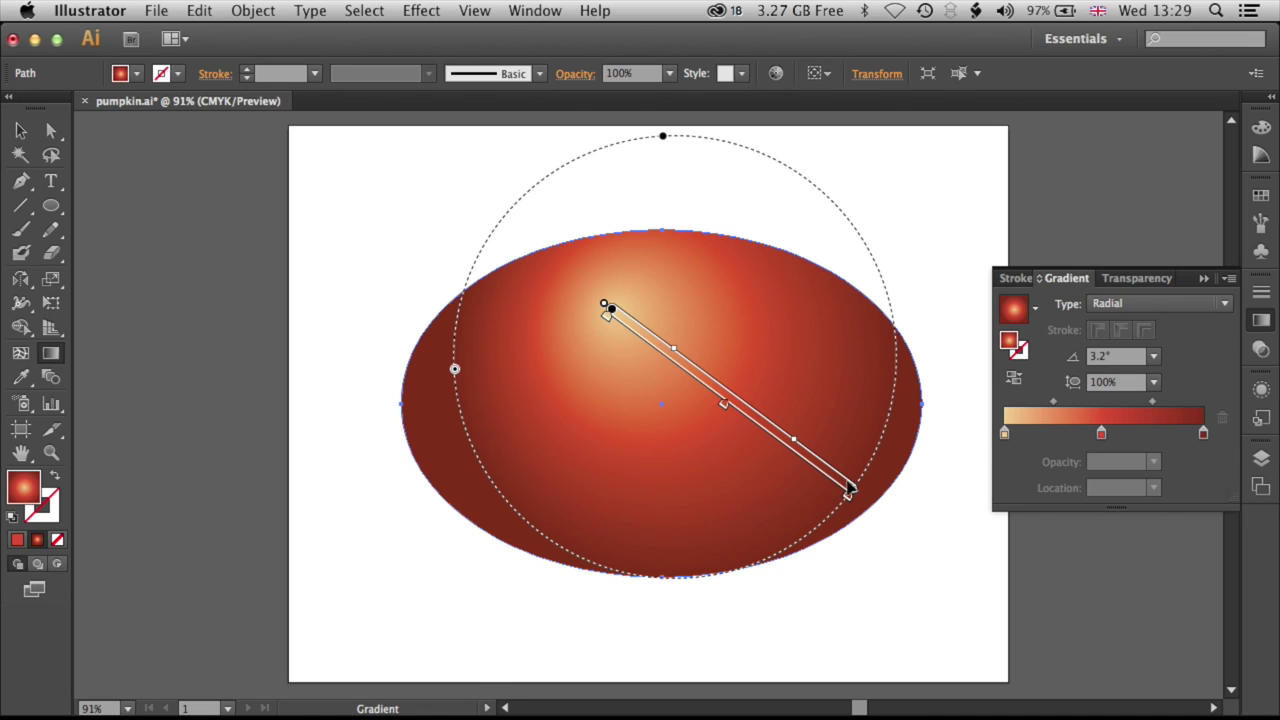
pyautogui.moveTo(700, 376); pyautogui.dragTo(692, 383)
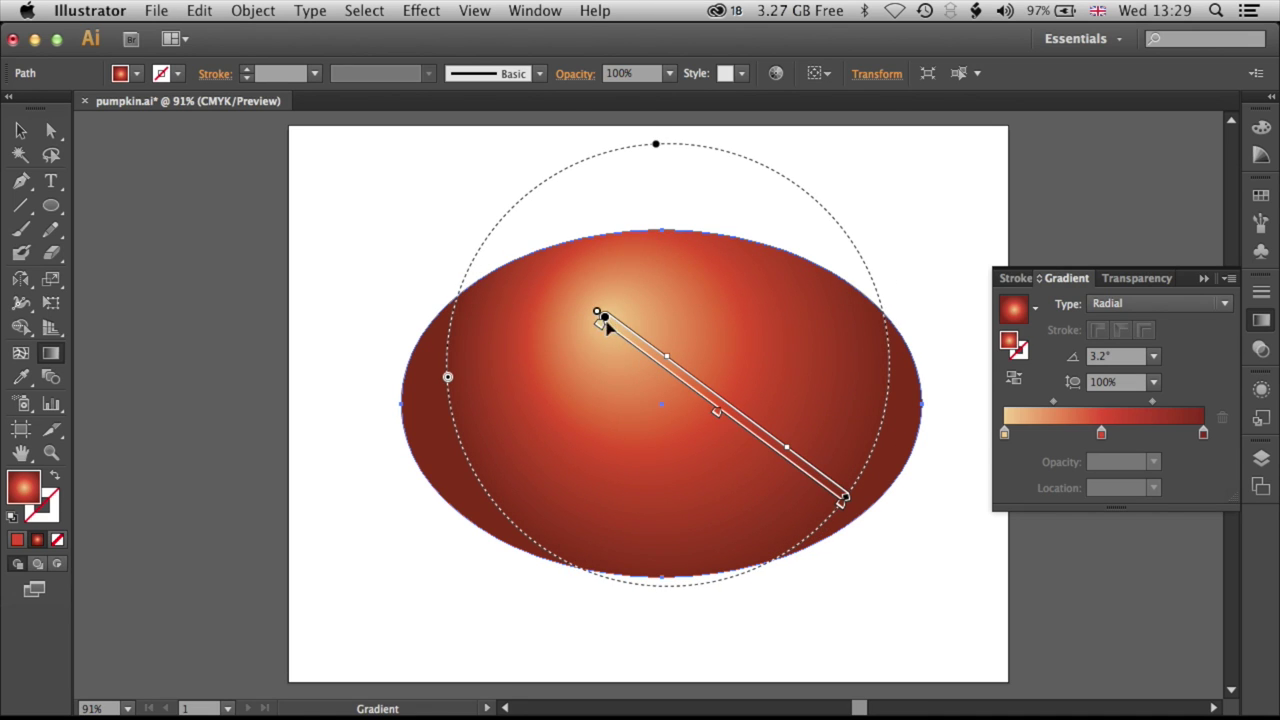
pyautogui.moveTo(630, 338); pyautogui.dragTo(615, 344)
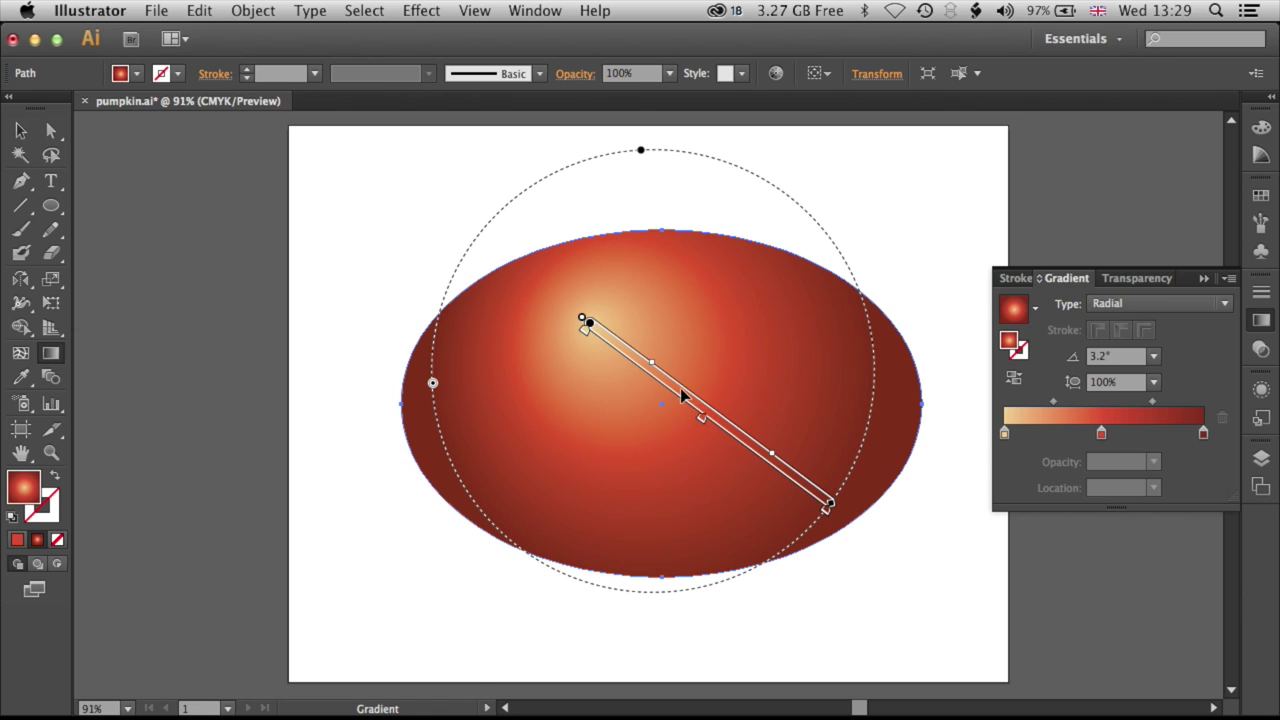
# Recolor the gradient's middle stop orange by lowering its magenta to 64%, and deselect the ellipse.
pyautogui.doubleClick(702, 421)
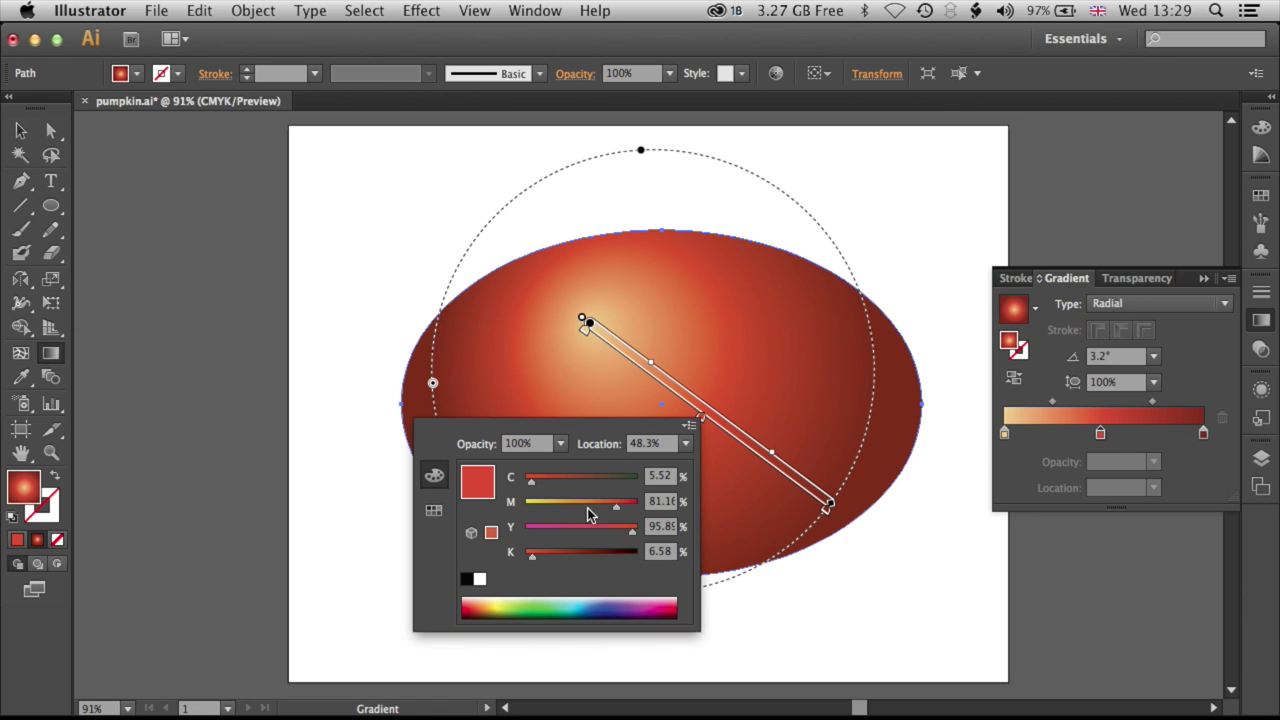
pyautogui.moveTo(613, 512)
pyautogui.mouseDown()
pyautogui.moveTo(577, 512)
pyautogui.moveTo(599, 508)
pyautogui.mouseUp()
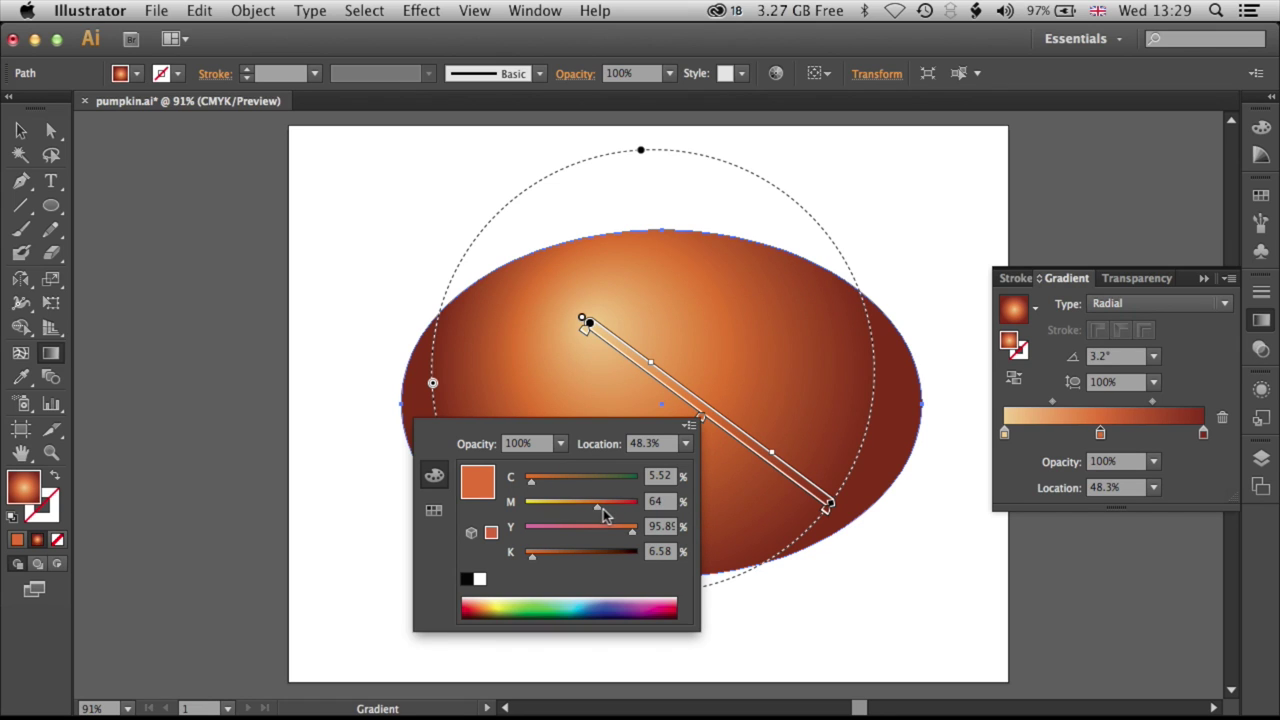
pyautogui.click(17, 131)
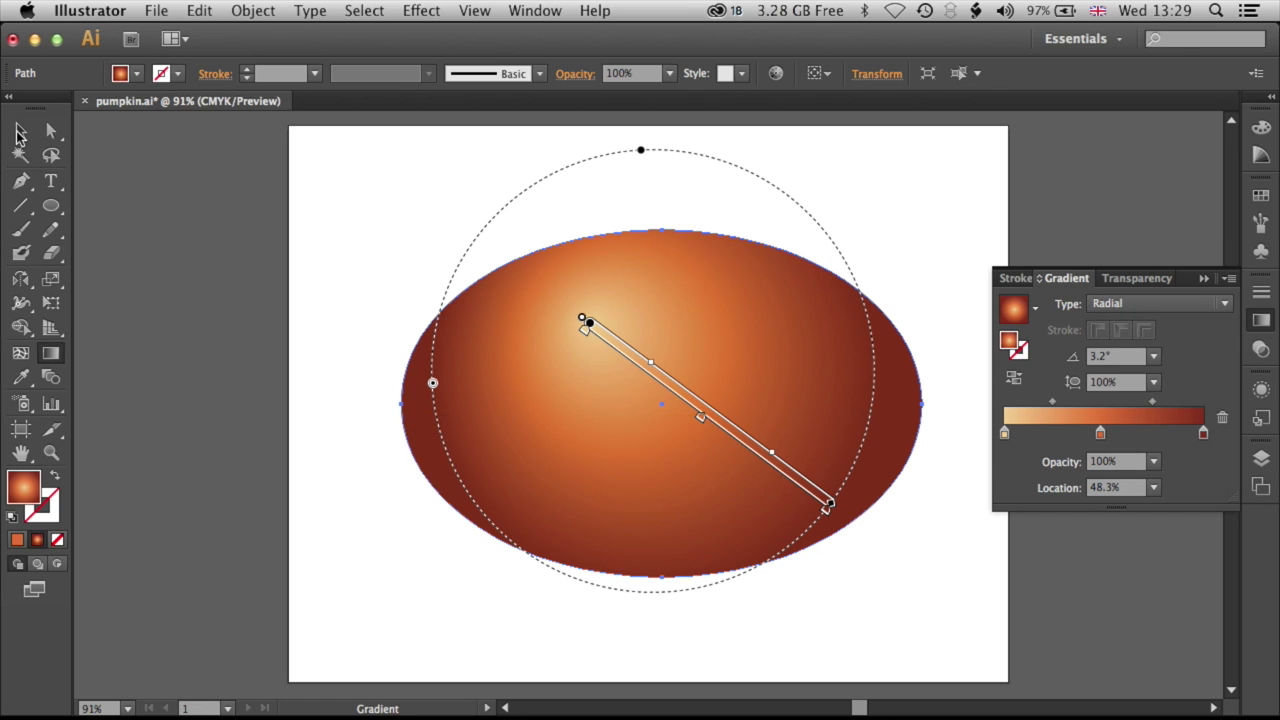
pyautogui.press('super+z')
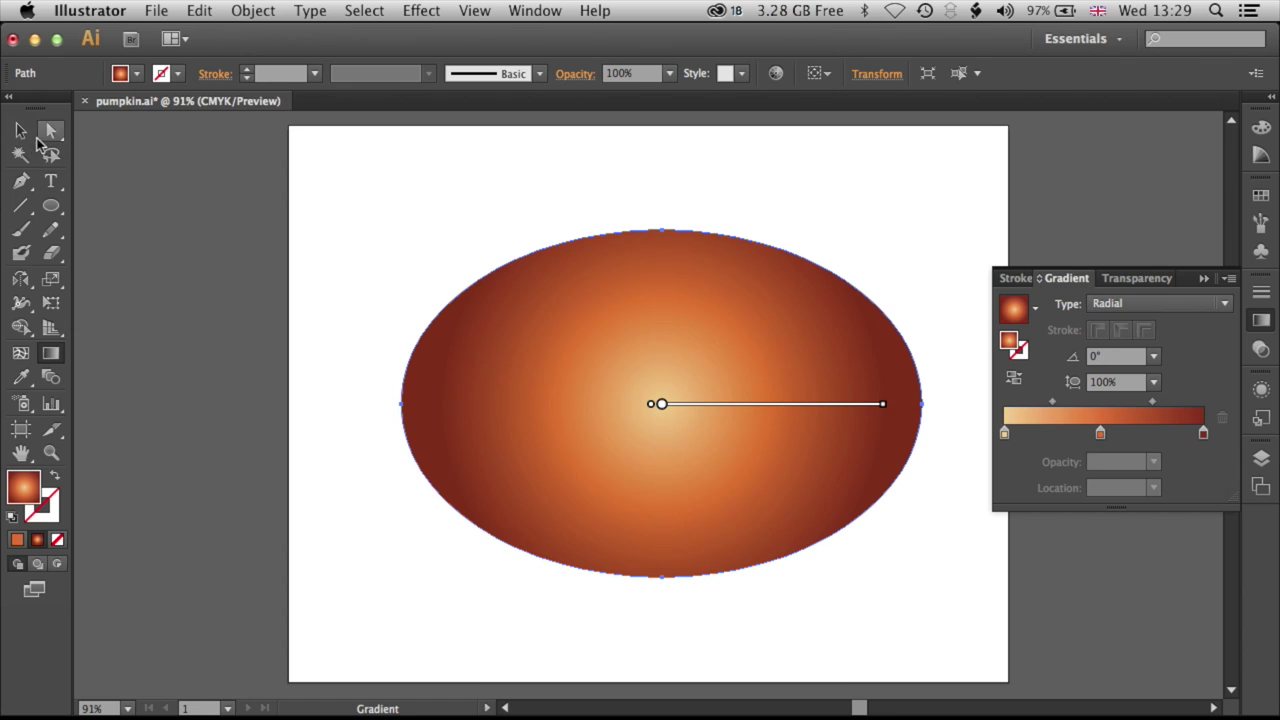
pyautogui.press('super+shift+z')
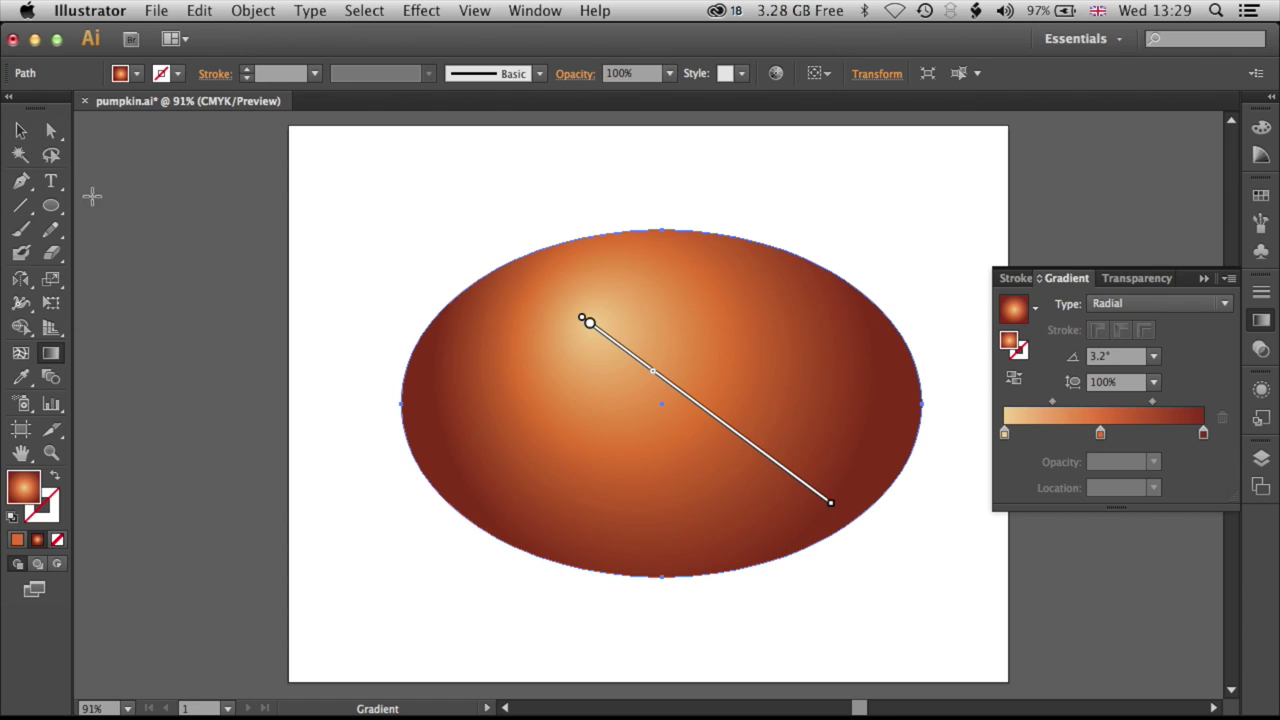
pyautogui.click(21, 134)
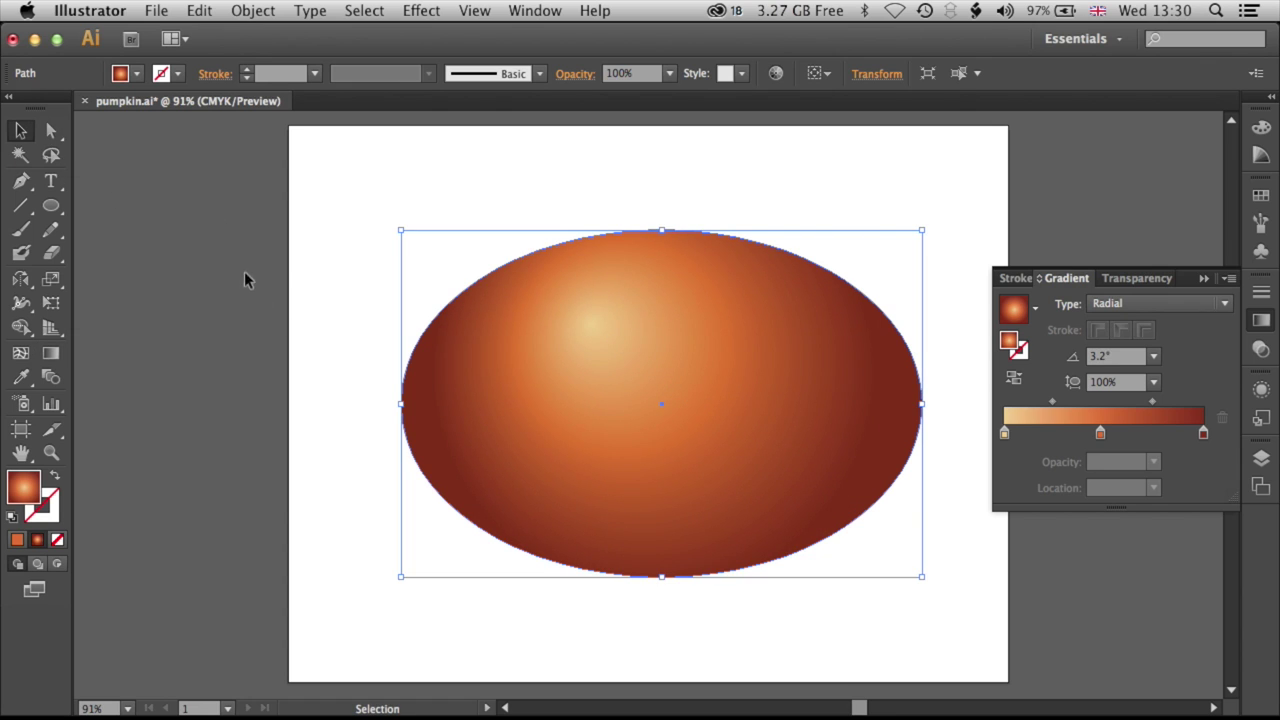
pyautogui.click(371, 339)
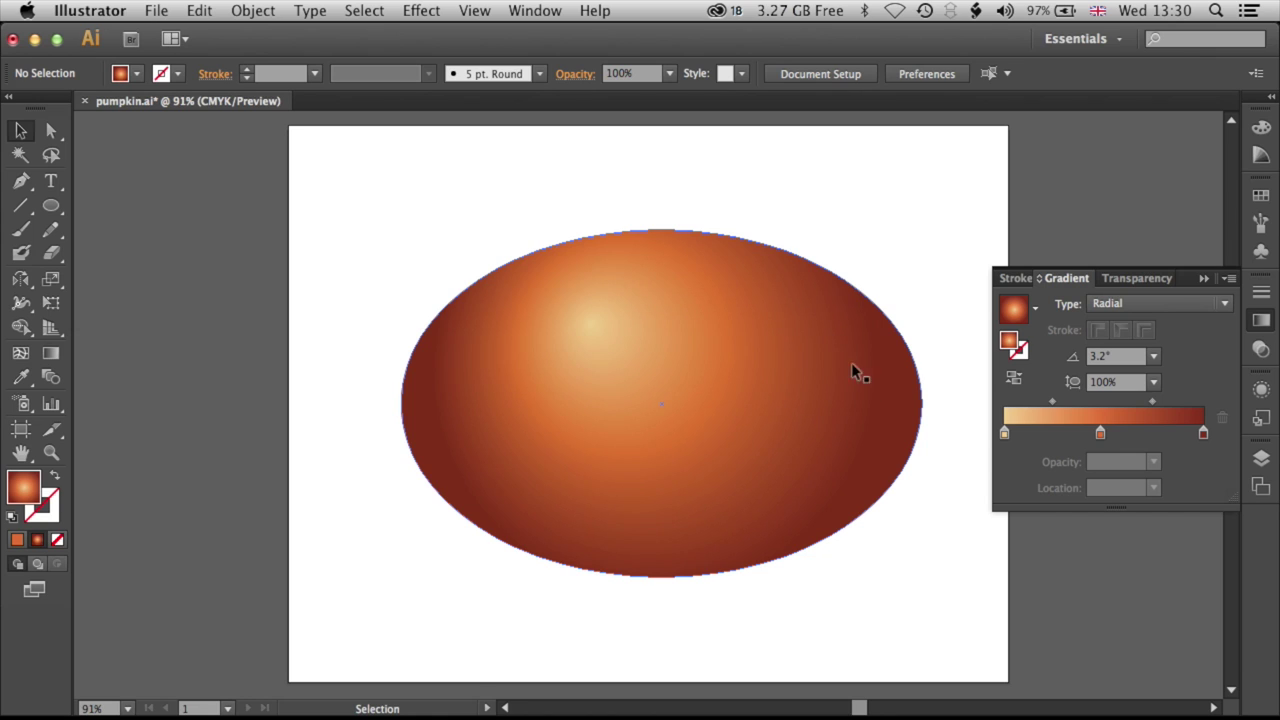
# Copy the gradient-filled ellipse and paste the duplicate in place.
pyautogui.click(493, 410)
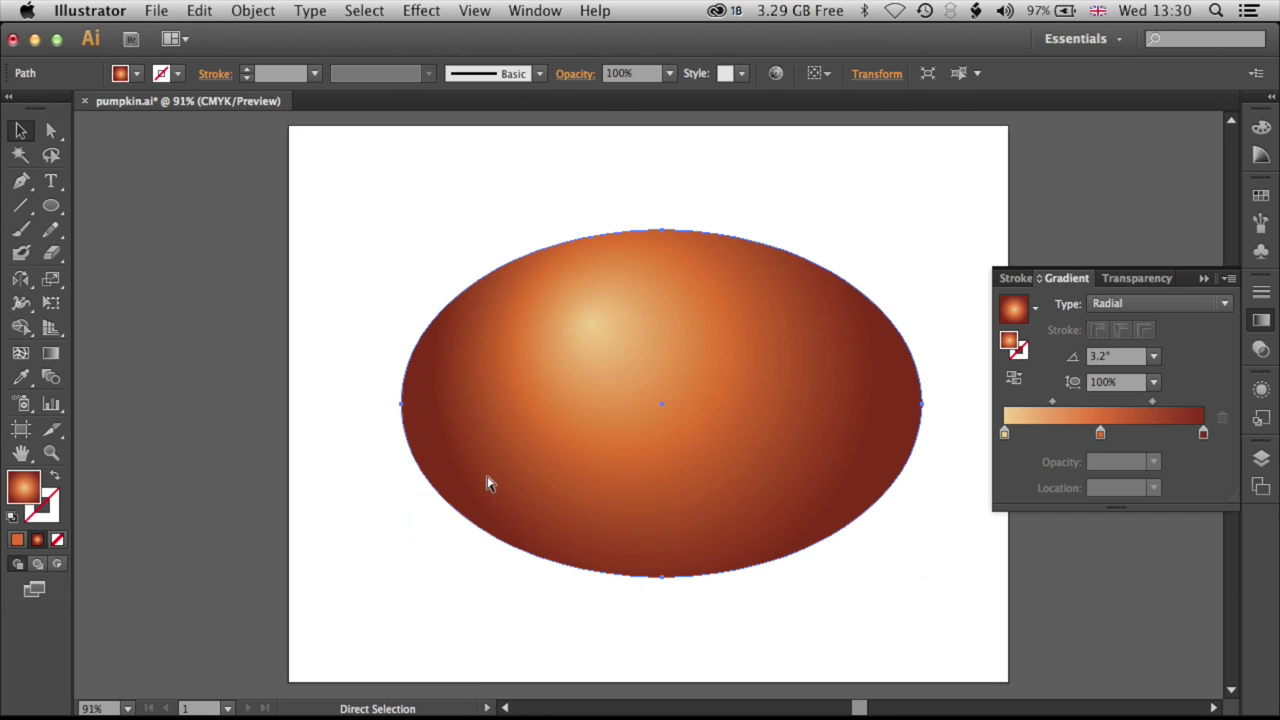
pyautogui.click(199, 10)
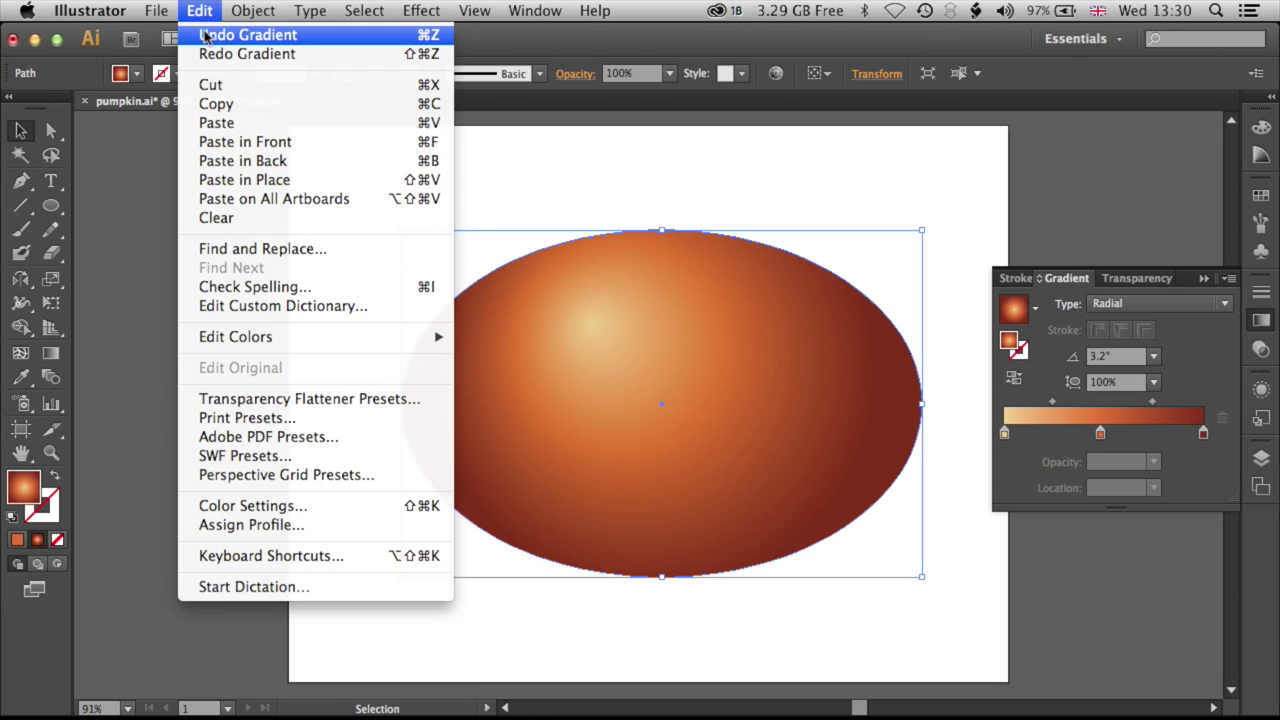
pyautogui.click(214, 103)
pyautogui.click(199, 10)
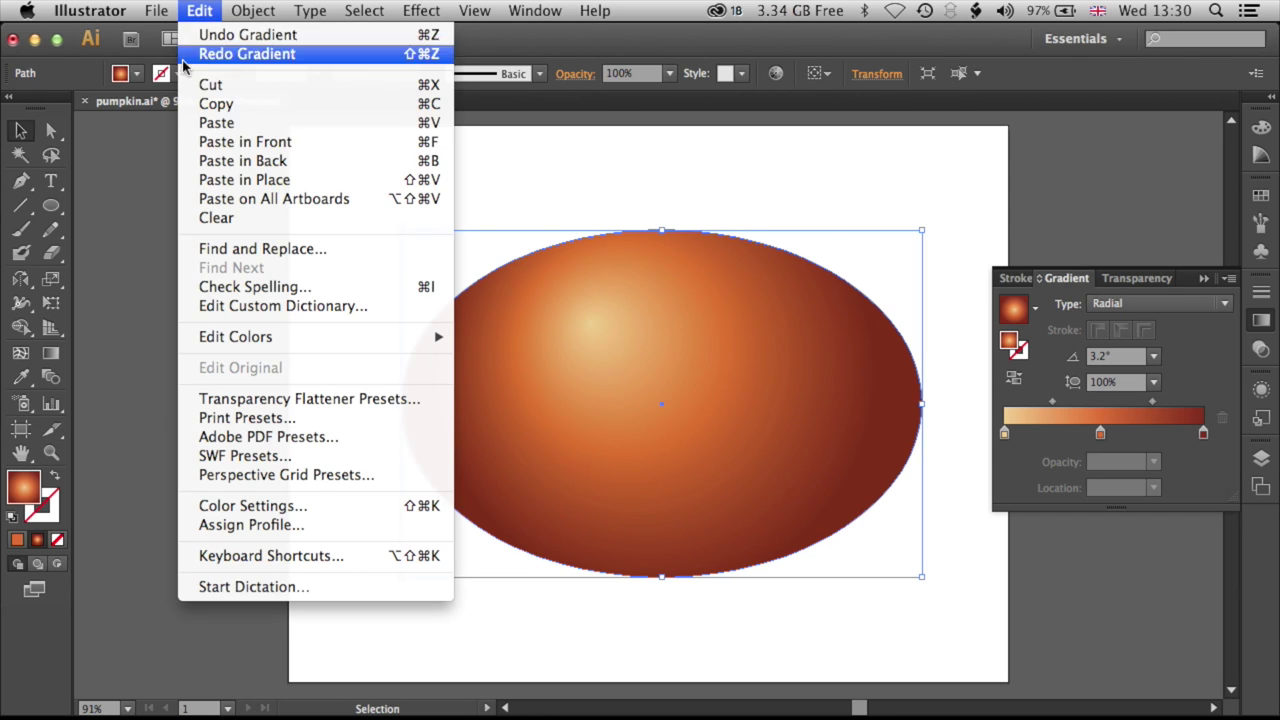
pyautogui.click(239, 183)
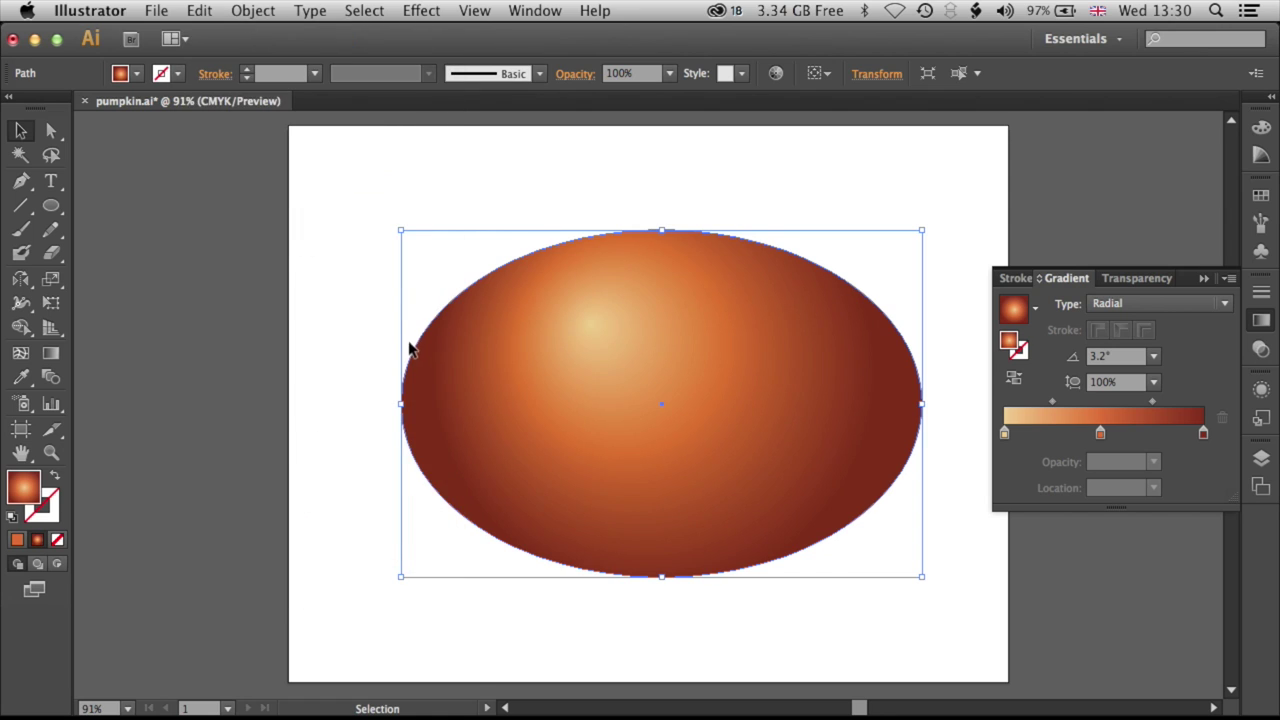
# Narrow the duplicate ellipse from both sides, keeping its full height and centering it on the original.
pyautogui.moveTo(408, 407); pyautogui.dragTo(459, 405)
pyautogui.moveTo(931, 413); pyautogui.dragTo(849, 406)
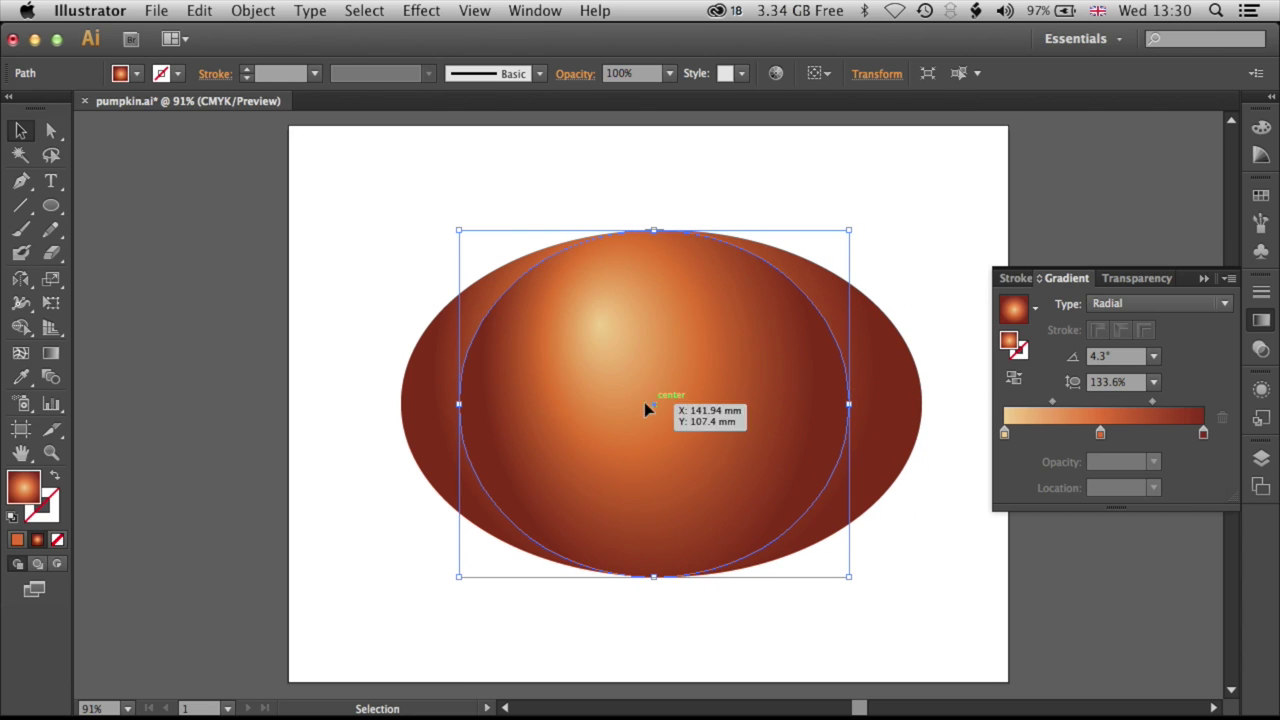
pyautogui.moveTo(460, 405)
pyautogui.mouseDown()
pyautogui.moveTo(522, 403)
pyautogui.moveTo(457, 405)
pyautogui.mouseUp()
pyautogui.moveTo(849, 404); pyautogui.dragTo(866, 404)
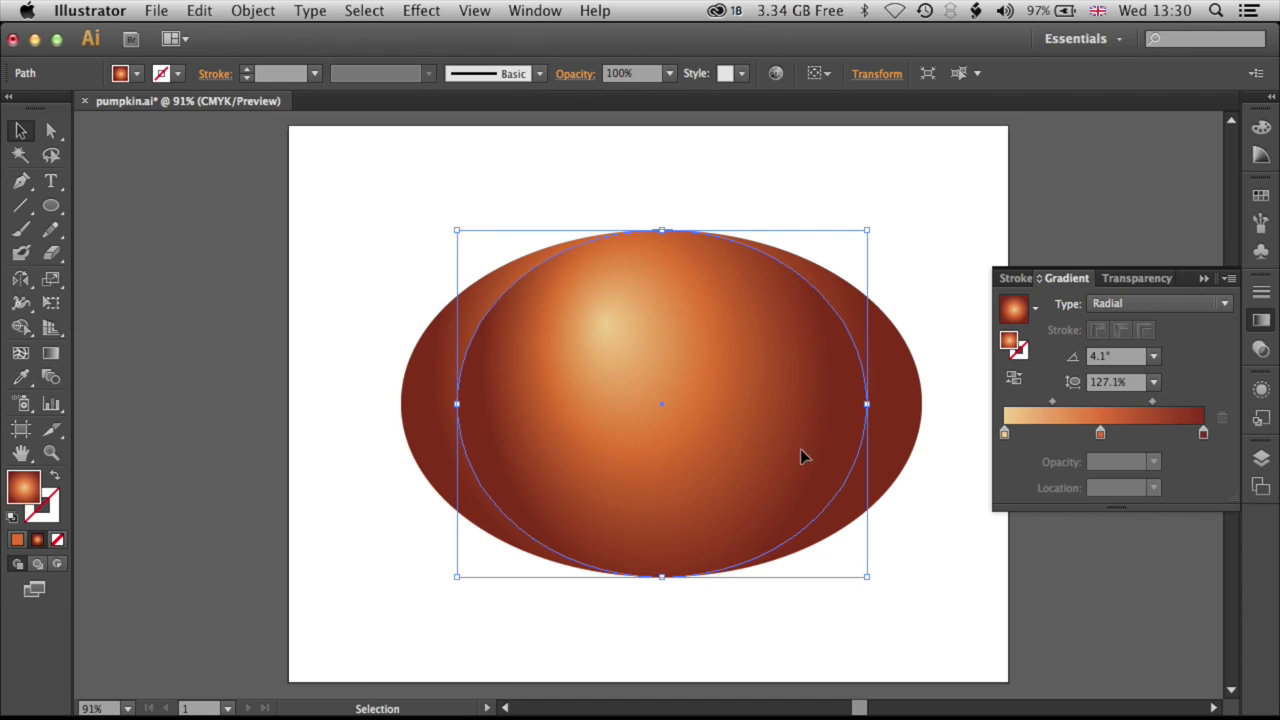
# Trim the duplicate ellipse slightly on its left side, remove its gradient fill and give it a solid orange stroke.
pyautogui.moveTo(457, 403); pyautogui.dragTo(462, 405)
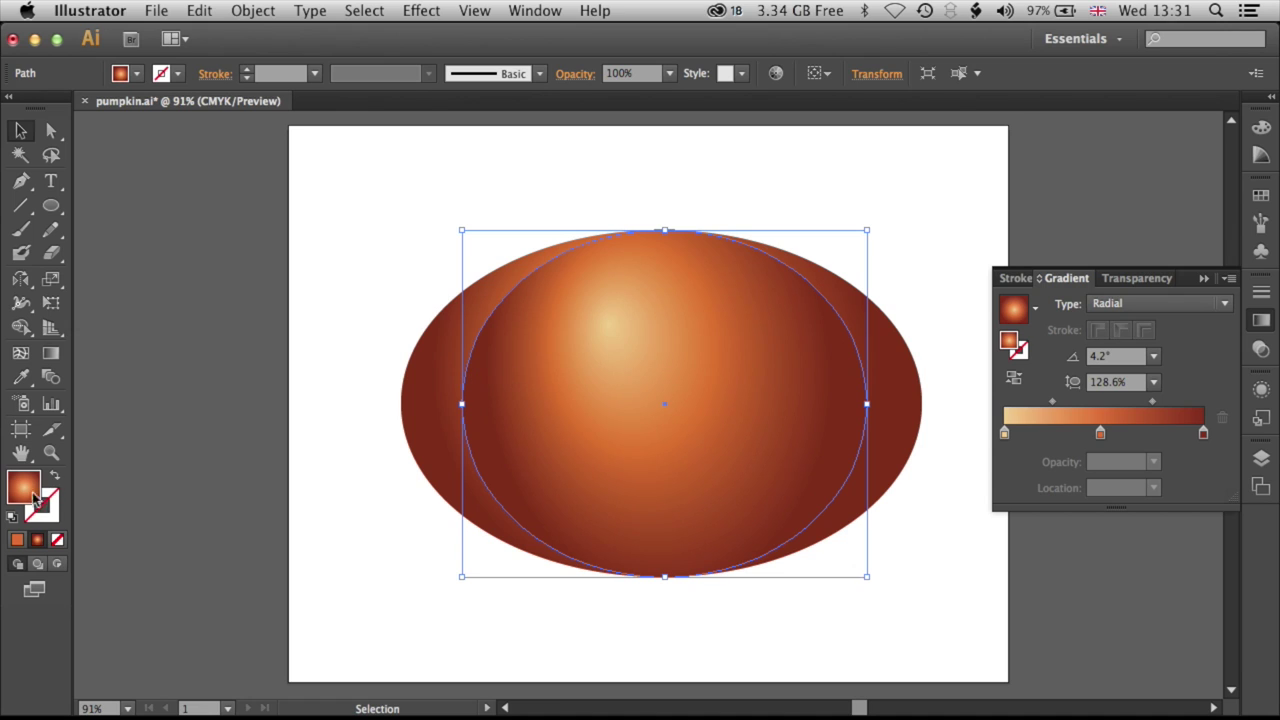
pyautogui.click(57, 540)
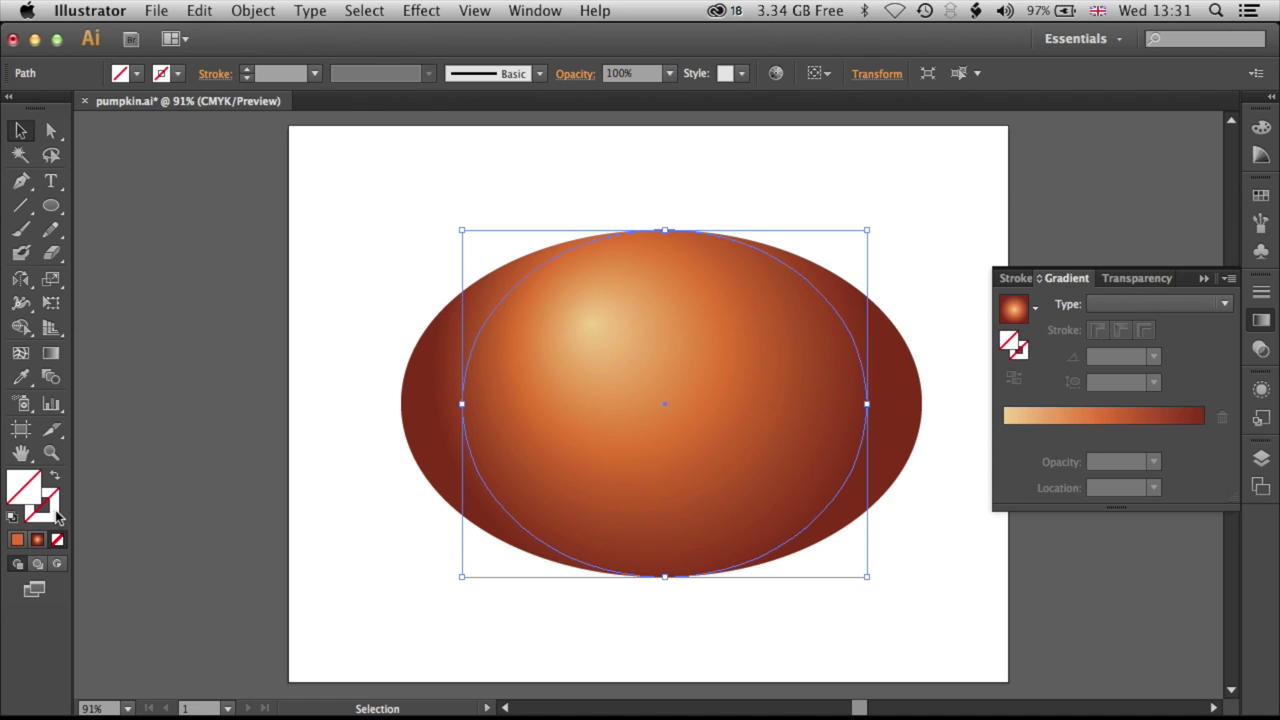
pyautogui.click(48, 512)
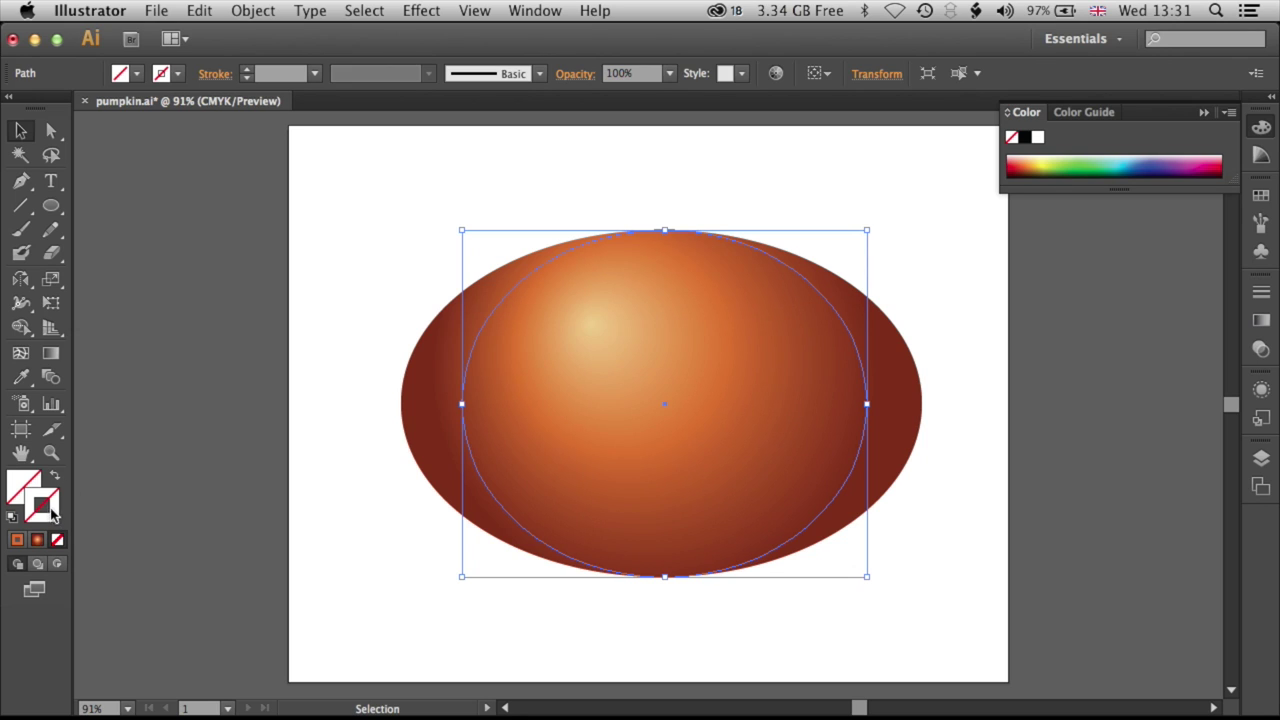
pyautogui.click(17, 541)
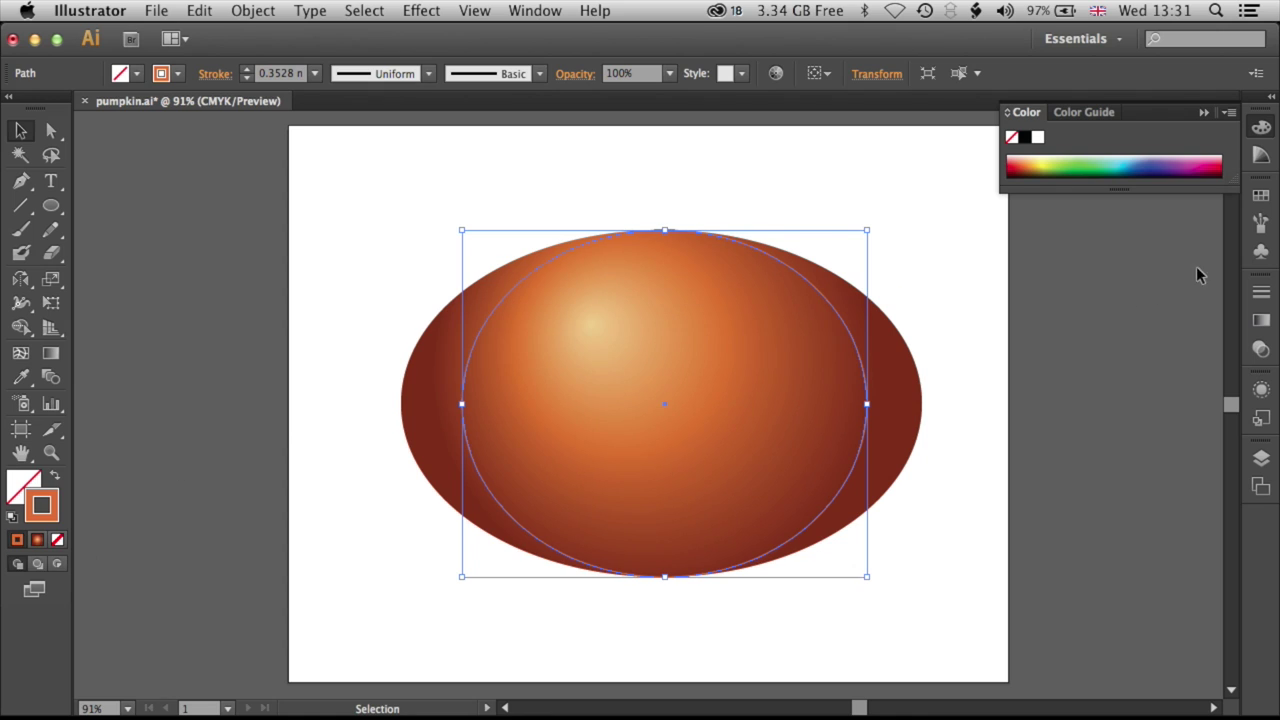
# Show the HSB color sliders and lower the stroke's brightness to 64%.
pyautogui.click(1261, 129)
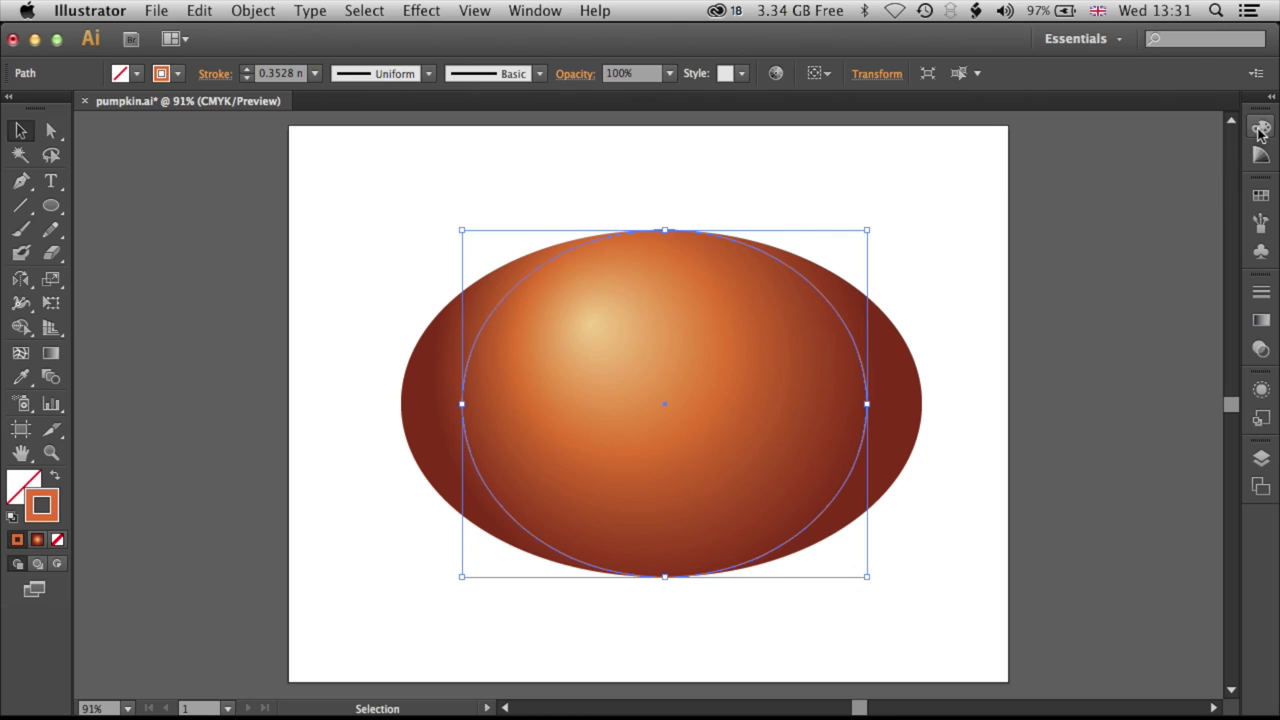
pyautogui.click(1261, 131)
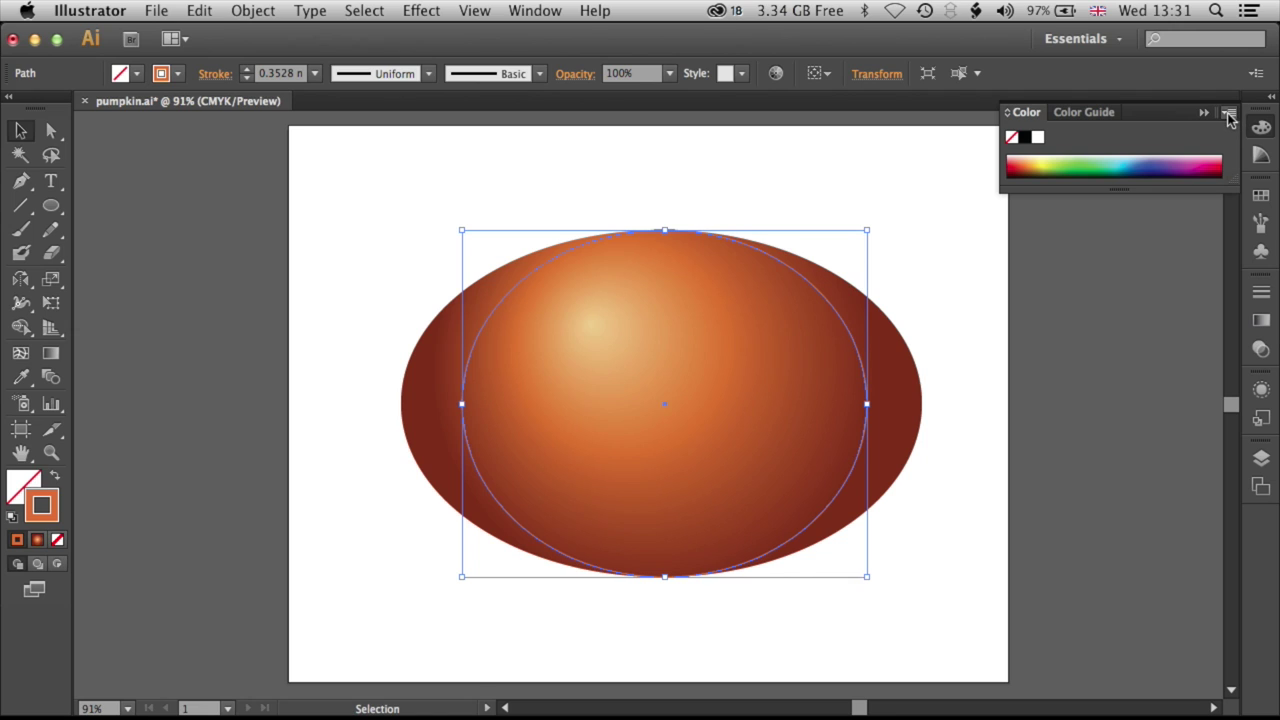
pyautogui.click(1229, 116)
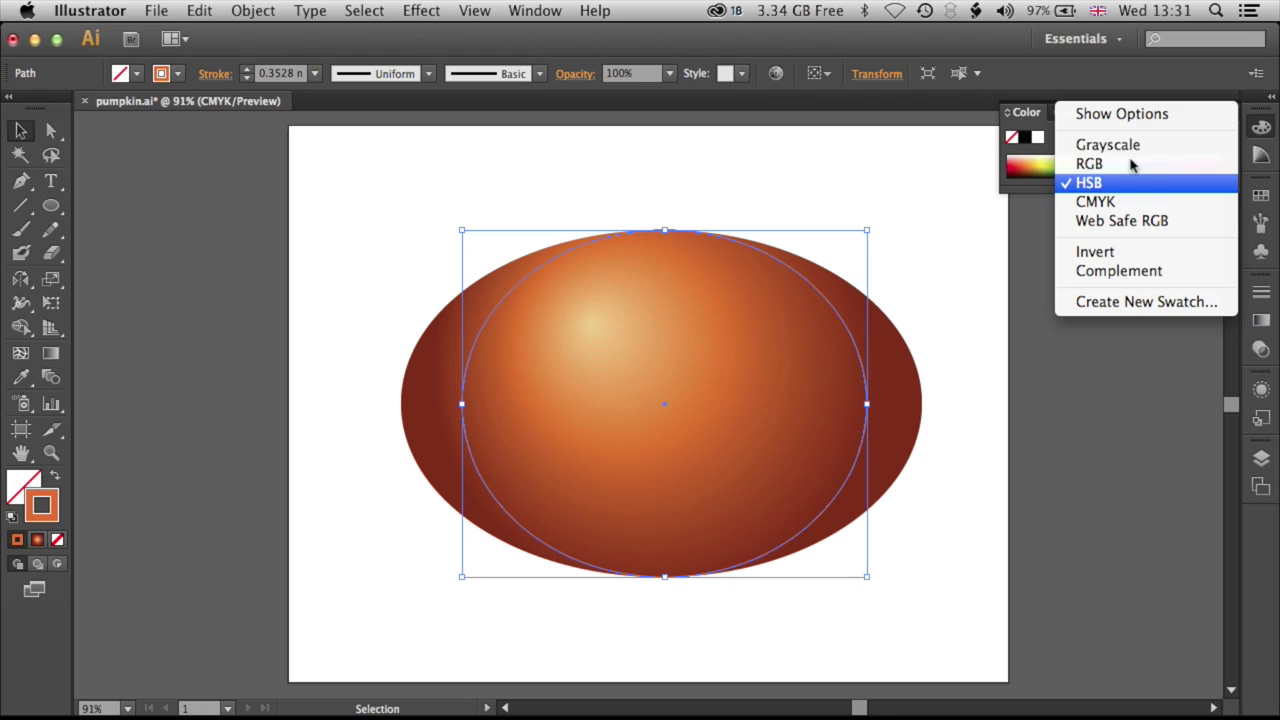
pyautogui.click(1145, 116)
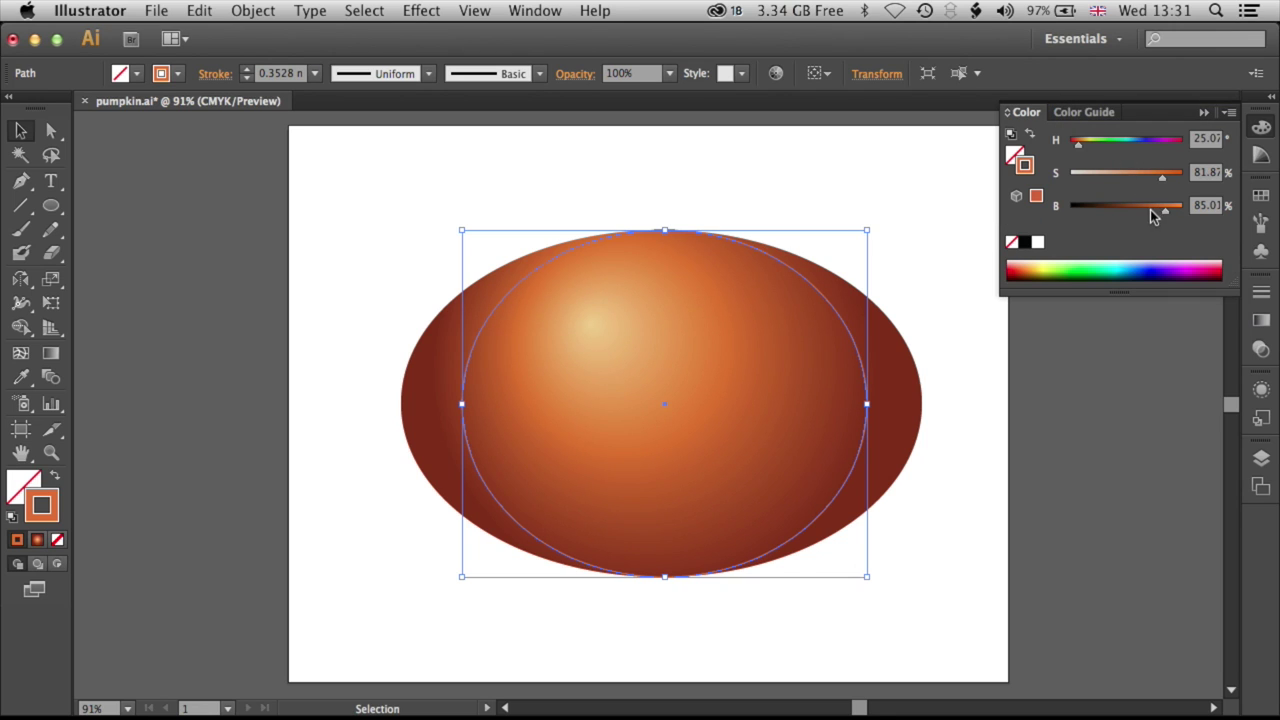
pyautogui.moveTo(1165, 215); pyautogui.dragTo(1140, 209)
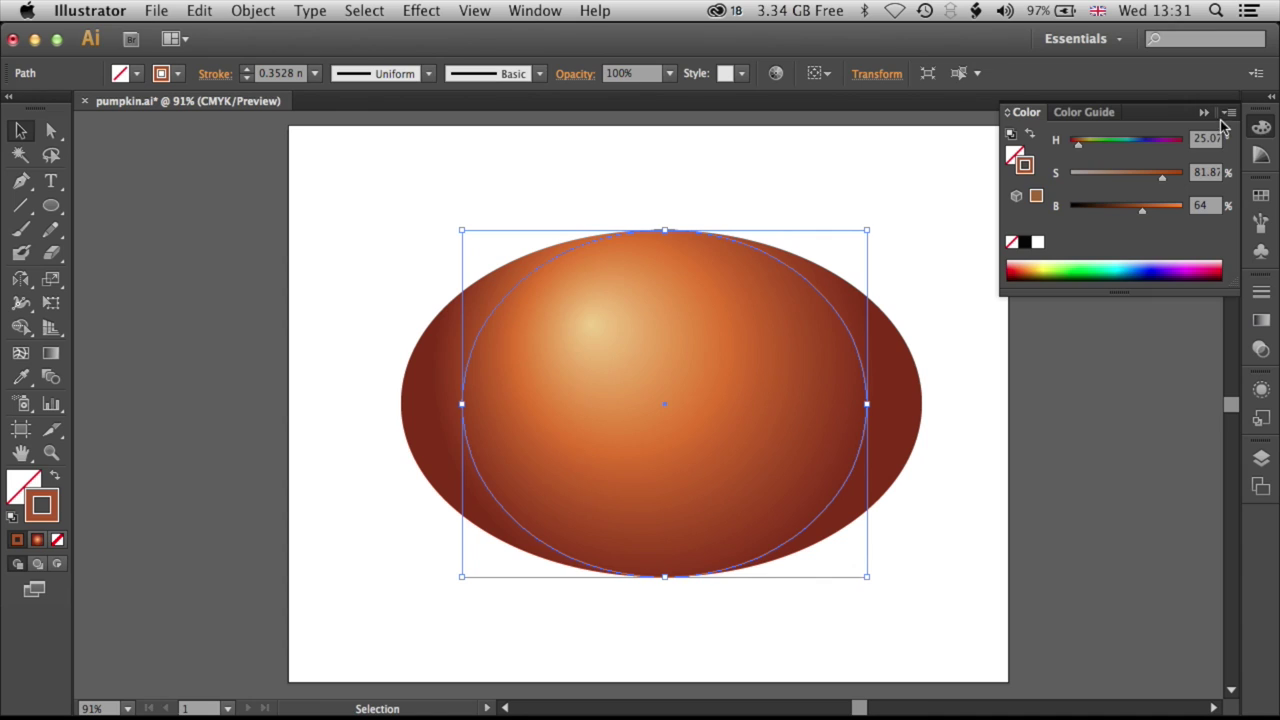
# Set the ellipse's stroke weight to 3 mm and apply the width profile that tapers at both ends.
pyautogui.click(1259, 296)
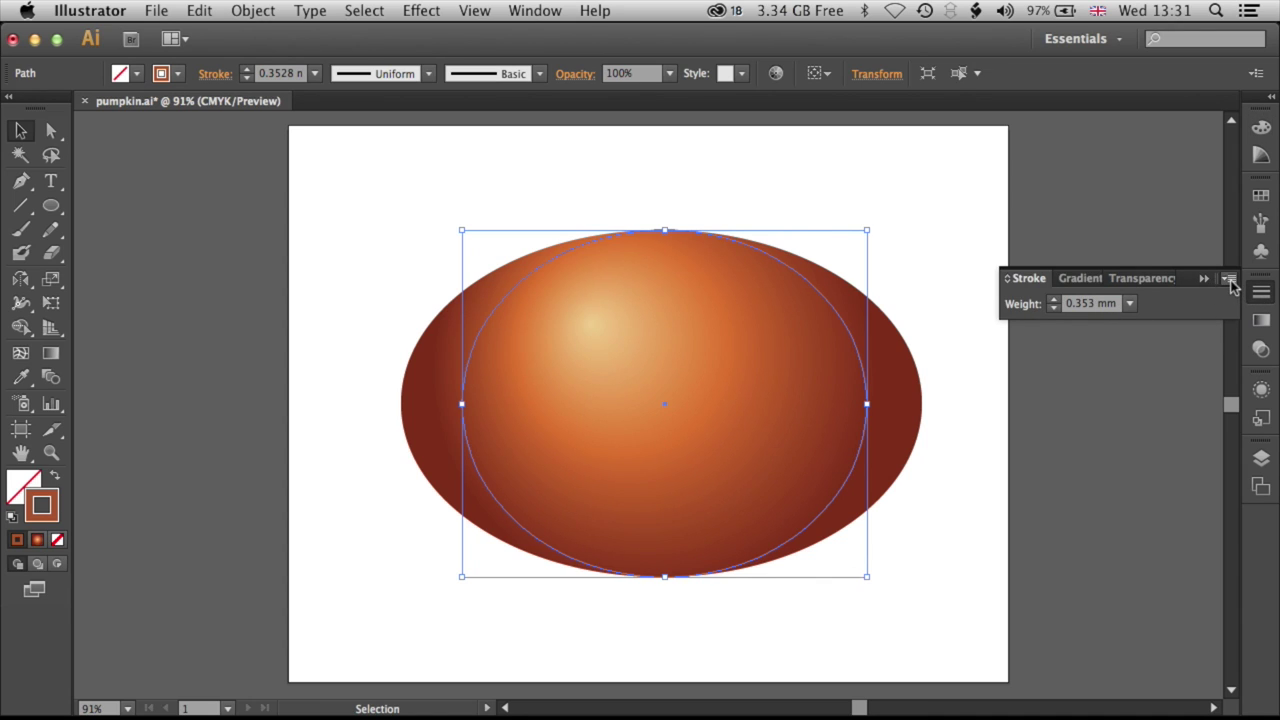
pyautogui.click(1230, 280)
pyautogui.click(1190, 281)
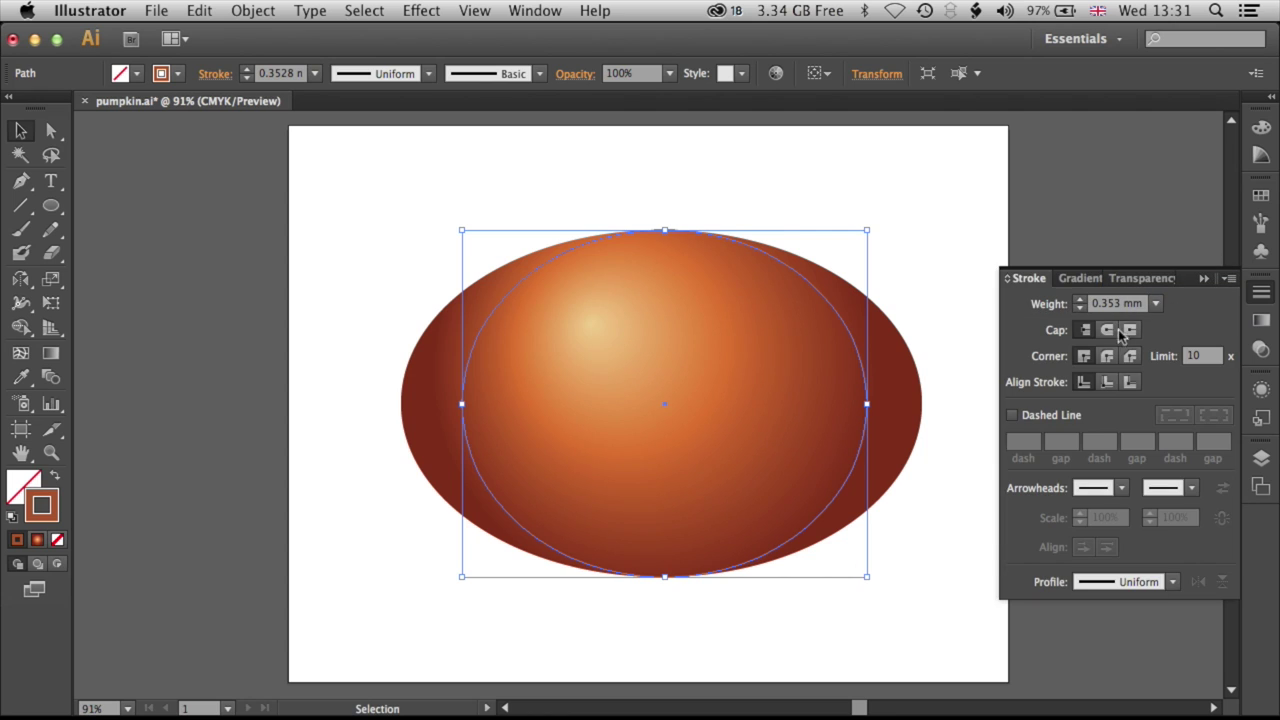
pyautogui.click(1157, 304)
pyautogui.click(1188, 427)
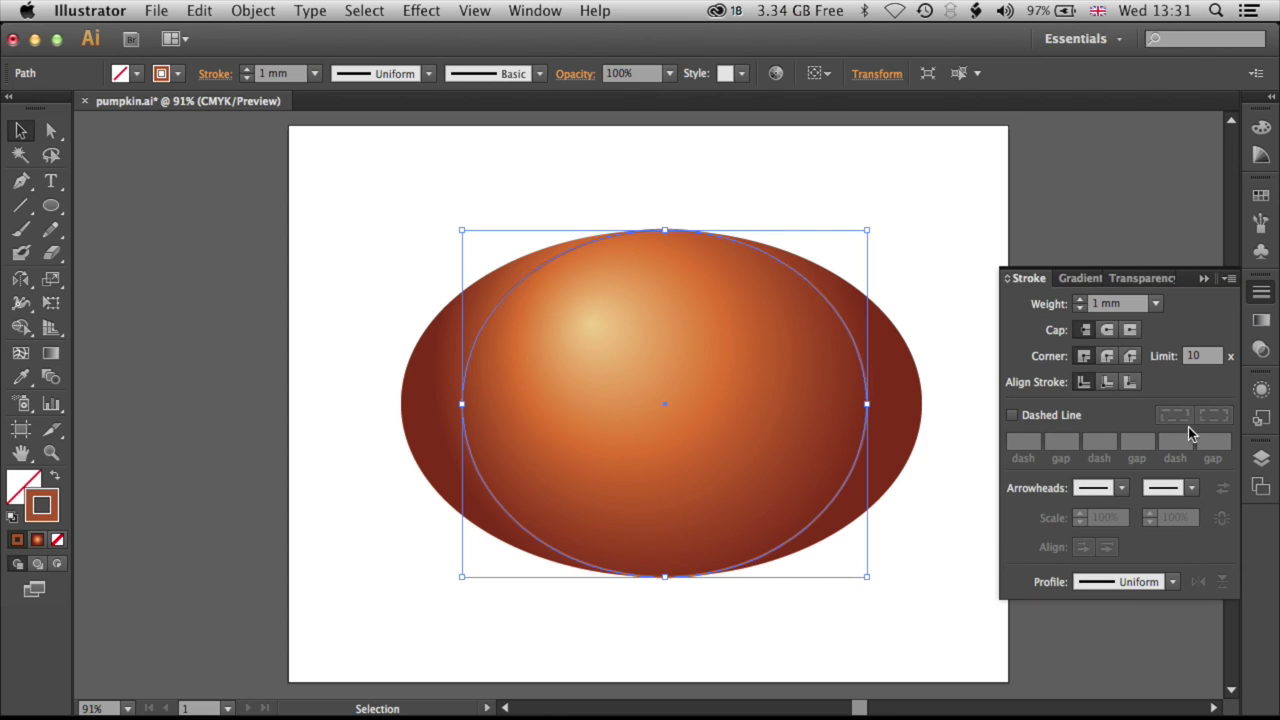
pyautogui.click(1128, 303)
pyautogui.press('Up')
pyautogui.press('Up')
pyautogui.press('Down')
pyautogui.press('Up')
pyautogui.press('Down')
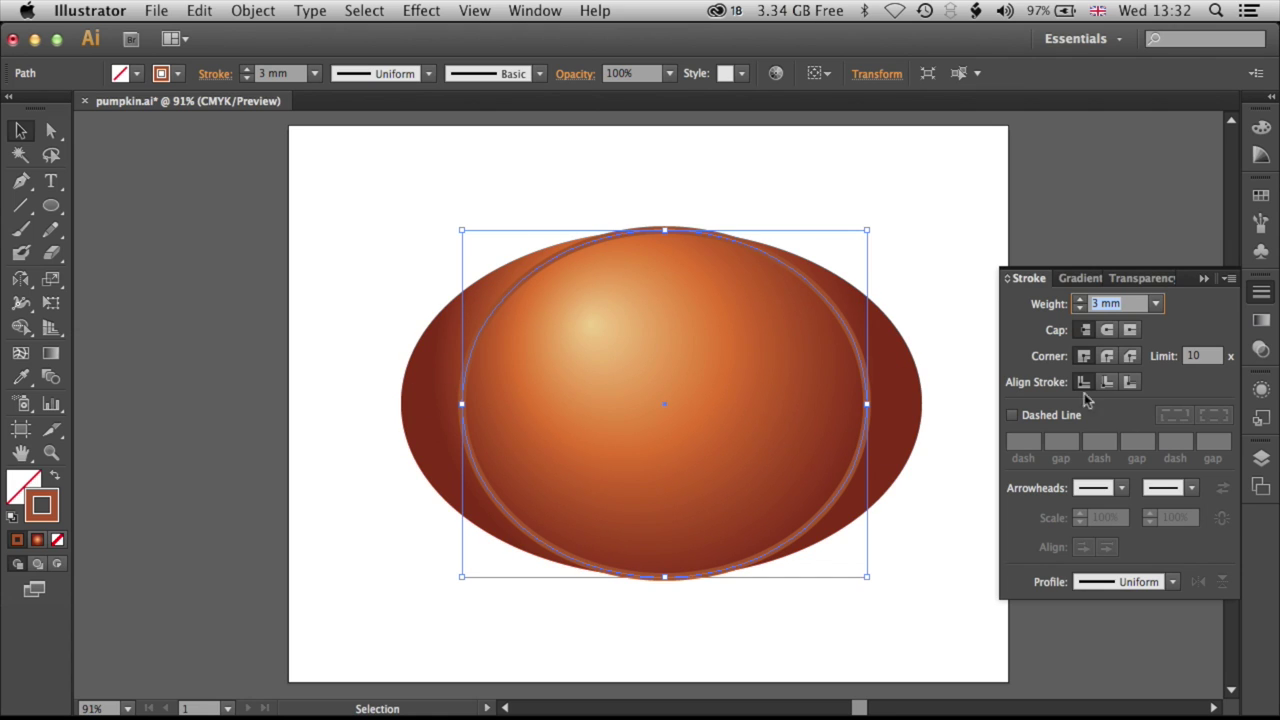
pyautogui.click(1106, 583)
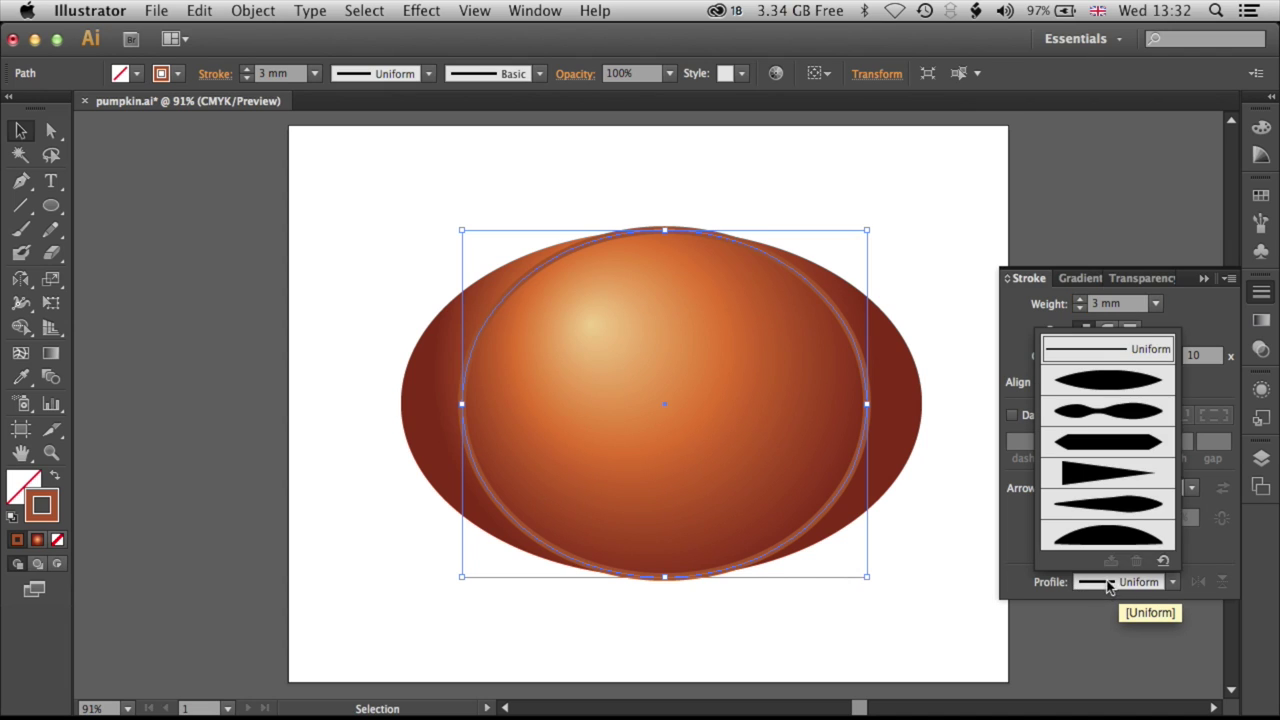
pyautogui.click(1110, 384)
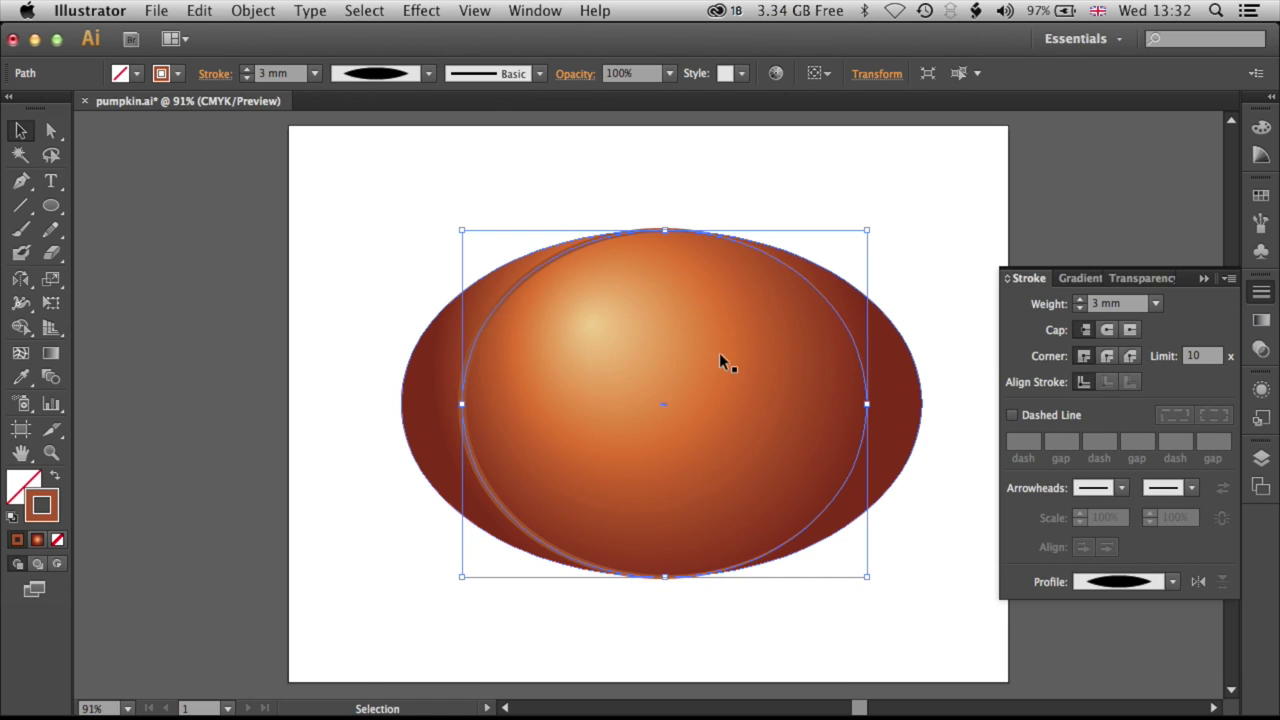
# Darken the ellipse's stroke to a deep brown of C 0, M 68, Y 85, K 66, and deselect it.
pyautogui.click(1260, 128)
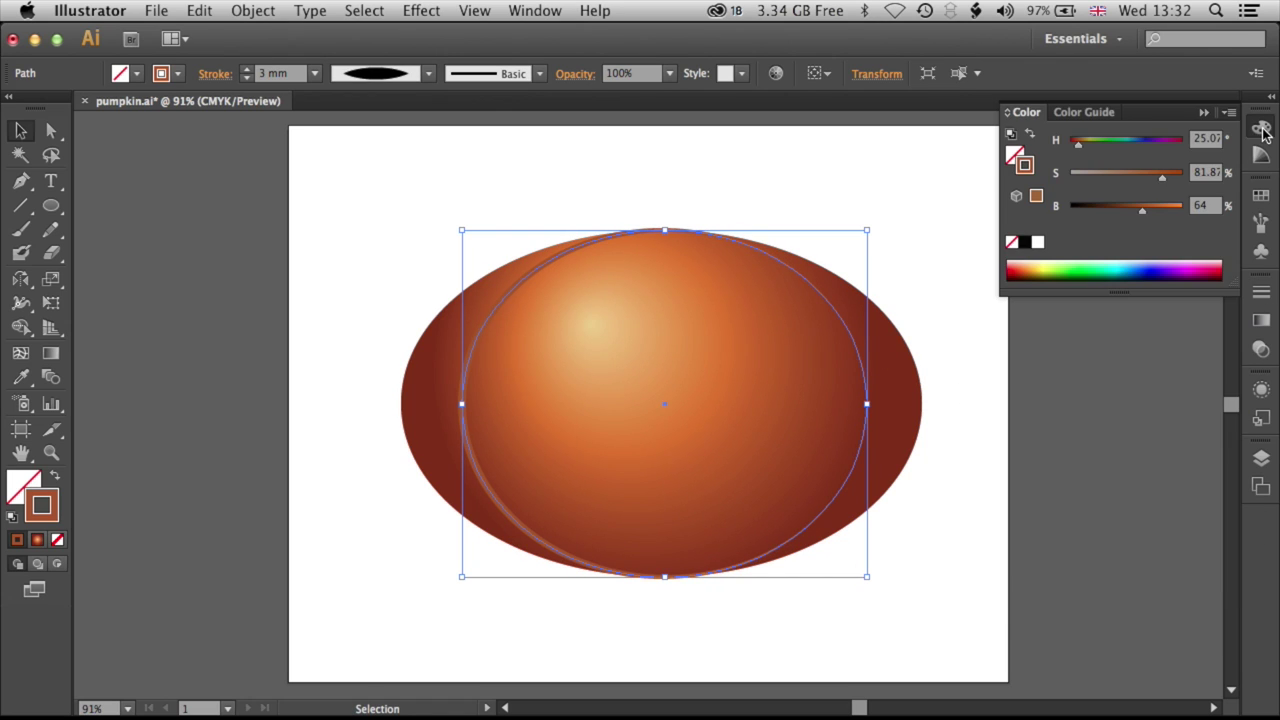
pyautogui.moveTo(1141, 211); pyautogui.dragTo(1121, 212)
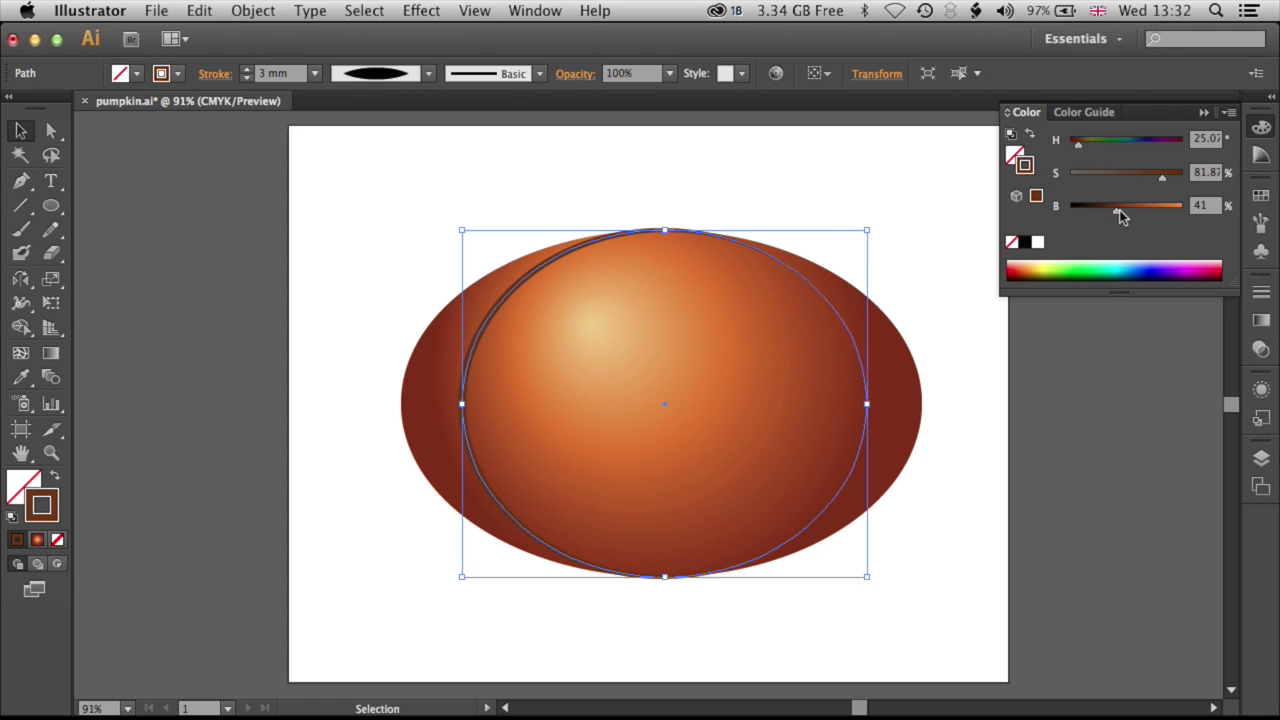
pyautogui.moveTo(1163, 183); pyautogui.dragTo(1173, 185)
pyautogui.moveTo(1123, 210); pyautogui.dragTo(1123, 209)
pyautogui.click(1229, 113)
pyautogui.click(1119, 202)
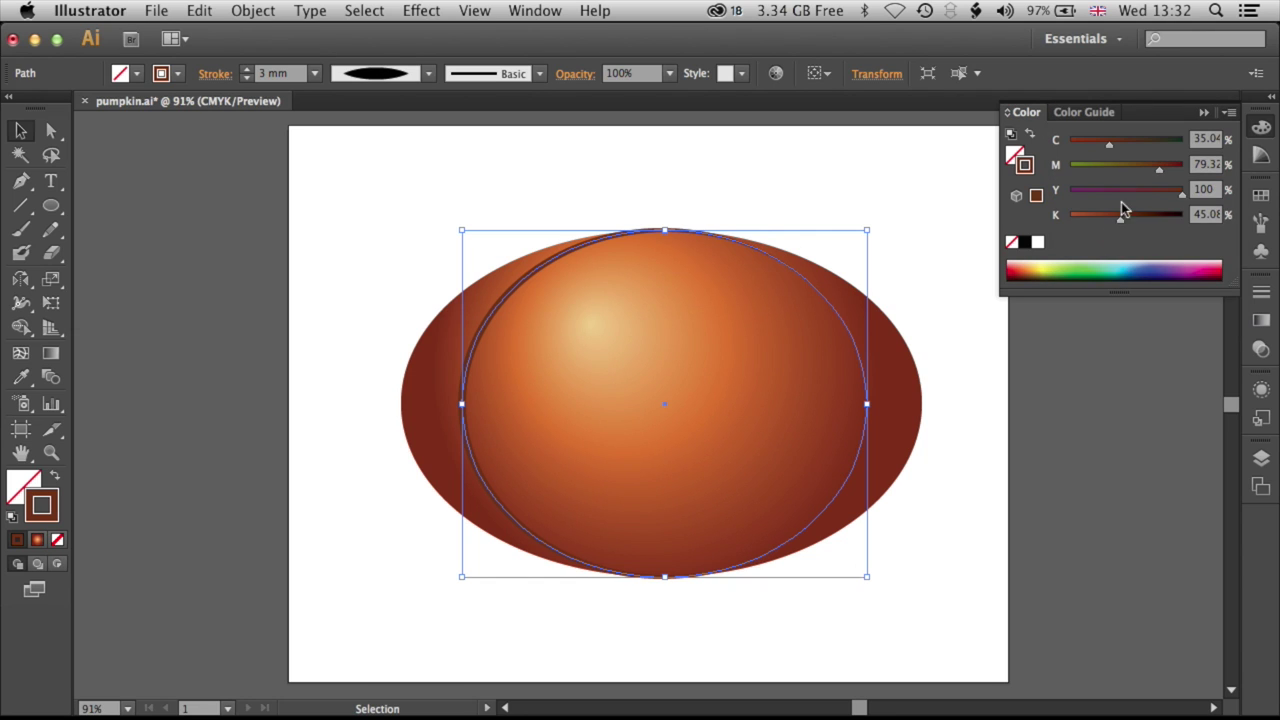
pyautogui.moveTo(1131, 214); pyautogui.dragTo(1152, 224)
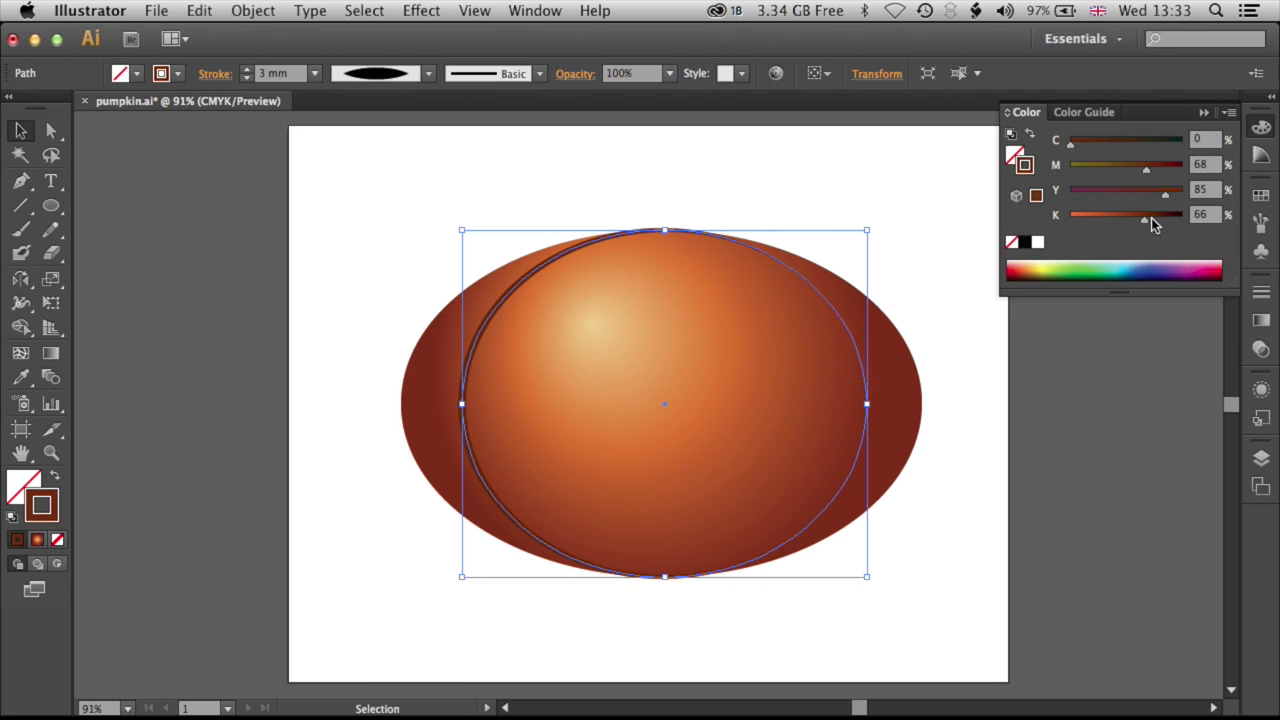
pyautogui.click(1261, 127)
pyautogui.click(937, 369)
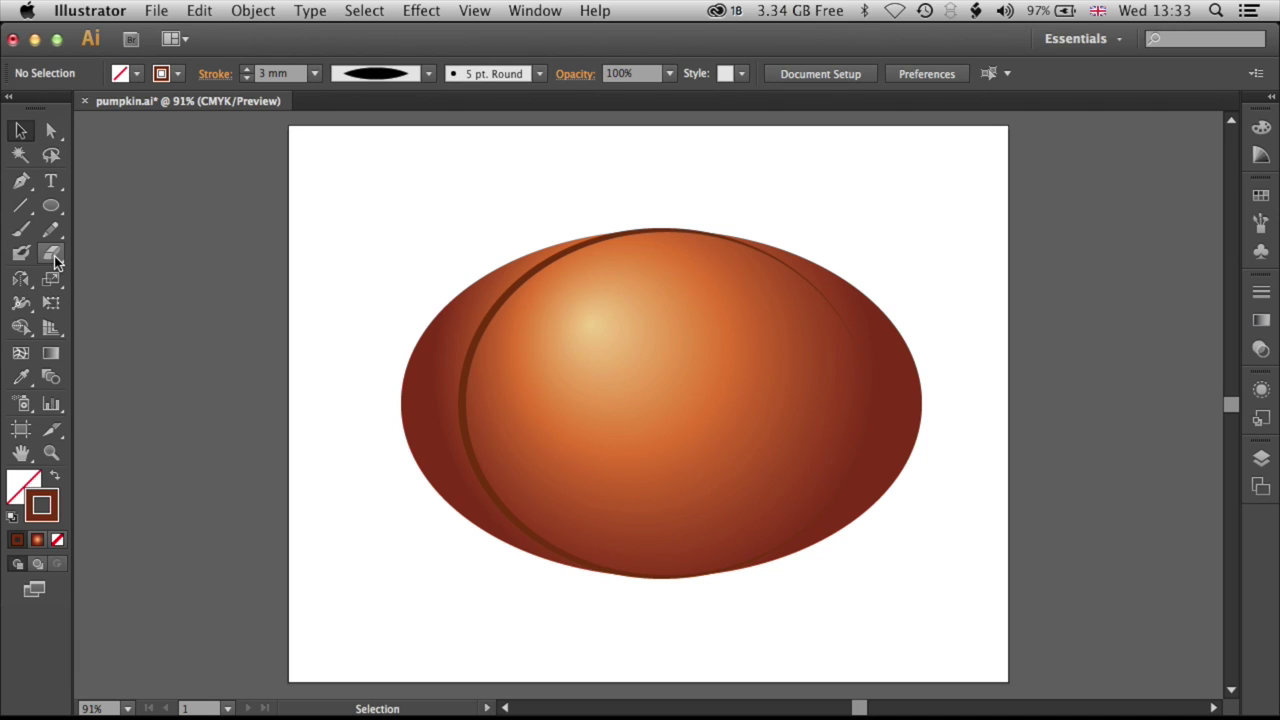
# Cut the stroked ellipse with the Scissors tool at its upper left, lower left, upper right and lower right.
pyautogui.moveTo(48, 259)
pyautogui.mouseDown()
pyautogui.moveTo(70, 252)
pyautogui.moveTo(96, 277)
pyautogui.mouseUp()
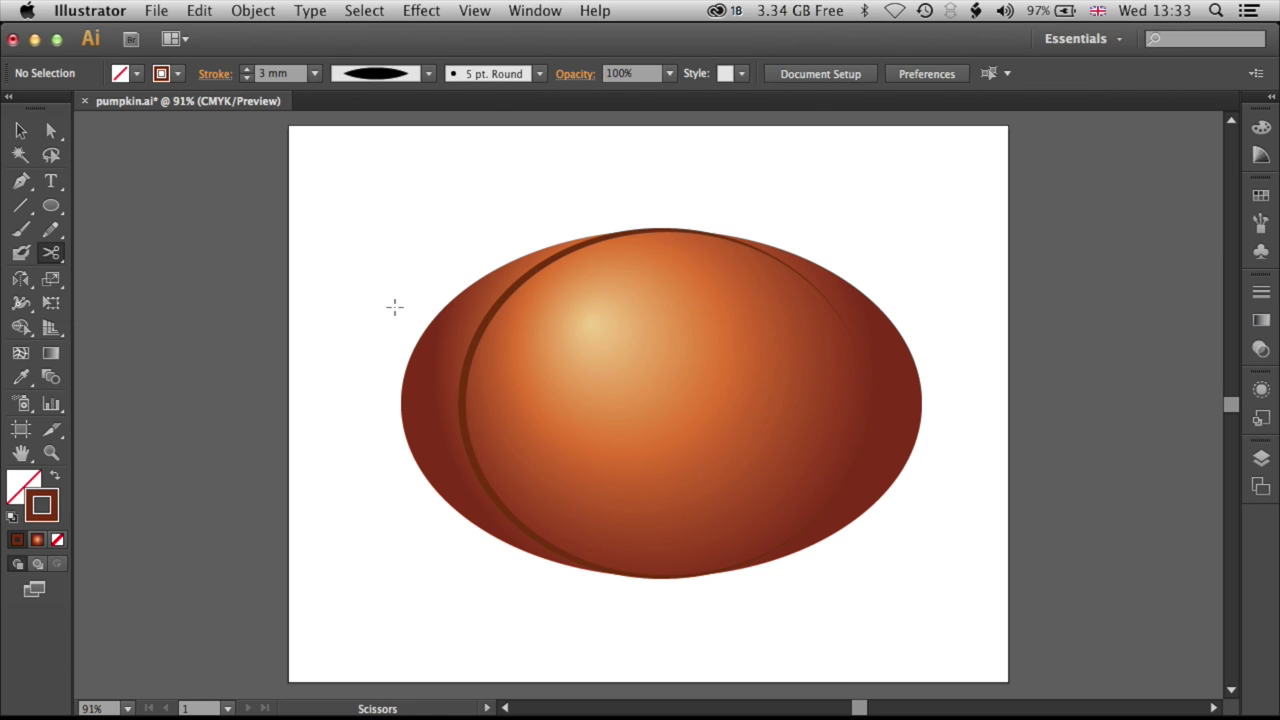
pyautogui.click(517, 287)
pyautogui.click(532, 530)
pyautogui.click(532, 530)
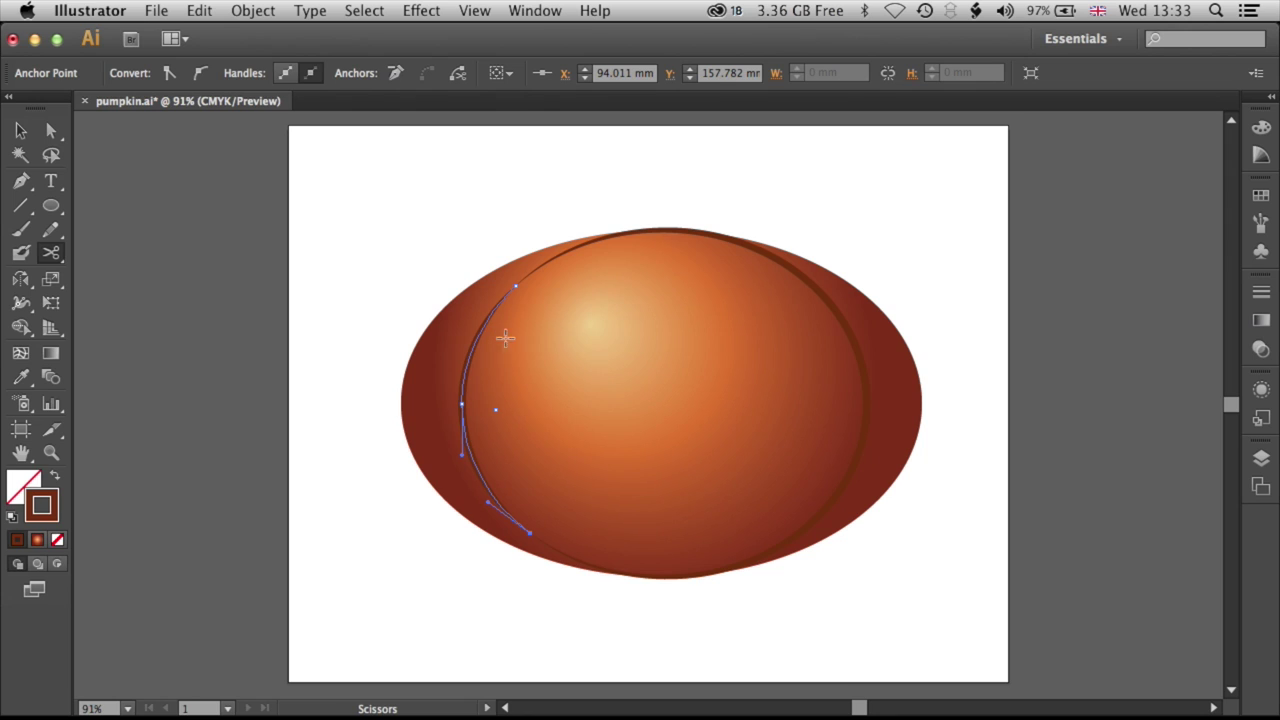
pyautogui.click(781, 263)
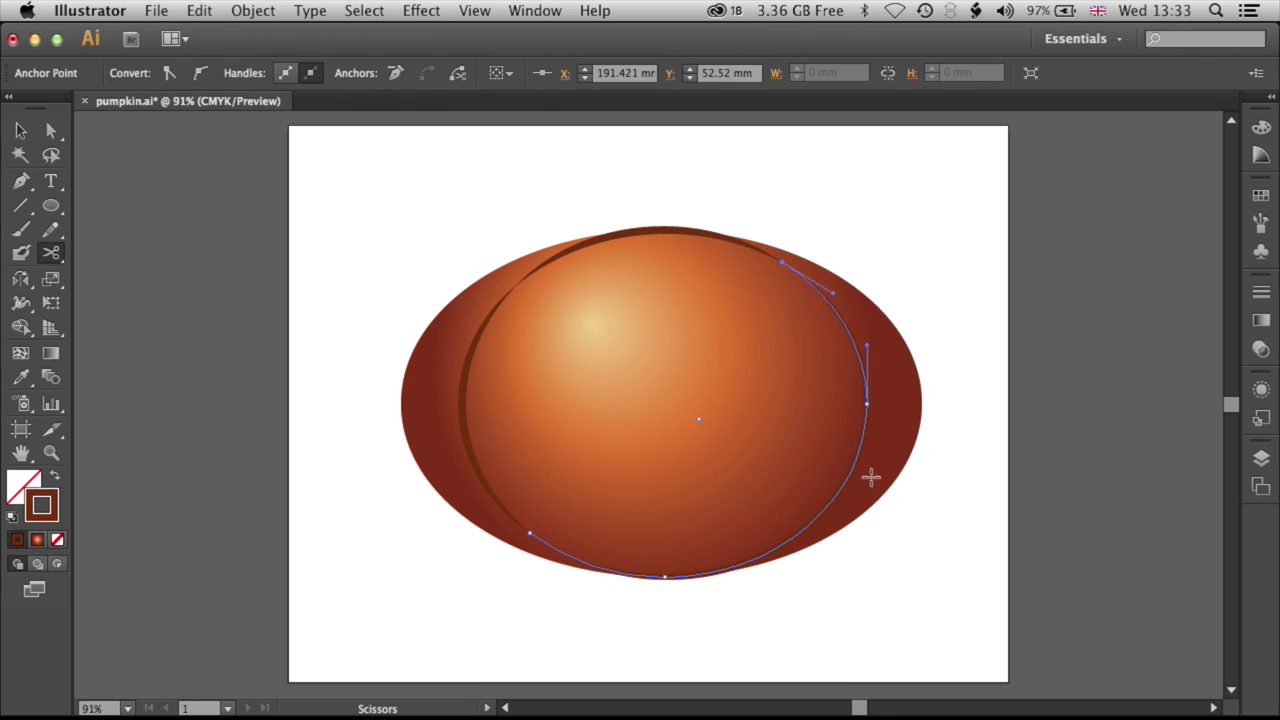
pyautogui.click(789, 541)
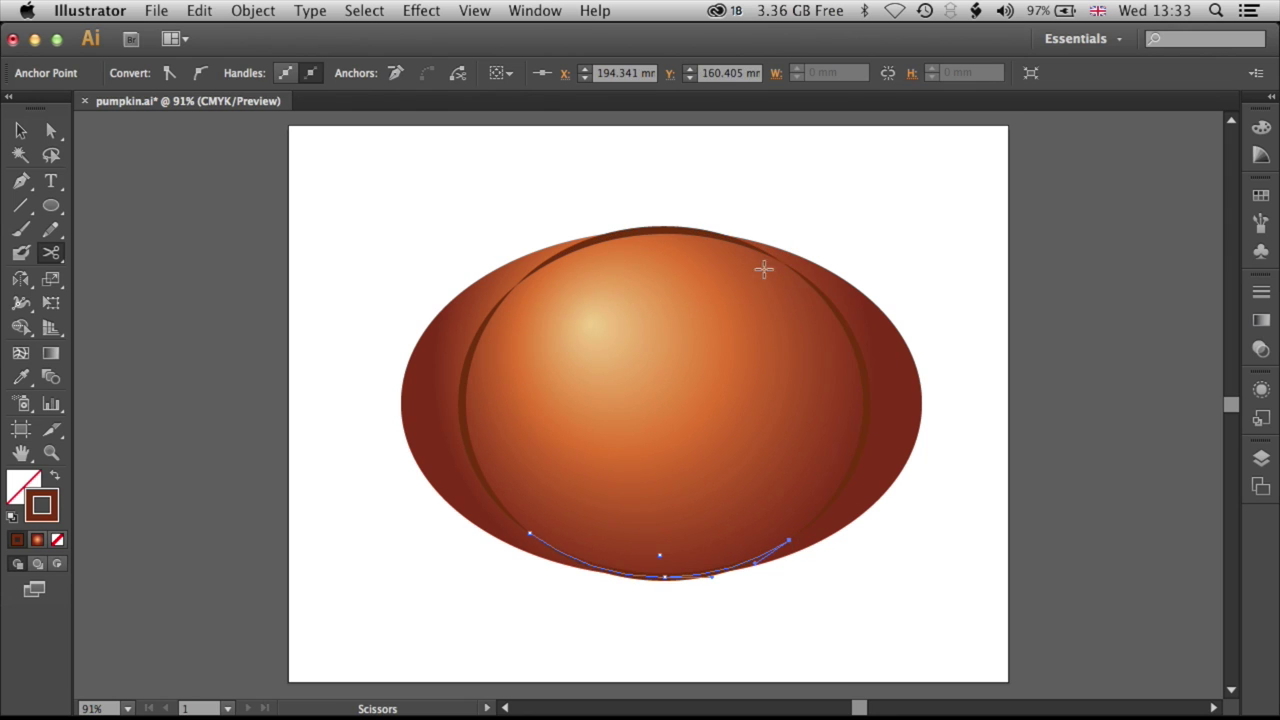
# Delete the top and bottom arcs of the cut ellipse, keeping only the two side arcs.
pyautogui.click(21, 131)
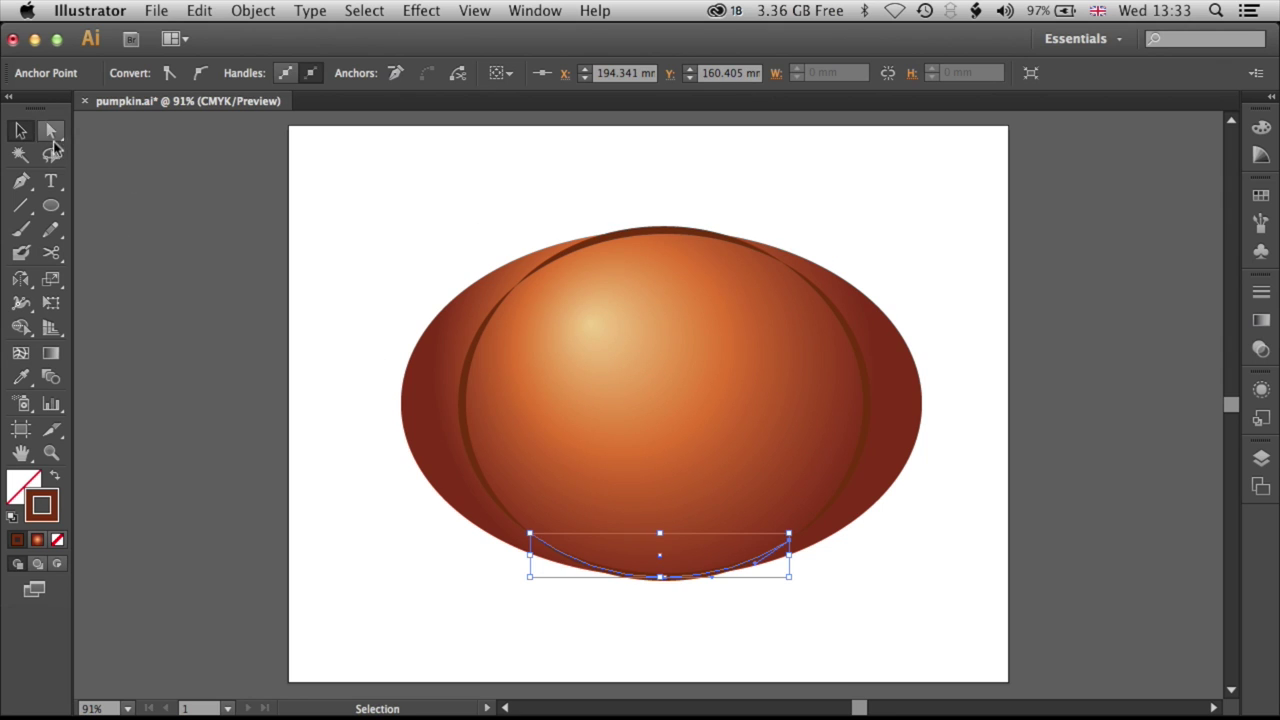
pyautogui.click(165, 306)
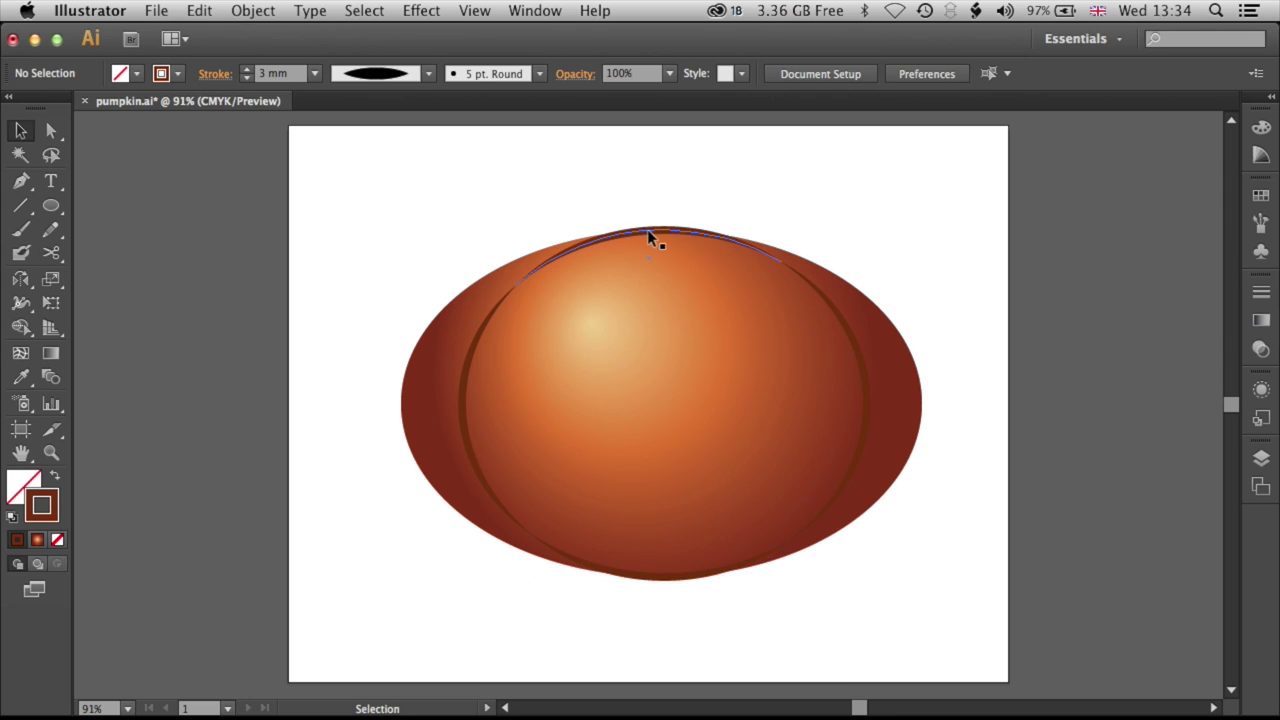
pyautogui.click(648, 229)
pyautogui.press('Delete')
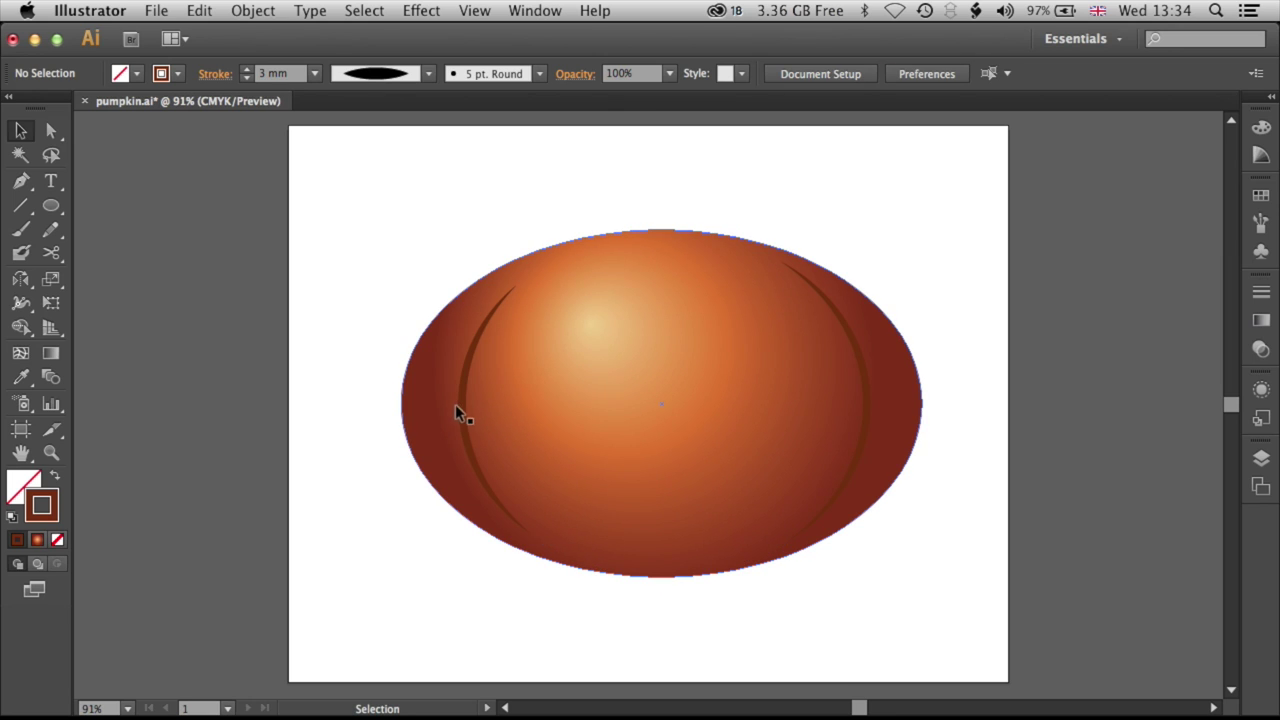
# Select the large gradient-filled ellipse and paste a duplicate of it in place.
pyautogui.click(422, 410)
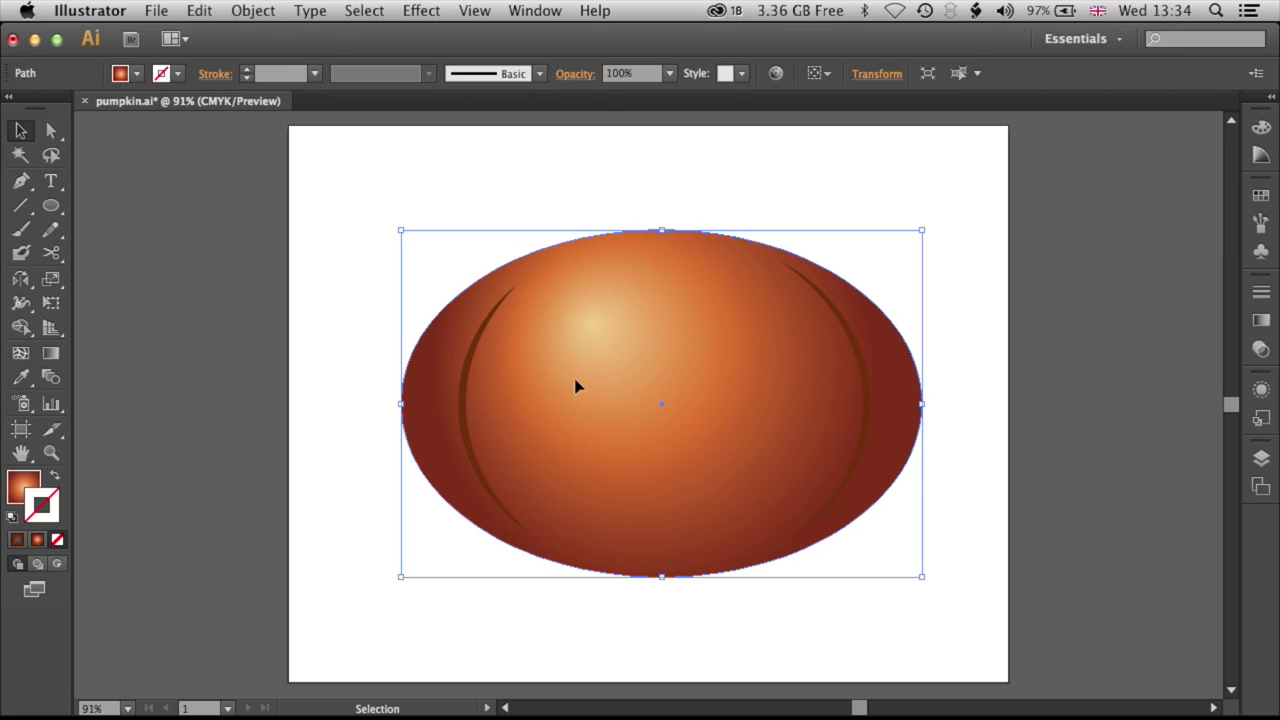
pyautogui.press('a')
pyautogui.press('v')
pyautogui.press('a')
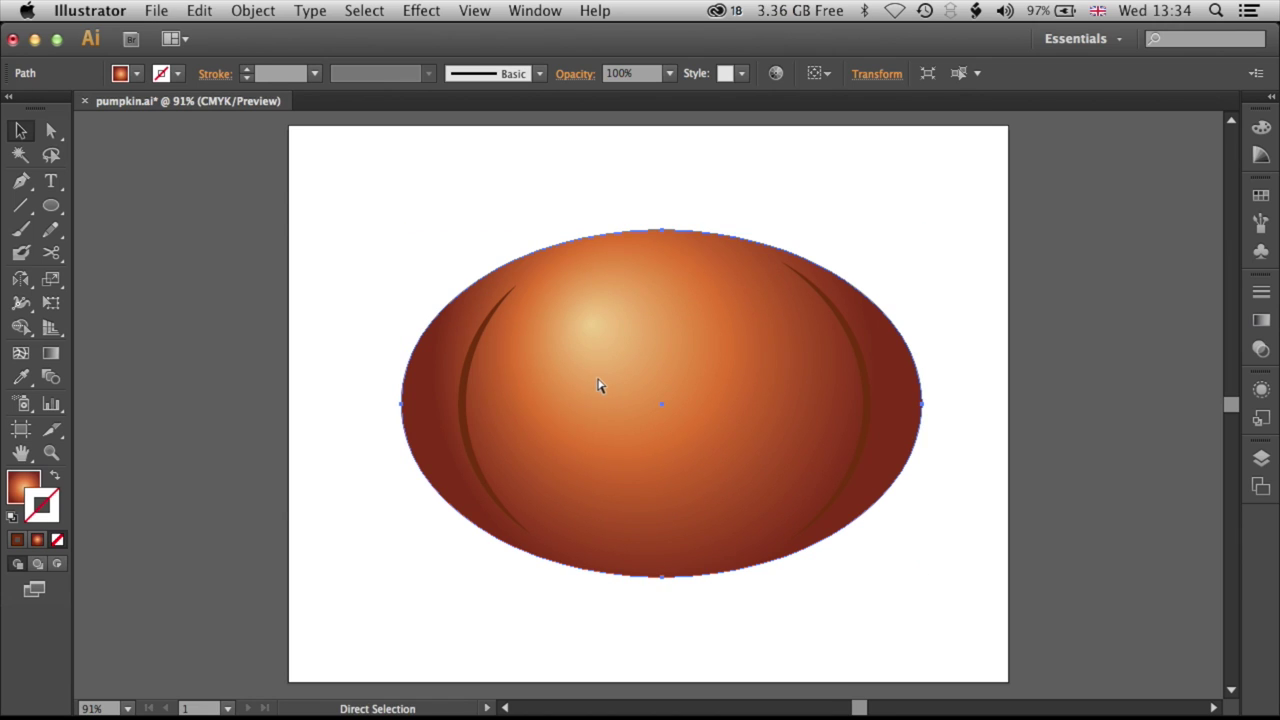
pyautogui.press('alt')
pyautogui.press('v')
pyautogui.click(200, 10)
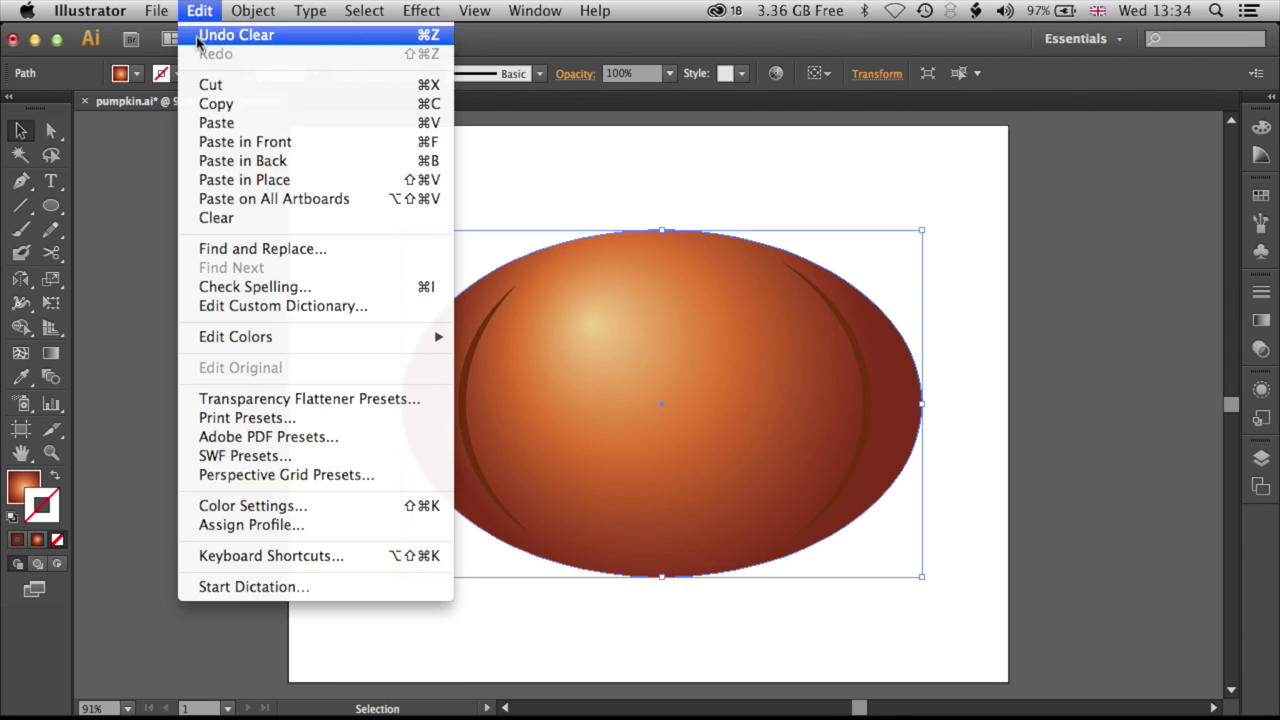
pyautogui.click(268, 180)
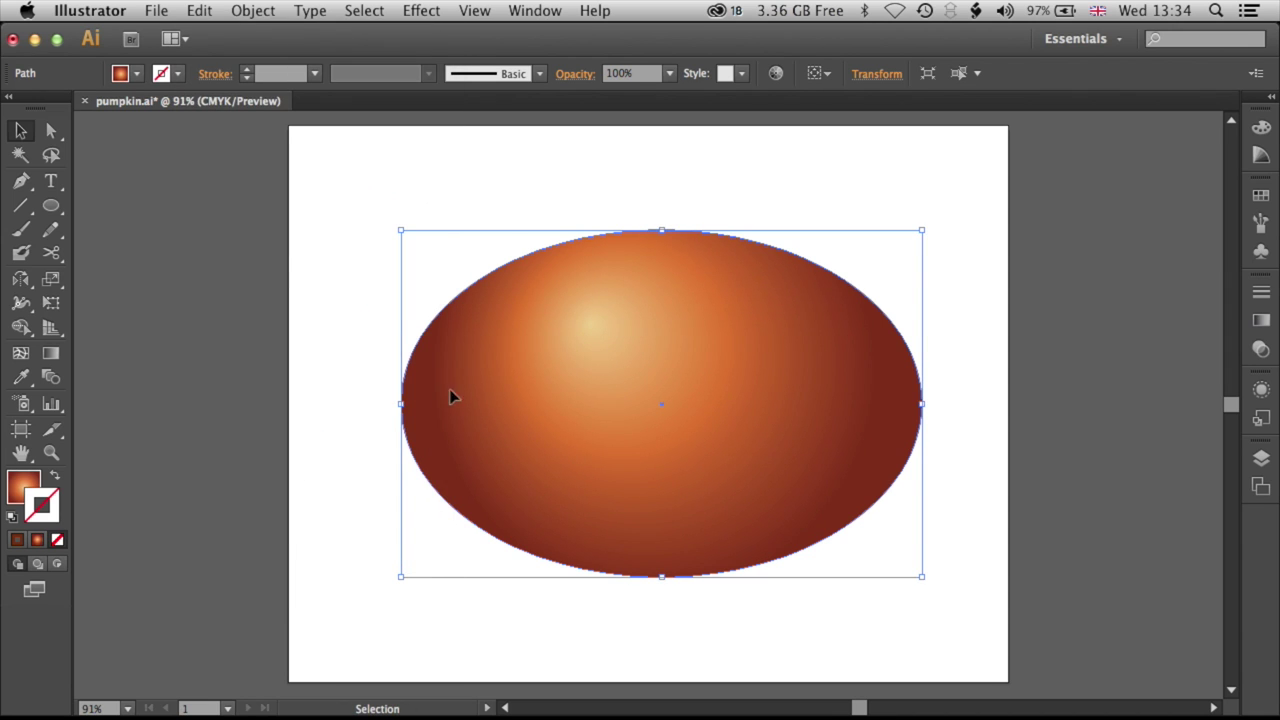
# Narrow the new duplicate from both sides to about half its width, centered on the pumpkin, and remove its gradient fill.
pyautogui.moveTo(406, 404); pyautogui.dragTo(537, 404)
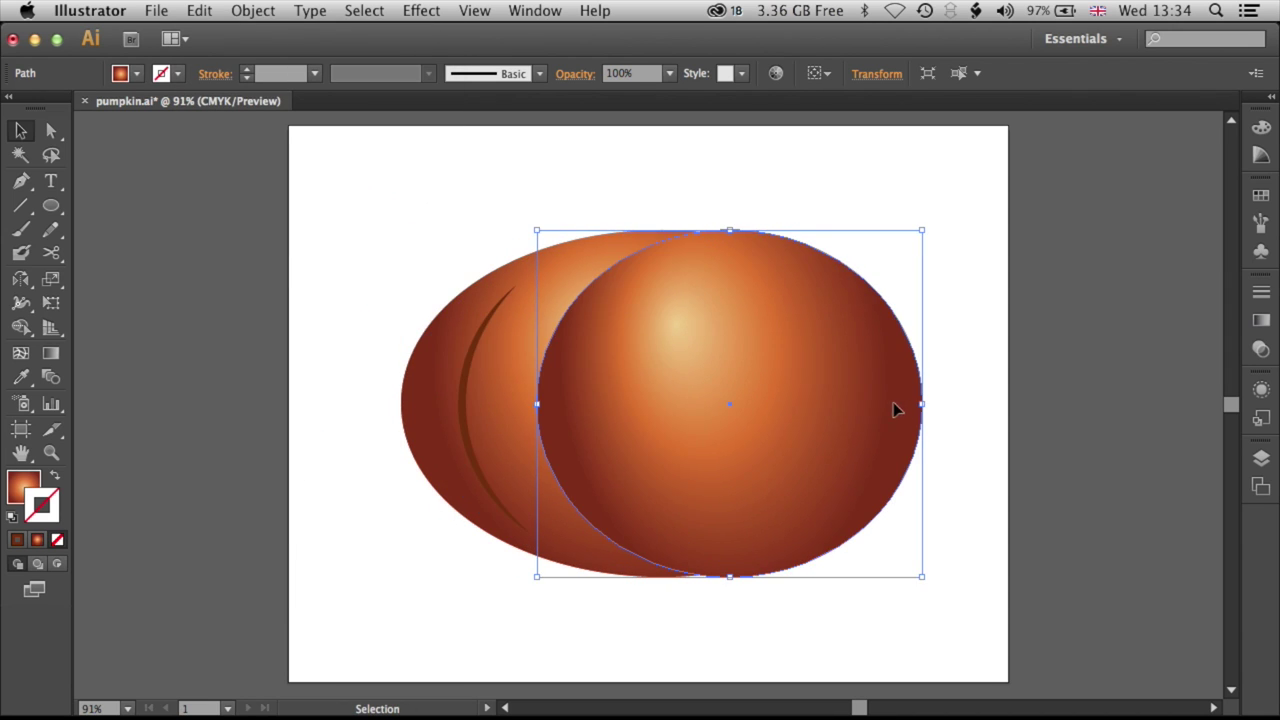
pyautogui.moveTo(922, 405); pyautogui.dragTo(800, 404)
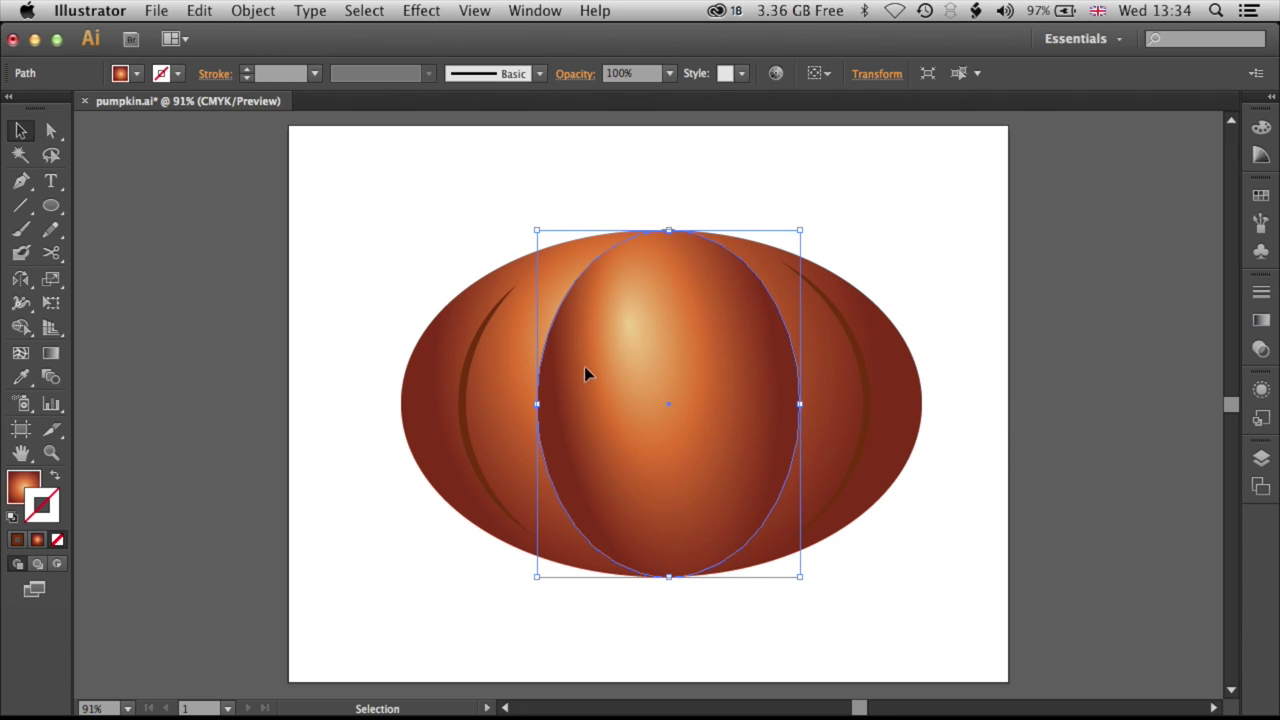
pyautogui.click(20, 490)
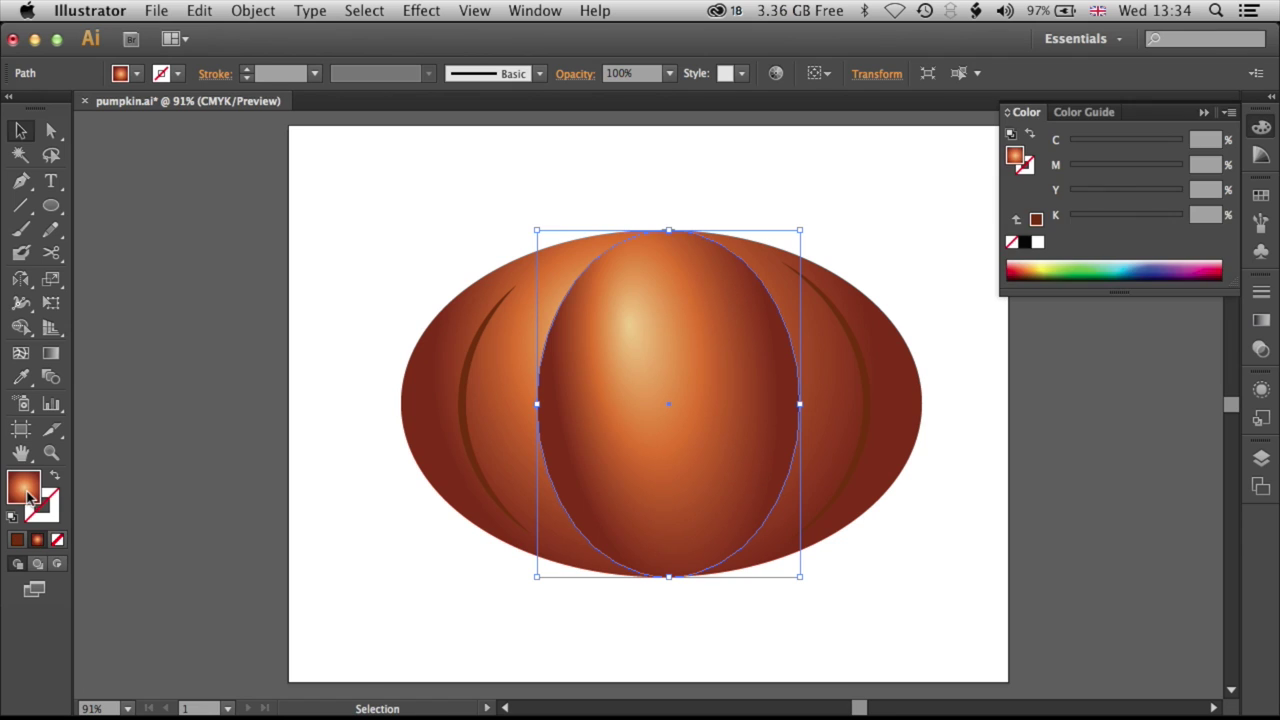
pyautogui.click(57, 541)
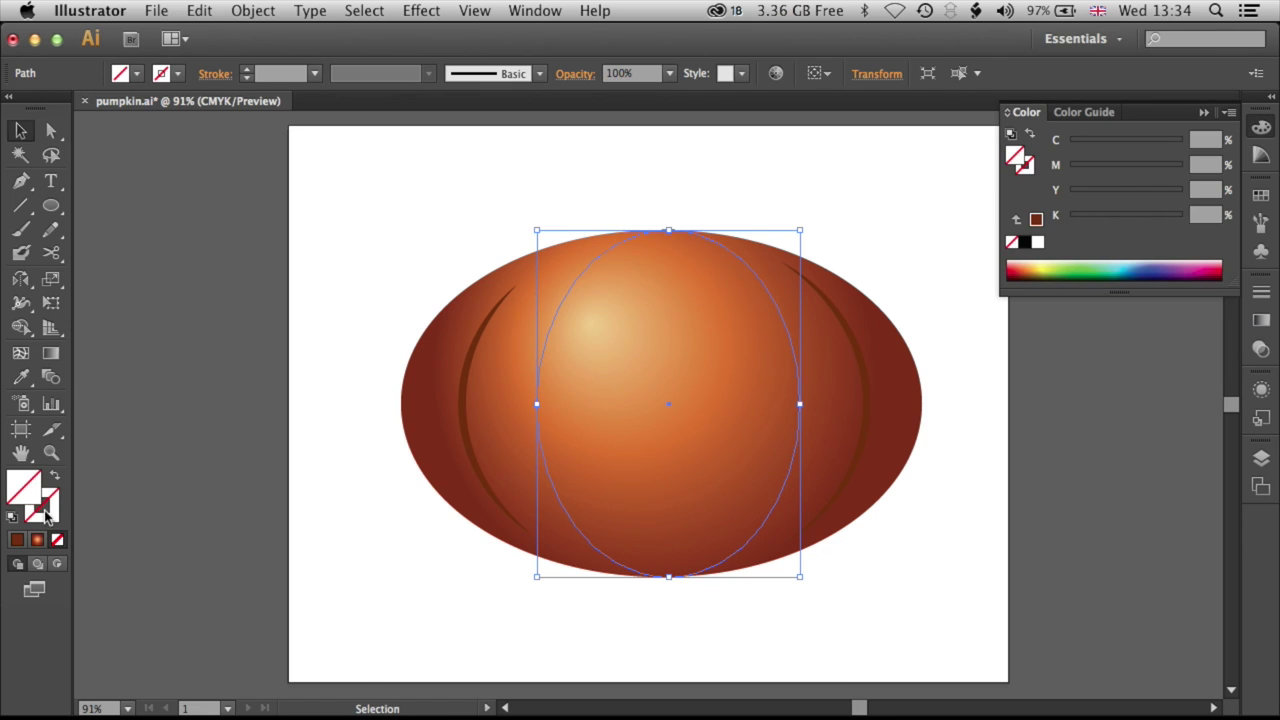
# Copy the brown 3 mm stroke from the left rib arc onto the narrowed ellipse and apply the lens-shaped tapered width profile.
pyautogui.click(22, 379)
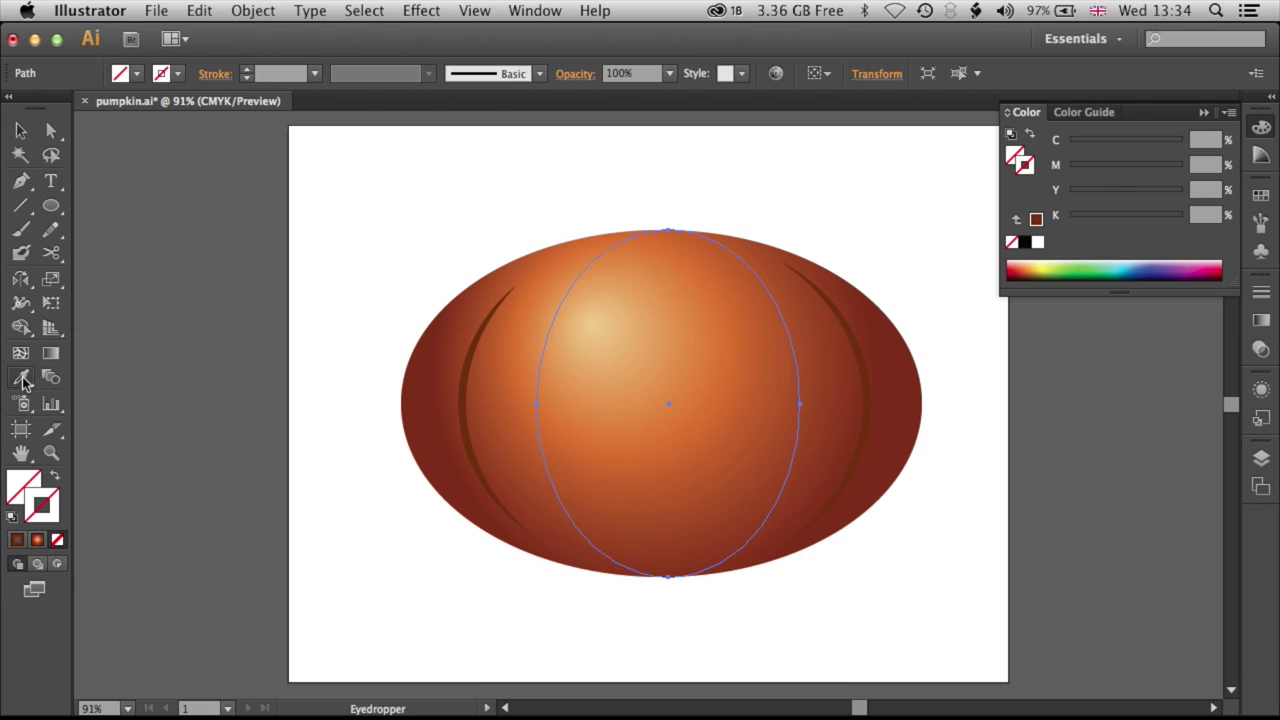
pyautogui.click(464, 400)
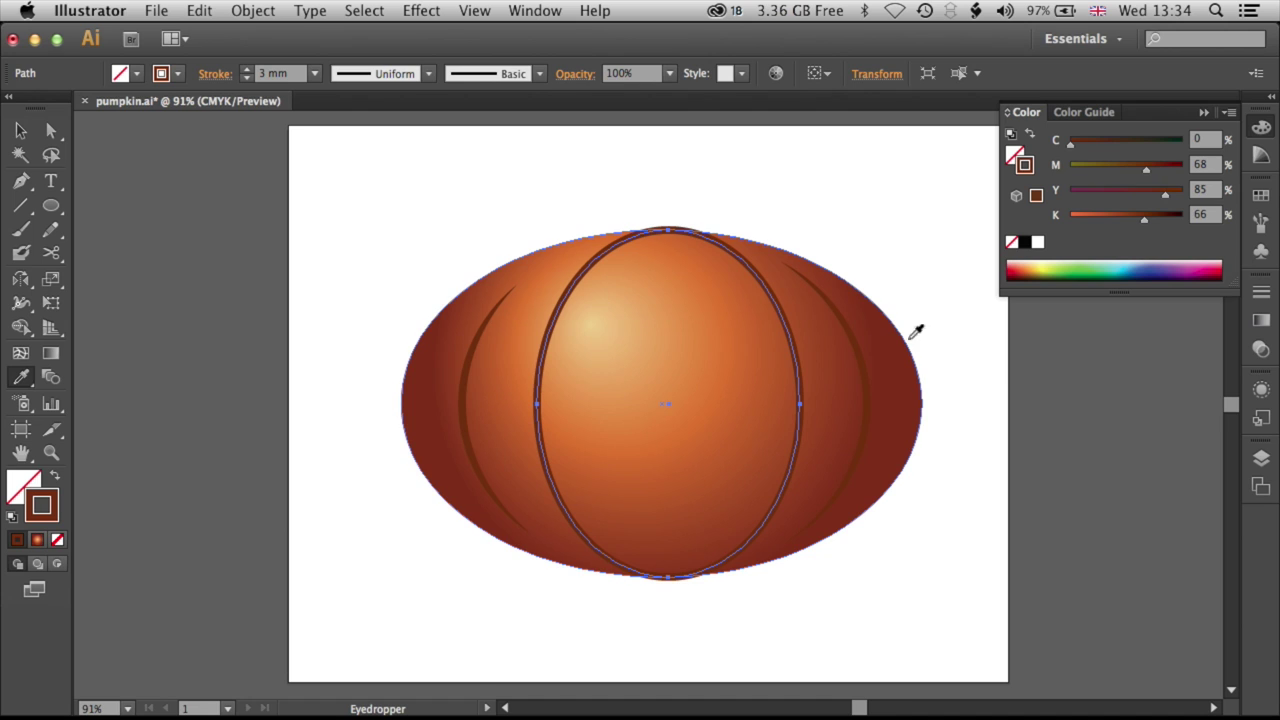
pyautogui.click(1262, 294)
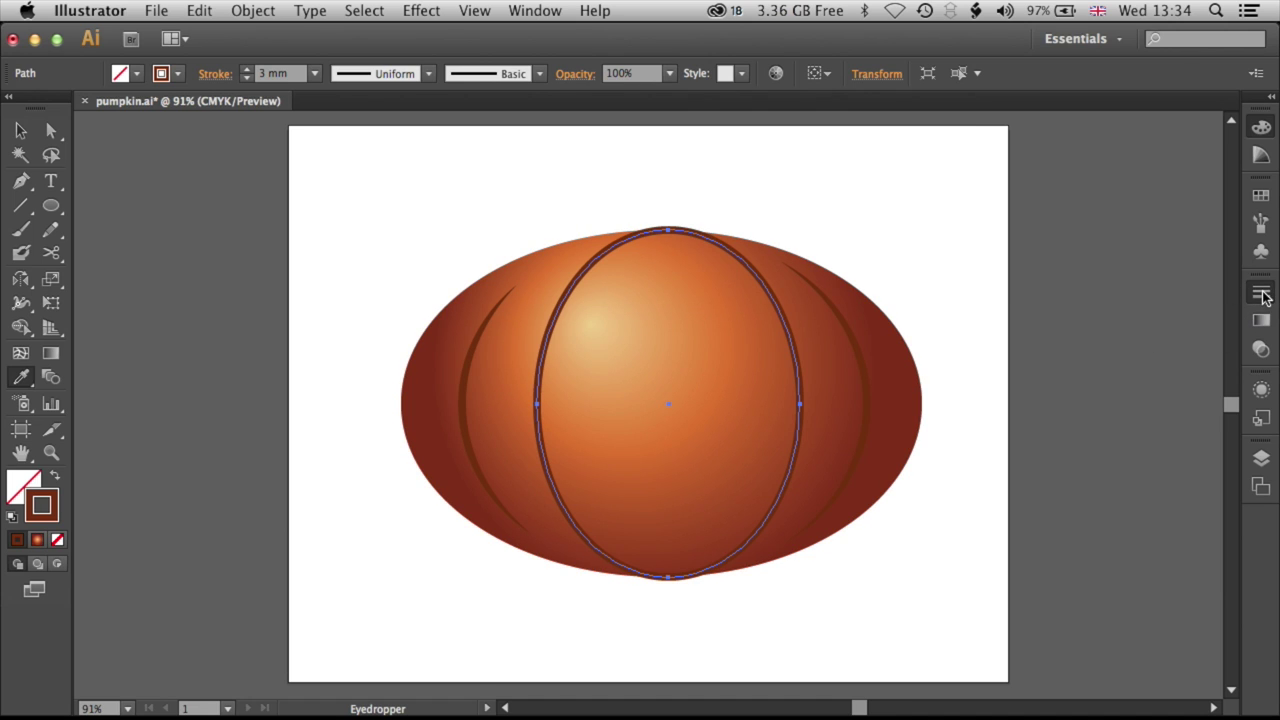
pyautogui.click(1262, 294)
pyautogui.click(1172, 581)
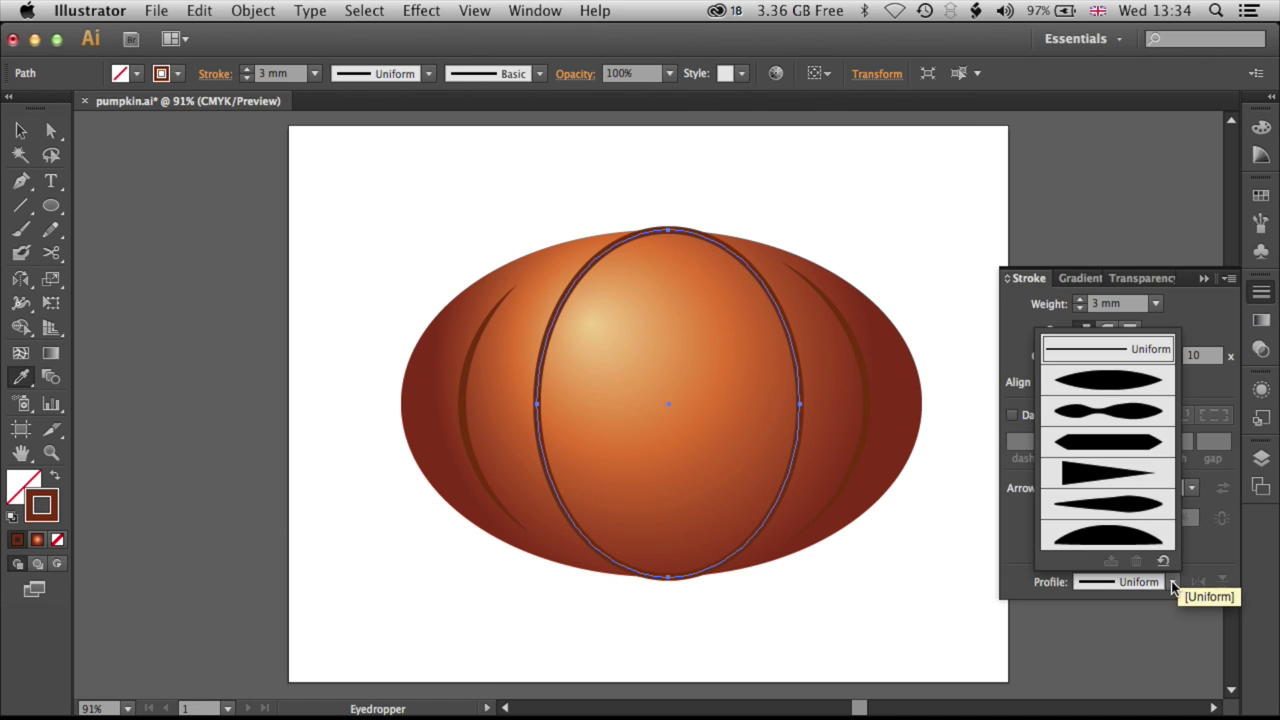
pyautogui.click(1107, 384)
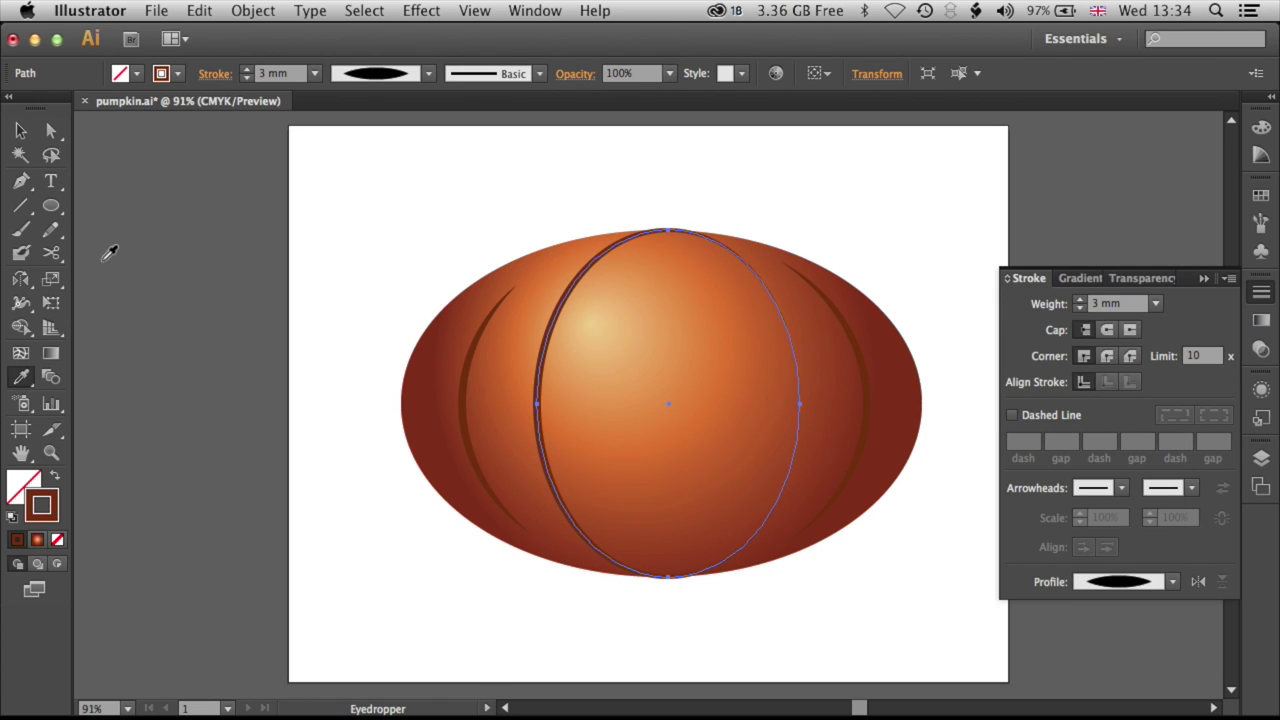
# Cut the narrowed, stroked ellipse with the Scissors tool near both ends of its left and right sides.
pyautogui.click(51, 253)
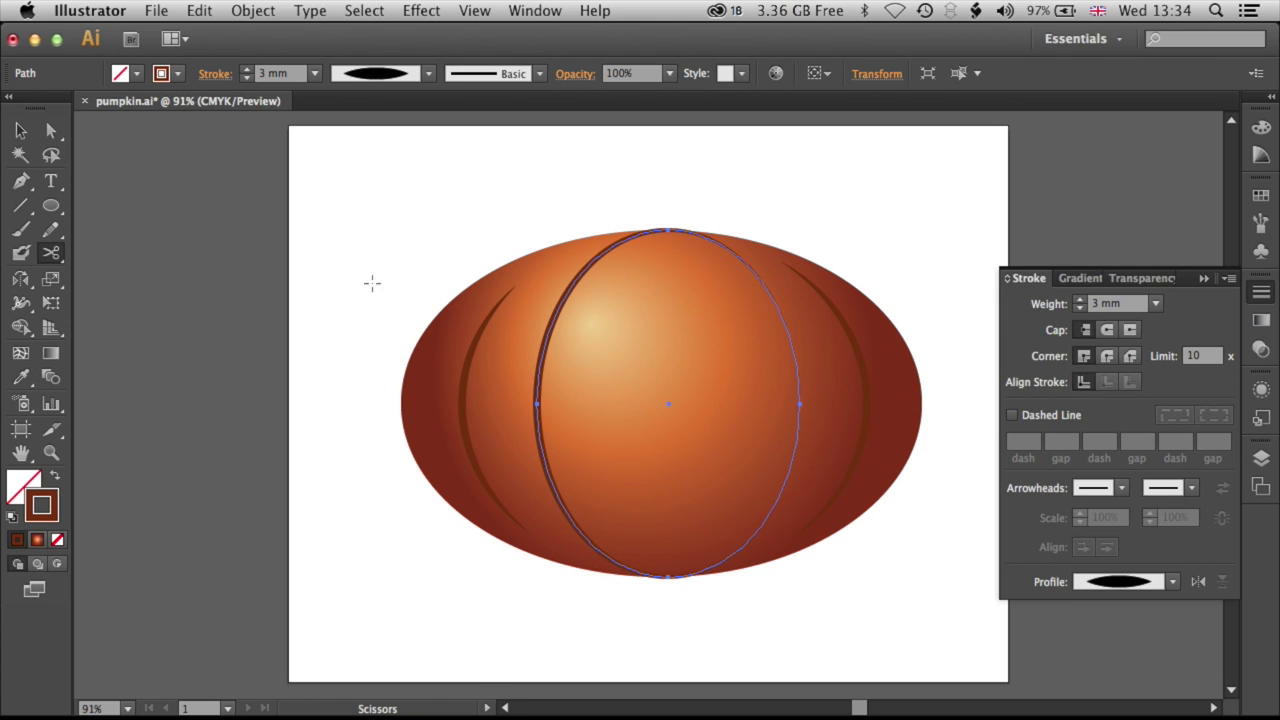
pyautogui.click(592, 268)
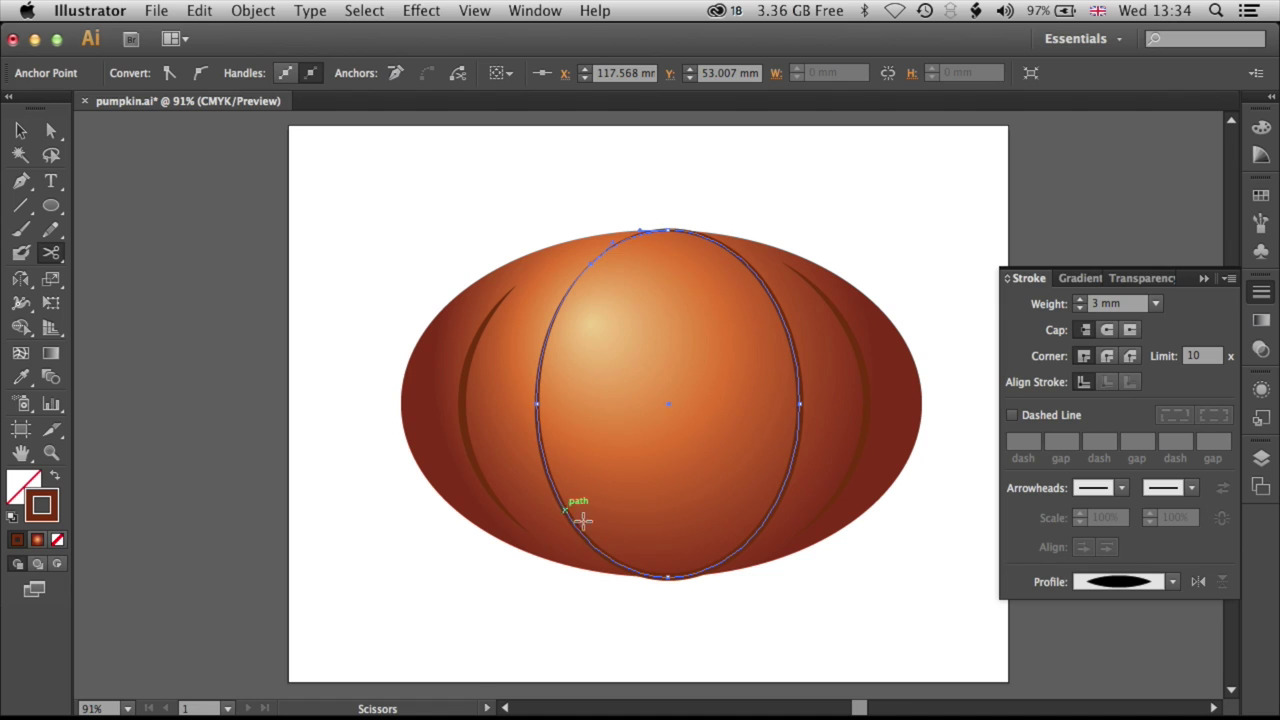
pyautogui.click(607, 556)
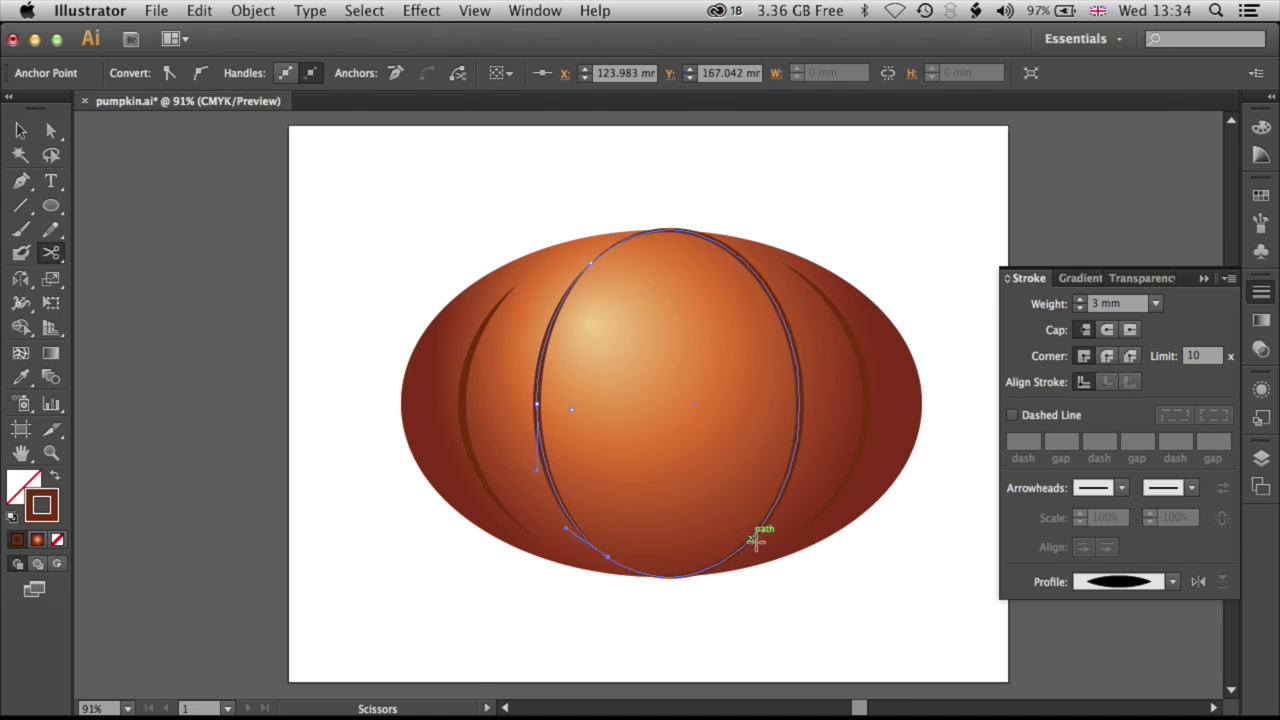
pyautogui.click(746, 544)
pyautogui.click(772, 297)
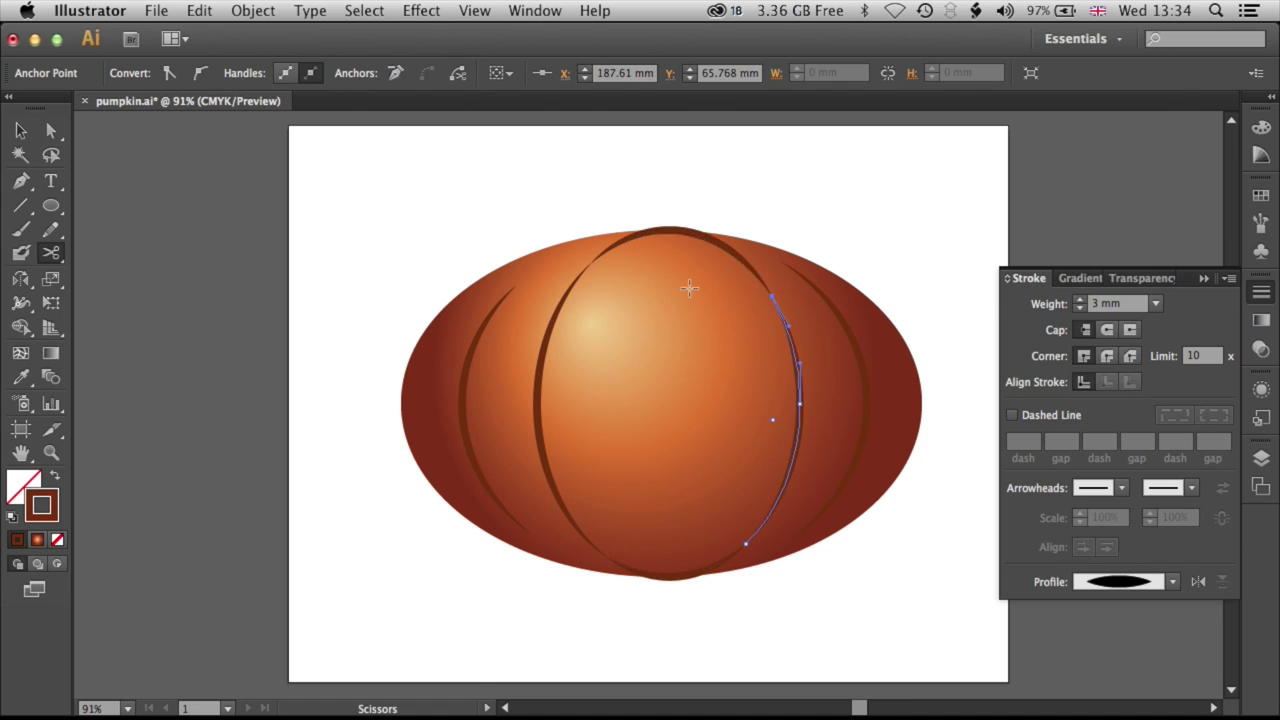
# Delete the top and bottom segments of the cut inner ellipse, keeping its two side arcs as ribs.
pyautogui.click(20, 130)
pyautogui.press('super+shift+a')
pyautogui.click(660, 230)
pyautogui.press('Delete')
pyautogui.click(686, 569)
pyautogui.press('Delete')
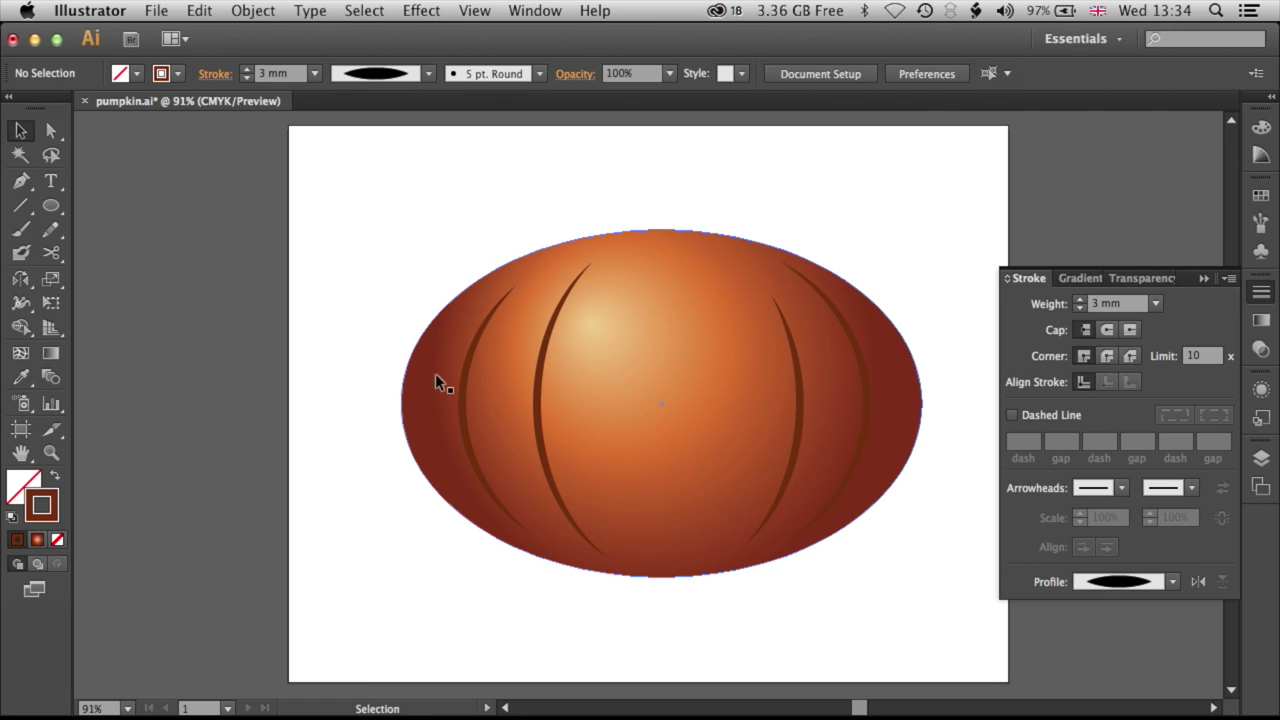
# Duplicate the large gradient-filled ellipse in place and narrow the copy from both sides to a thin sliver at the pumpkin's center.
pyautogui.click(518, 423)
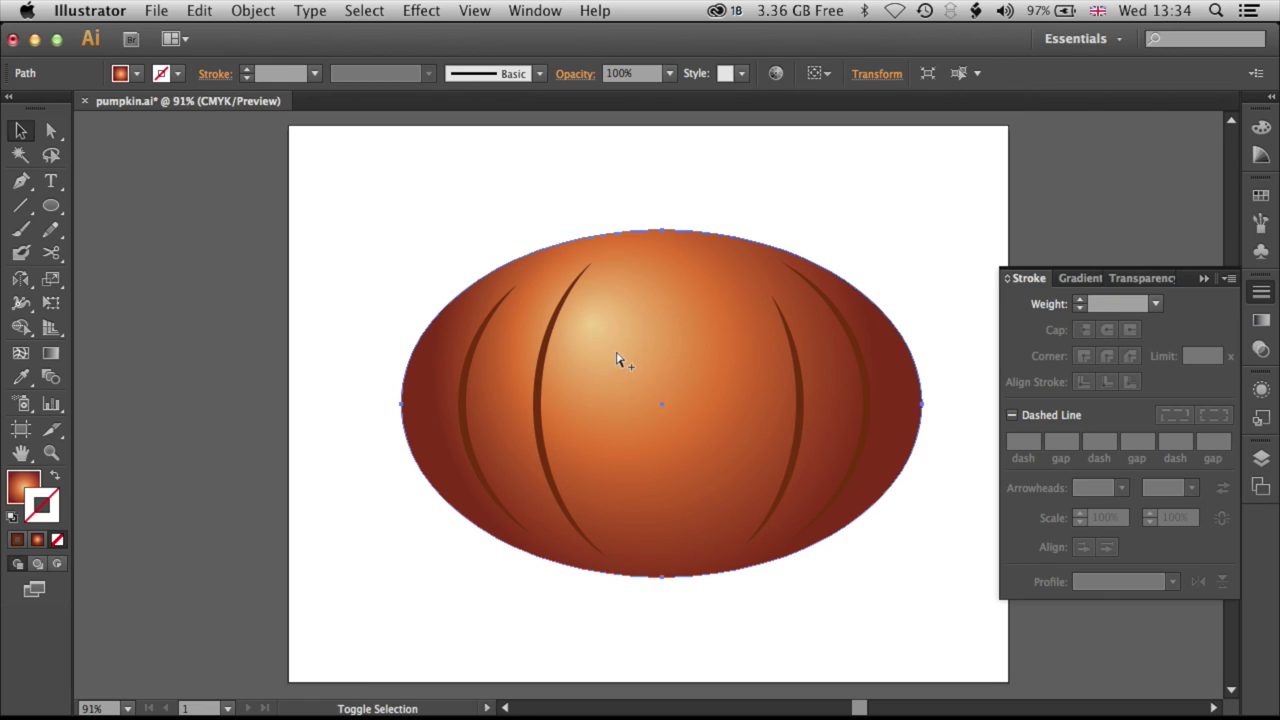
pyautogui.press('super+shift+bracketright')
pyautogui.moveTo(403, 404); pyautogui.dragTo(632, 381)
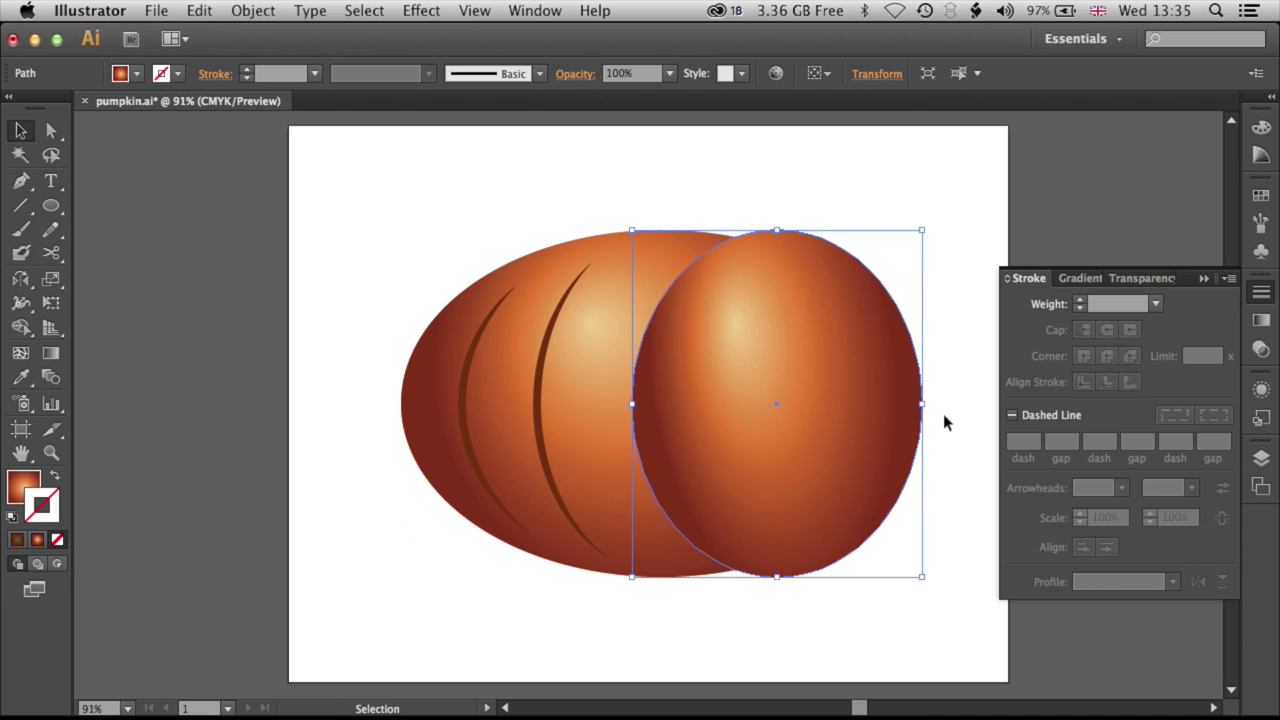
pyautogui.moveTo(921, 404); pyautogui.dragTo(637, 404)
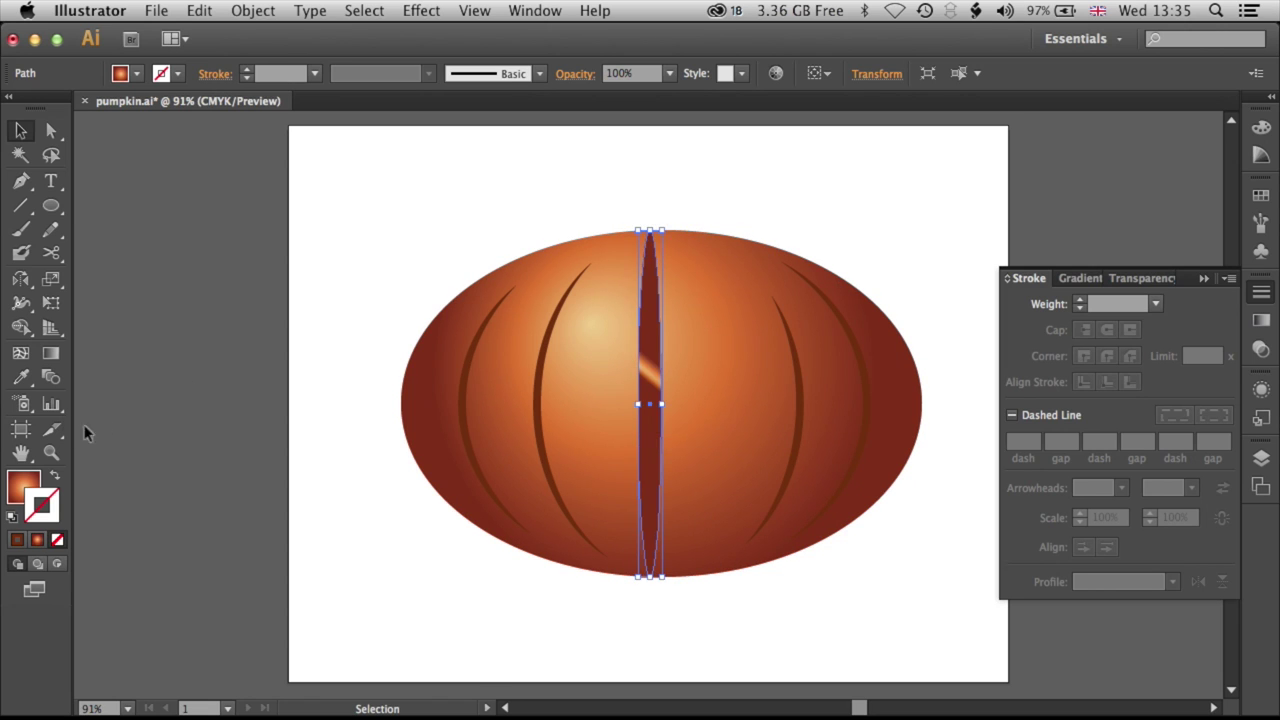
# Copy the inner left rib's brown 3 mm stroke onto the thin central ellipse and apply the lens-shaped tapered width profile.
pyautogui.click(21, 377)
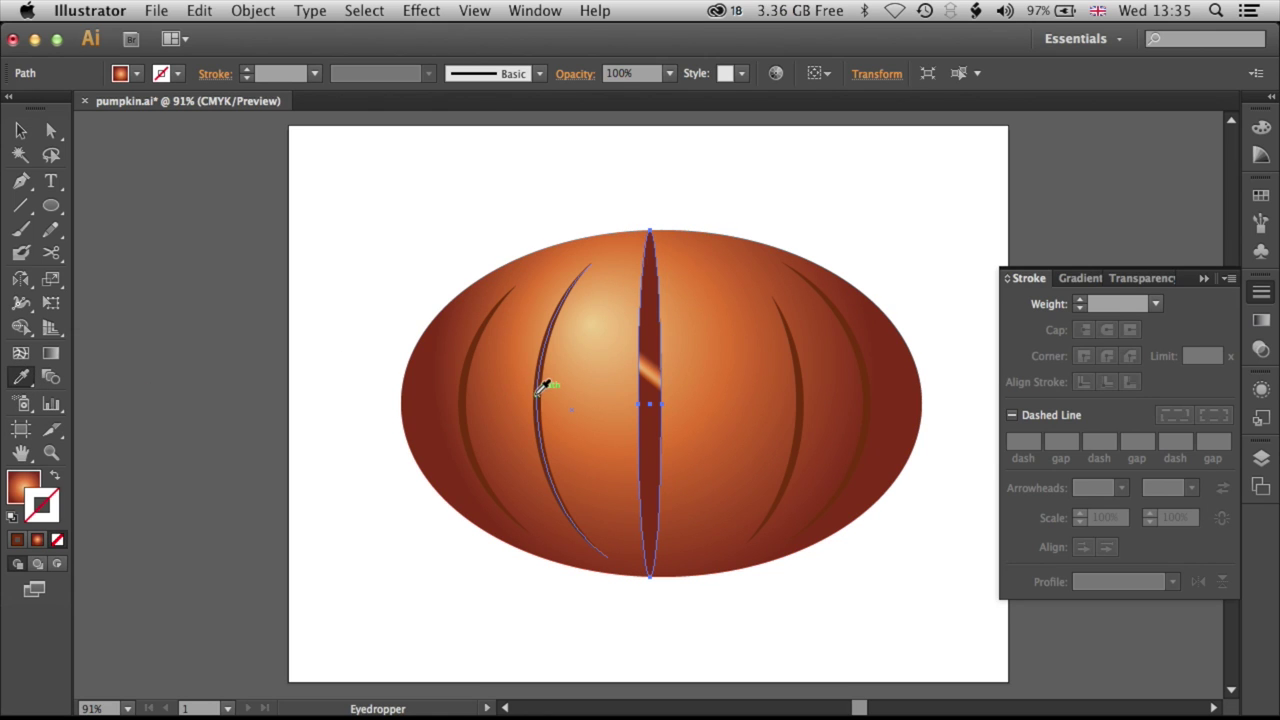
pyautogui.click(540, 388)
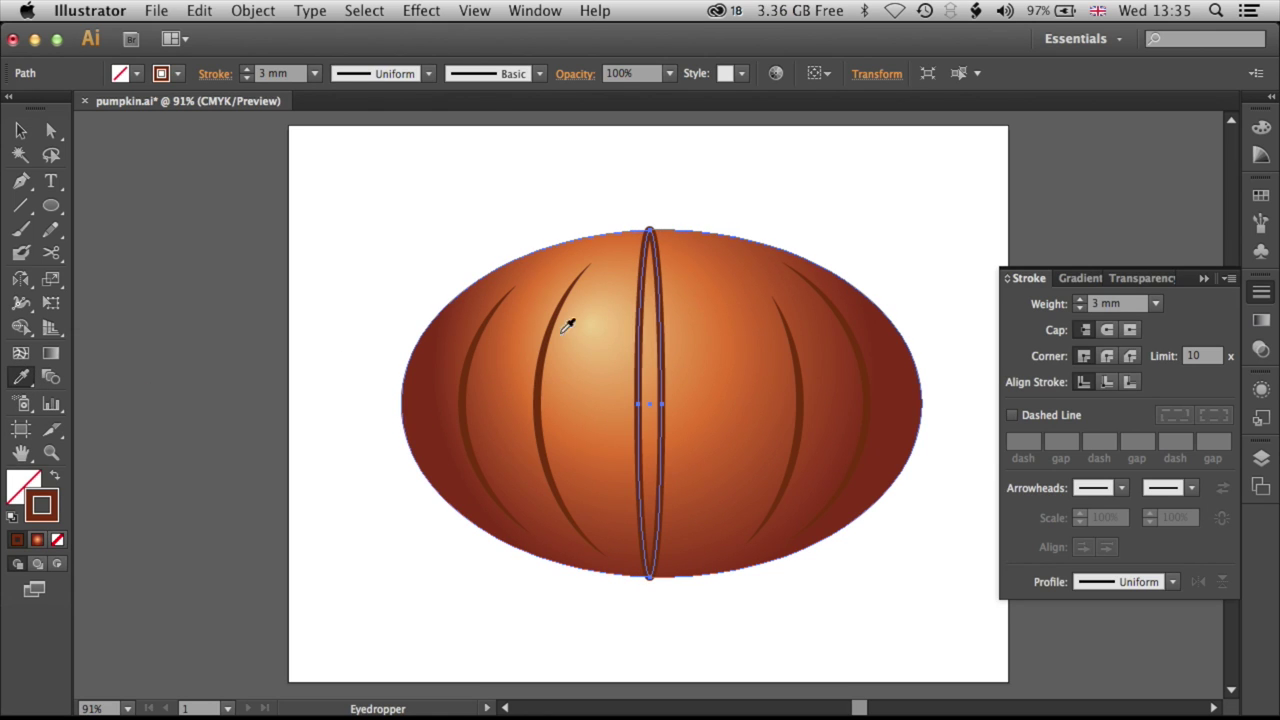
pyautogui.click(1134, 580)
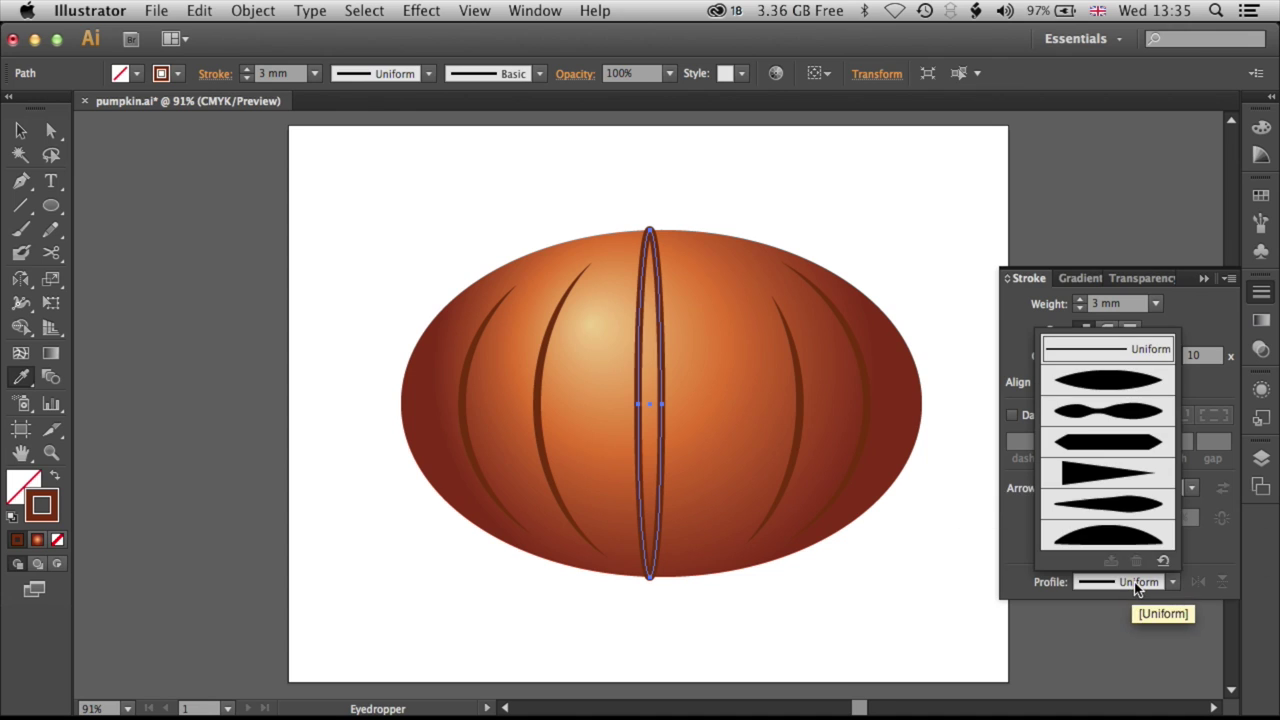
pyautogui.click(1112, 386)
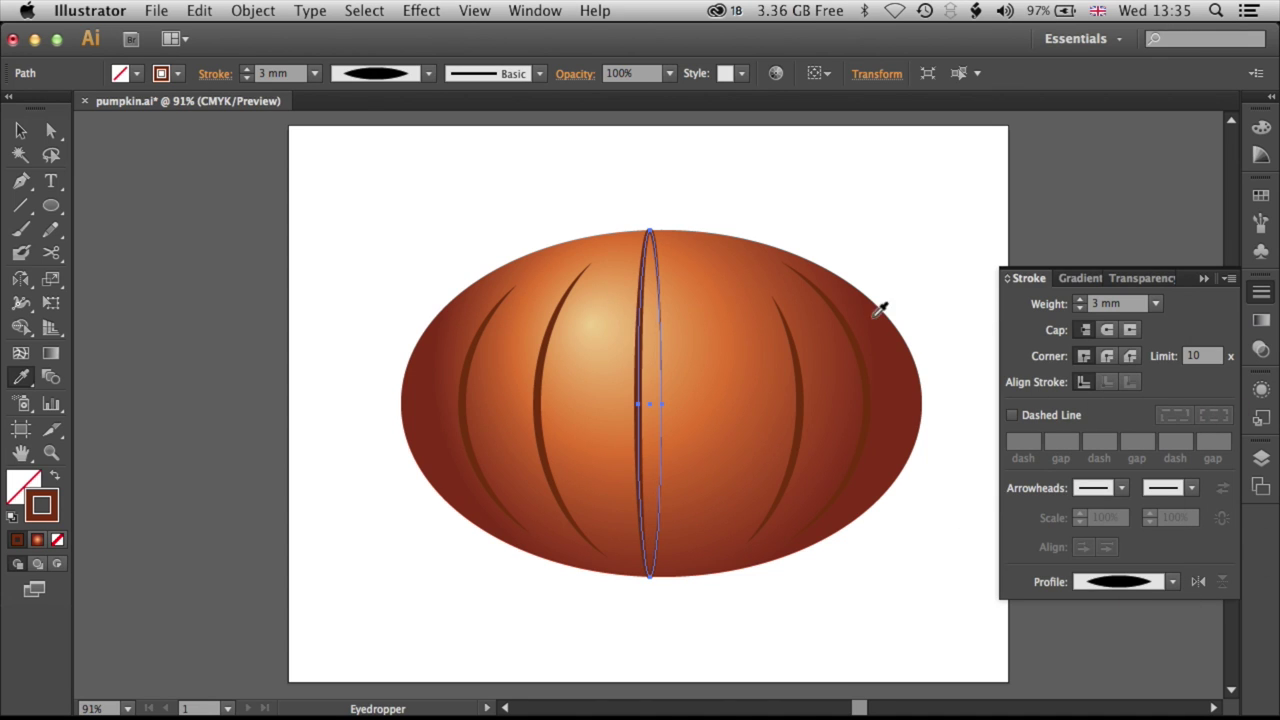
# Cut the left side of the thin central ellipse with the Scissors tool near its upper and lower ends.
pyautogui.click(56, 255)
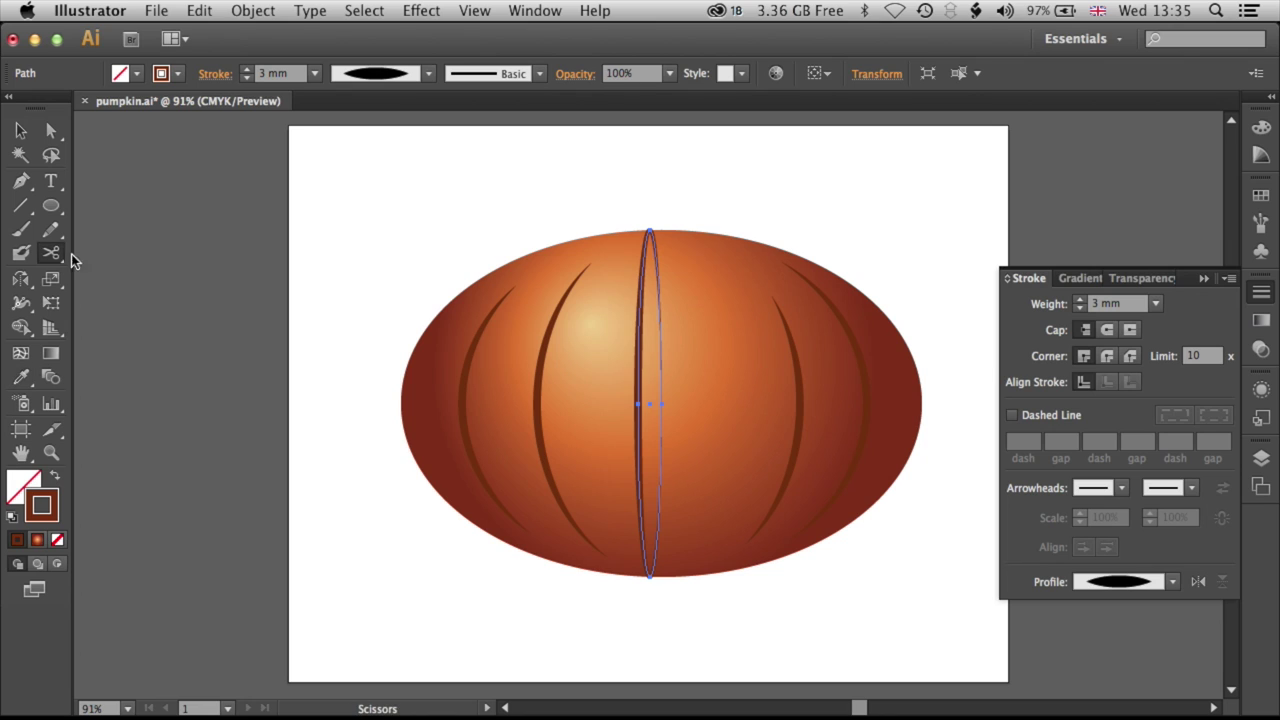
pyautogui.click(642, 266)
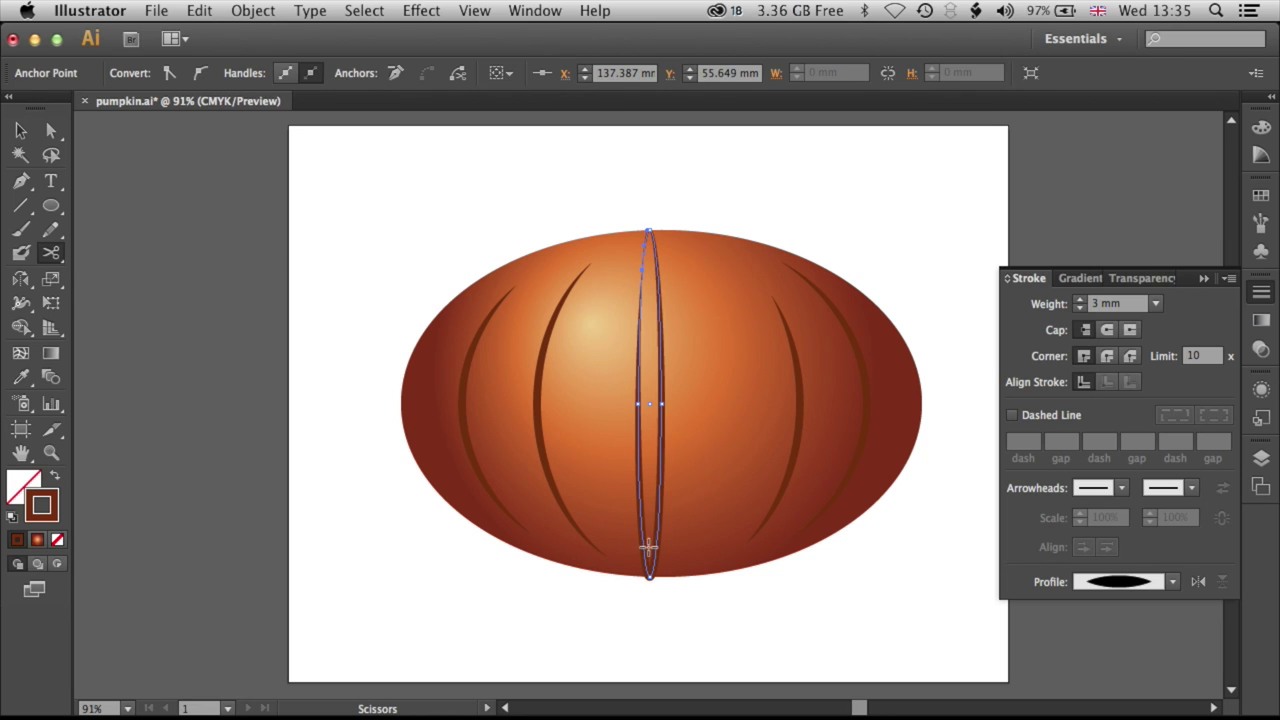
pyautogui.click(644, 553)
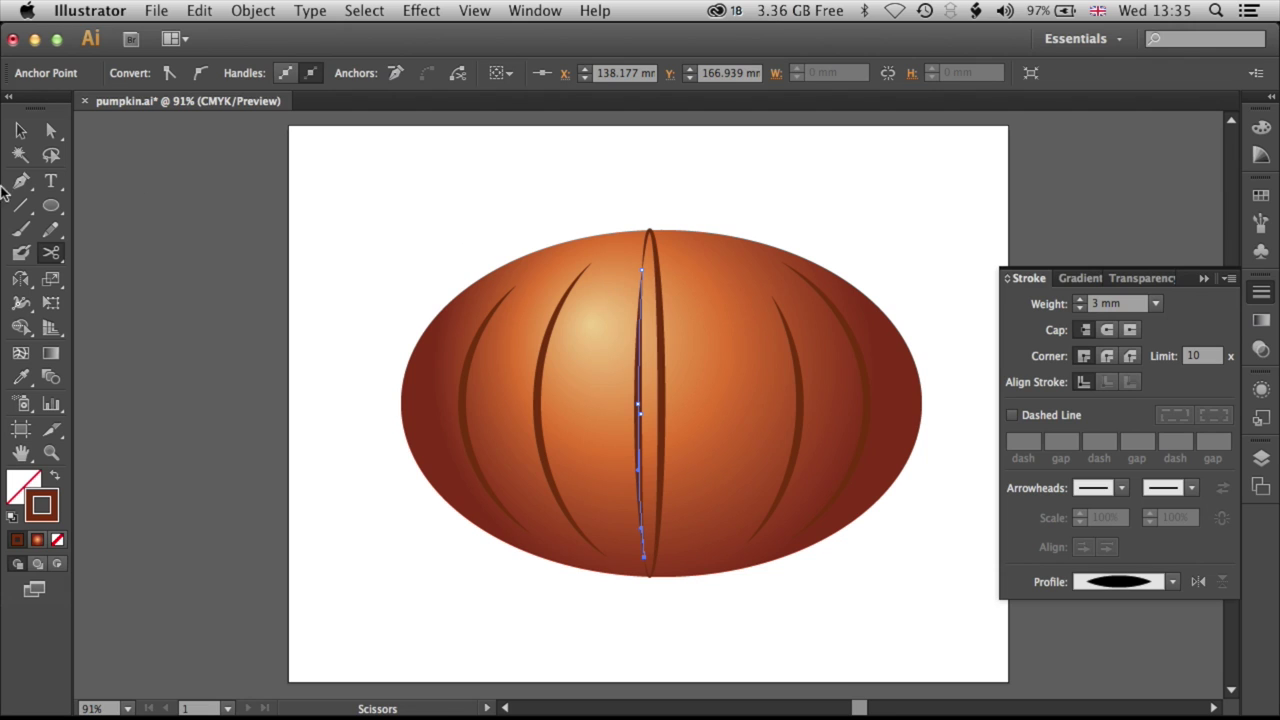
# Delete the rest of the thin ellipse and shift the remaining left arc slightly right to form the pumpkin's central rib.
pyautogui.click(20, 130)
pyautogui.click(150, 169)
pyautogui.click(661, 329)
pyautogui.press('Delete')
pyautogui.click(644, 415)
pyautogui.moveTo(644, 415); pyautogui.dragTo(662, 411)
pyautogui.click(240, 371)
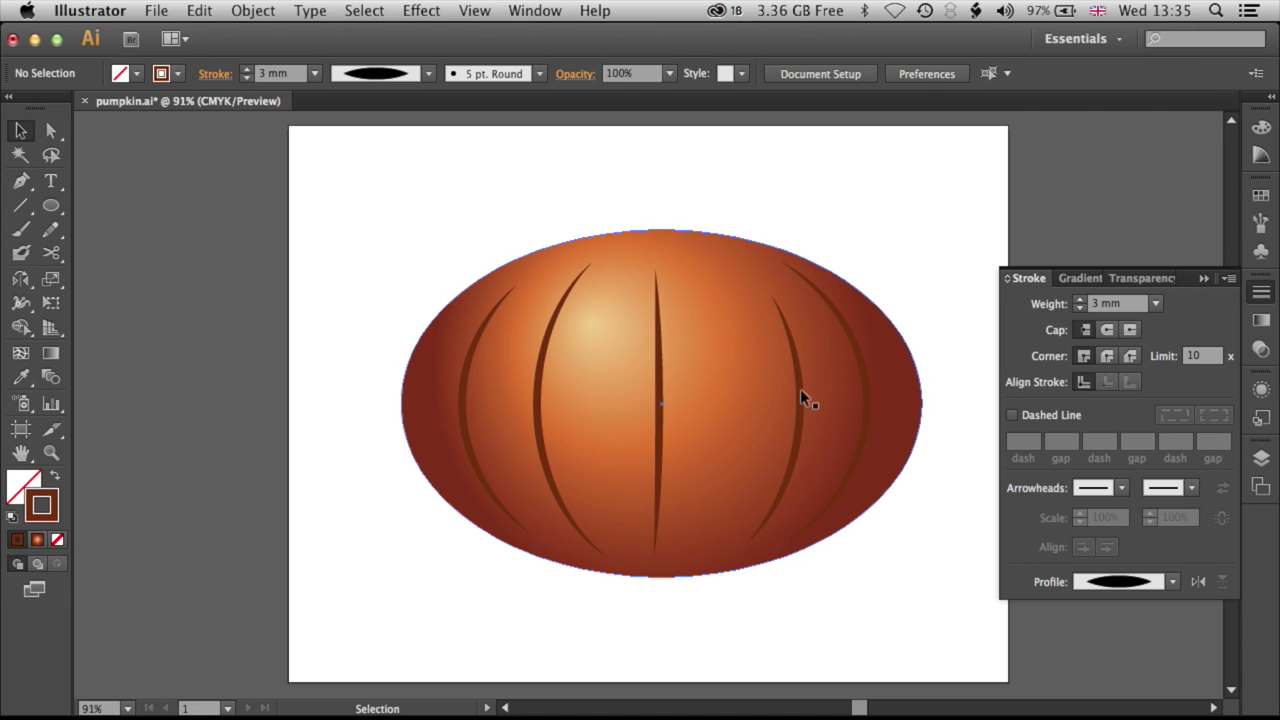
# Shift the inner right rib slightly left and the outer right rib slightly right to even out the spacing.
pyautogui.click(803, 415)
pyautogui.moveTo(803, 421); pyautogui.dragTo(790, 420)
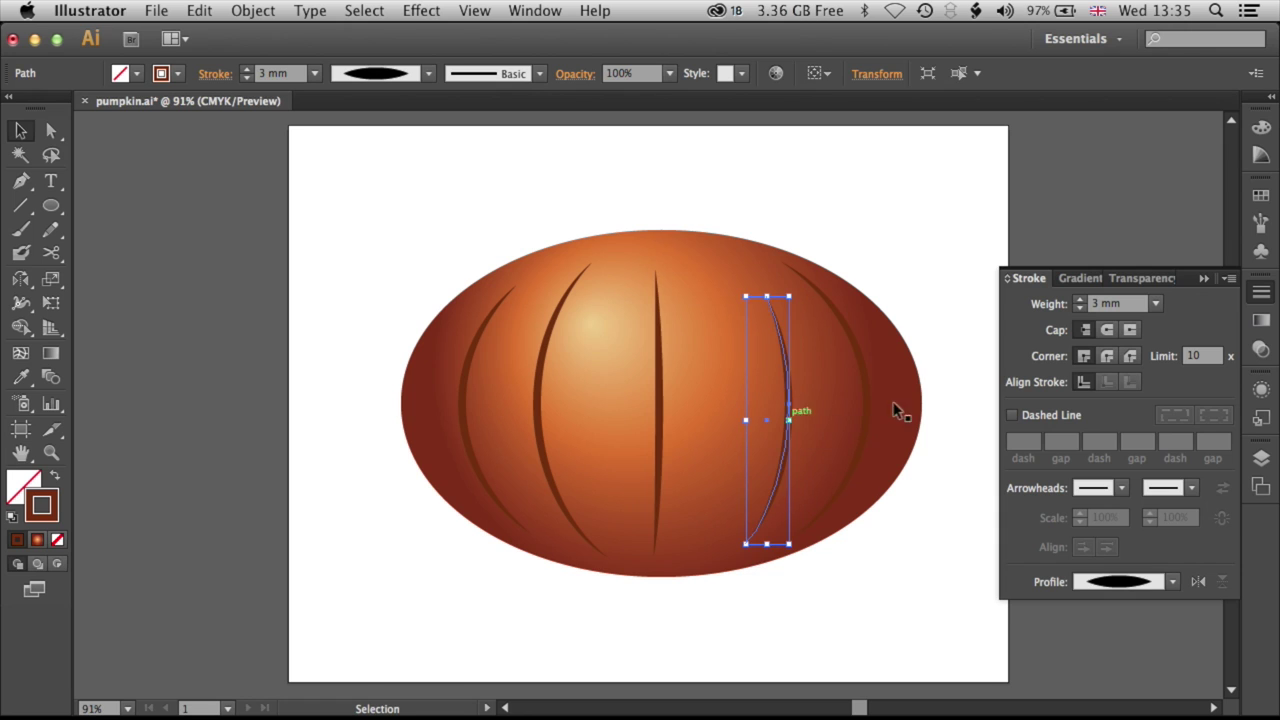
pyautogui.click(871, 401)
pyautogui.moveTo(871, 402); pyautogui.dragTo(875, 402)
pyautogui.click(377, 428)
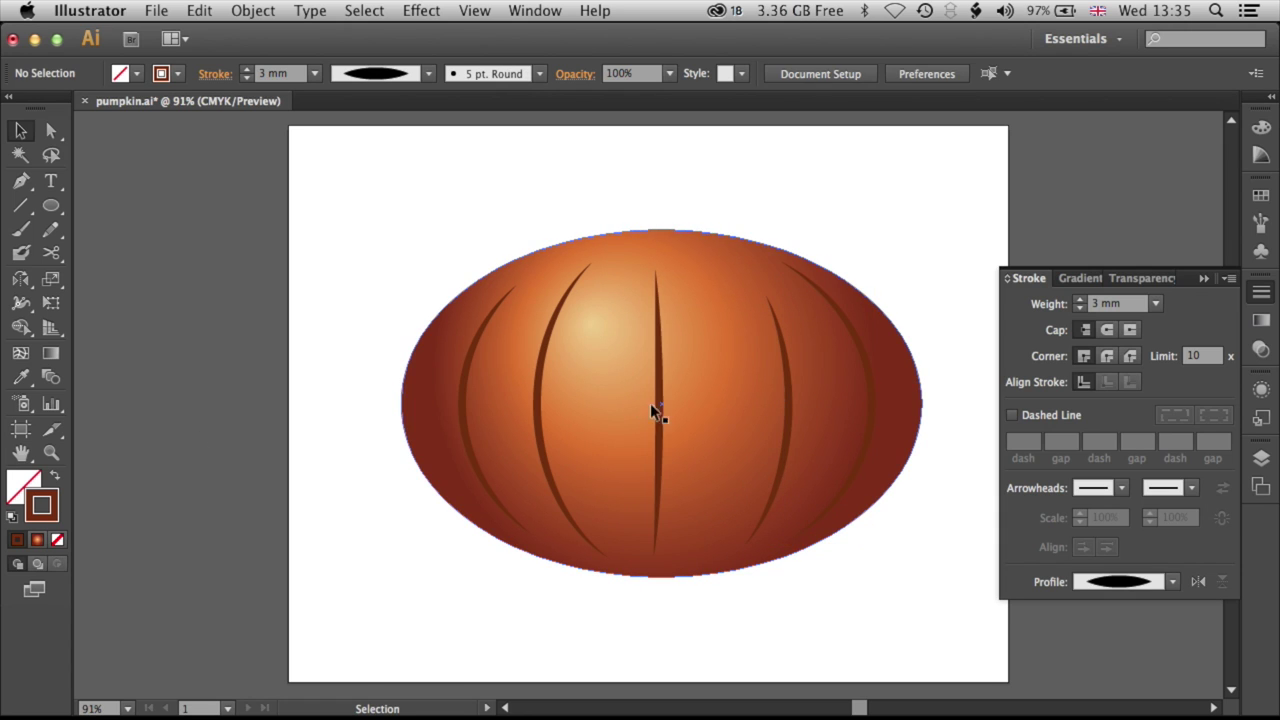
# Draw a new horizontal ellipse over the pumpkin's upper right, reaching from the central rib to the outer right rib.
pyautogui.click(866, 345)
pyautogui.press('super+shift+a')
pyautogui.press('l')
pyautogui.moveTo(669, 217); pyautogui.dragTo(872, 355)
pyautogui.press('v')
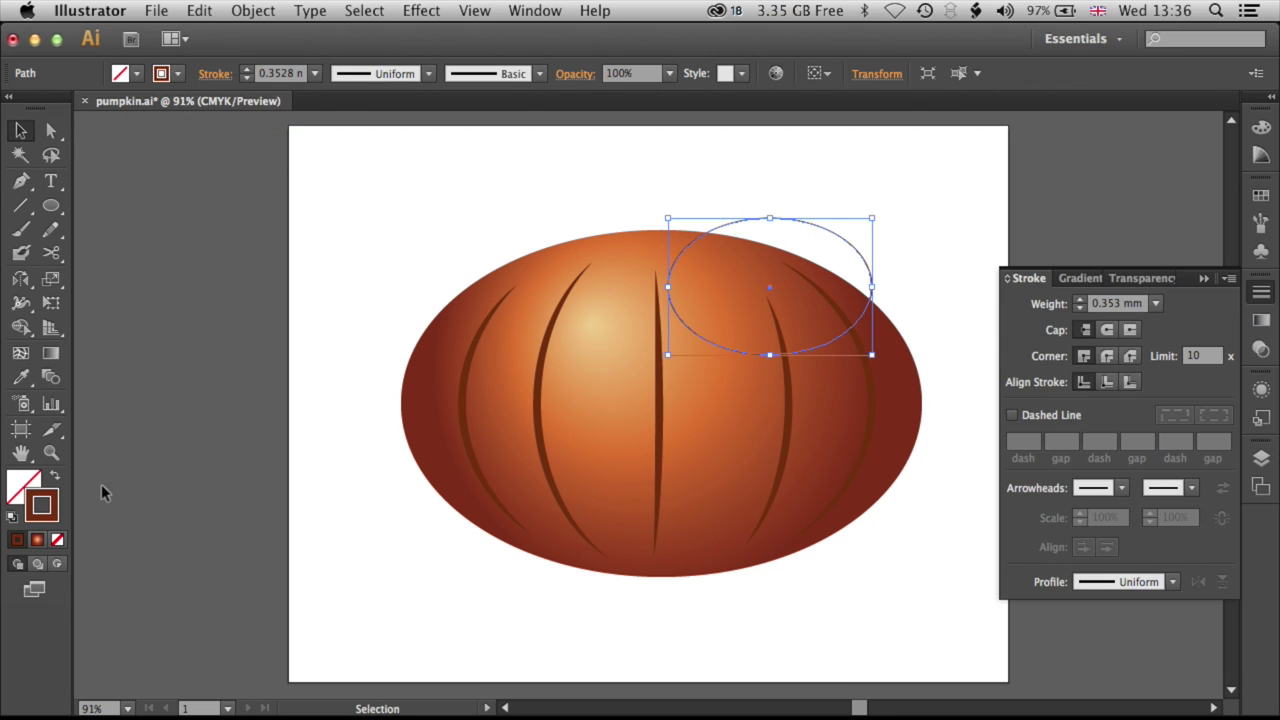
# Give the new ellipse a solid black fill and no stroke.
pyautogui.click(12, 518)
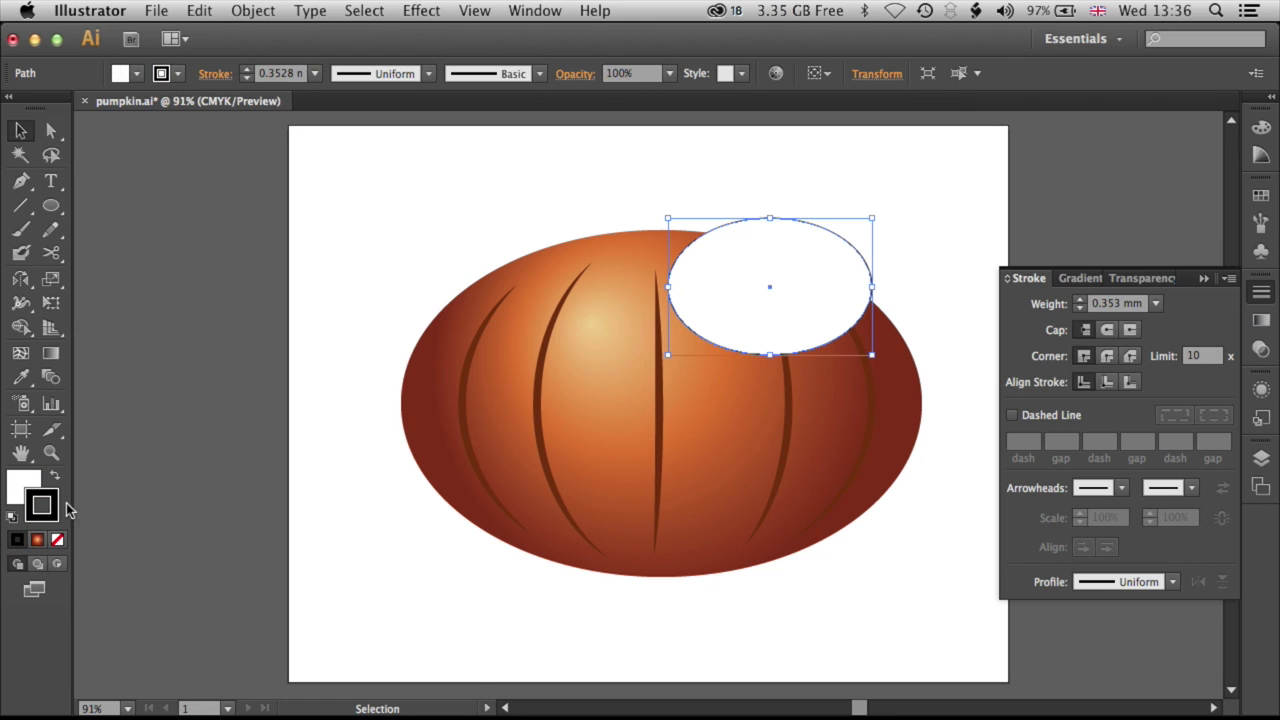
pyautogui.click(53, 479)
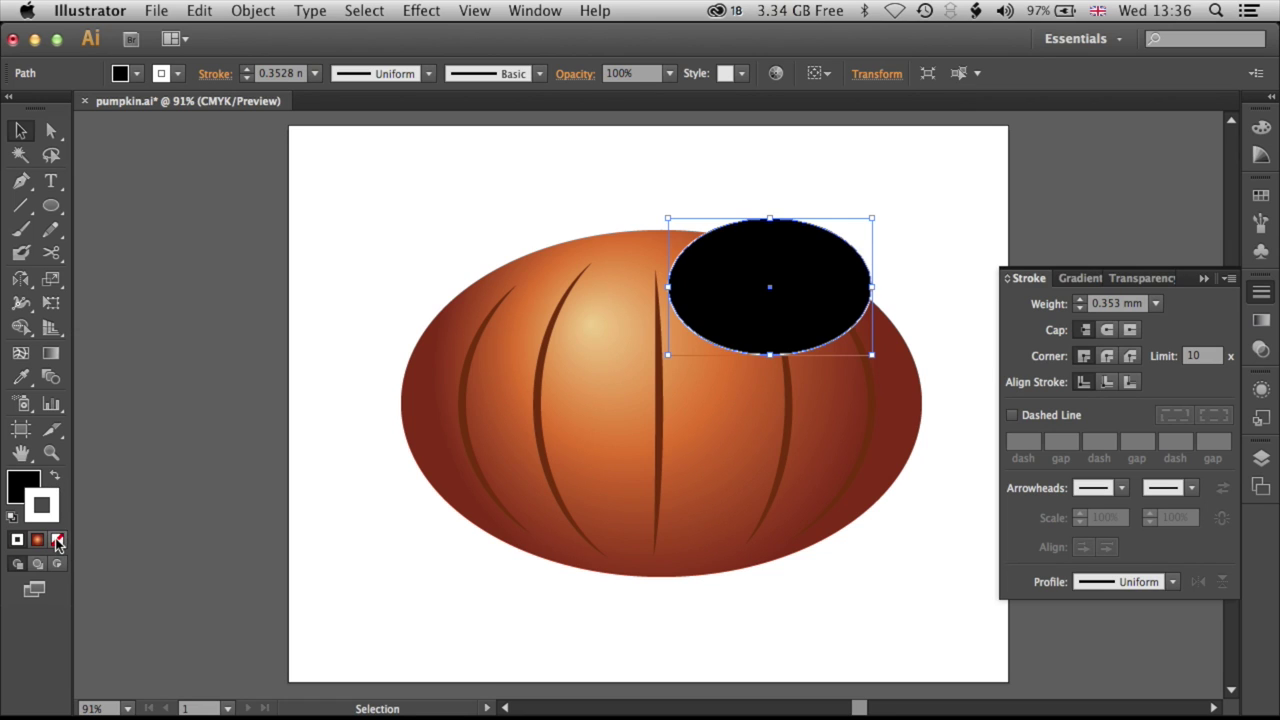
pyautogui.click(57, 541)
# Position the black ellipse on the pumpkin's upper right and tilt it counterclockwise so its right end points upward.
pyautogui.moveTo(674, 291); pyautogui.dragTo(671, 311)
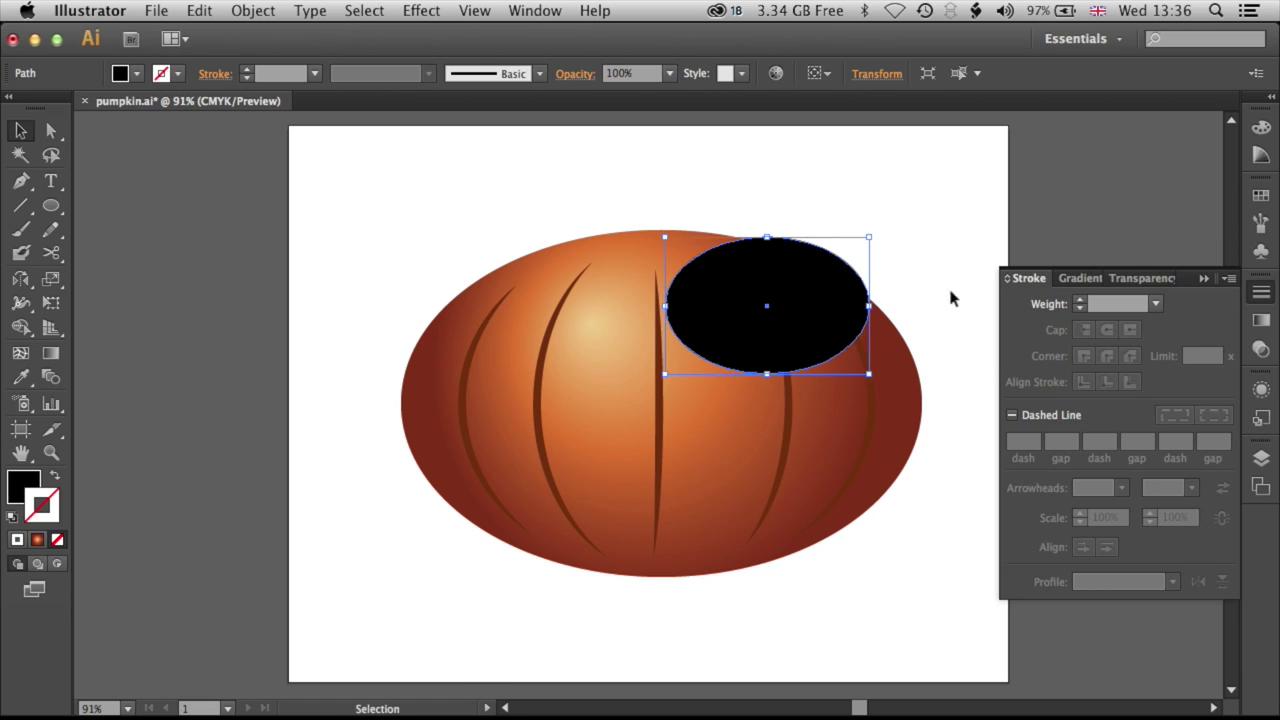
pyautogui.moveTo(722, 352); pyautogui.dragTo(695, 355)
pyautogui.moveTo(846, 306); pyautogui.dragTo(809, 303)
pyautogui.click(856, 247)
pyautogui.click(914, 218)
pyautogui.click(735, 320)
pyautogui.moveTo(640, 366); pyautogui.dragTo(657, 392)
pyautogui.moveTo(743, 326); pyautogui.dragTo(752, 332)
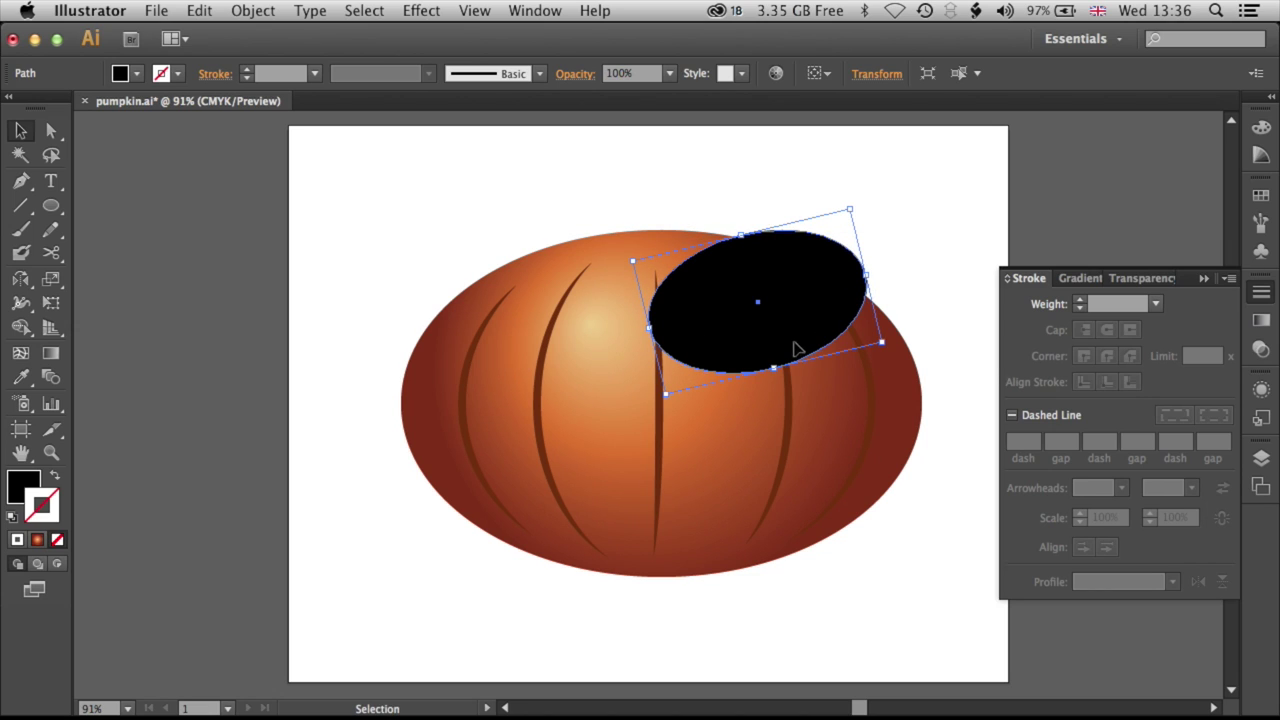
# Duplicate the tilted black ellipse up and to the left, rotating and positioning the copy to expose a crescent of the original along its lower right.
pyautogui.moveTo(770, 338); pyautogui.dragTo(704, 303)
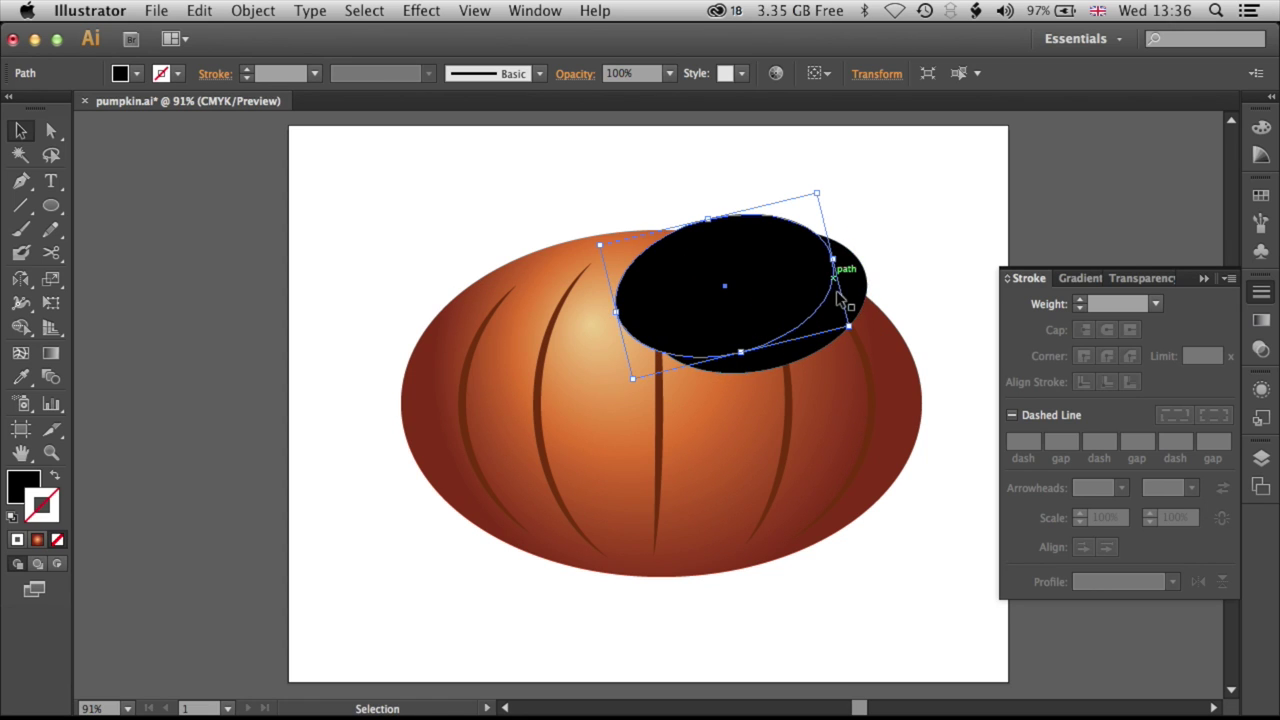
pyautogui.moveTo(770, 317); pyautogui.dragTo(820, 305)
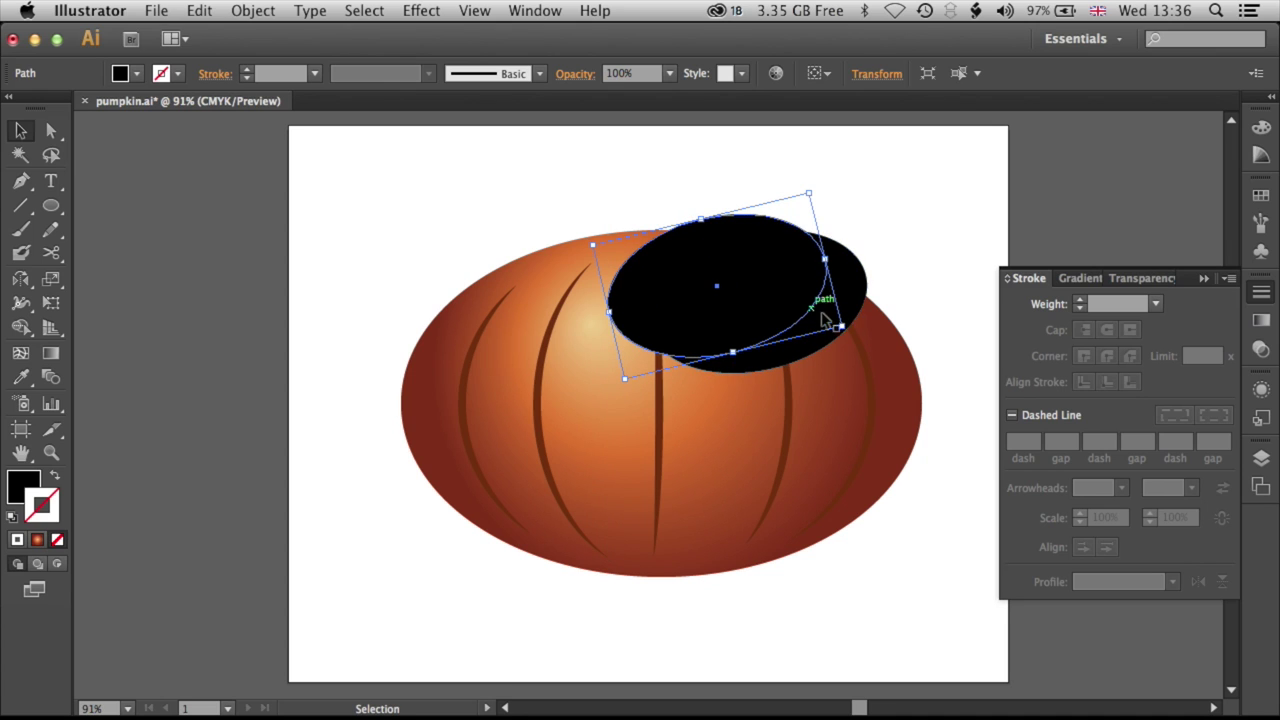
pyautogui.click(908, 243)
pyautogui.moveTo(825, 279)
pyautogui.mouseDown()
pyautogui.moveTo(806, 292)
pyautogui.moveTo(826, 259)
pyautogui.mouseUp()
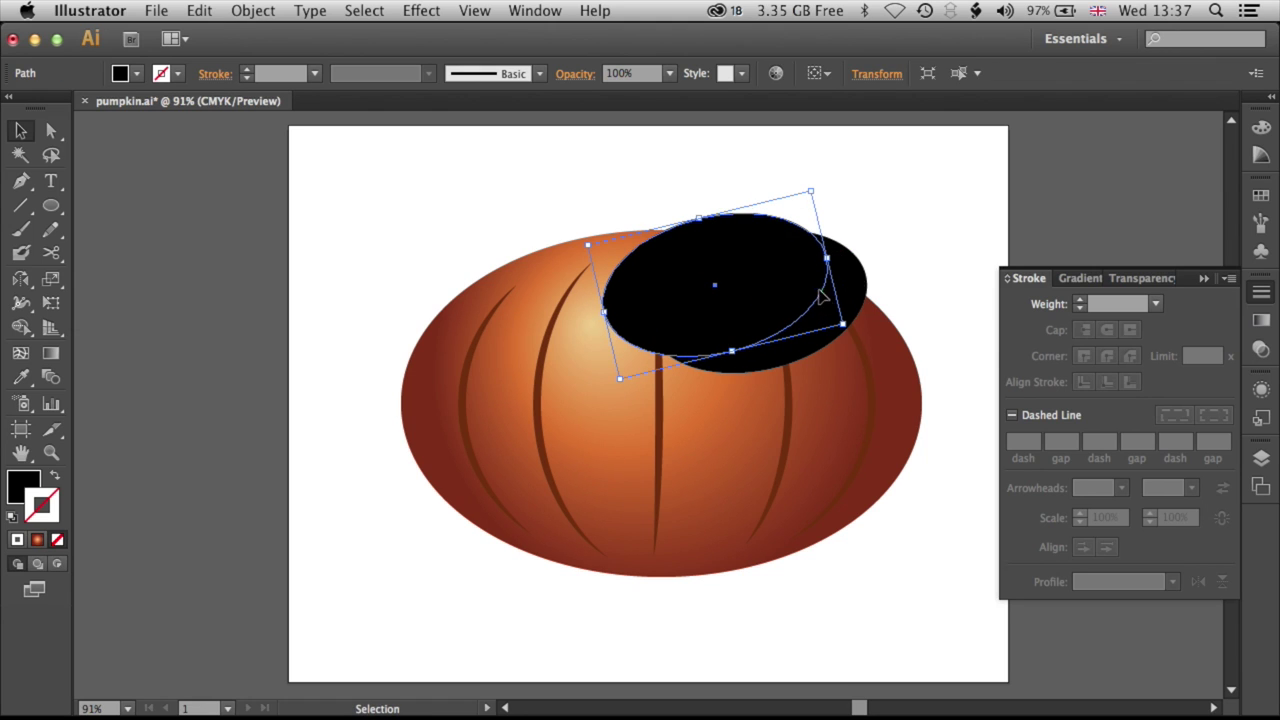
pyautogui.moveTo(614, 374); pyautogui.dragTo(630, 397)
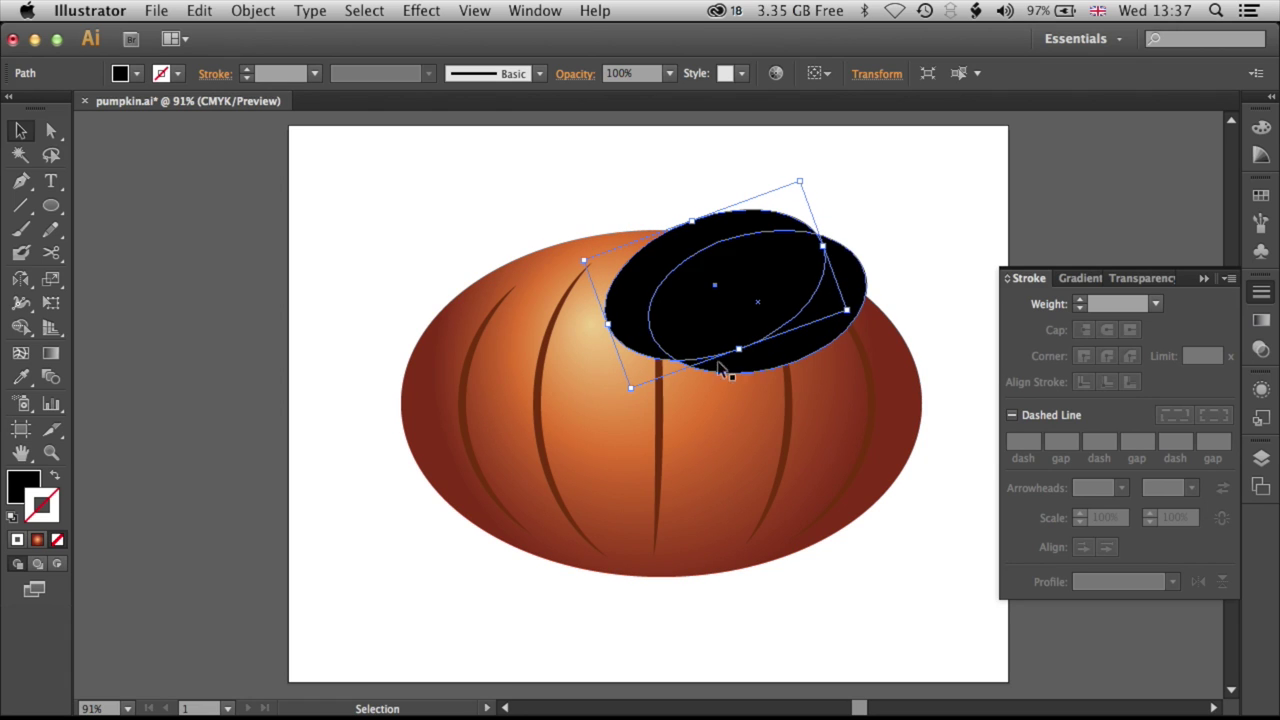
pyautogui.moveTo(765, 303); pyautogui.dragTo(759, 298)
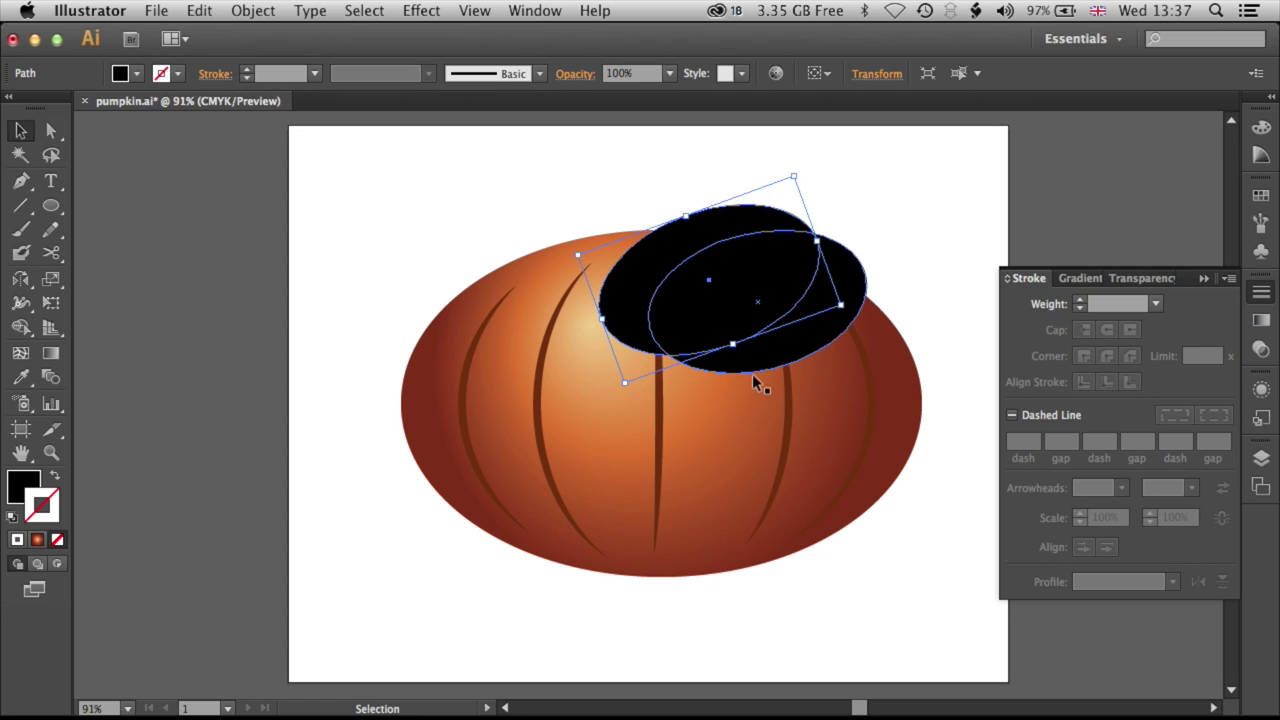
pyautogui.press('super+shift+bracketright')
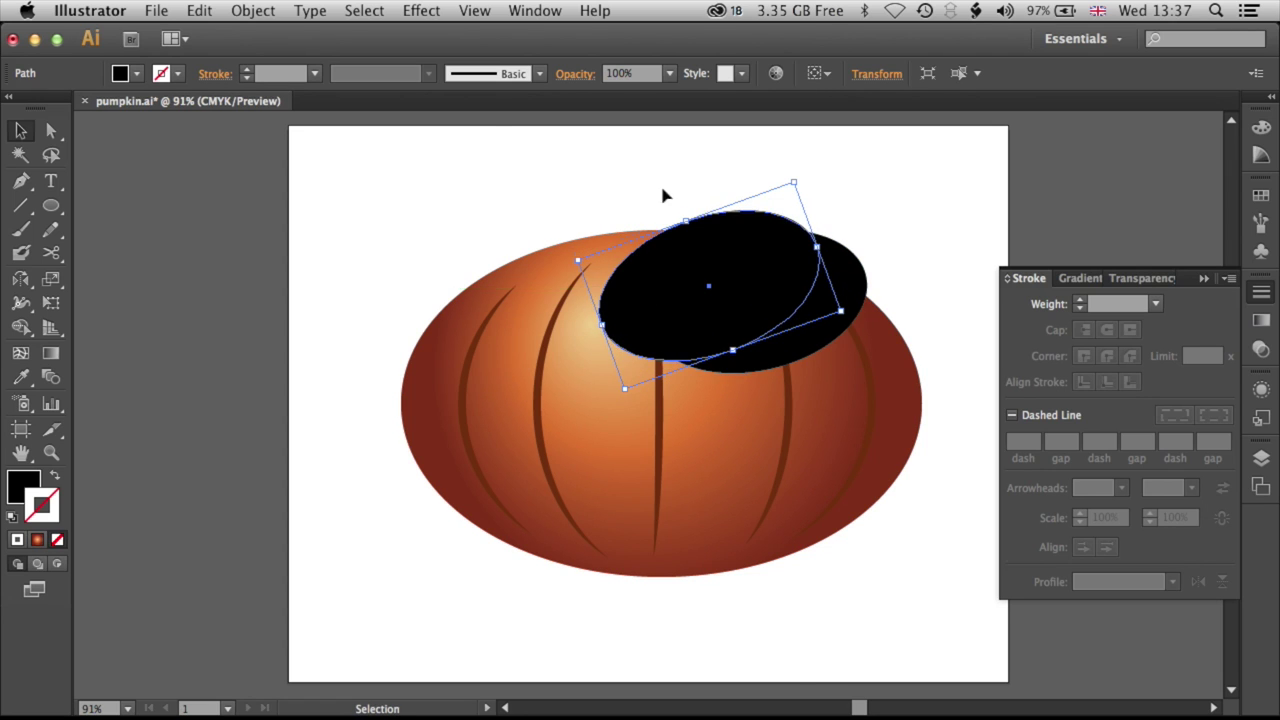
# Subtract the front black ellipse from the one behind it with Pathfinder's Minus Front to leave a crescent on the pumpkin's upper right.
pyautogui.click(522, 9)
pyautogui.click(594, 582)
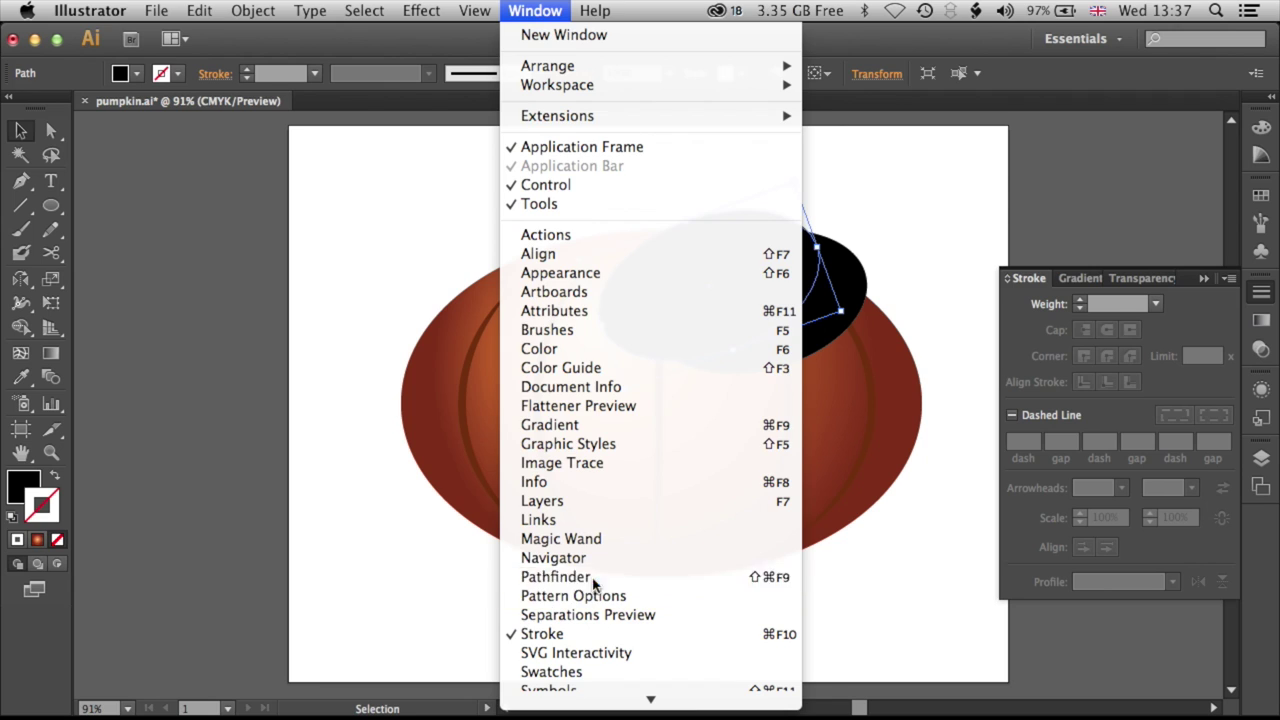
pyautogui.moveTo(253, 432); pyautogui.dragTo(264, 190)
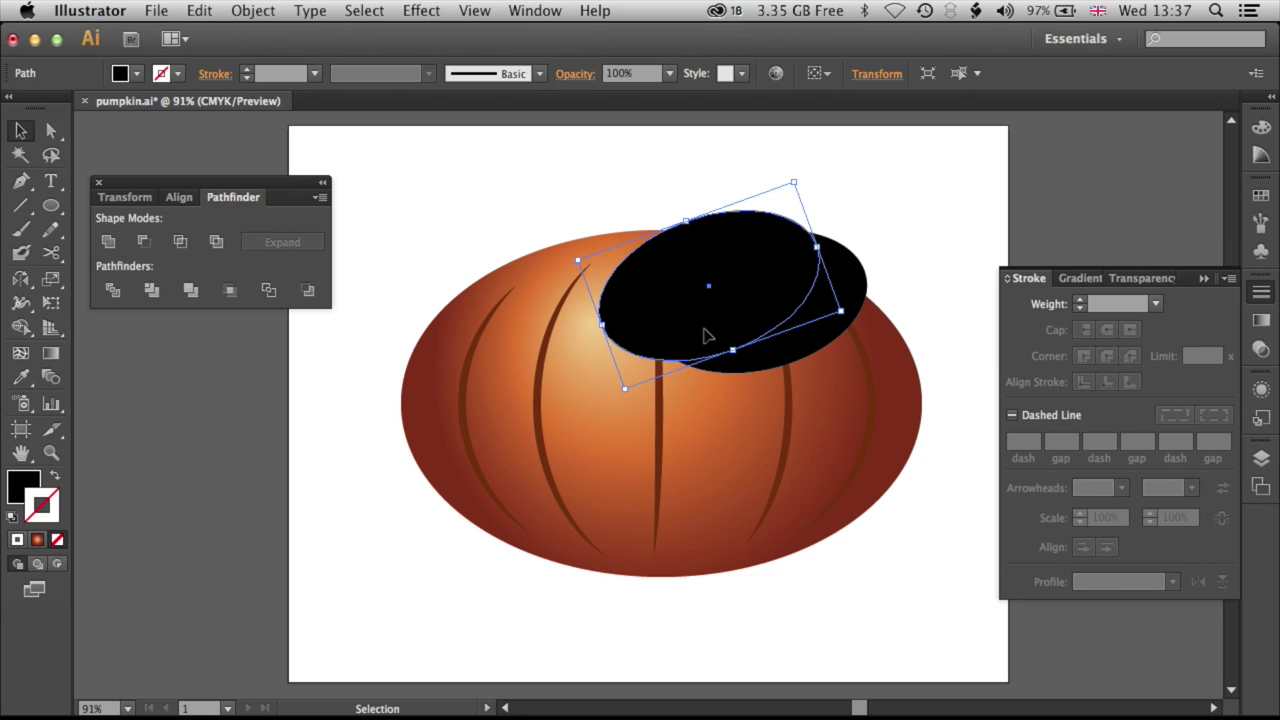
pyautogui.keyDown('shift'); pyautogui.click(771, 352); pyautogui.keyUp('shift')
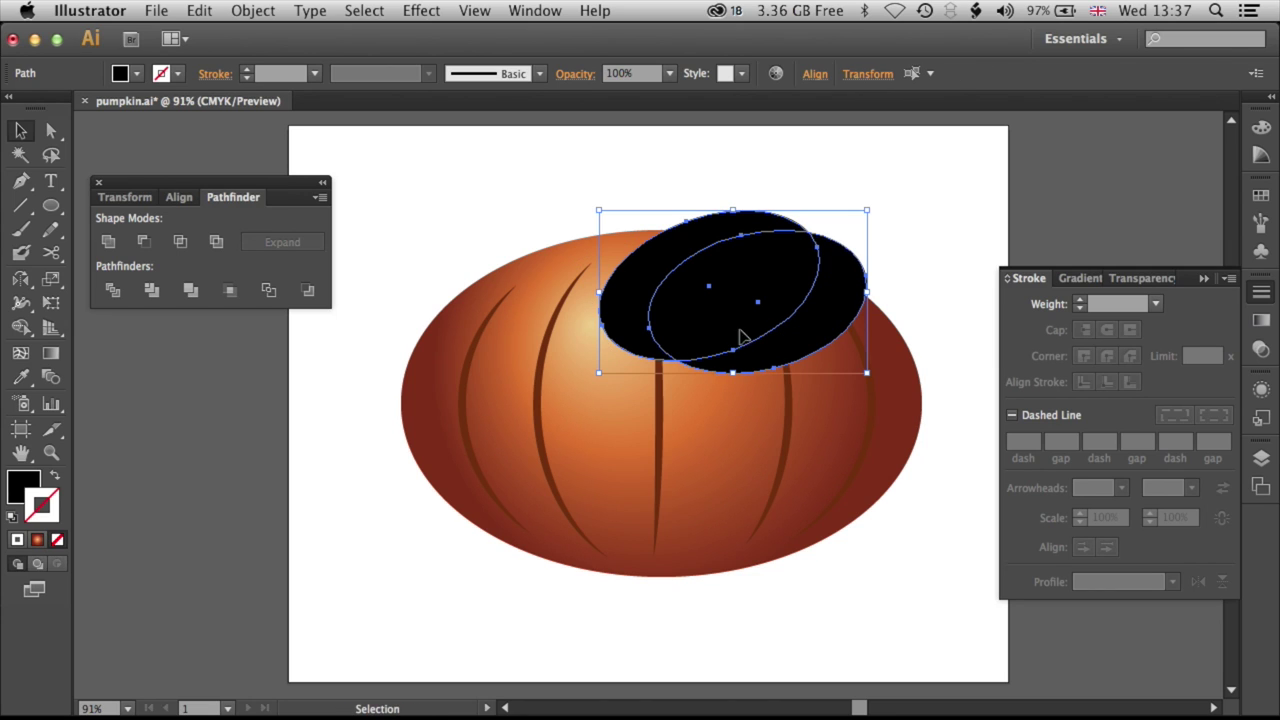
pyautogui.click(145, 248)
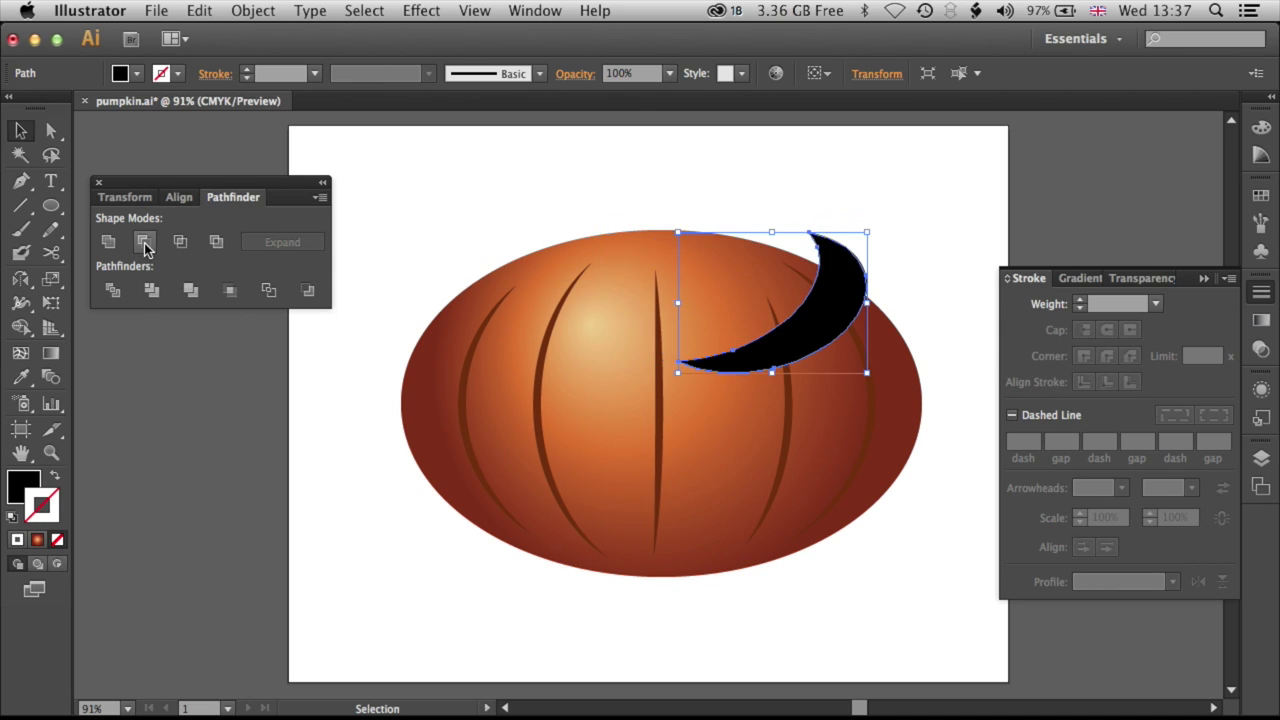
pyautogui.click(163, 369)
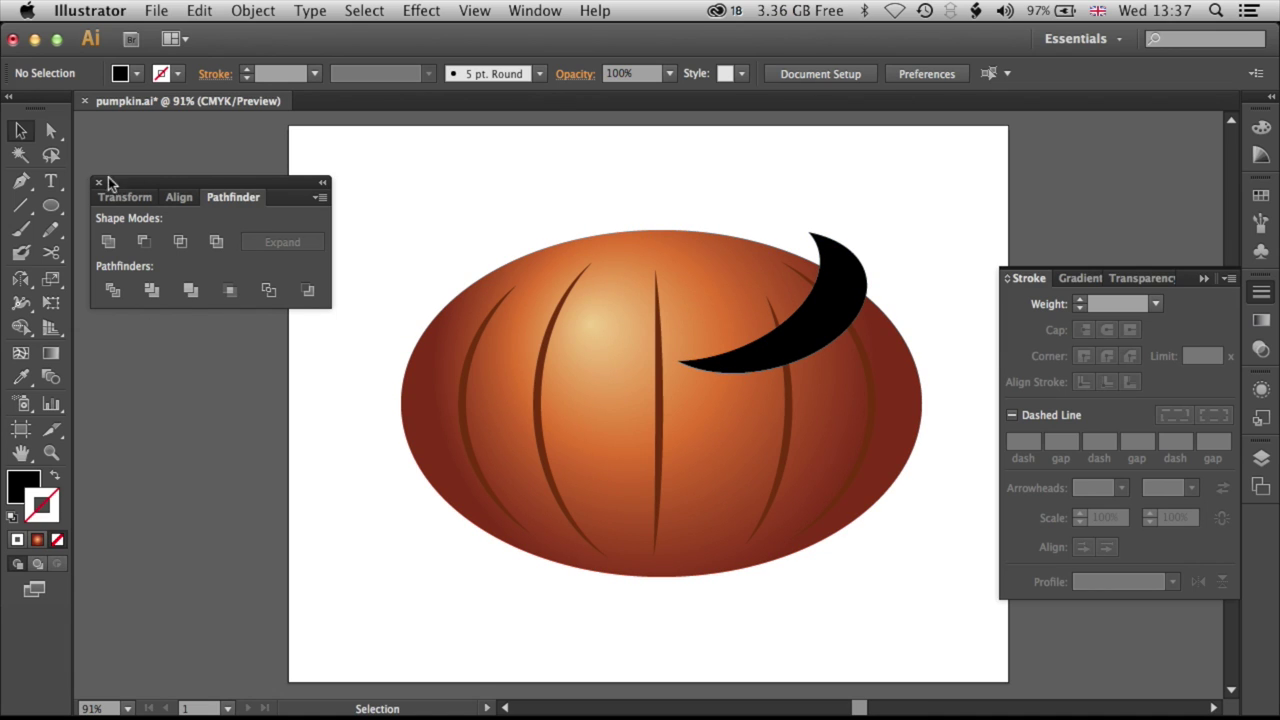
pyautogui.moveTo(103, 184); pyautogui.dragTo(103, 170)
# Draw a black rectangle over the crescent's upper end, make it taller, and rotate it clockwise so its edge cuts across the crescent.
pyautogui.moveTo(51, 205); pyautogui.dragTo(127, 205)
pyautogui.moveTo(767, 177); pyautogui.dragTo(908, 254)
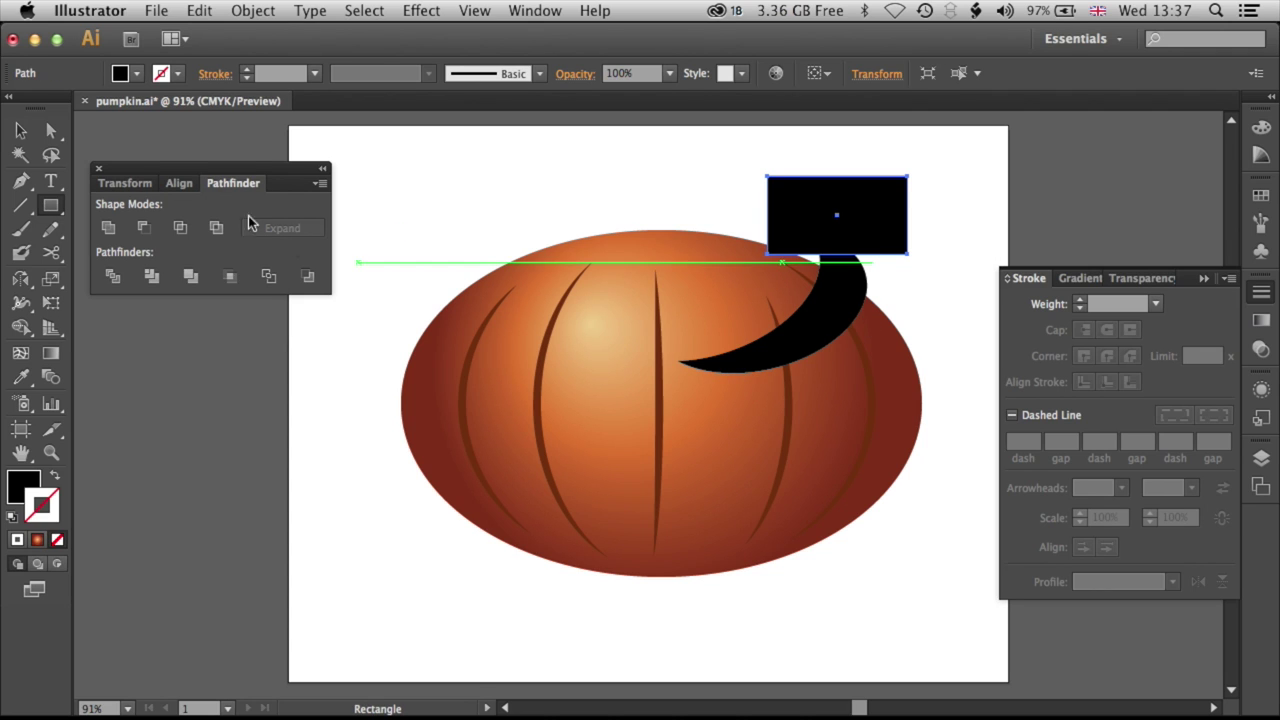
pyautogui.click(20, 130)
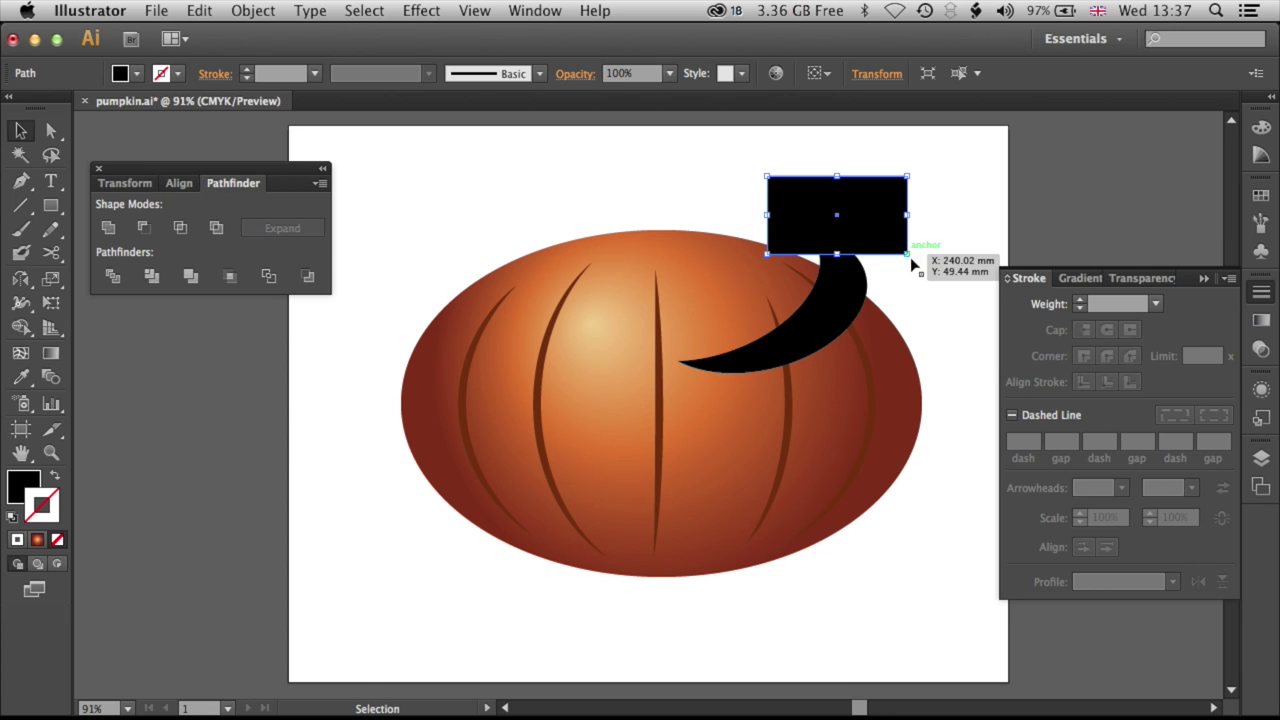
pyautogui.moveTo(910, 257); pyautogui.dragTo(906, 296)
pyautogui.moveTo(870, 250); pyautogui.dragTo(958, 370)
pyautogui.press('super+shift+a')
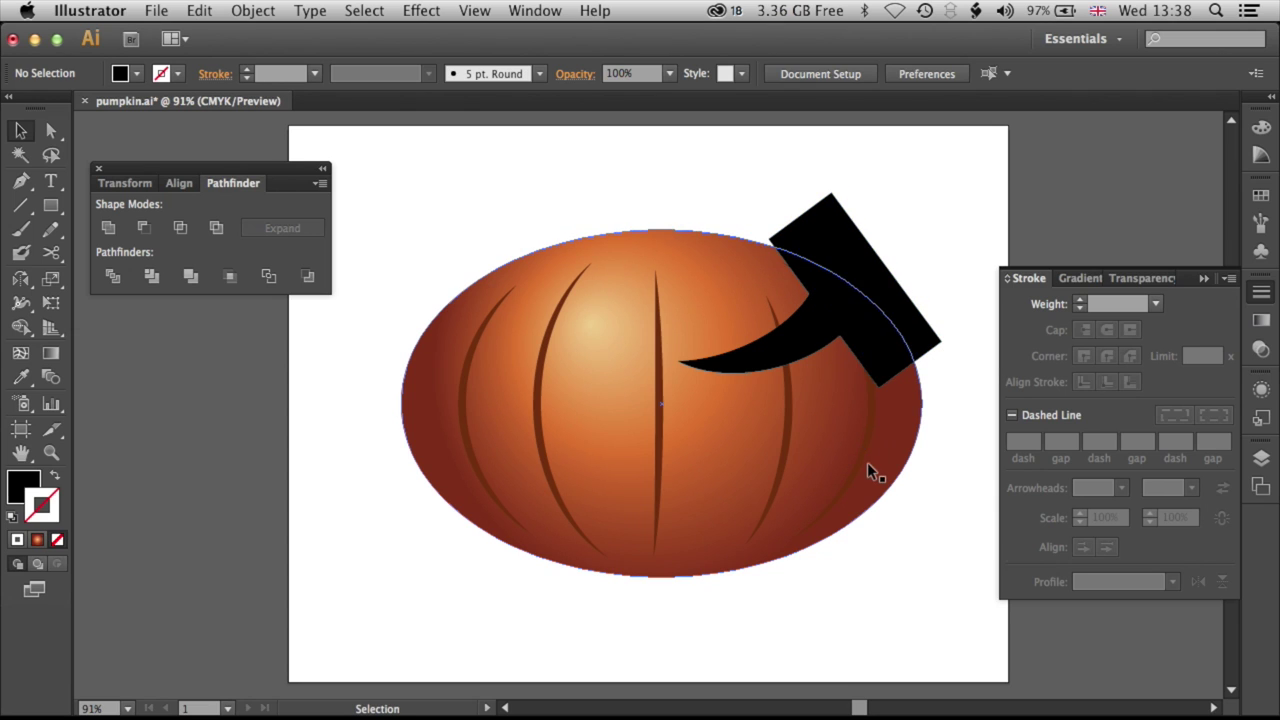
# Subtract the tilted rectangle from the crescent with Minus Front to give the eye a straight outer end.
pyautogui.click(845, 322)
pyautogui.keyDown('shift'); pyautogui.click(800, 343); pyautogui.keyUp('shift')
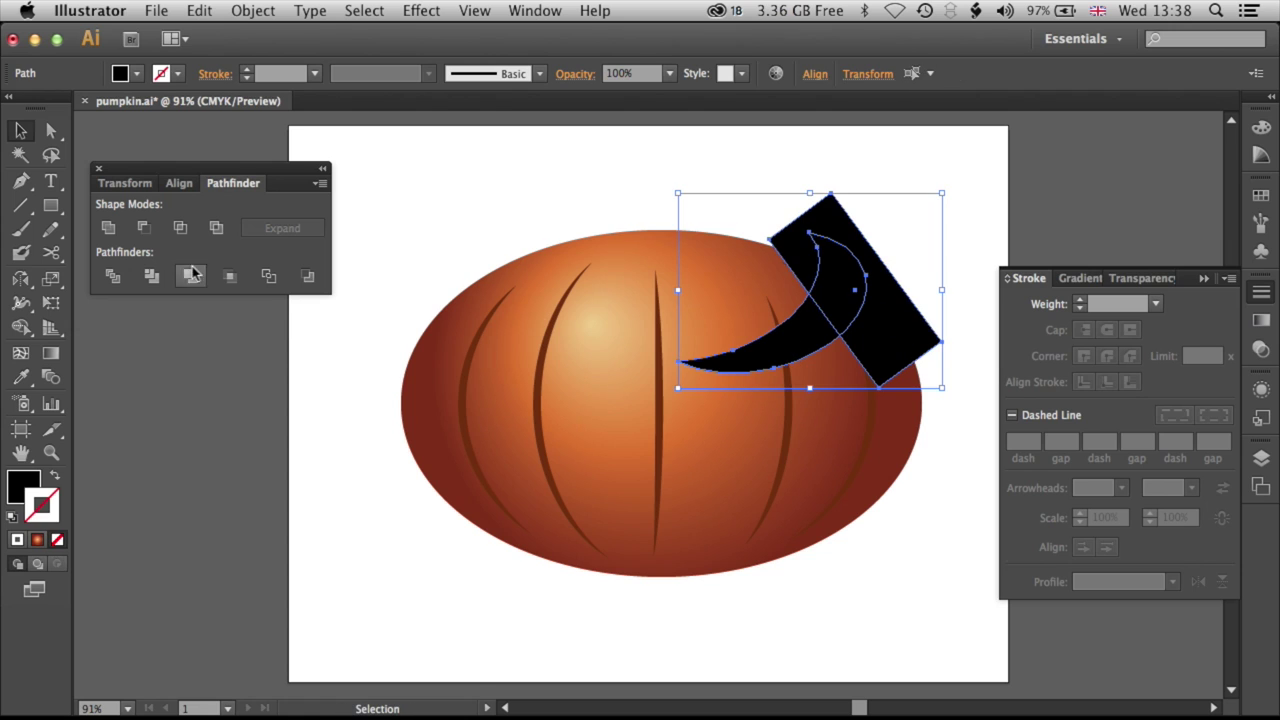
pyautogui.click(143, 228)
pyautogui.click(957, 350)
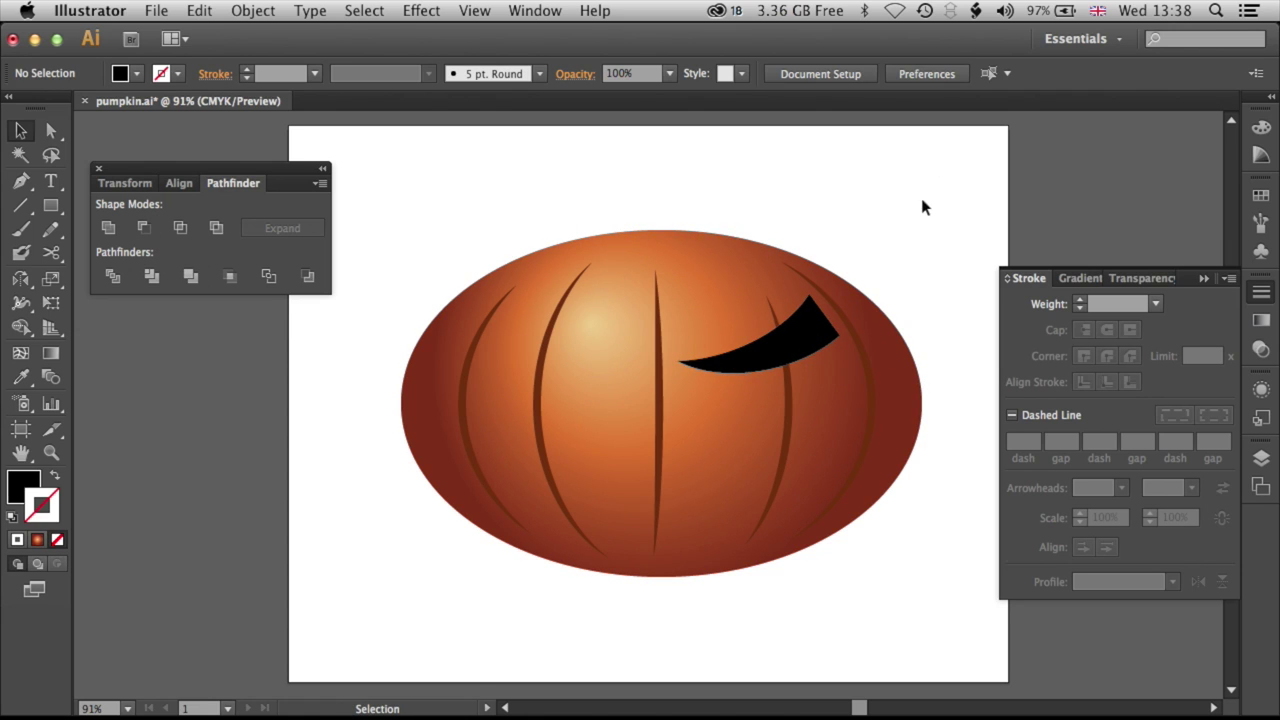
# Fill the trimmed eye shape with a red swatch.
pyautogui.click(790, 352)
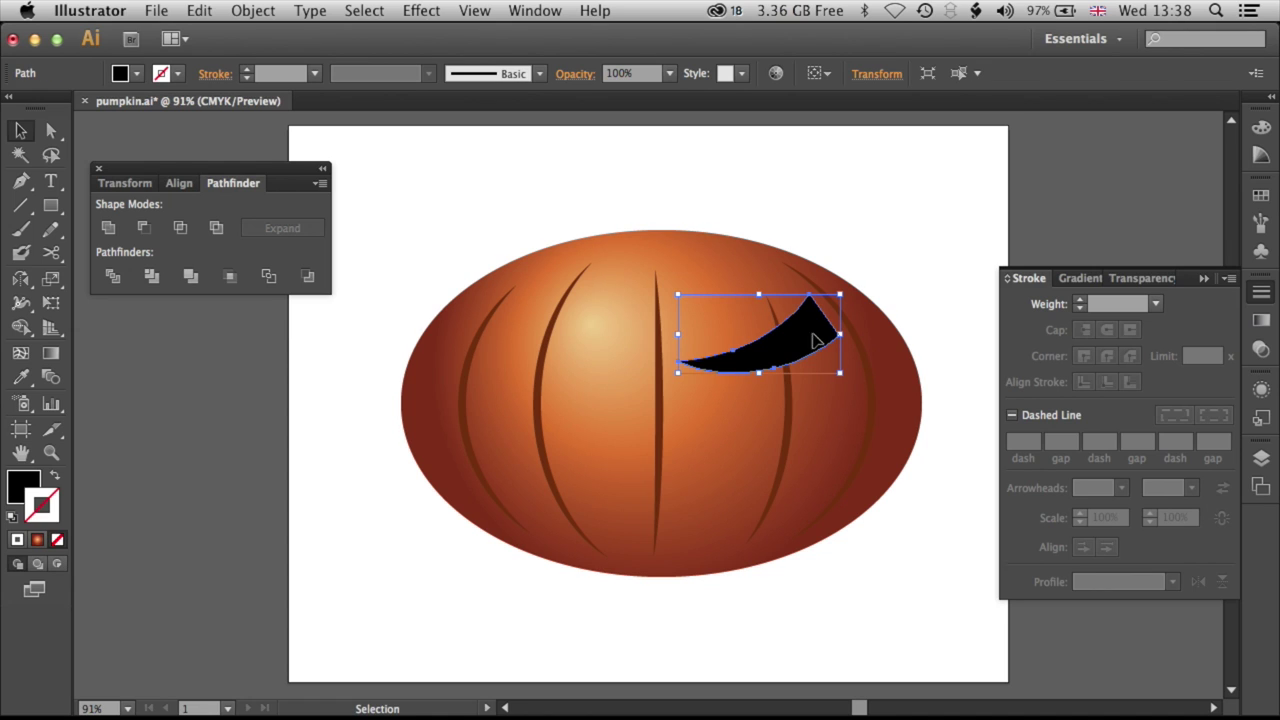
pyautogui.click(1261, 195)
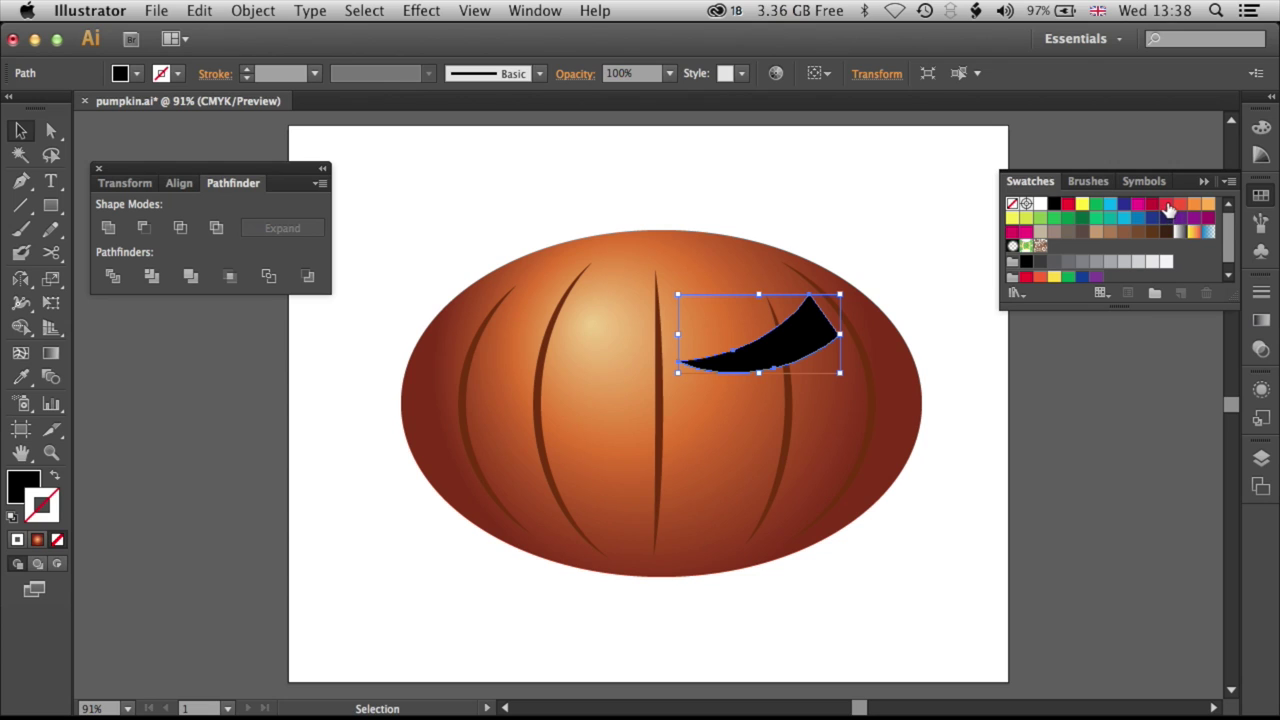
pyautogui.click(15, 488)
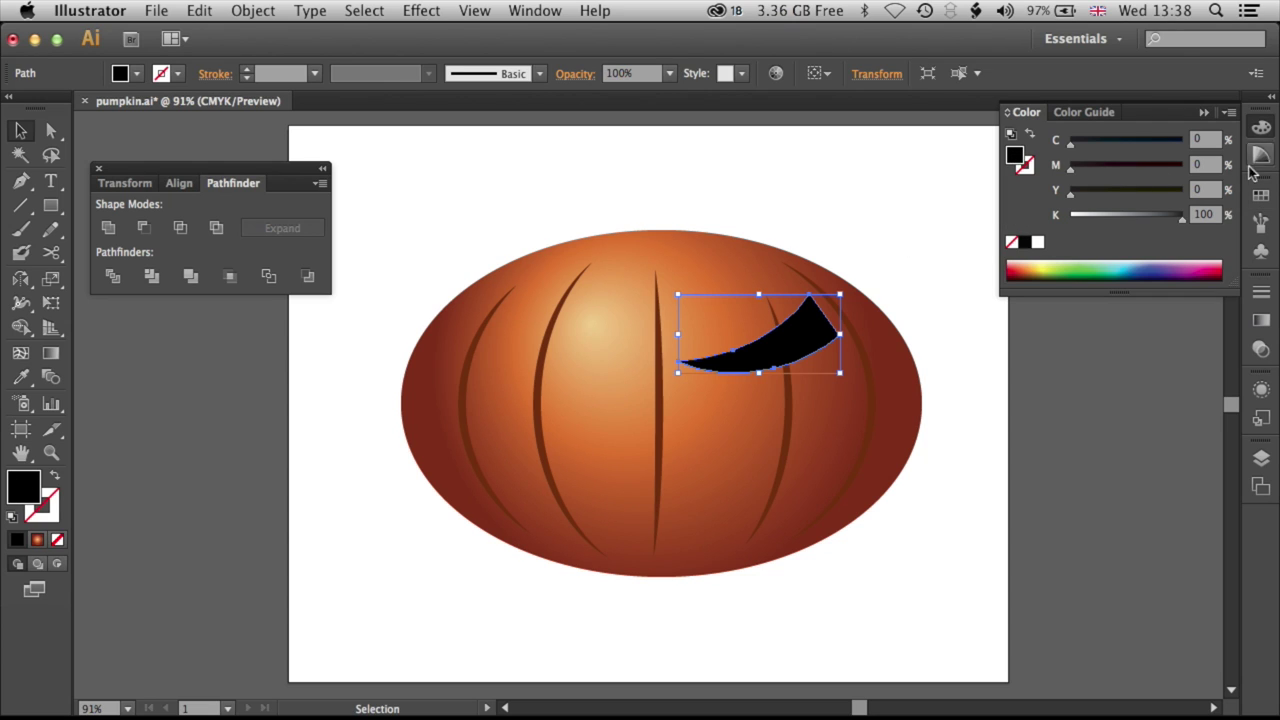
pyautogui.click(1261, 195)
pyautogui.click(1165, 205)
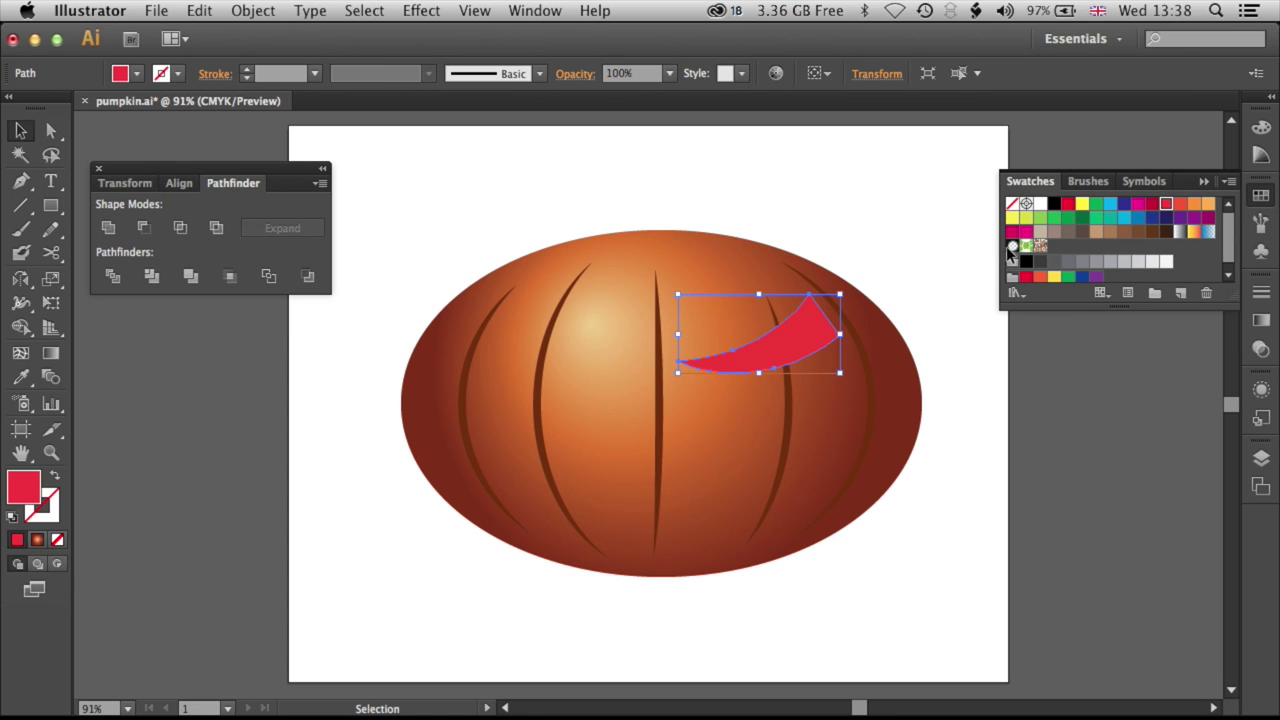
# Switch the color sliders to HSB and darken the eye's red fill to a brightness of 10%.
pyautogui.click(1261, 127)
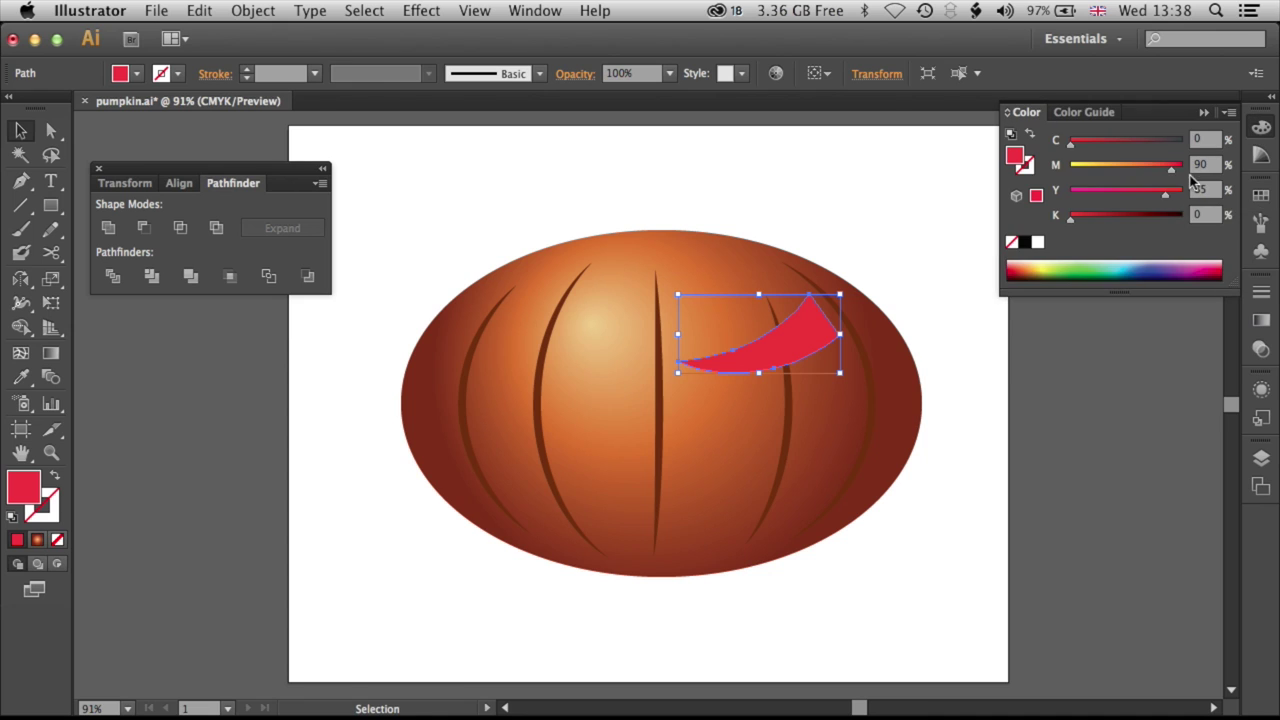
pyautogui.click(1230, 116)
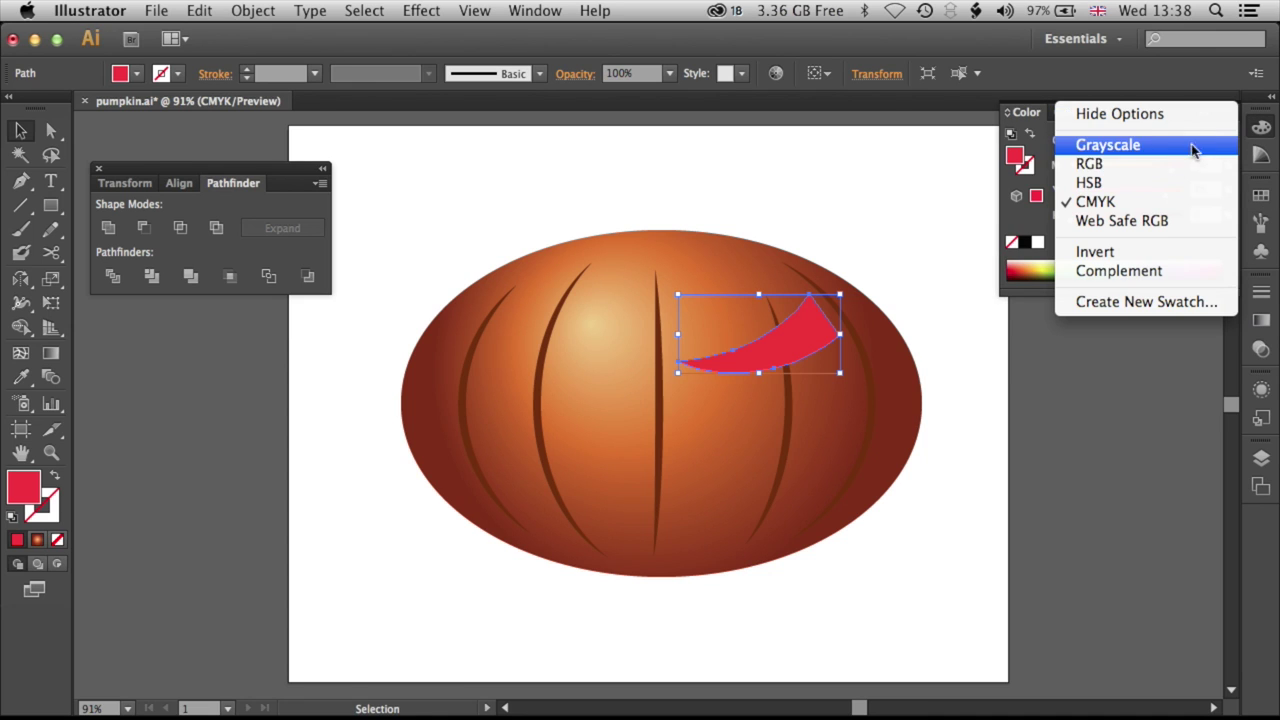
pyautogui.click(1190, 180)
pyautogui.moveTo(1176, 214); pyautogui.dragTo(1082, 212)
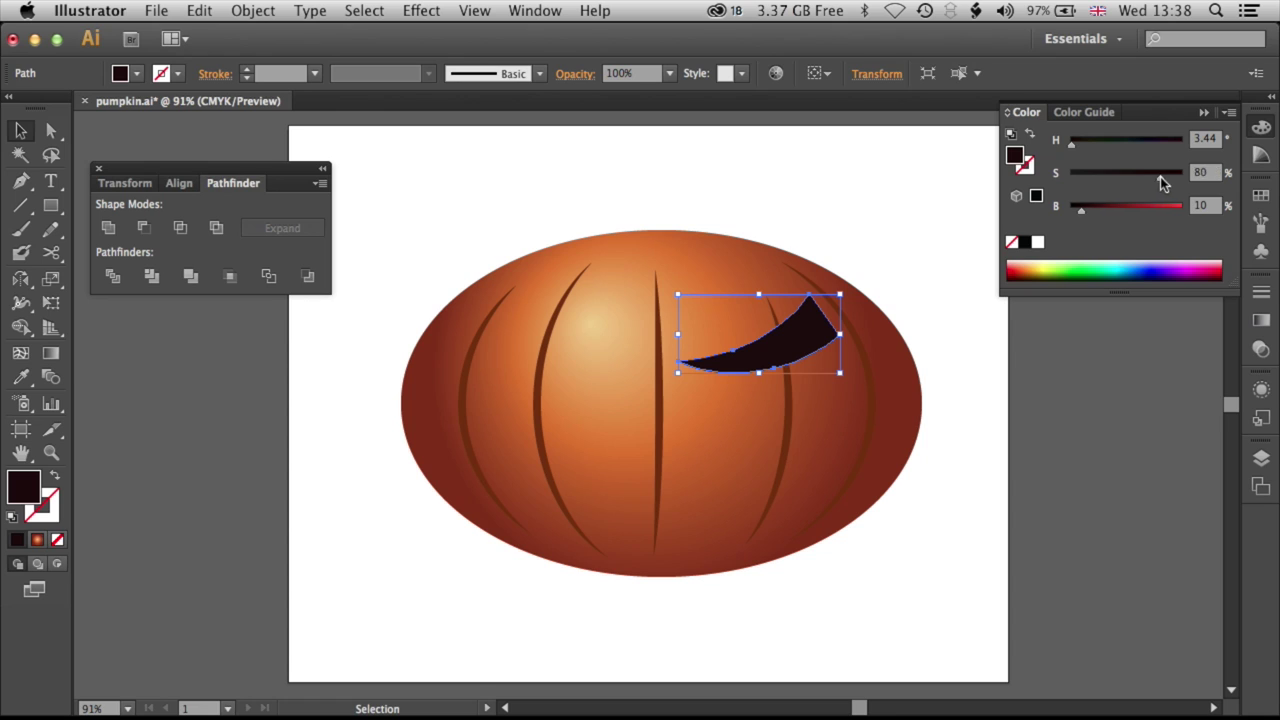
pyautogui.click(995, 248)
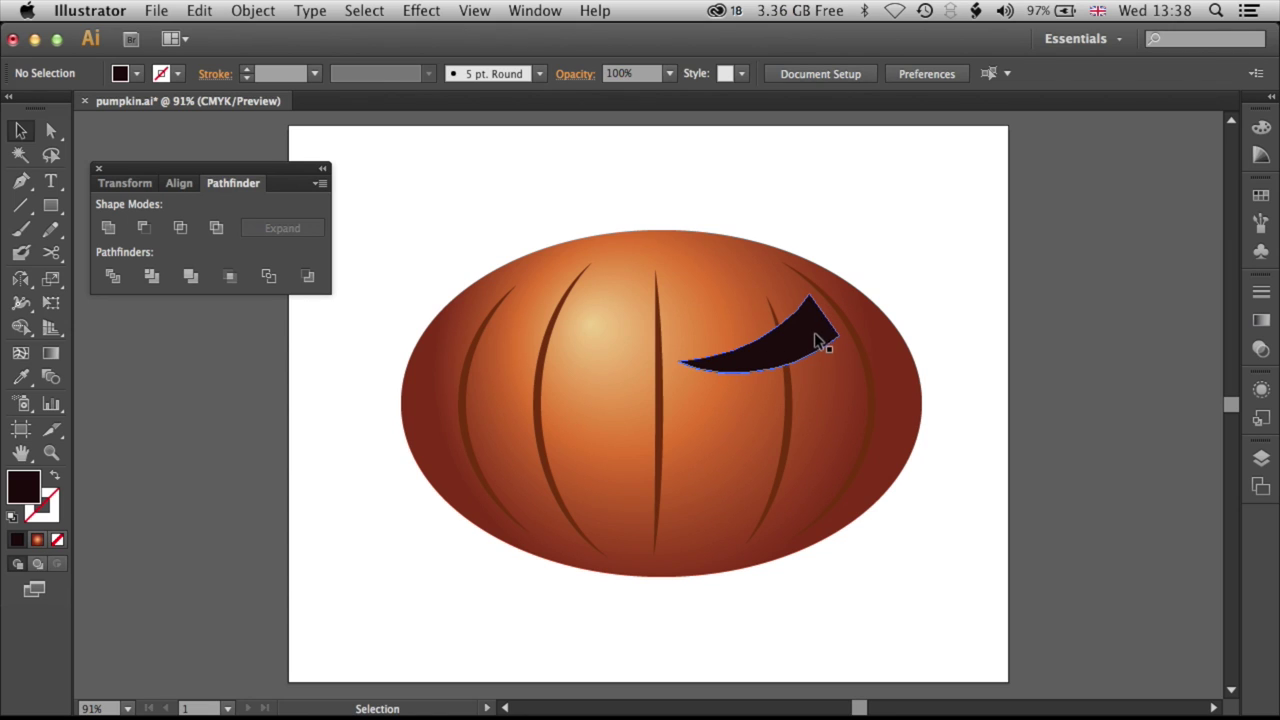
# Copy the dark eye shape and paste it in place twice, stacking both copies exactly over the original.
pyautogui.click(790, 352)
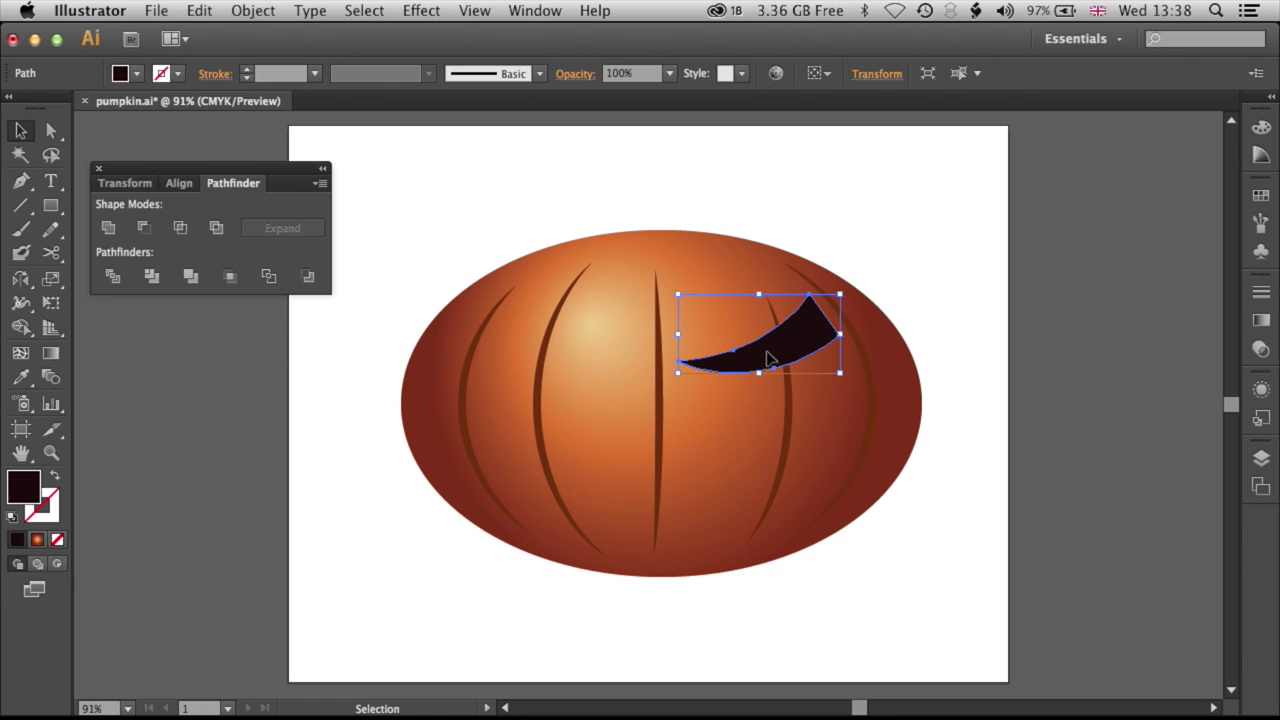
pyautogui.press('a')
pyautogui.press('v')
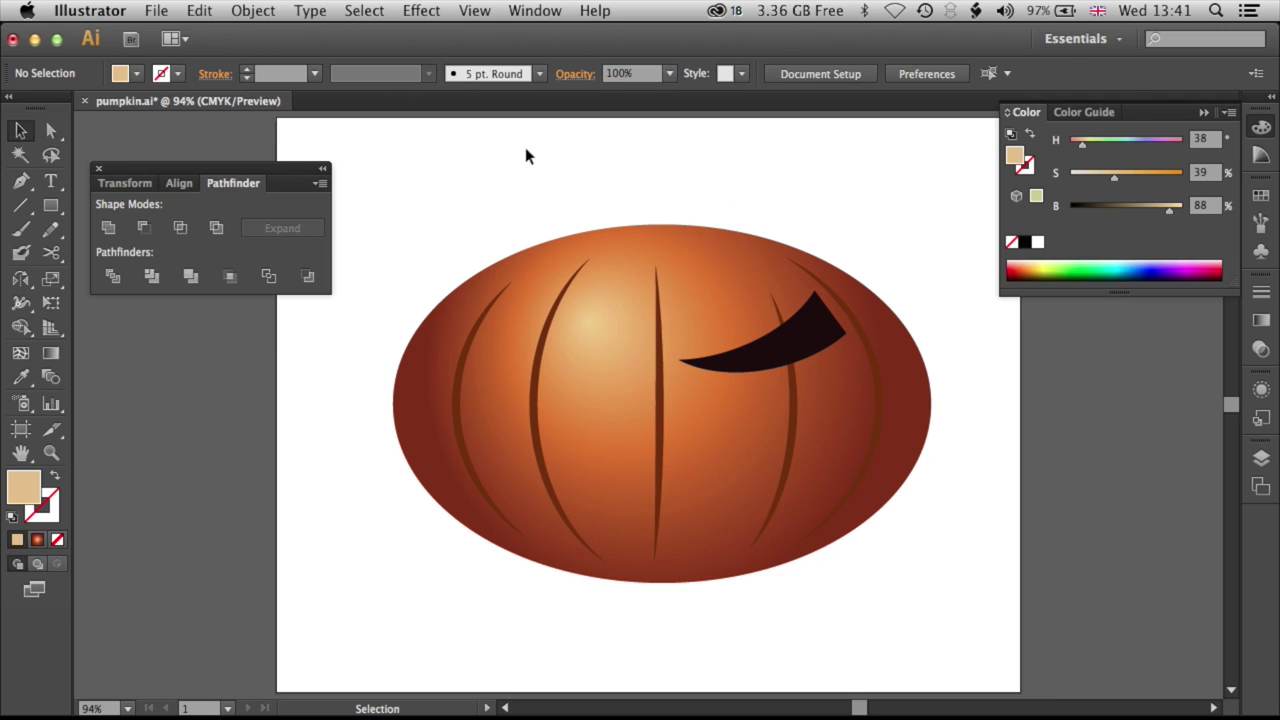
pyautogui.click(199, 10)
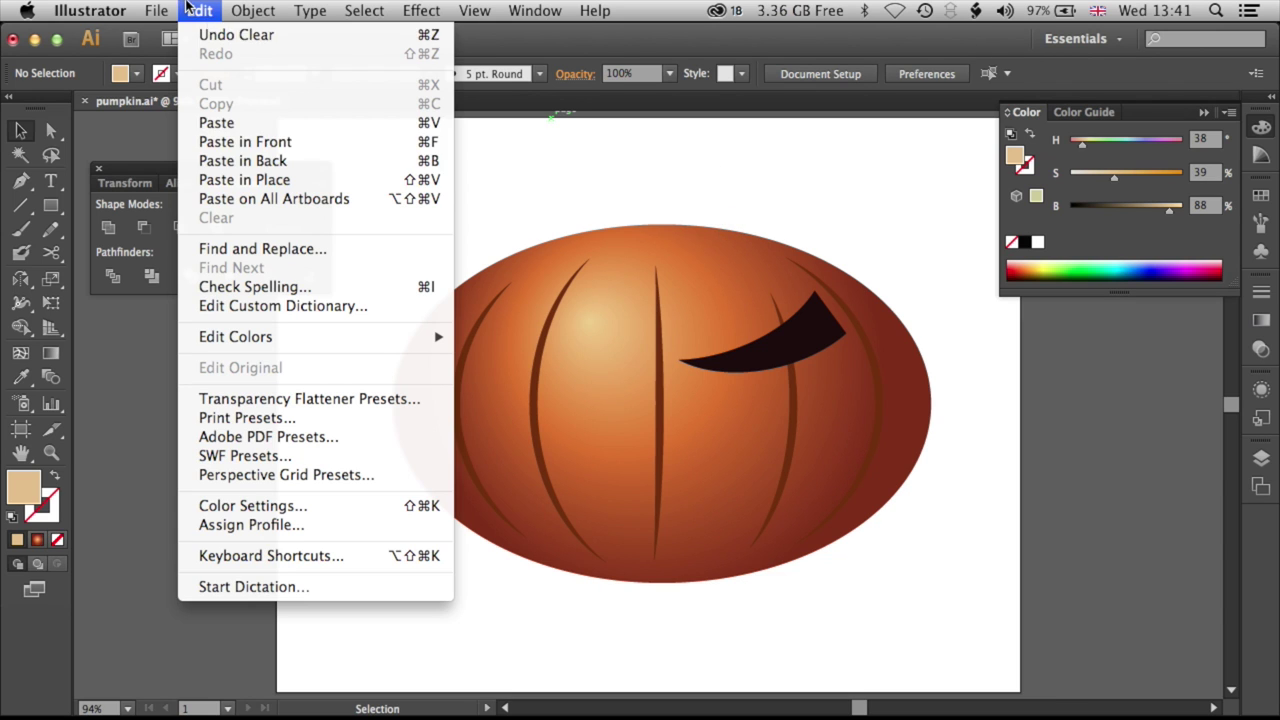
pyautogui.click(250, 177)
pyautogui.click(199, 10)
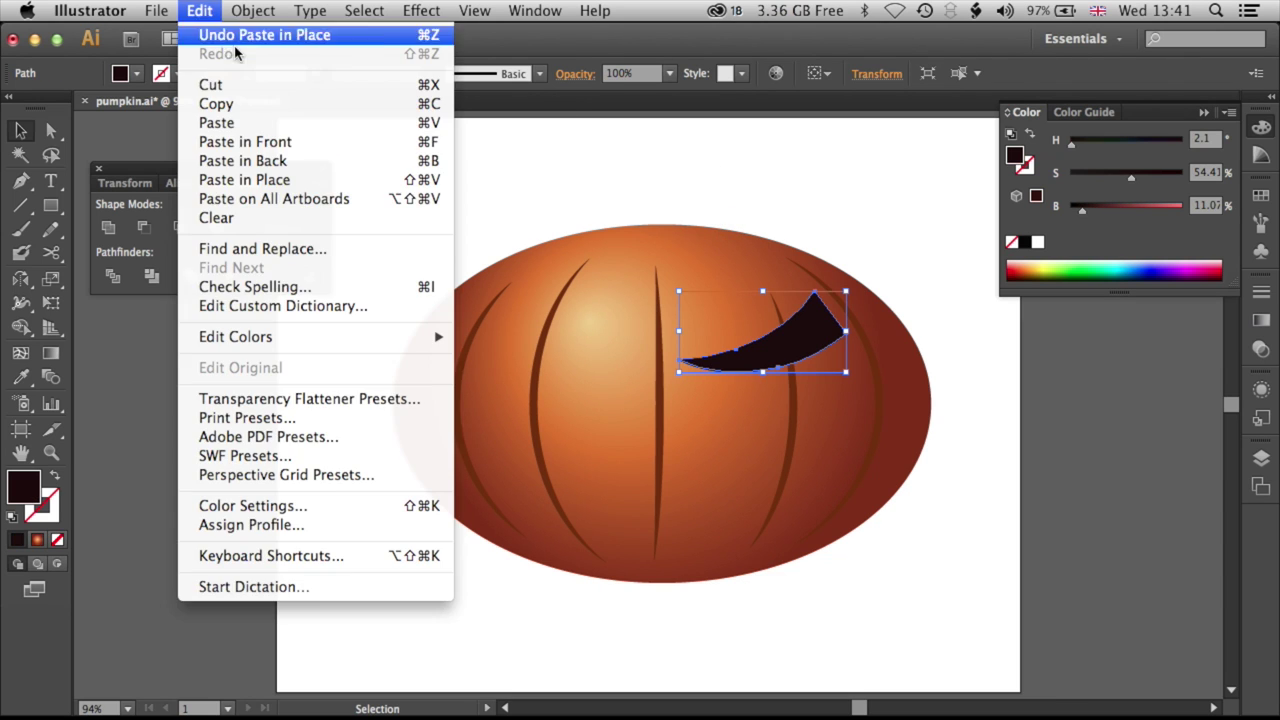
pyautogui.click(250, 180)
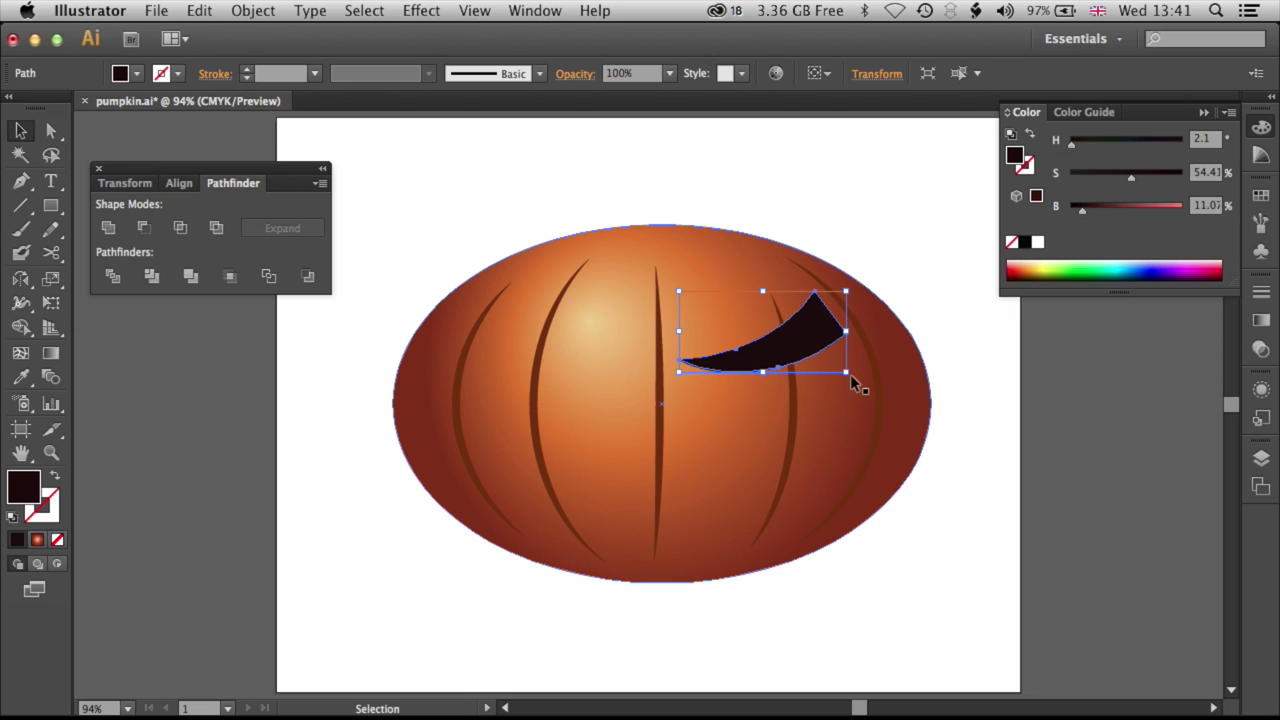
# Rotate the top eye copy slightly counterclockwise and align its pointed inner tip with the tip of the shapes beneath.
pyautogui.moveTo(853, 383); pyautogui.dragTo(781, 346)
pyautogui.press('super+equal')
pyautogui.press('super+equal')
pyautogui.press('super+equal')
pyautogui.press('super+equal')
pyautogui.press('super+equal')
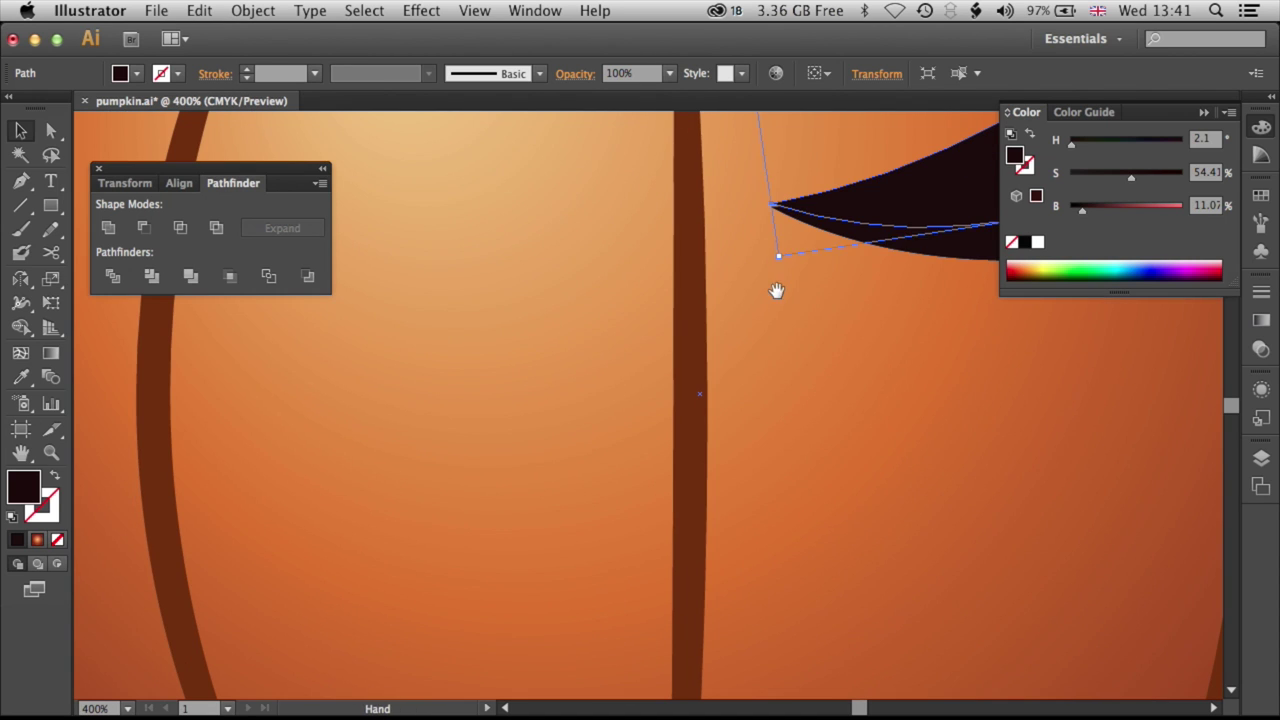
pyautogui.moveTo(583, 341); pyautogui.dragTo(497, 403)
pyautogui.moveTo(622, 296); pyautogui.dragTo(708, 292)
pyautogui.hscroll(-3, 655, 303)
pyautogui.press('Left')
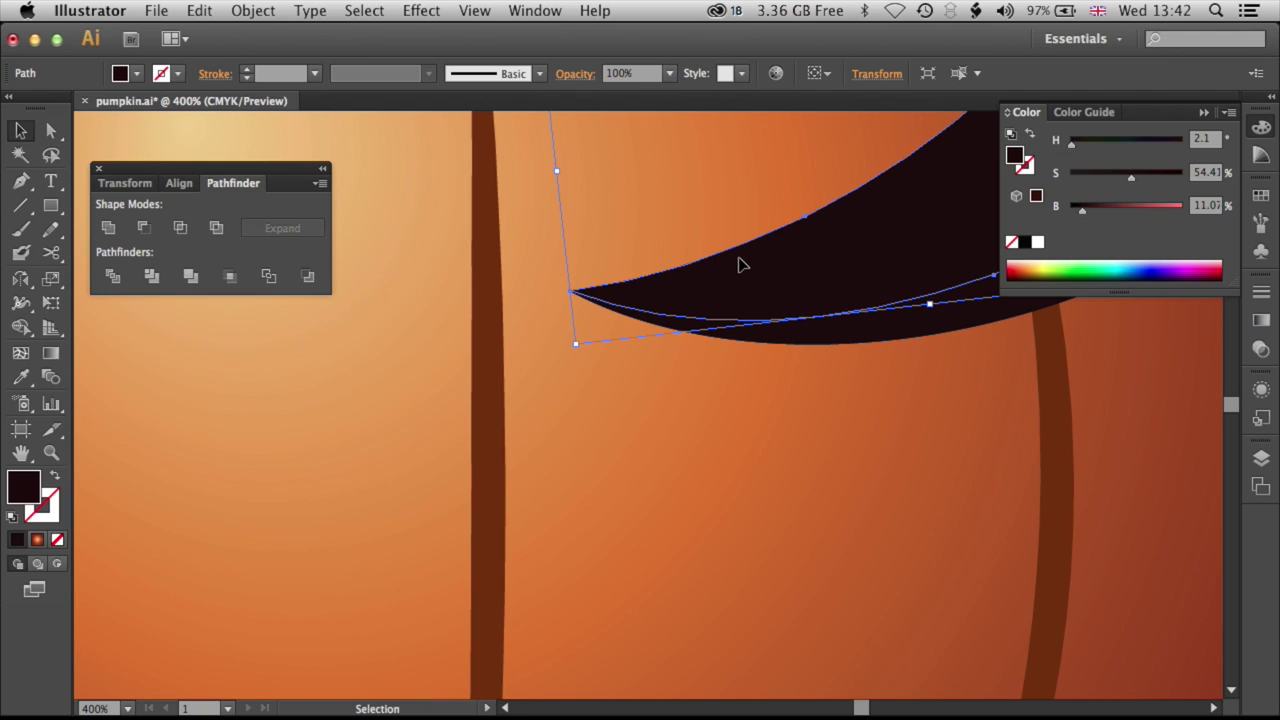
pyautogui.moveTo(777, 257); pyautogui.dragTo(649, 211)
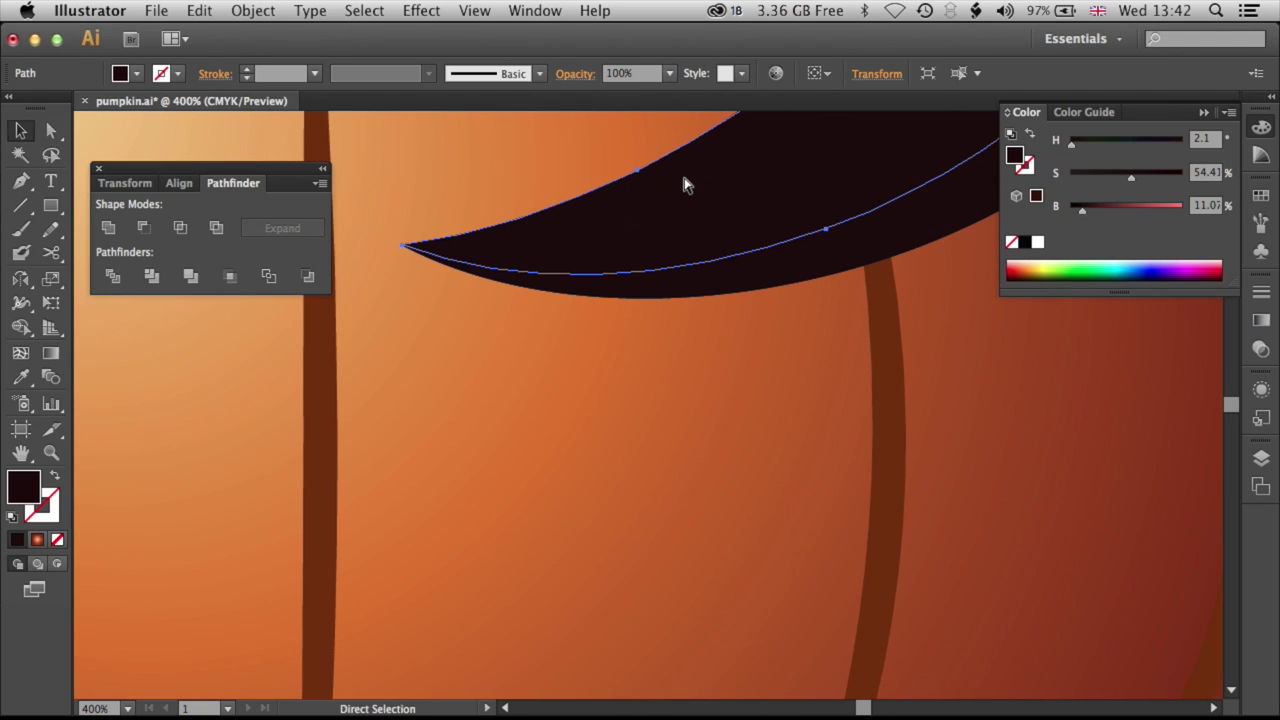
pyautogui.press('super+0')
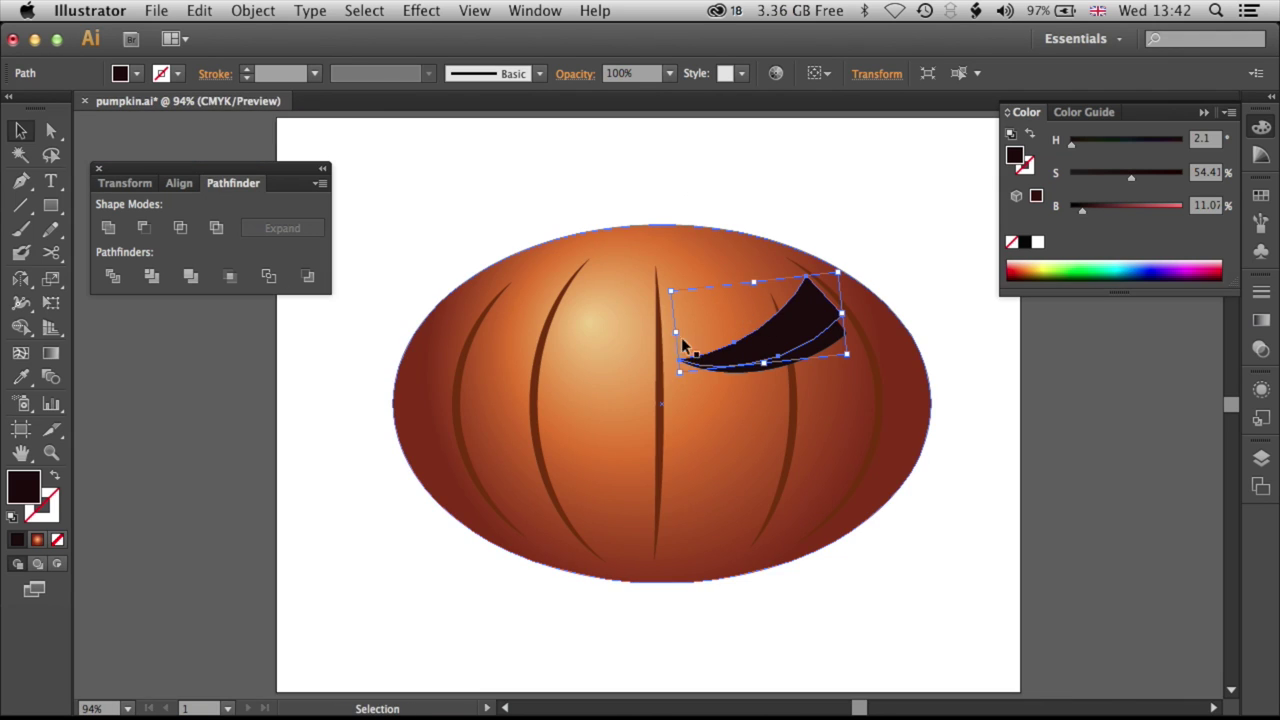
# Subtract the rotated eye copy from the unrotated copy beneath it with Minus Front, leaving a thin sliver along the eye's lower edge.
pyautogui.keyDown('shift'); pyautogui.click(820, 355); pyautogui.keyUp('shift')
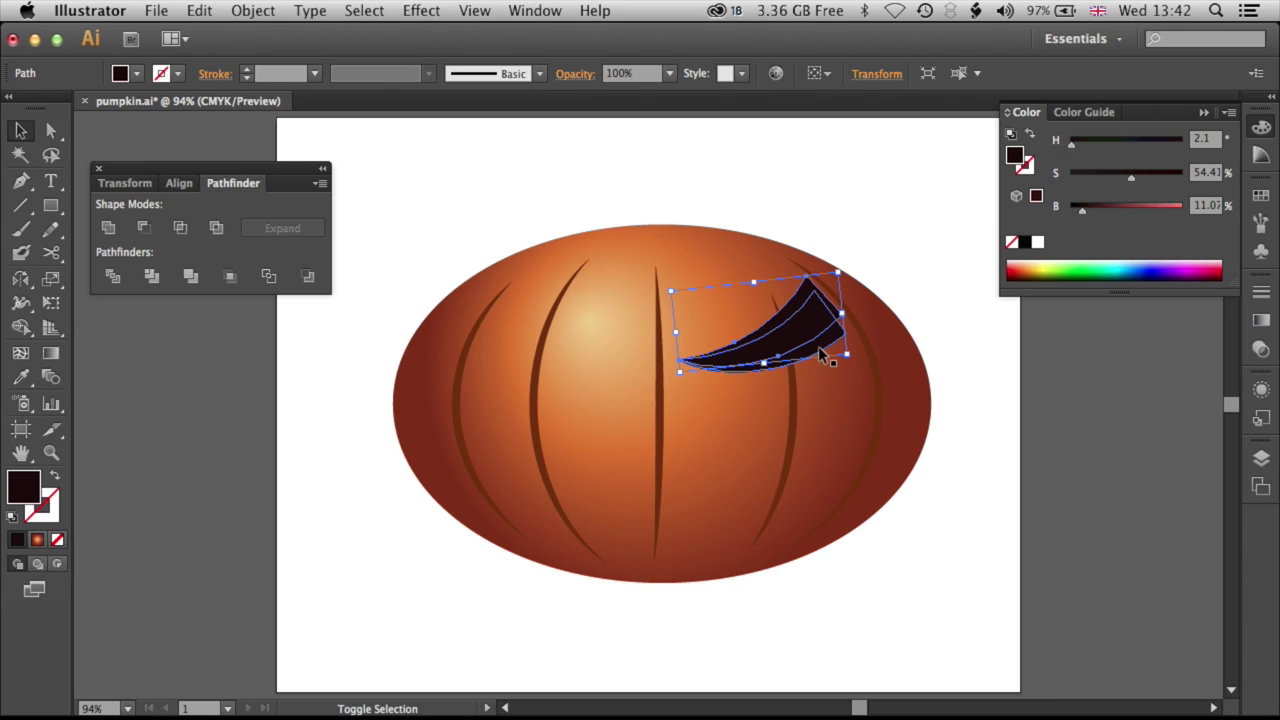
pyautogui.click(146, 232)
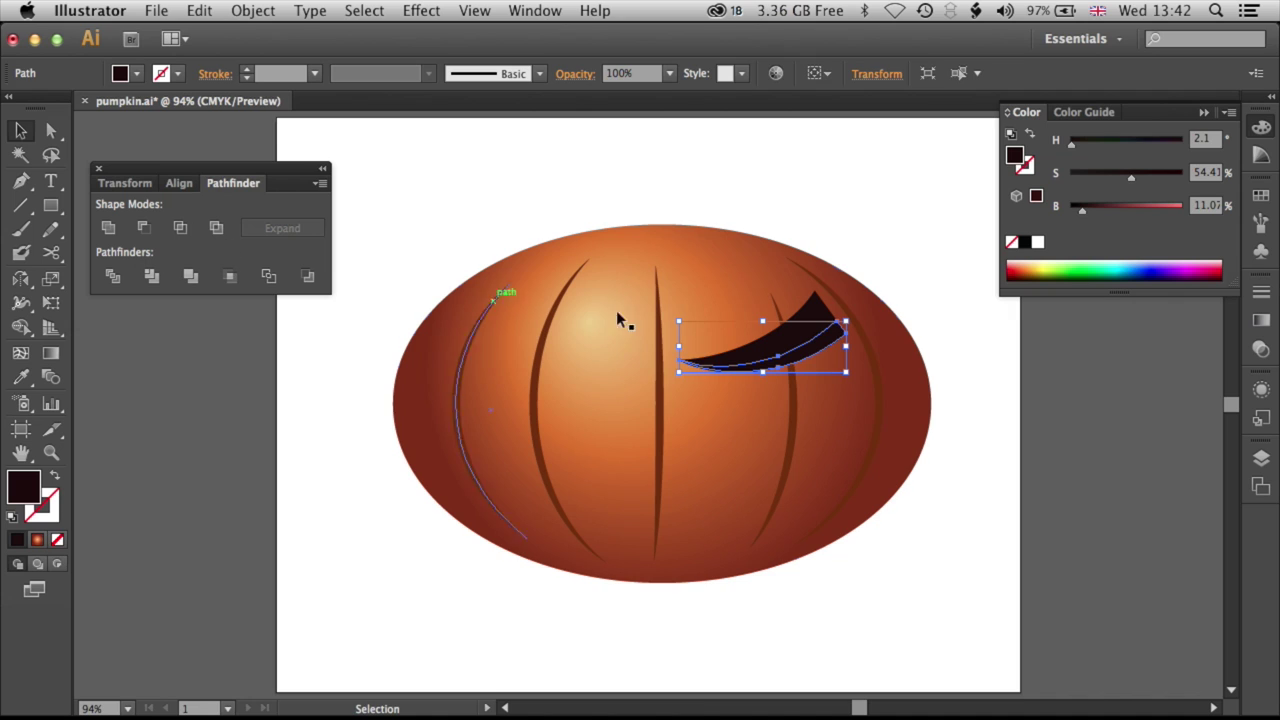
pyautogui.click(853, 272)
# Fill the sliver along the eye's lower edge with the light orange swatch C=0 M=35 Y=85 K=0.
pyautogui.click(826, 354)
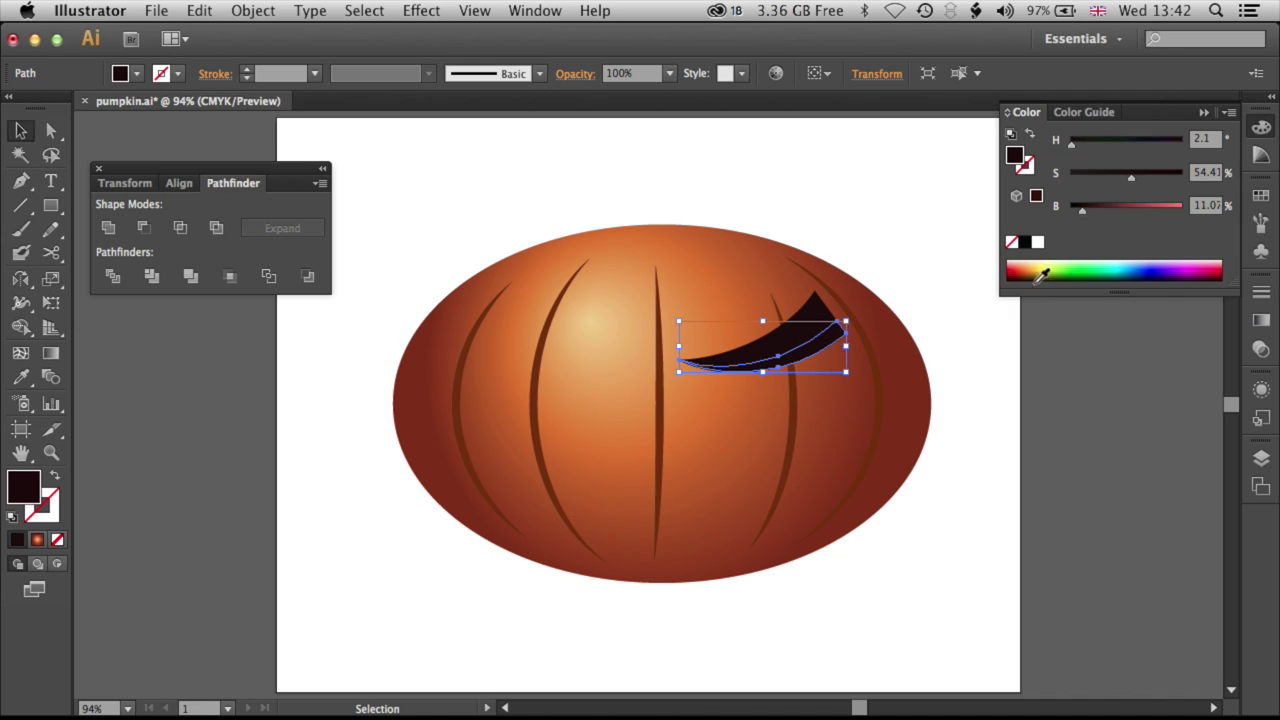
pyautogui.click(1261, 195)
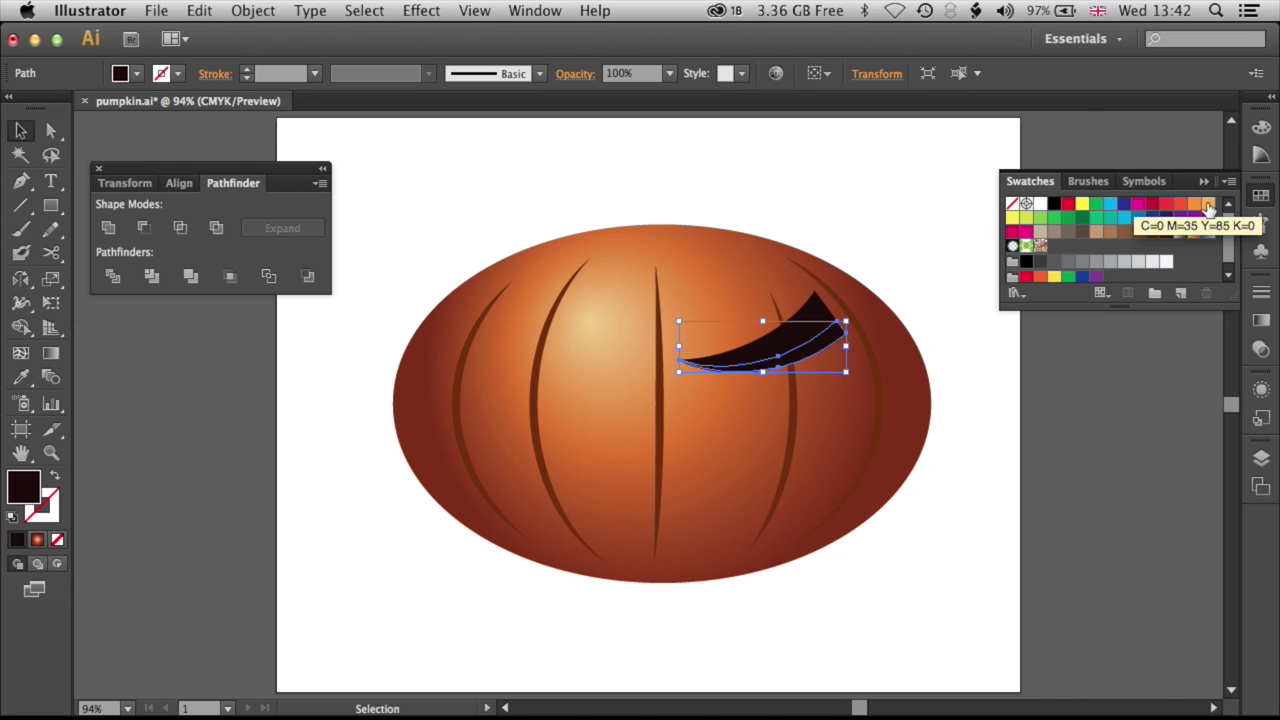
pyautogui.click(1208, 206)
pyautogui.click(1003, 343)
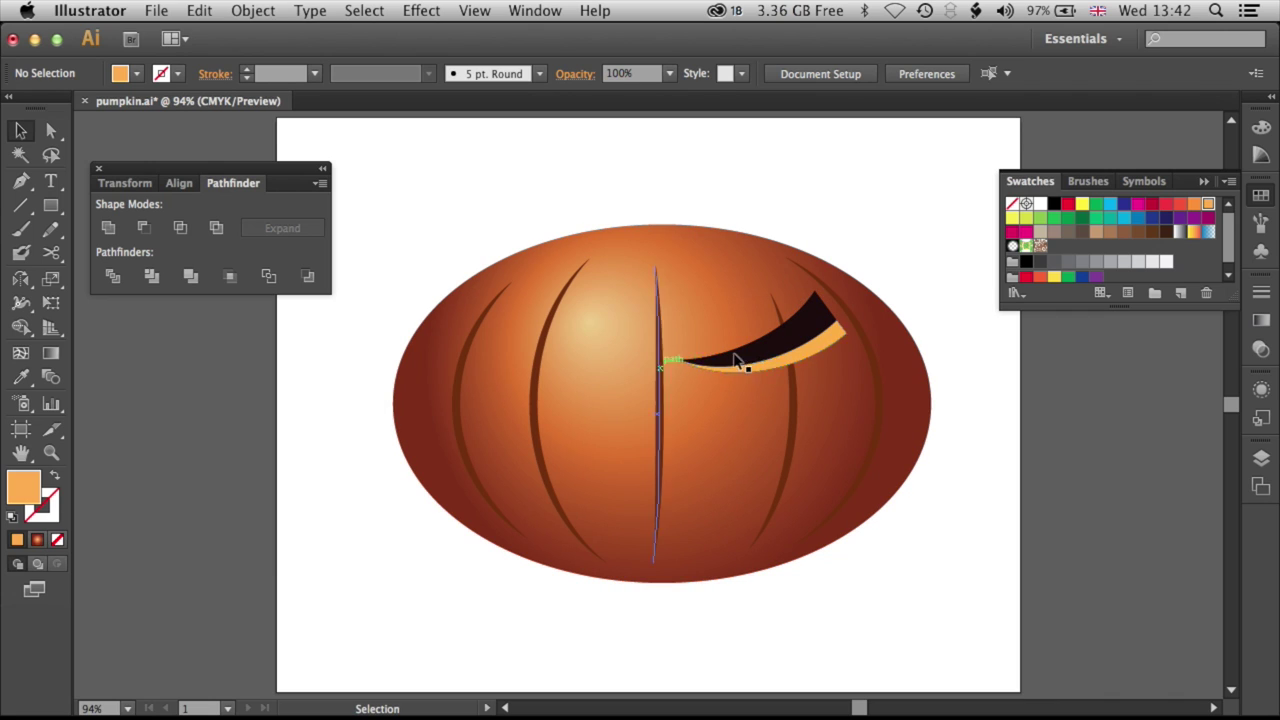
# Group the dark eye shape with its light orange lower sliver.
pyautogui.click(786, 362)
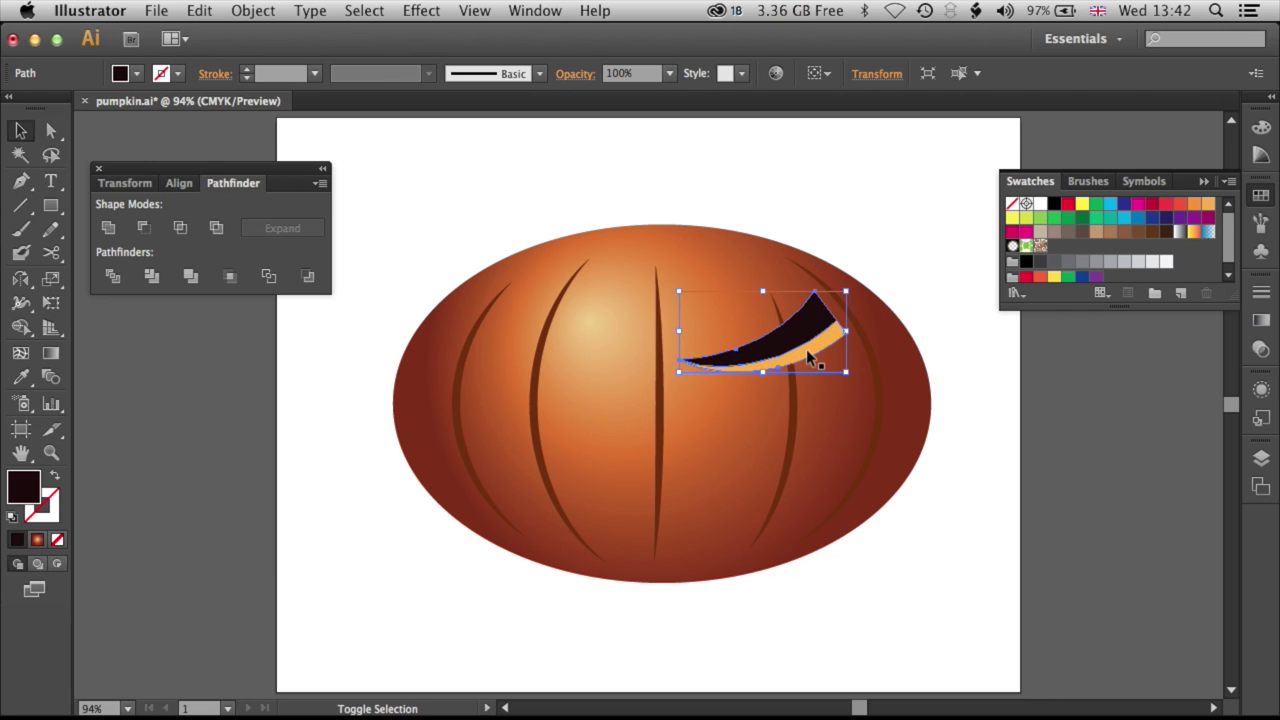
pyautogui.keyDown('shift'); pyautogui.click(812, 356); pyautogui.keyUp('shift')
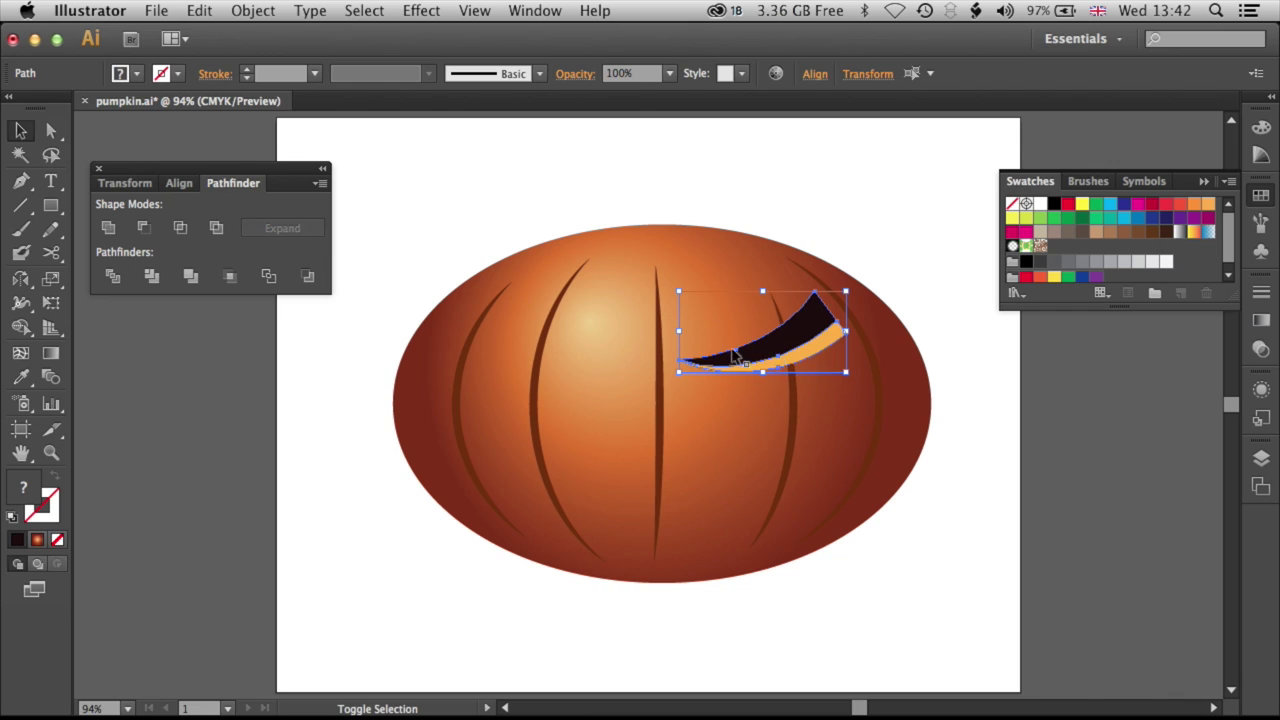
pyautogui.press('super+g')
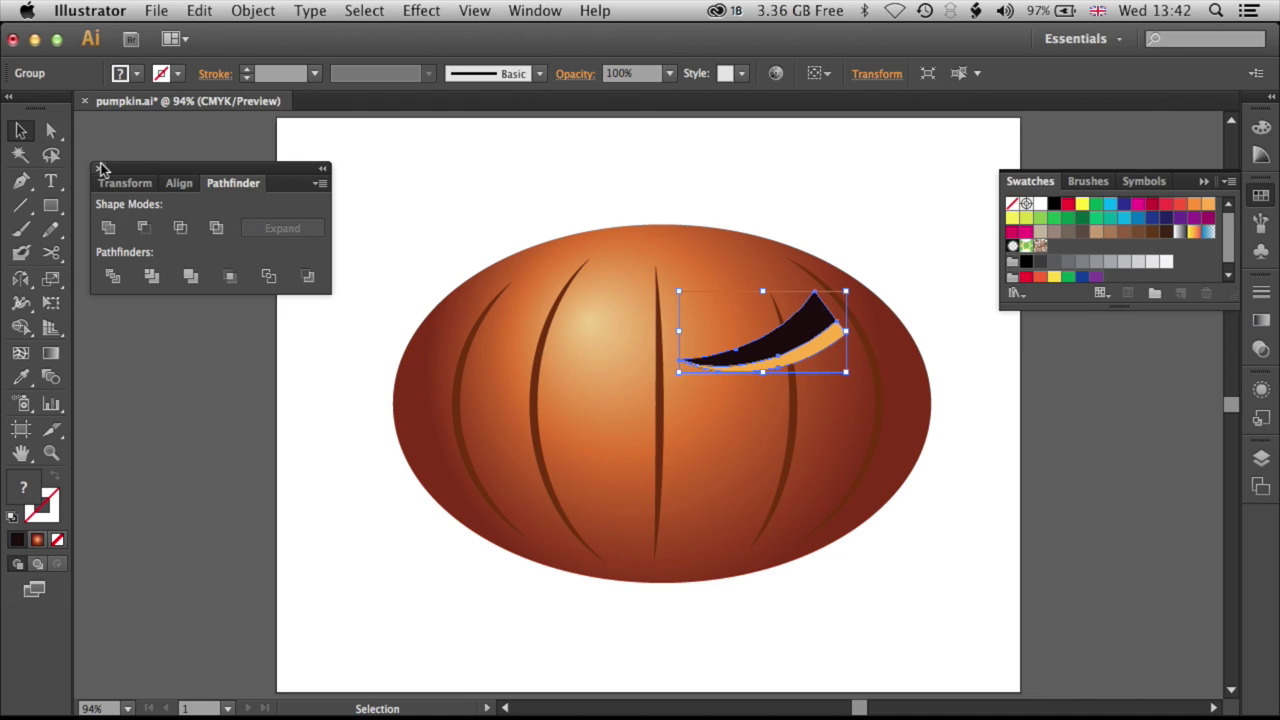
# Reflect a copy of the eye group across the pumpkin's central rib to form the left eye.
pyautogui.moveTo(143, 173); pyautogui.dragTo(1265, 516)
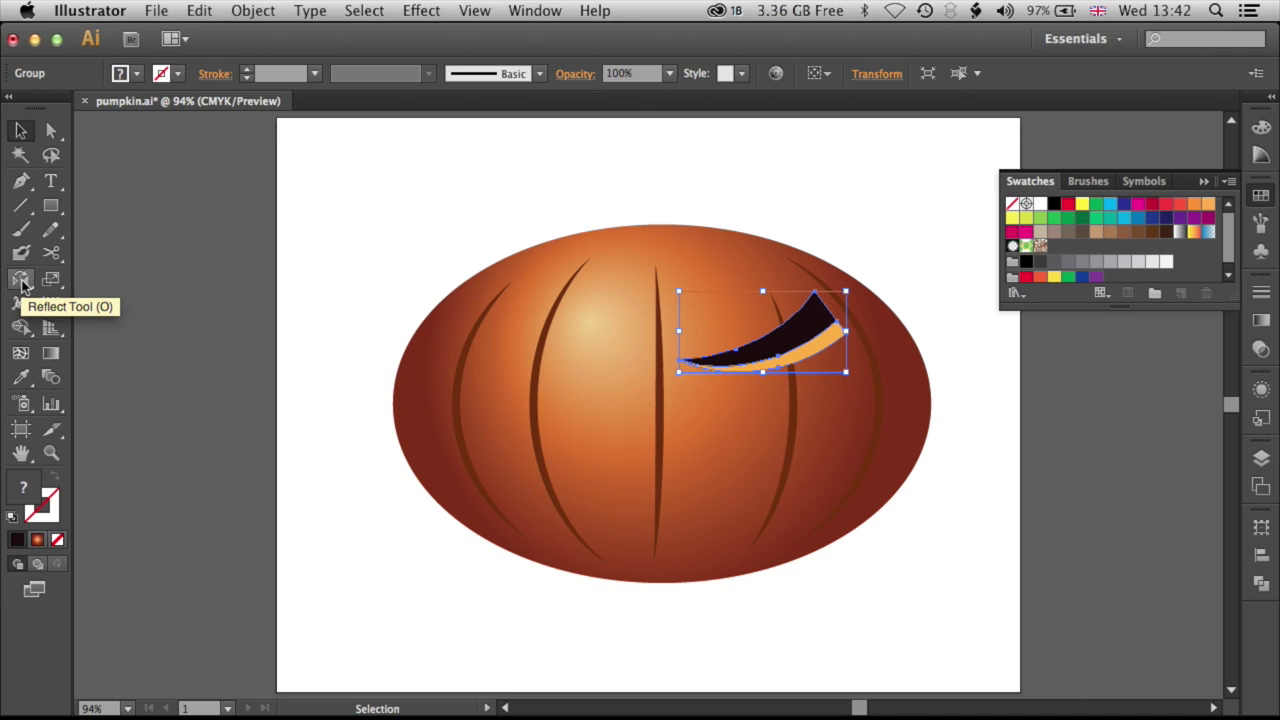
pyautogui.moveTo(22, 285); pyautogui.dragTo(111, 302)
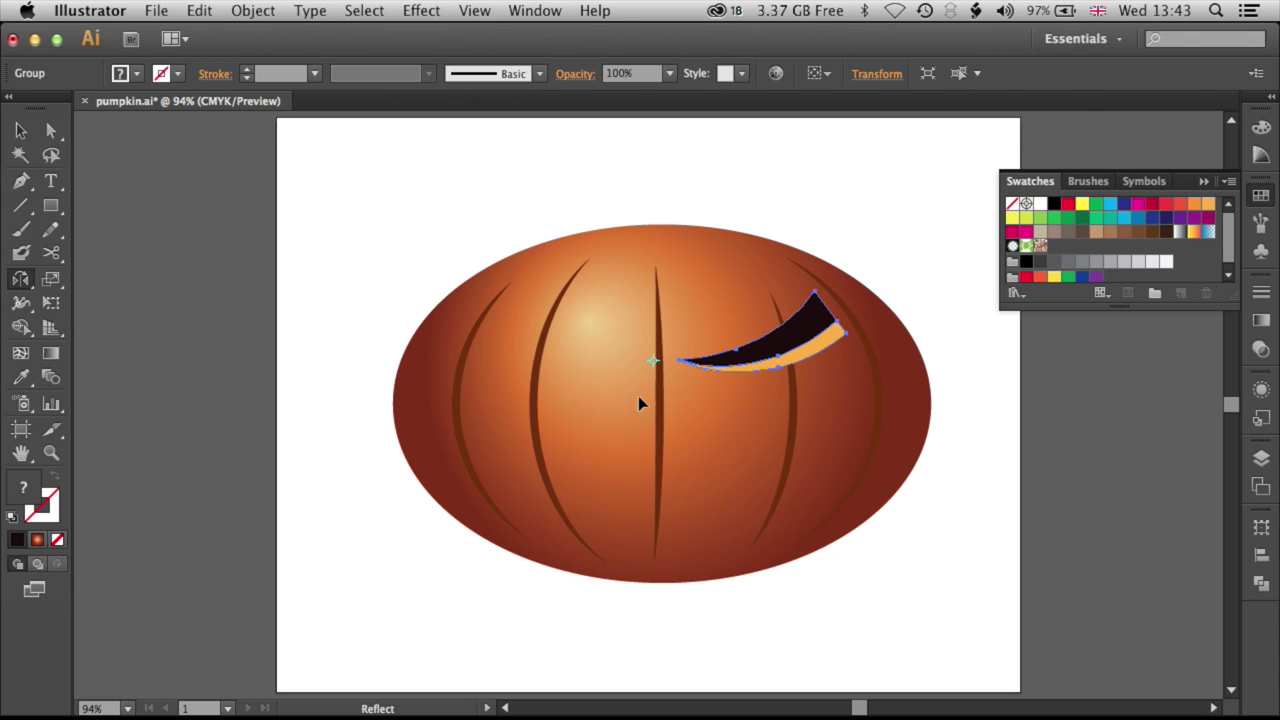
pyautogui.moveTo(648, 386); pyautogui.dragTo(671, 418)
pyautogui.press('v')
pyautogui.click(173, 201)
pyautogui.click(504, 372)
pyautogui.moveTo(500, 337); pyautogui.dragTo(514, 350)
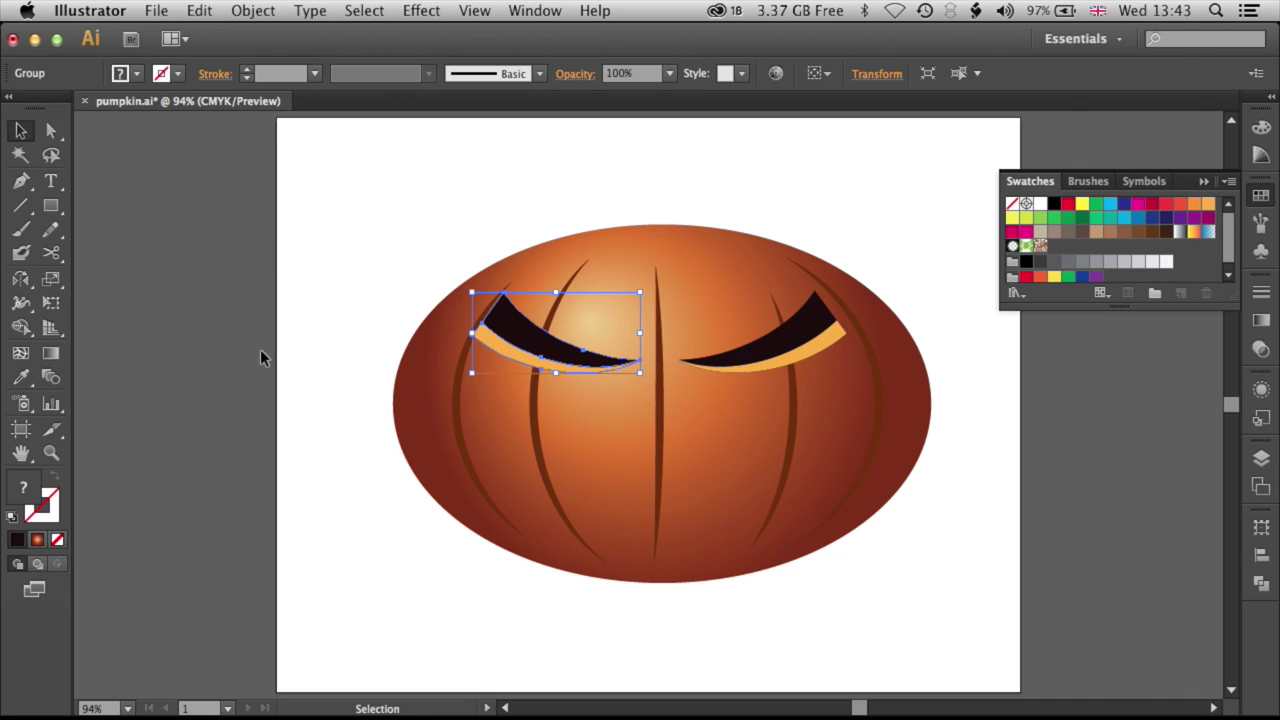
pyautogui.click(232, 357)
# Move the outer corner points of the left eye and its light orange highlight slightly inward.
pyautogui.press('super+equal')
pyautogui.press('super+equal')
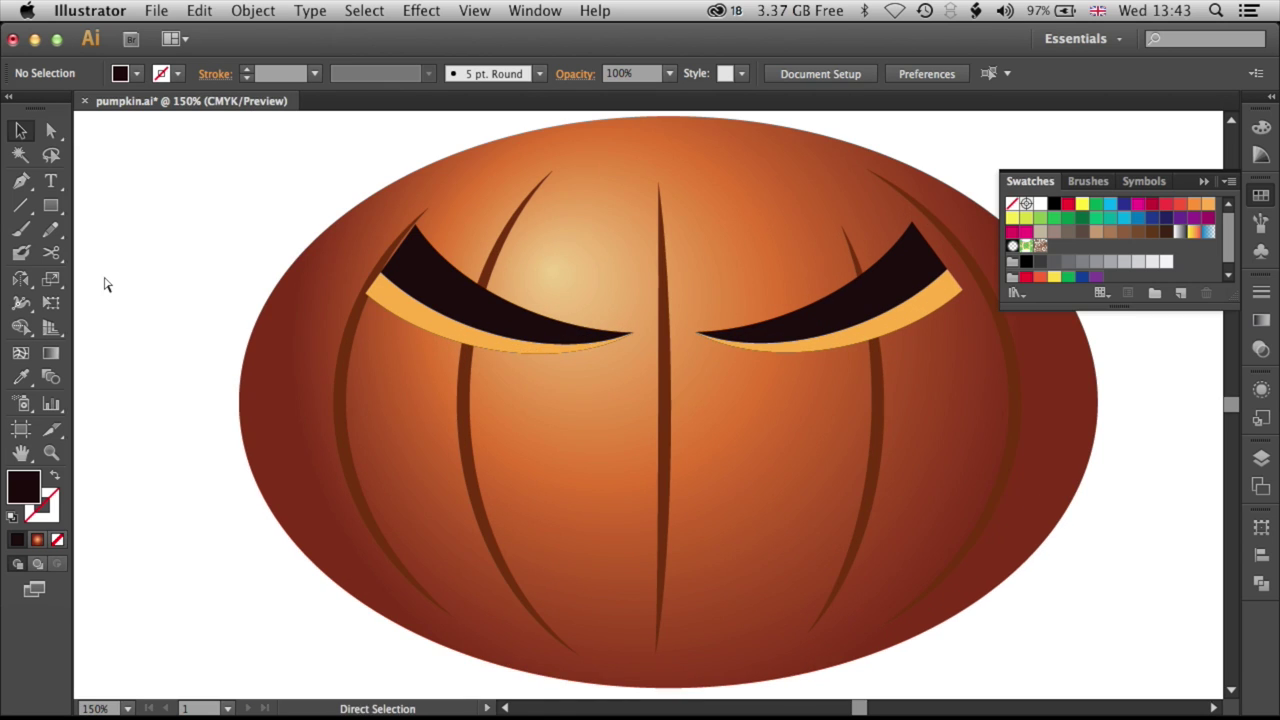
pyautogui.click(20, 377)
pyautogui.click(51, 130)
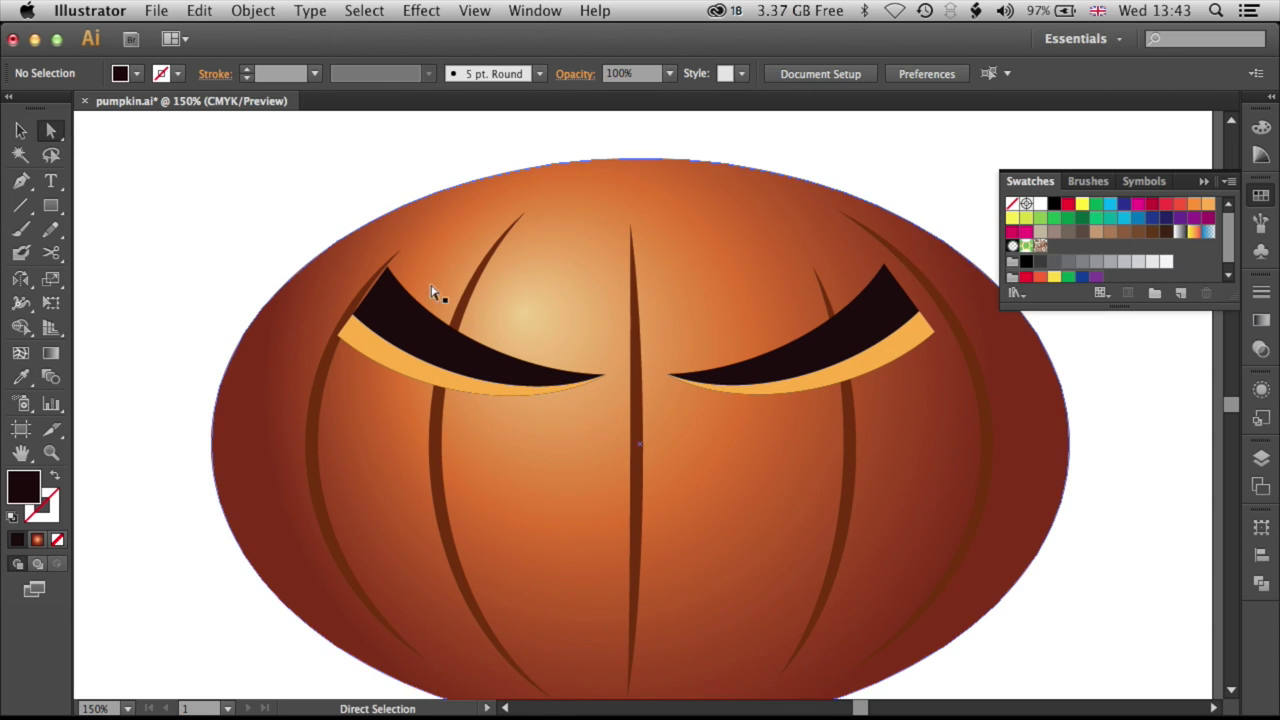
pyautogui.moveTo(389, 268); pyautogui.dragTo(395, 282)
pyautogui.moveTo(336, 340)
pyautogui.mouseDown()
pyautogui.moveTo(351, 351)
pyautogui.moveTo(366, 314)
pyautogui.moveTo(343, 334)
pyautogui.moveTo(354, 337)
pyautogui.mouseUp()
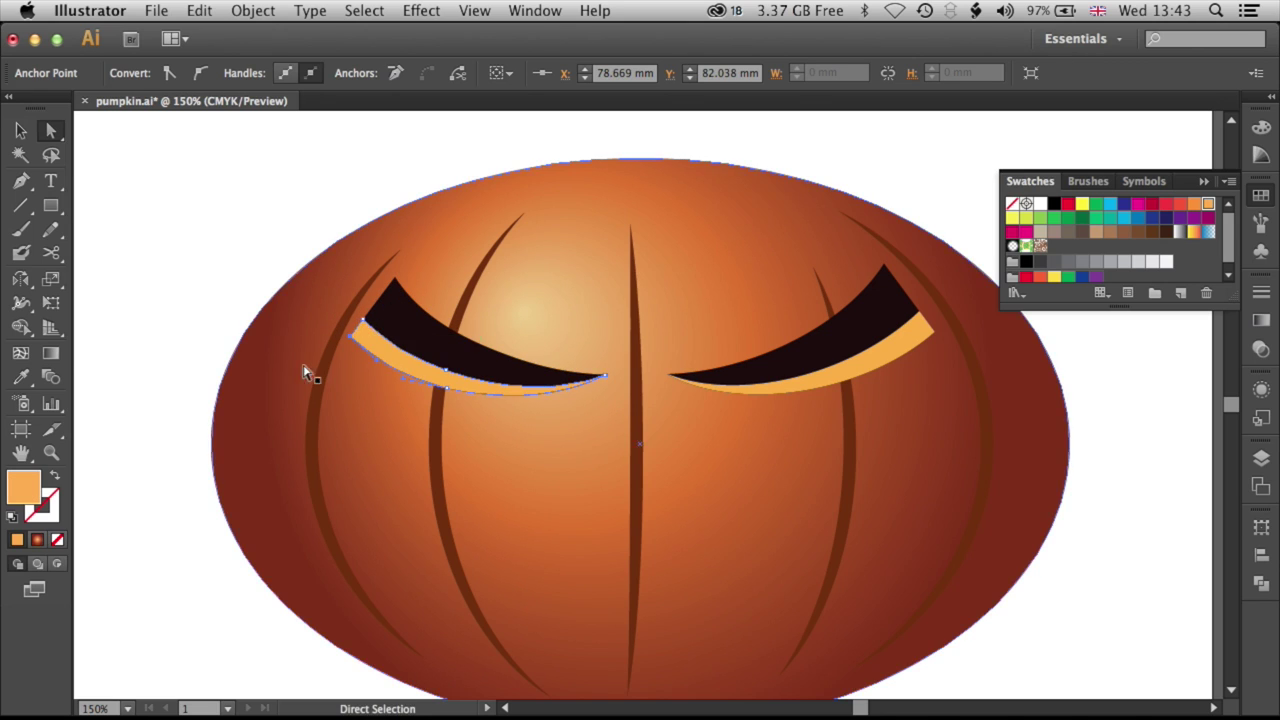
pyautogui.press('super+shift+a')
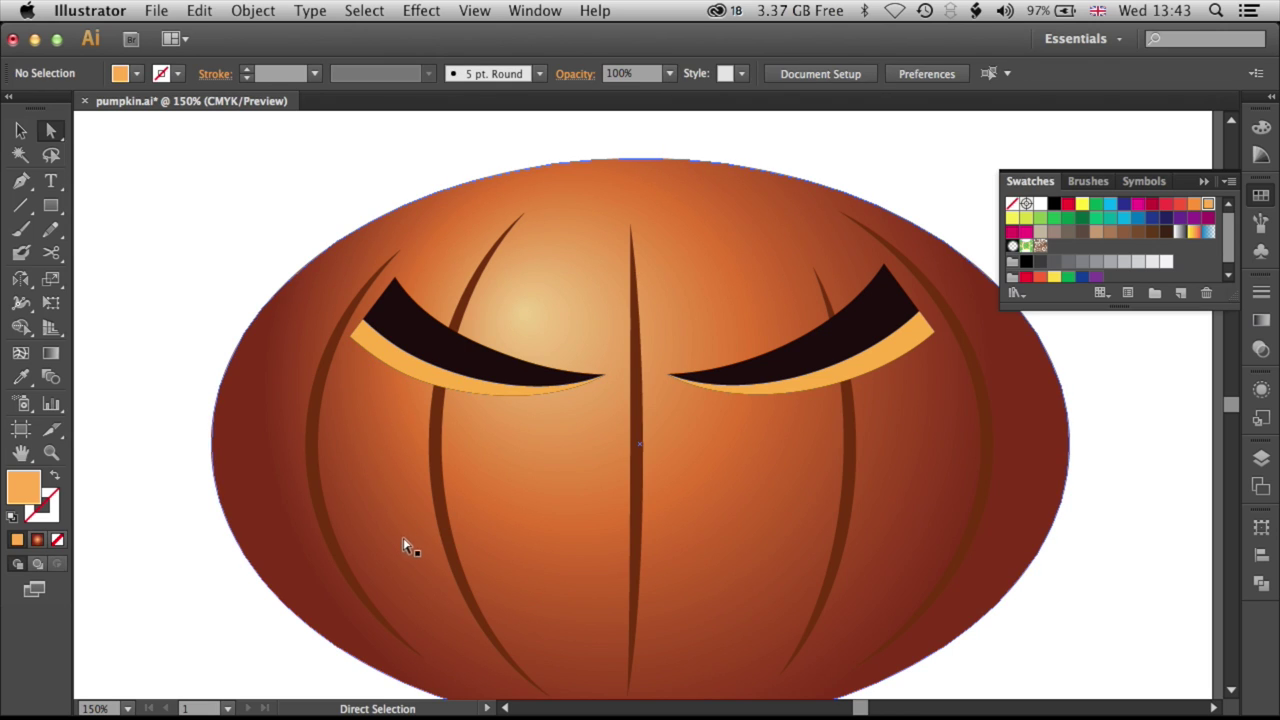
# Move the outer corner points of the right eye and its highlight's inner edge slightly up and outward.
pyautogui.moveTo(884, 270); pyautogui.dragTo(888, 260)
pyautogui.moveTo(921, 318); pyautogui.dragTo(928, 312)
pyautogui.click(920, 316)
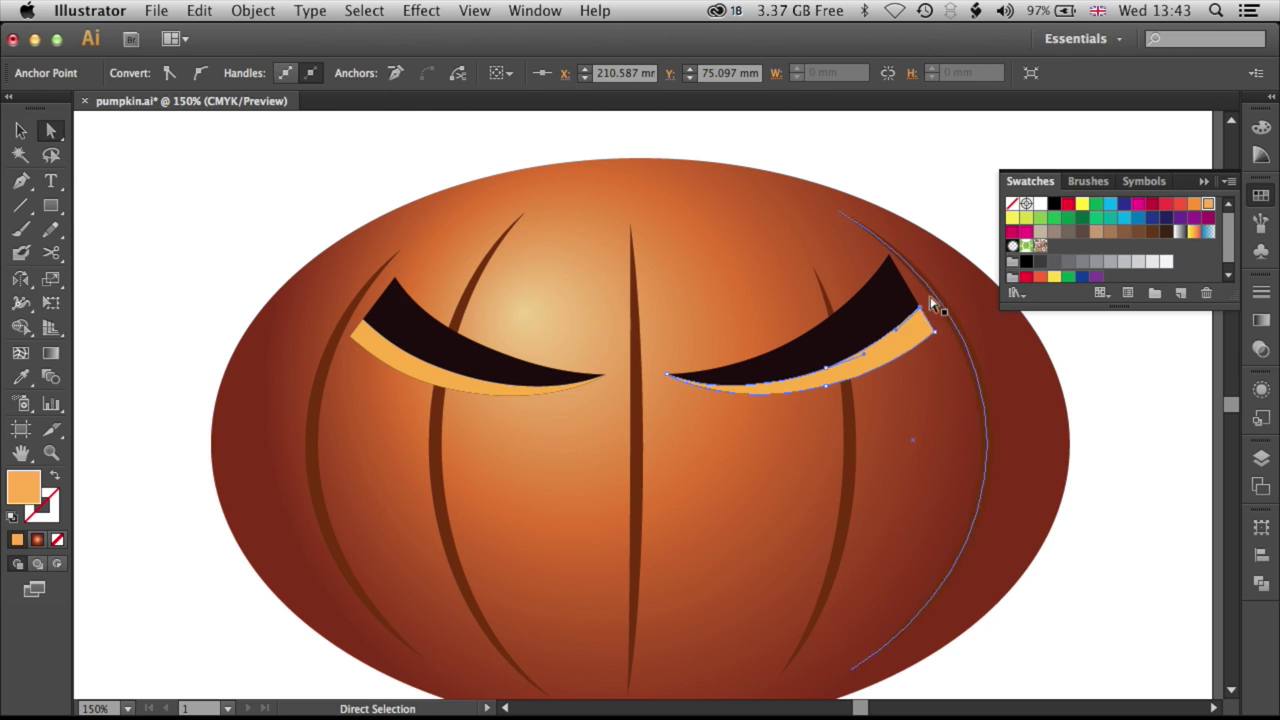
pyautogui.click(971, 186)
pyautogui.press('super+0')
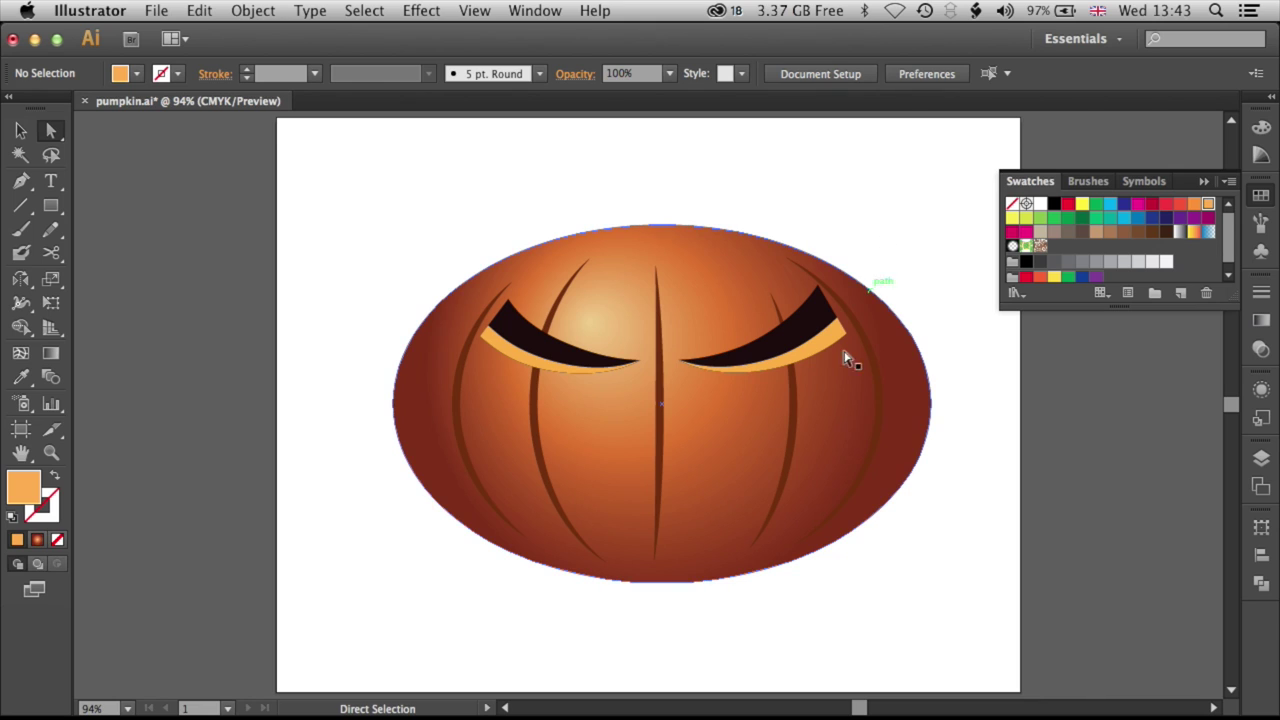
# Draw a small tilted triangular nose between and below the eyes with the Pen tool and stretch it slightly downward.
pyautogui.click(21, 180)
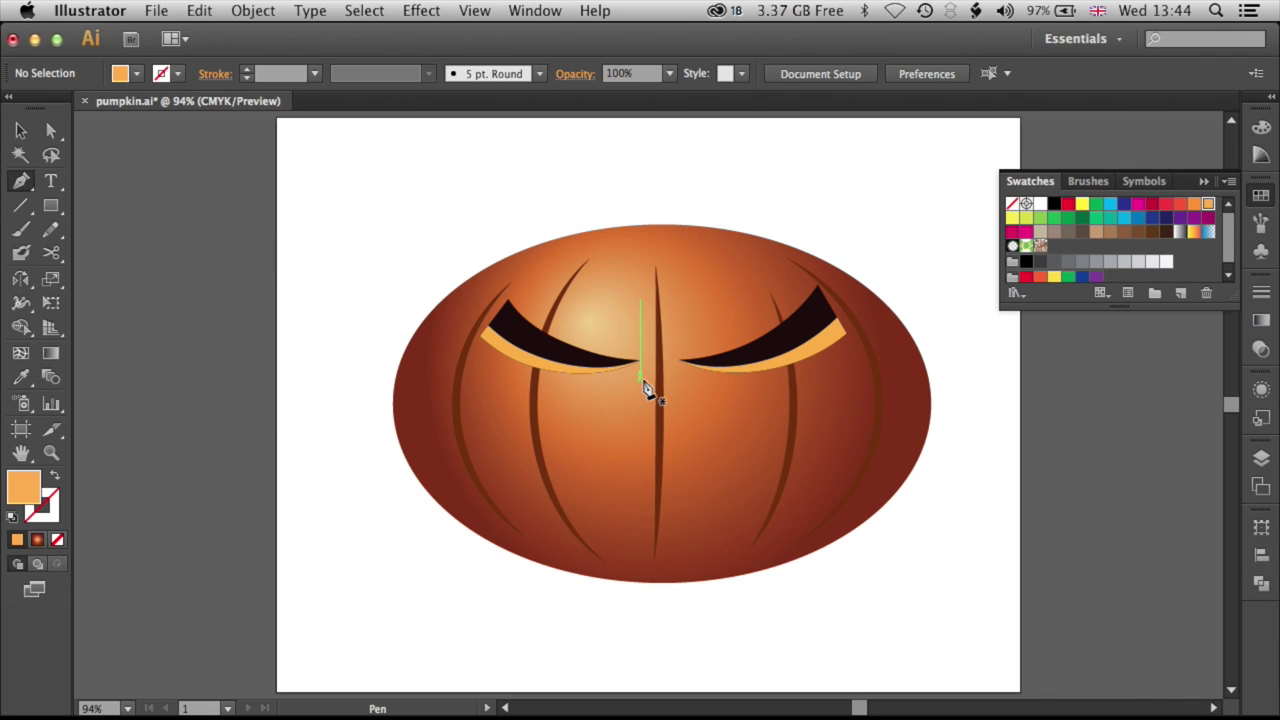
pyautogui.moveTo(648, 378); pyautogui.dragTo(673, 438)
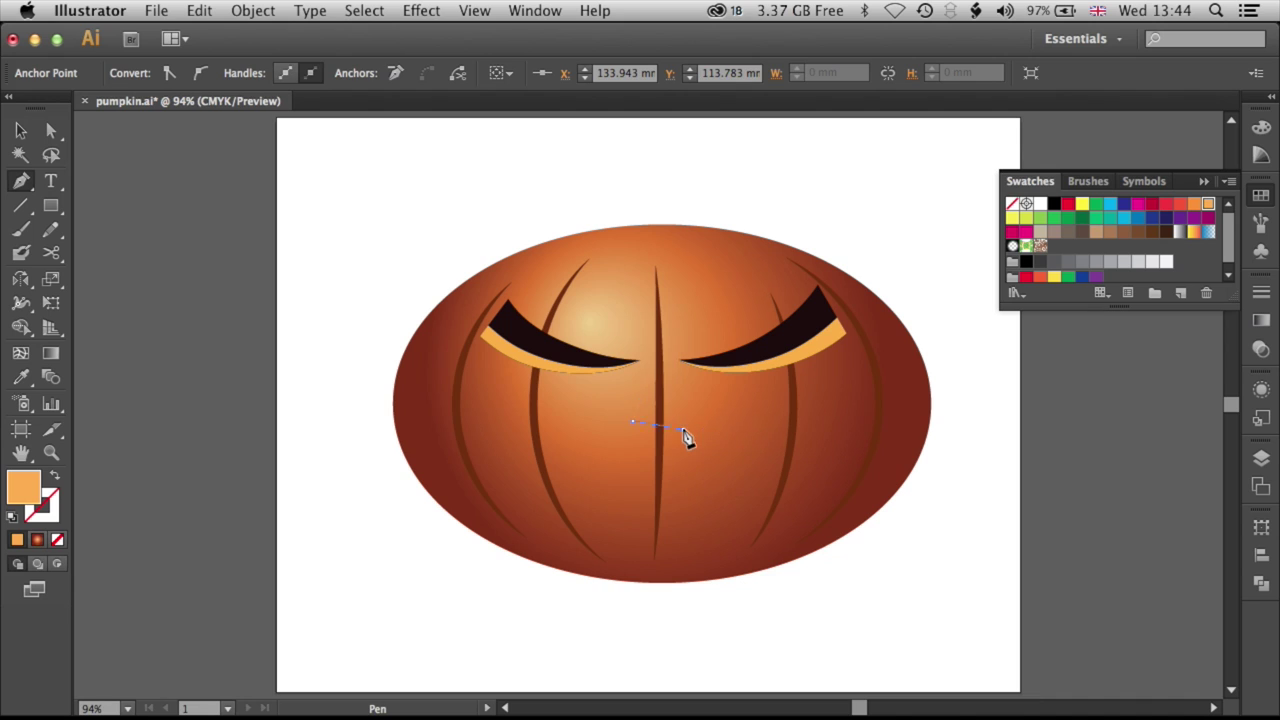
pyautogui.click(682, 428)
pyautogui.click(648, 376)
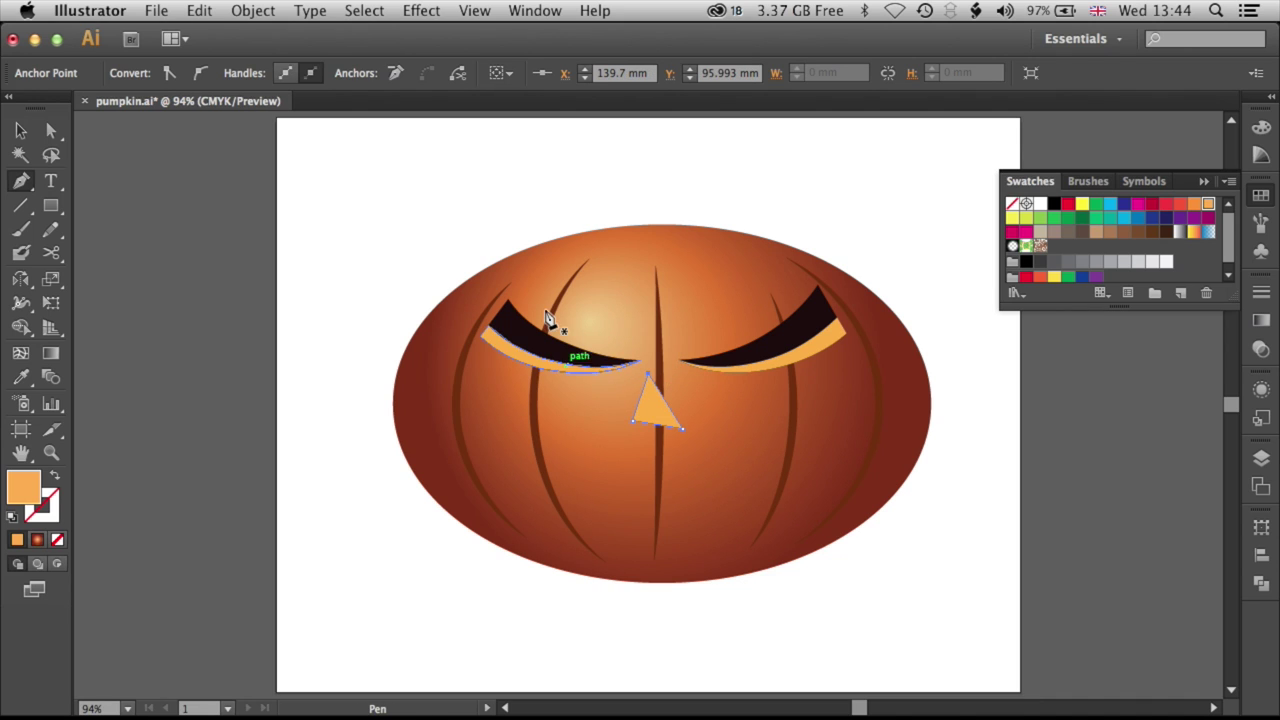
pyautogui.click(20, 130)
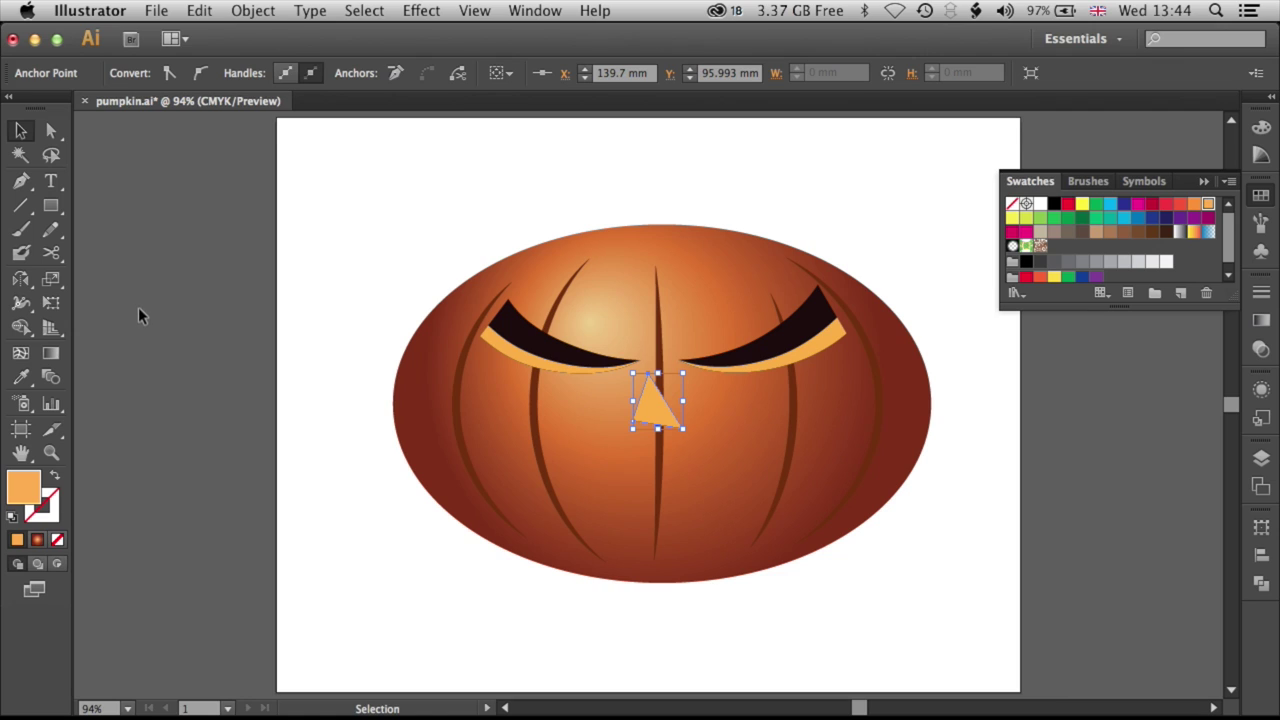
pyautogui.moveTo(658, 428); pyautogui.dragTo(659, 447)
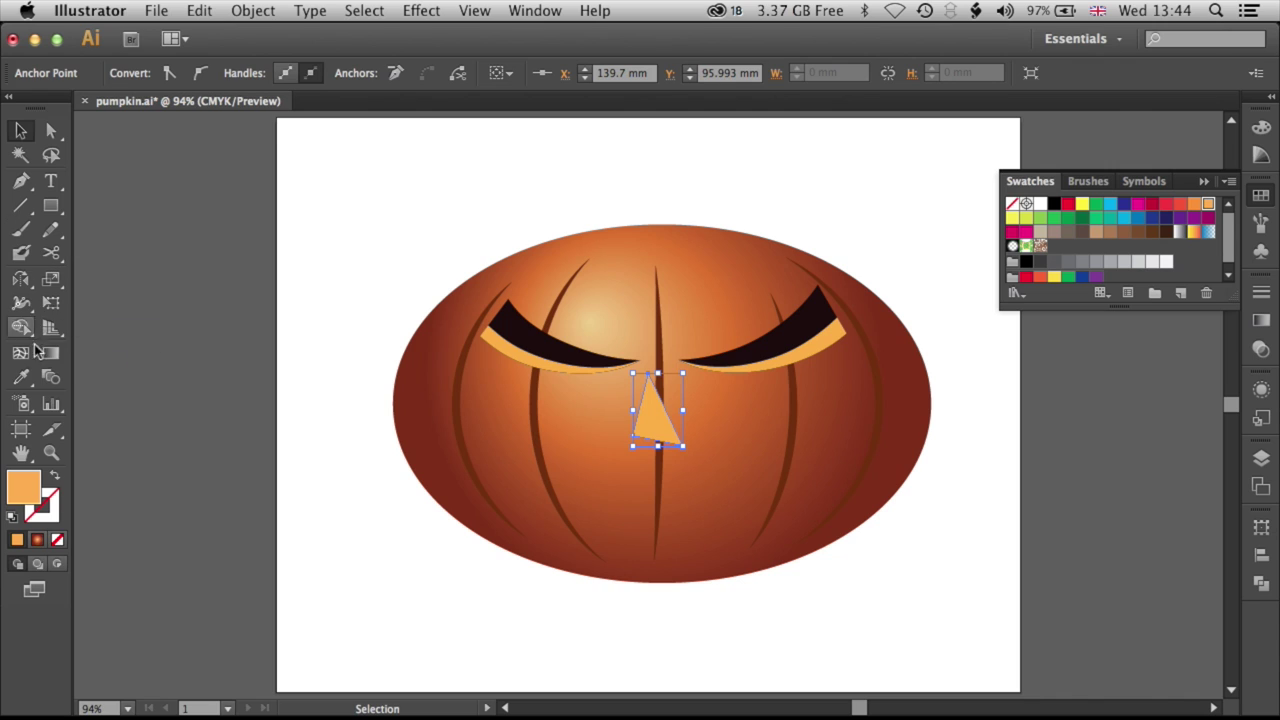
# Fill the nose triangle with the dark colour sampled from the eye using the Eyedropper.
pyautogui.click(21, 377)
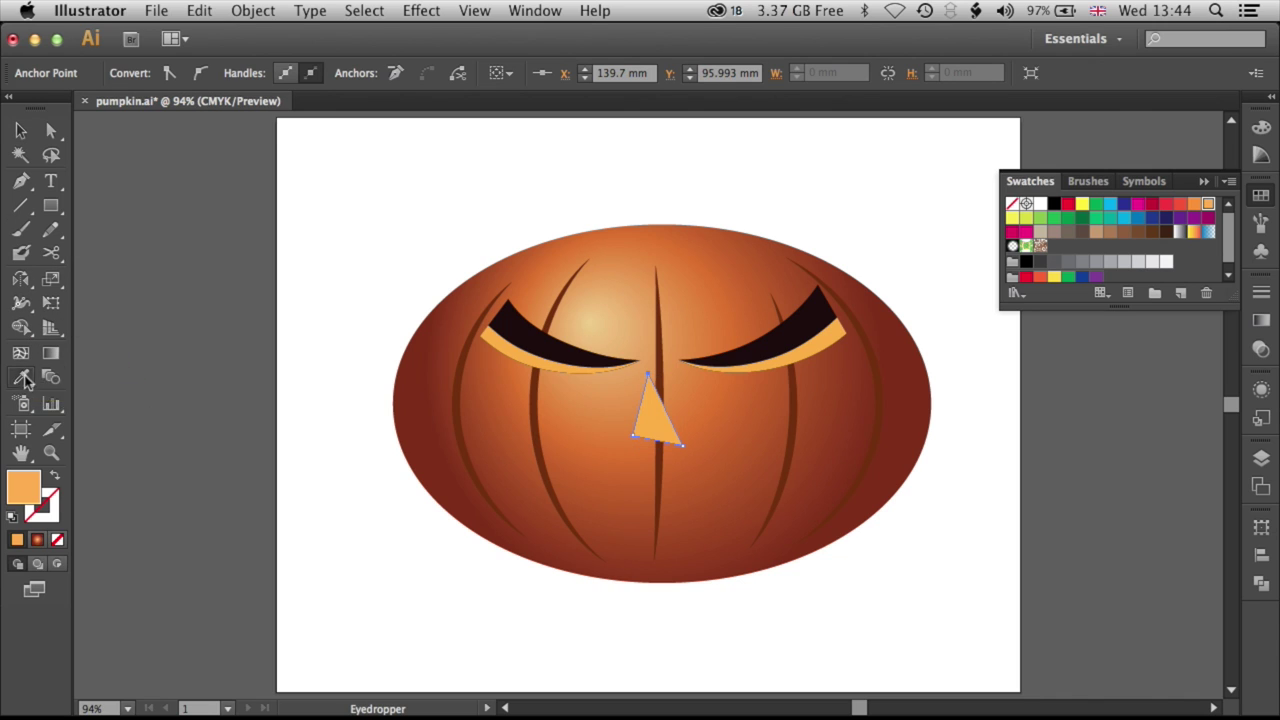
pyautogui.click(528, 324)
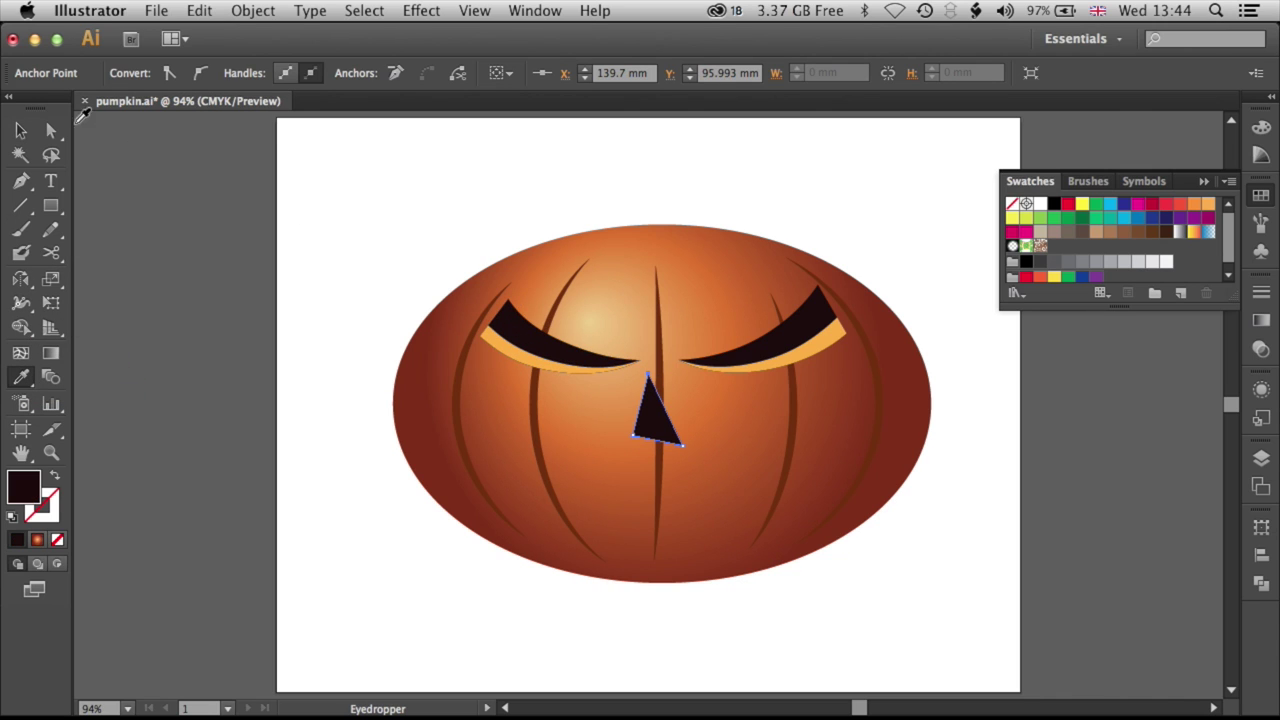
pyautogui.click(21, 130)
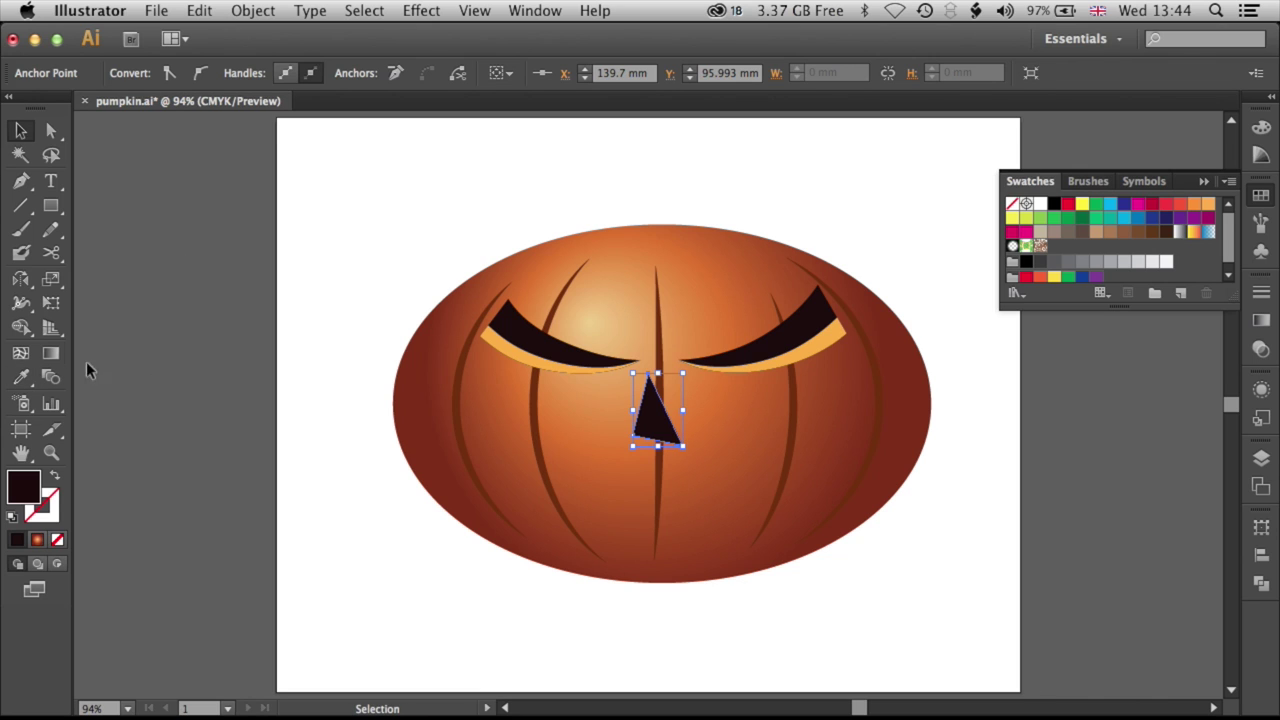
# Copy the nose triangle and paste it in place twice.
pyautogui.click(200, 11)
pyautogui.click(215, 104)
pyautogui.press('a')
pyautogui.press('v')
pyautogui.click(205, 10)
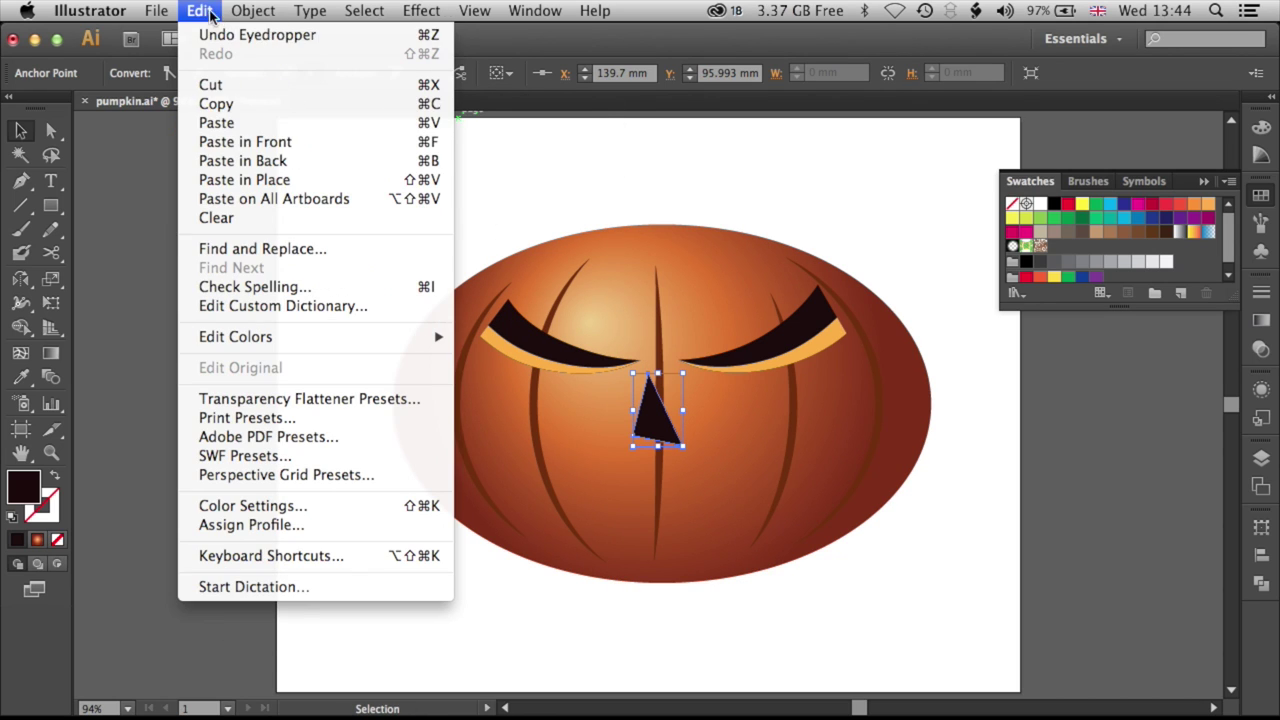
pyautogui.click(221, 181)
pyautogui.click(200, 10)
pyautogui.click(215, 182)
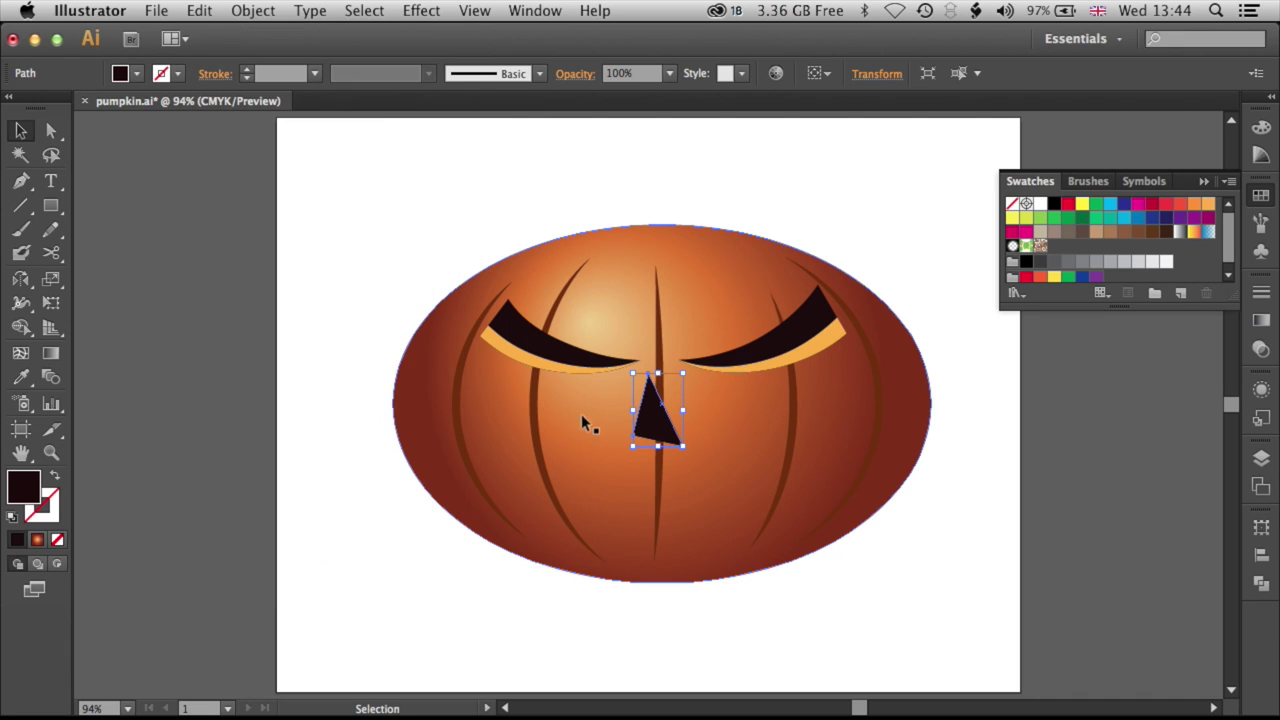
# Offset the top nose copy slightly up and to the right of the triangles beneath it.
pyautogui.moveTo(657, 425); pyautogui.dragTo(646, 408)
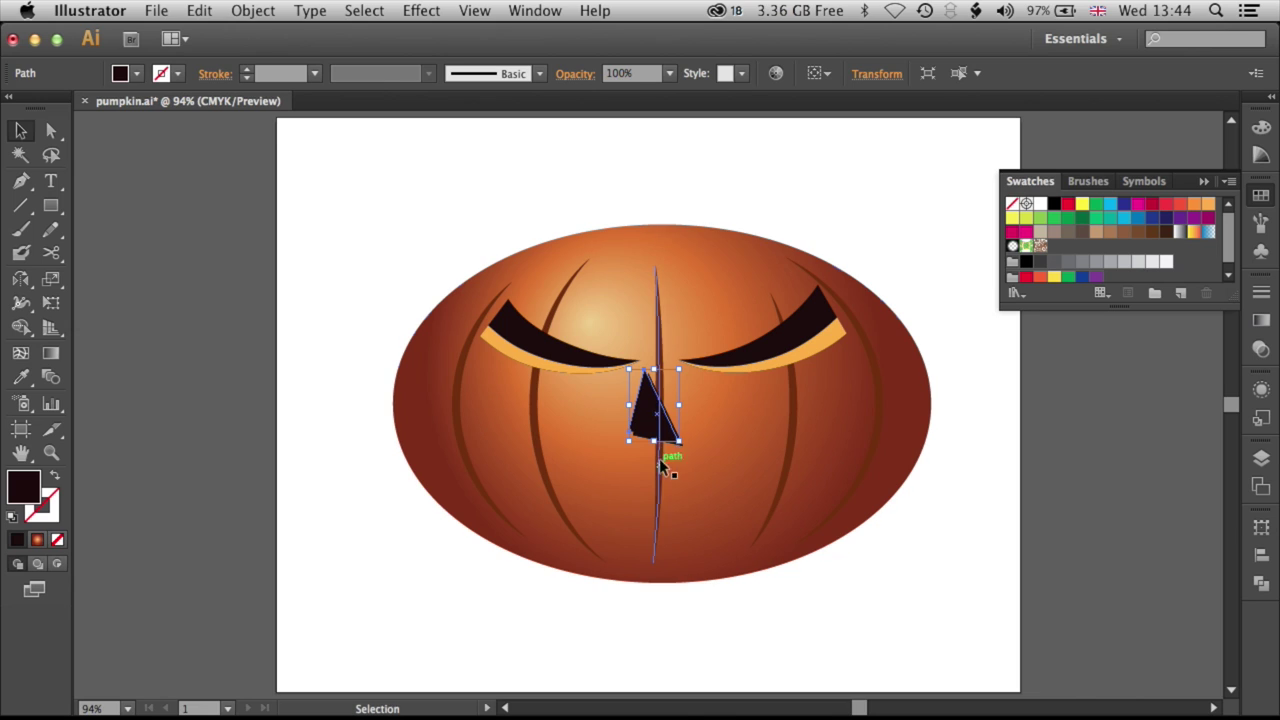
pyautogui.press('Right')
pyautogui.press('Right')
pyautogui.press('Right')
pyautogui.press('Right')
pyautogui.press('Right')
pyautogui.press('Right')
pyautogui.press('Right')
pyautogui.press('Right')
pyautogui.press('Right')
pyautogui.press('Right')
pyautogui.press('Right')
pyautogui.press('Right')
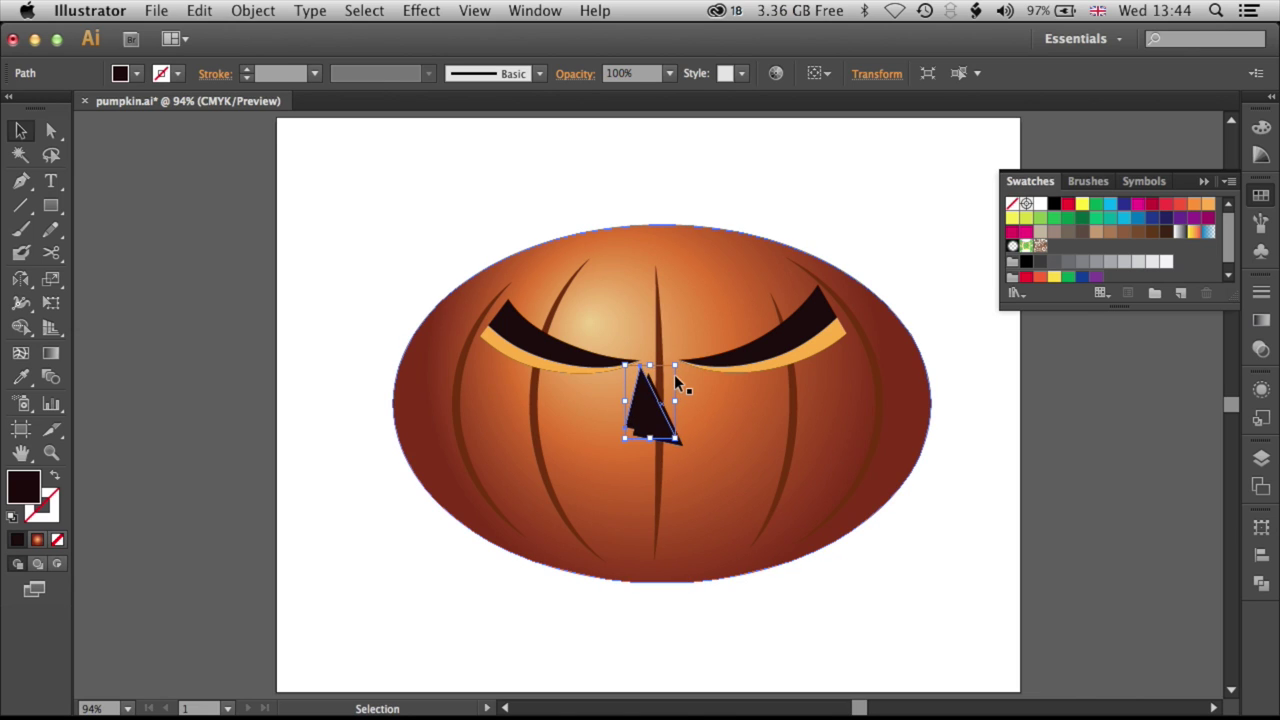
pyautogui.press('Down')
pyautogui.press('Down')
pyautogui.press('Down')
pyautogui.press('Down')
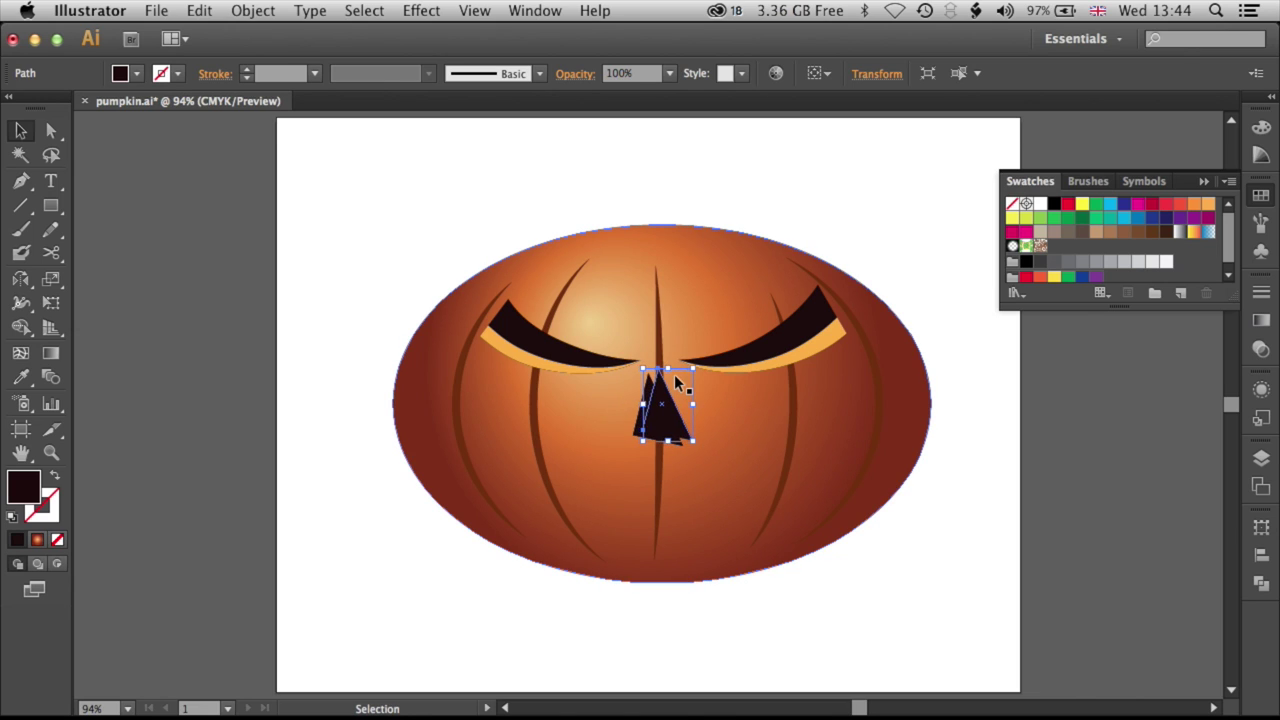
# Subtract the offset nose copy from the copy beneath with Minus Front and fill the remaining strip with the eyes' light orange.
pyautogui.keyDown('shift'); pyautogui.click(674, 378); pyautogui.keyUp('shift')
pyautogui.click(1261, 584)
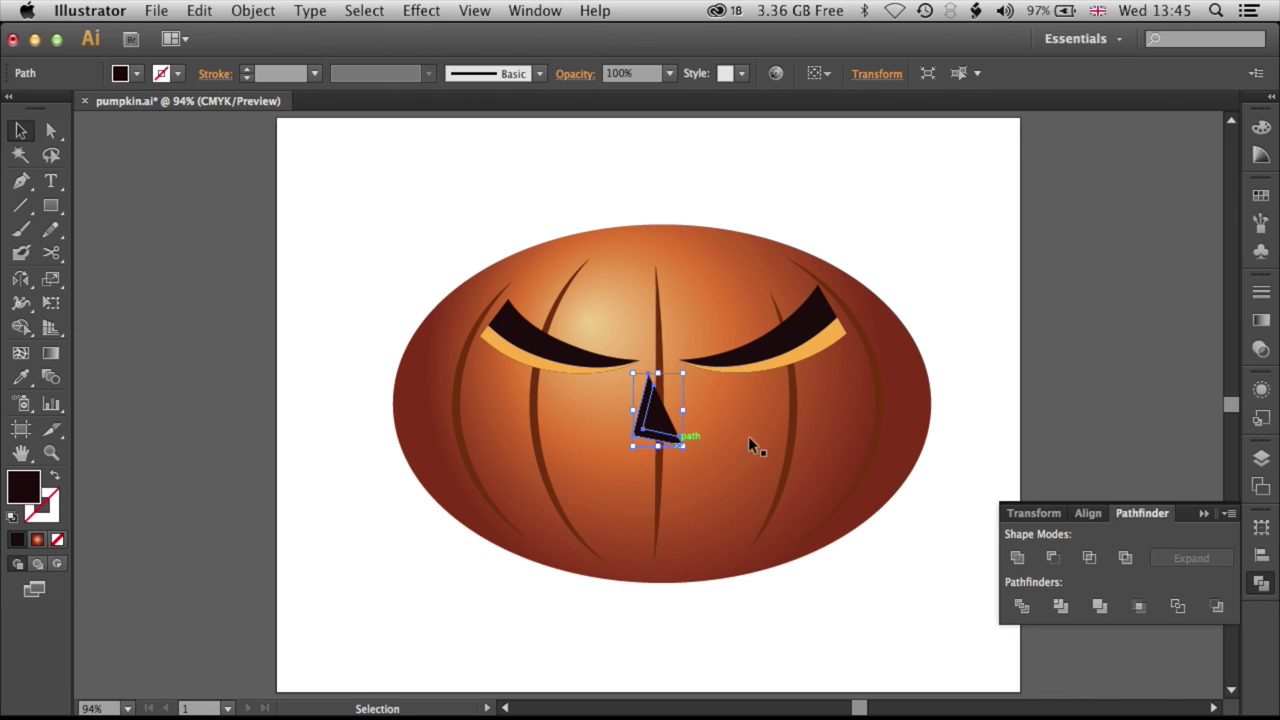
pyautogui.click(21, 377)
pyautogui.click(537, 352)
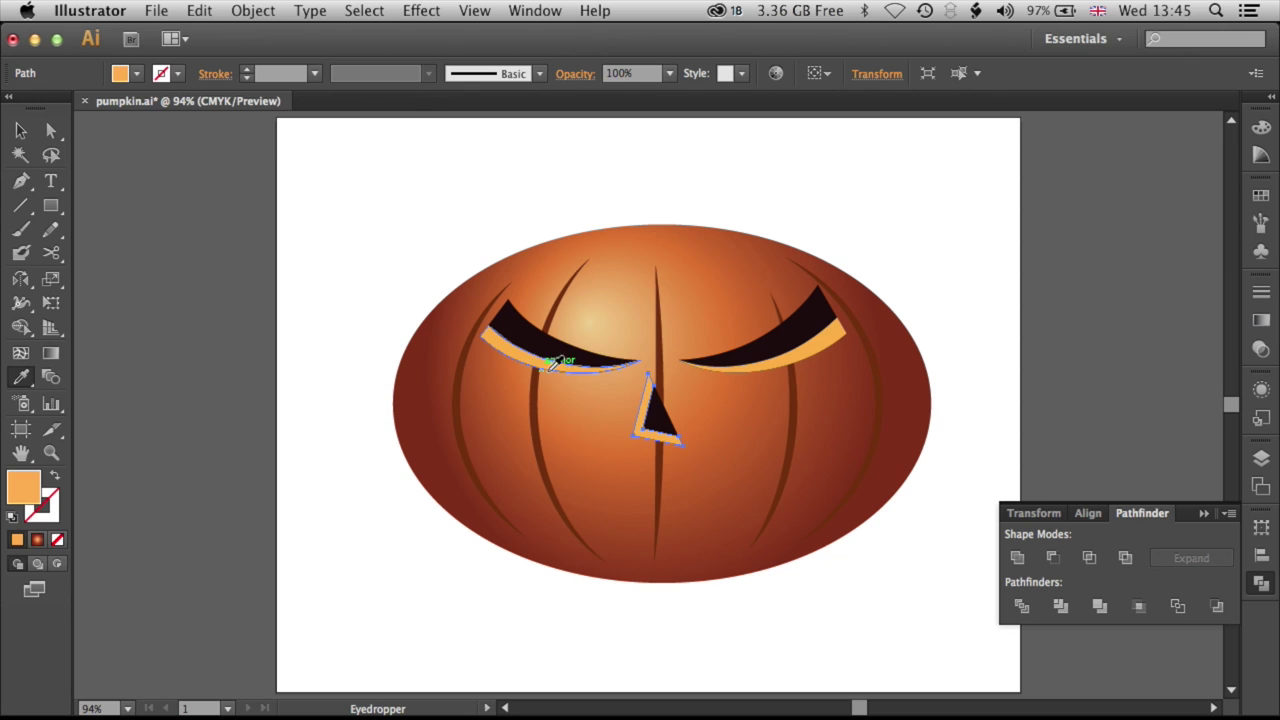
pyautogui.click(20, 131)
pyautogui.click(186, 218)
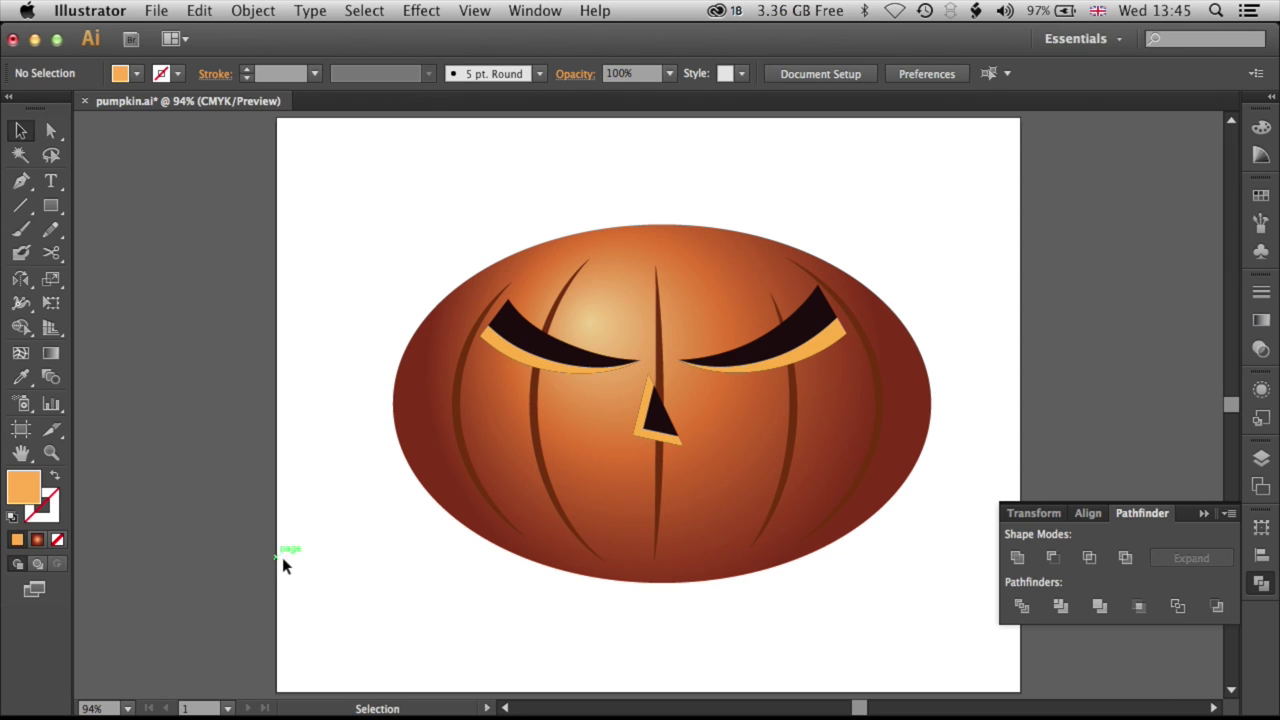
# Move the inner top and lower-left corner points of the nose highlight outward to narrow its left strip.
pyautogui.press('super')
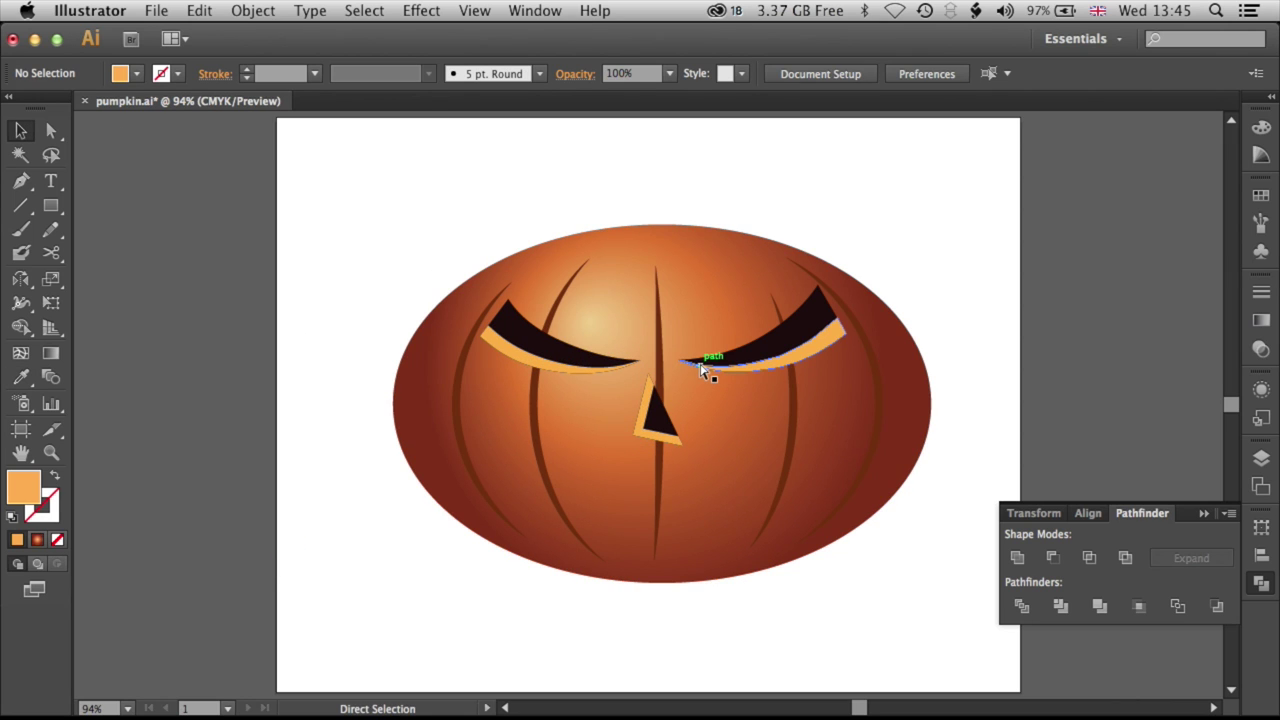
pyautogui.press('super+equal')
pyautogui.press('super+equal')
pyautogui.press('super+equal')
pyautogui.press('super+equal')
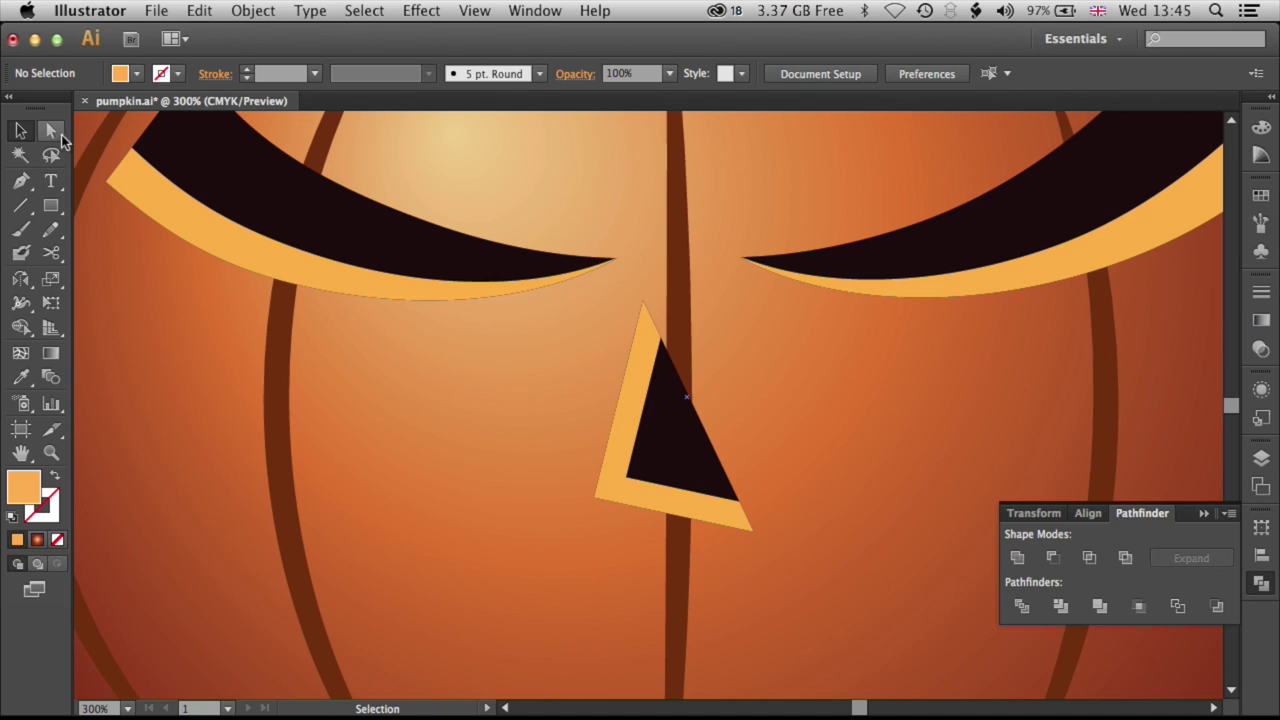
pyautogui.click(52, 132)
pyautogui.moveTo(657, 356); pyautogui.dragTo(648, 327)
pyautogui.moveTo(647, 483); pyautogui.dragTo(614, 482)
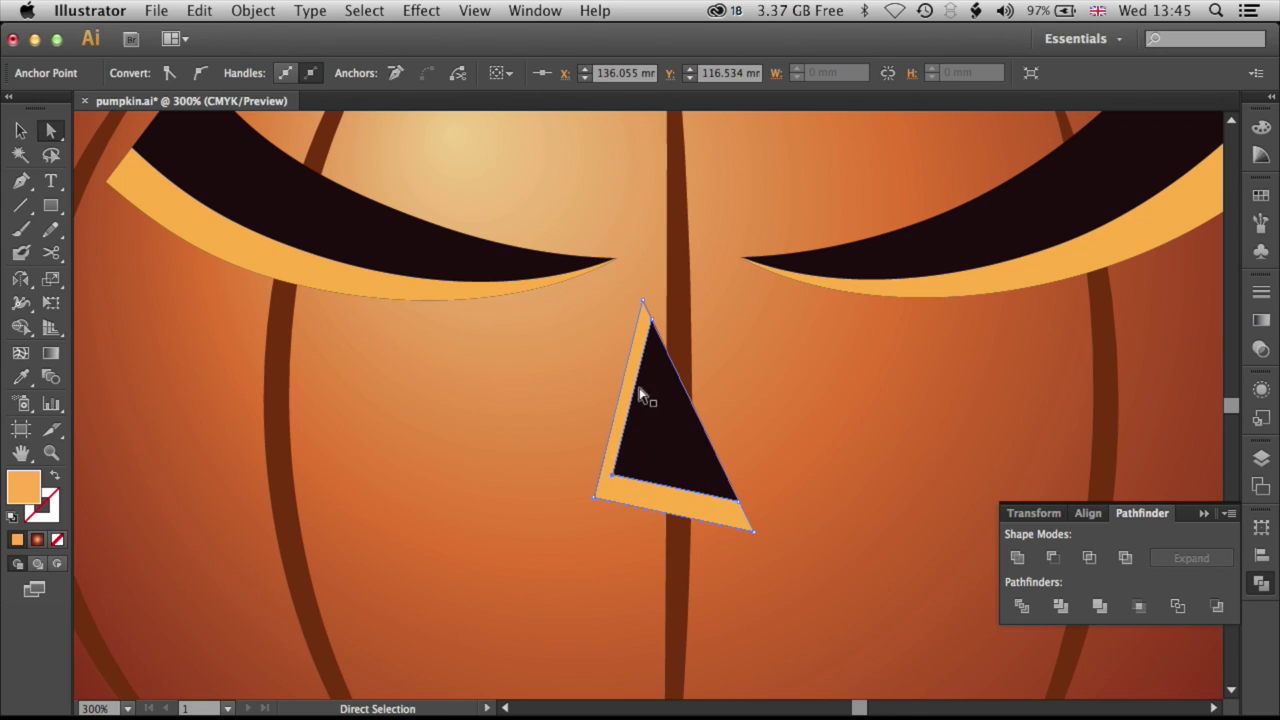
pyautogui.press('super')
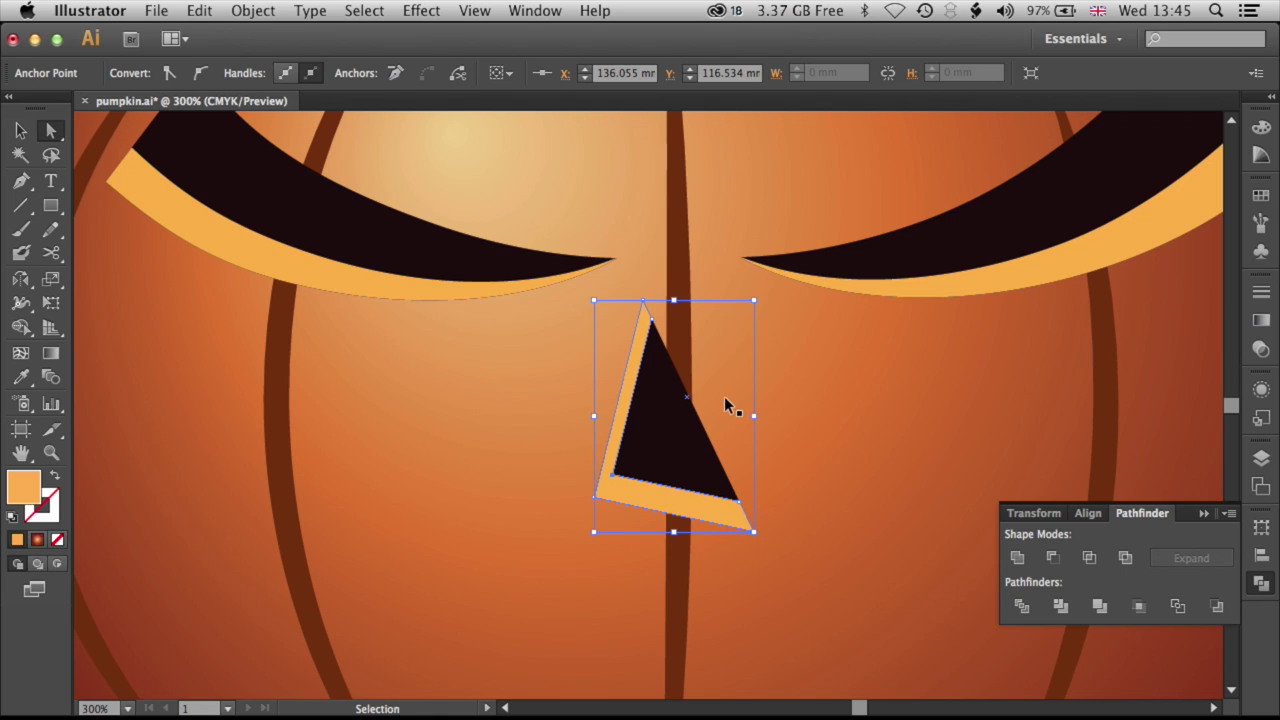
pyautogui.moveTo(643, 301); pyautogui.dragTo(644, 302)
pyautogui.press('super')
pyautogui.press('super+0')
pyautogui.press('super+shift+a')
pyautogui.press('v')
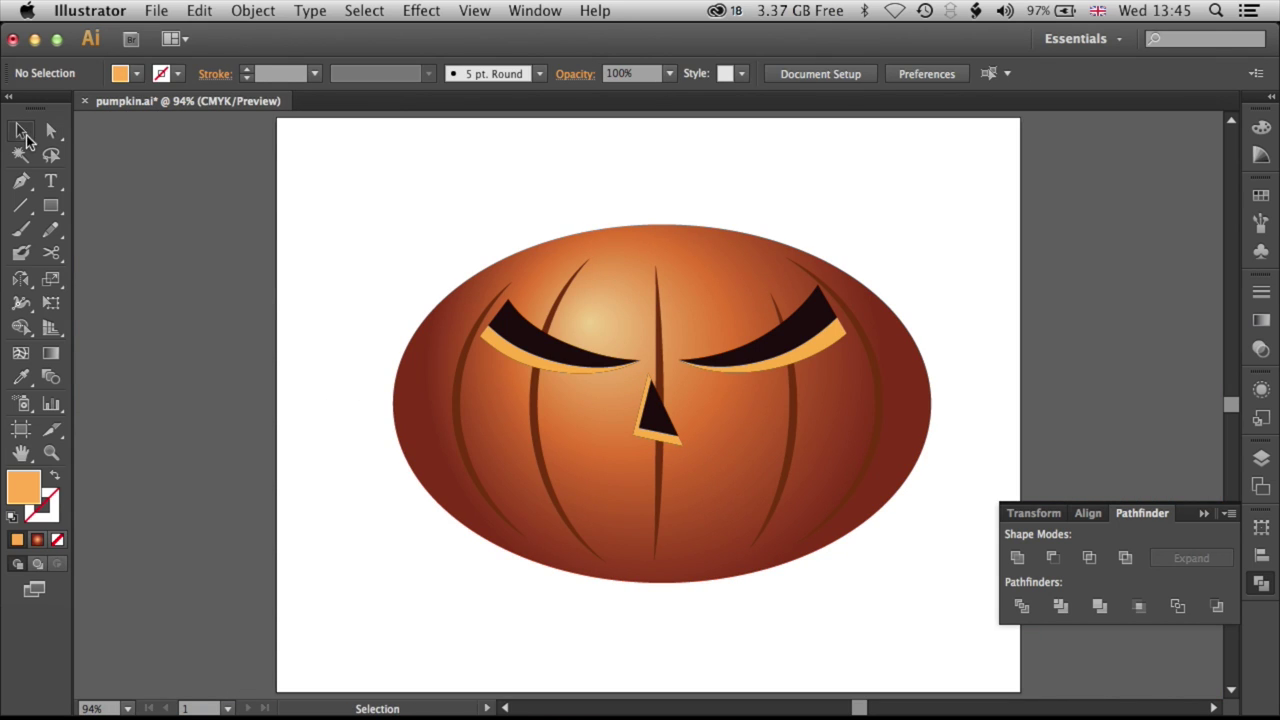
# Copy the pumpkin's gradient body ellipse and paste it in place on top of the face.
pyautogui.click(428, 386)
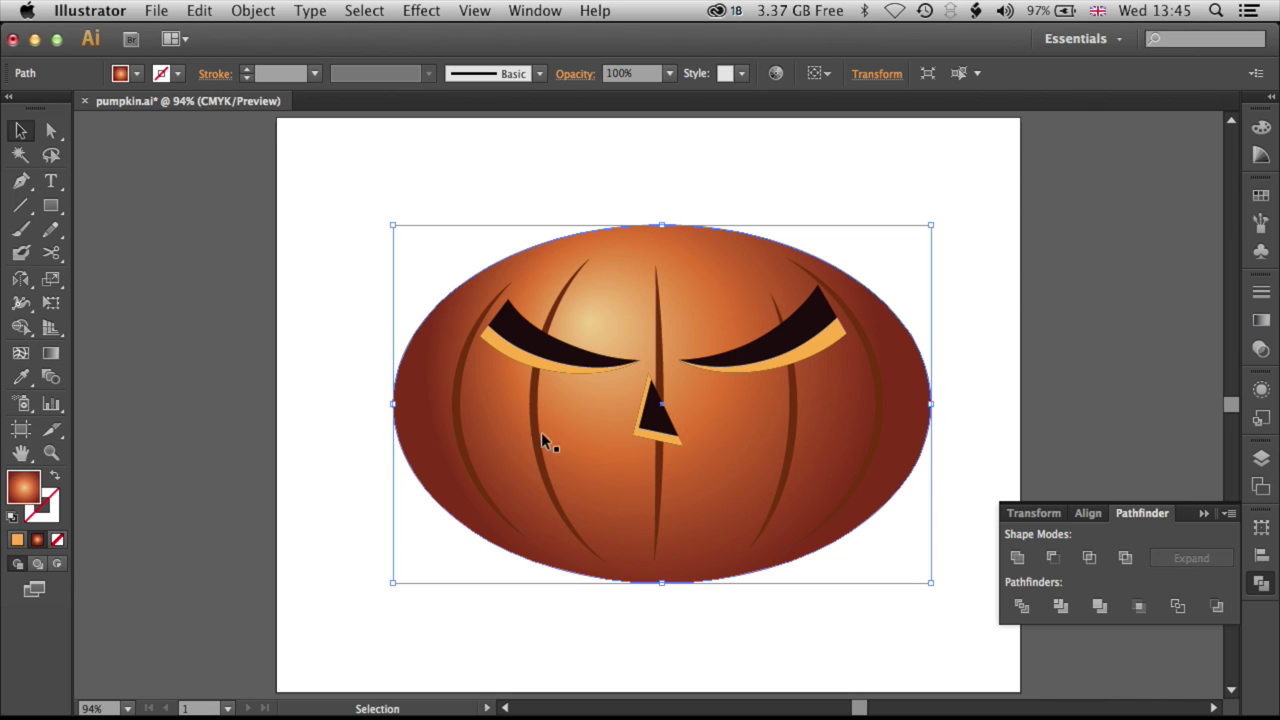
pyautogui.press('a')
pyautogui.press('v')
pyautogui.click(198, 13)
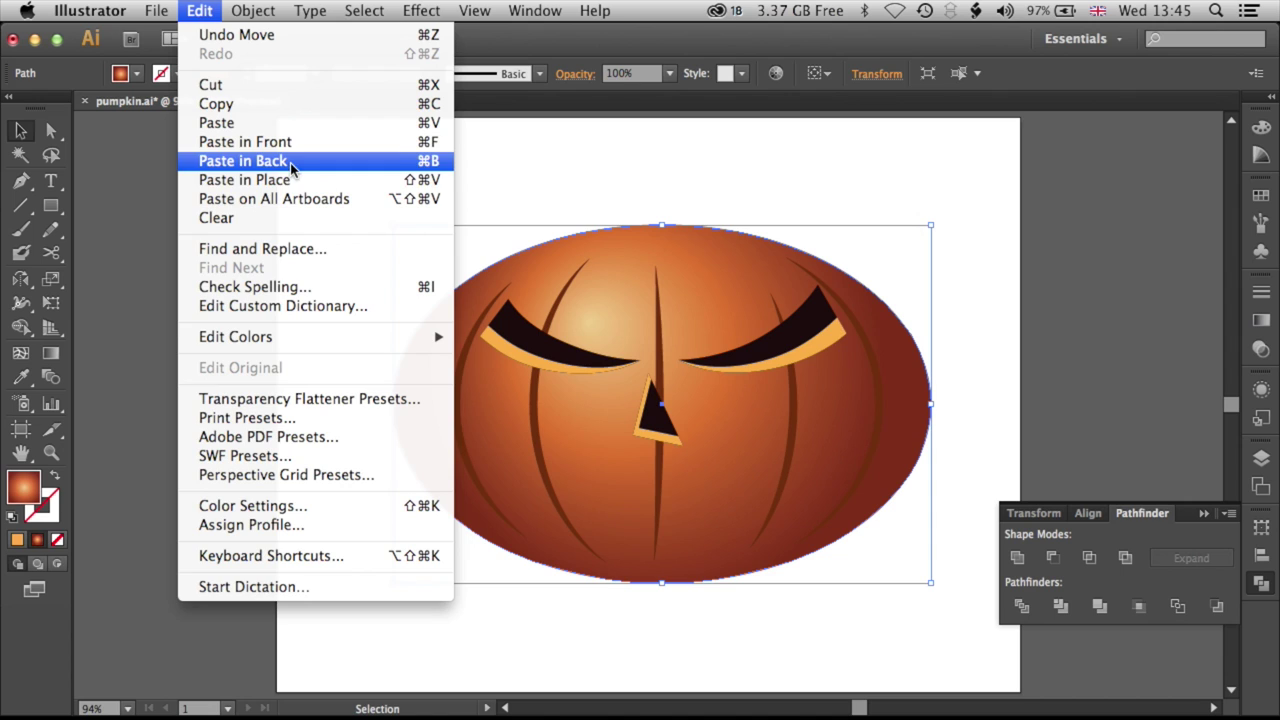
pyautogui.click(290, 180)
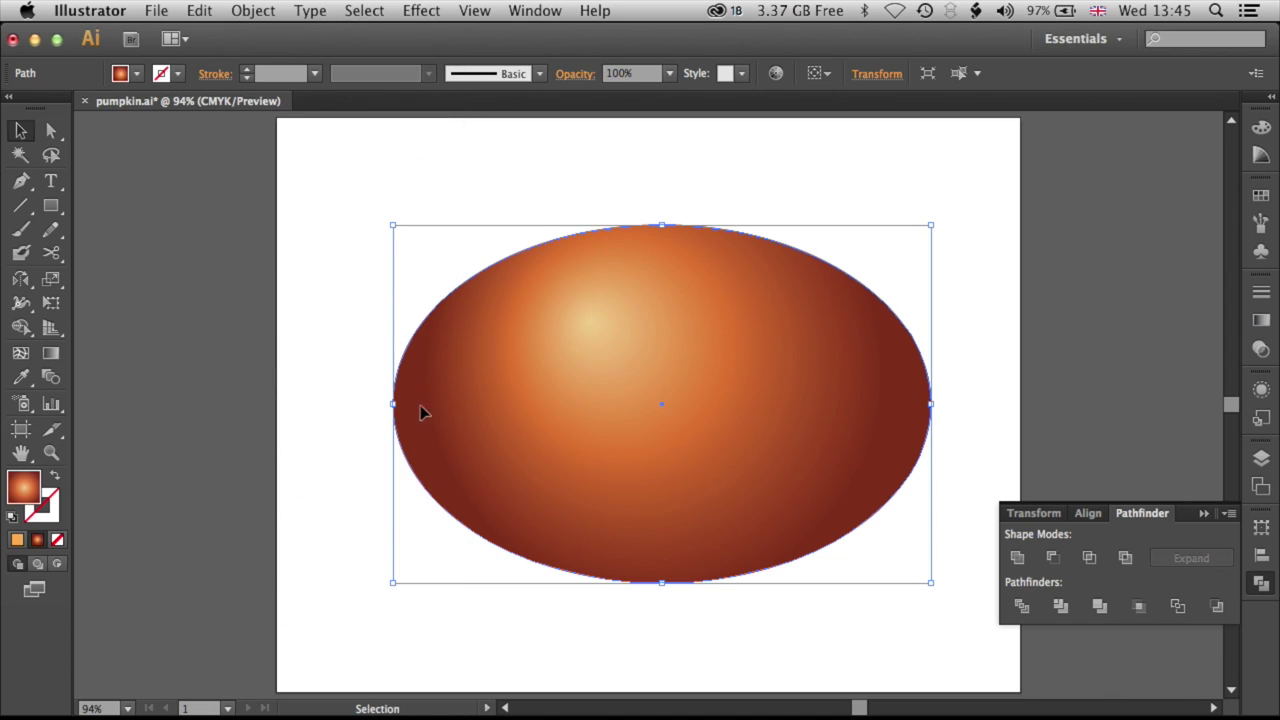
# Resize the pasted ellipse by pulling both sides inward, raising its lower edge slightly and extending its top above the pumpkin.
pyautogui.moveTo(393, 404); pyautogui.dragTo(467, 404)
pyautogui.moveTo(931, 404); pyautogui.dragTo(867, 404)
pyautogui.moveTo(666, 582); pyautogui.dragTo(666, 571)
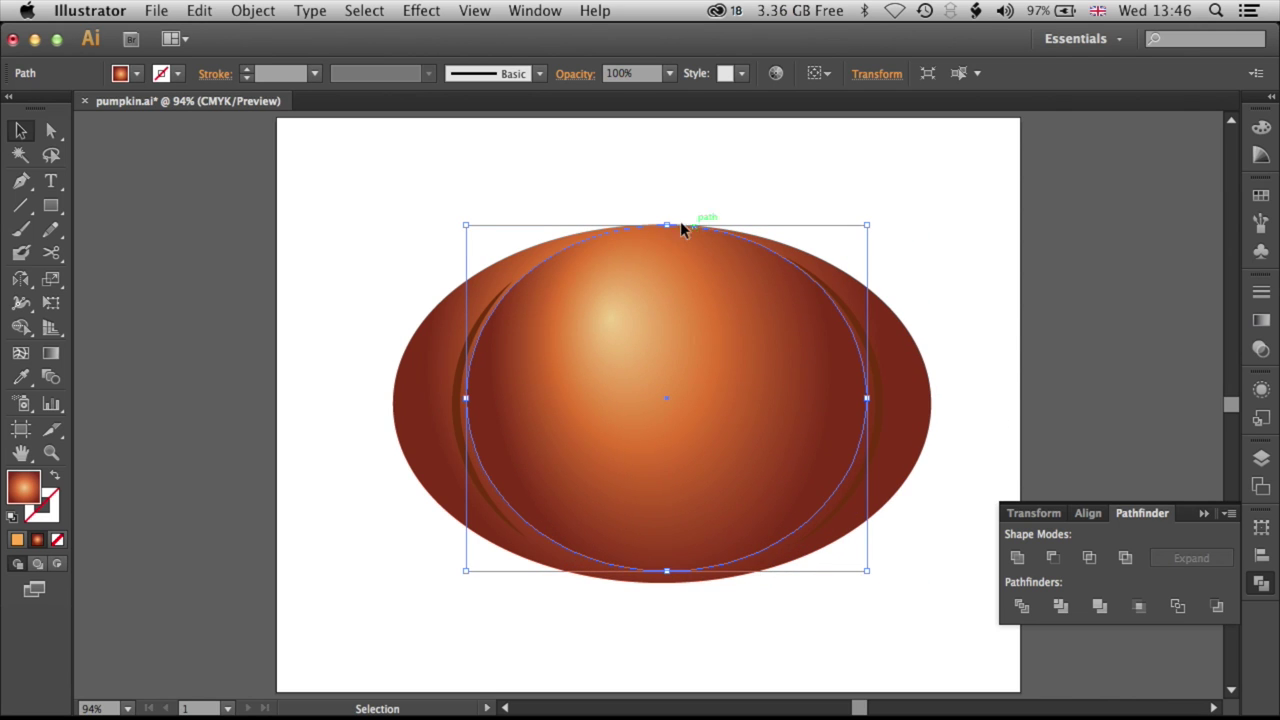
pyautogui.moveTo(670, 228); pyautogui.dragTo(676, 186)
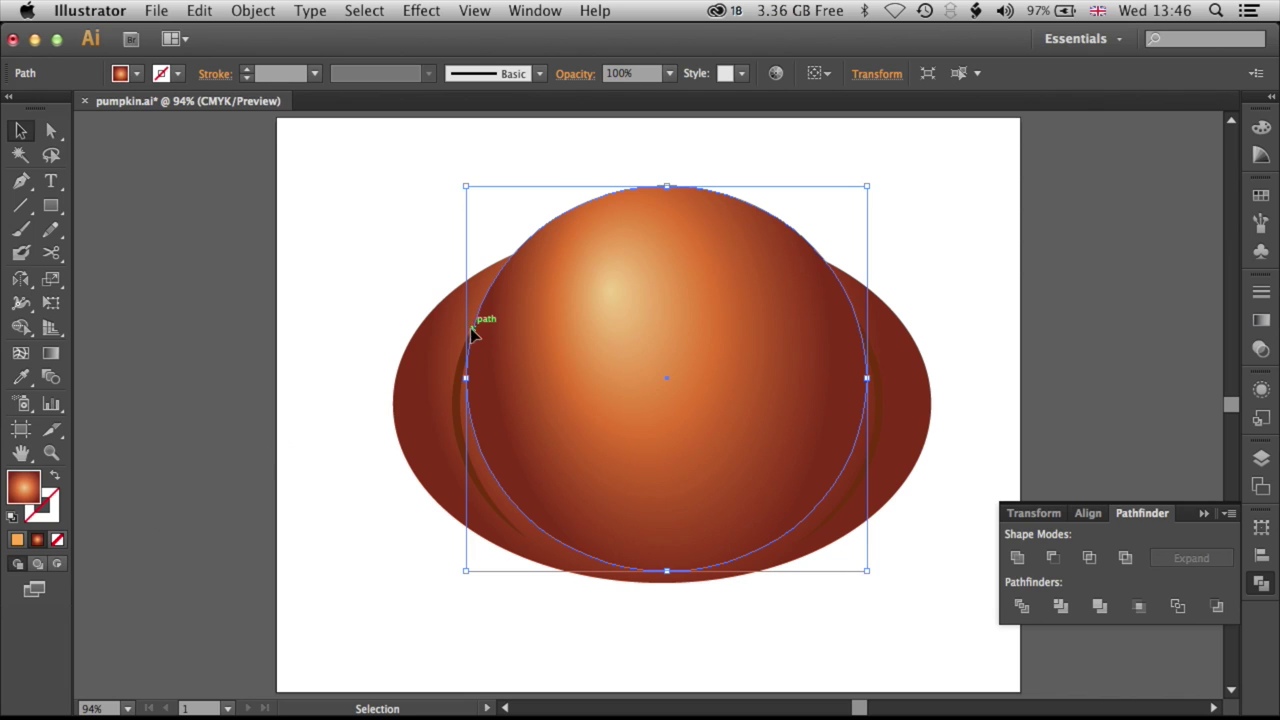
# Fill the resized ellipse with the eyes' dark colour and place it back centred over the pumpkin's face.
pyautogui.moveTo(542, 371); pyautogui.dragTo(673, 373)
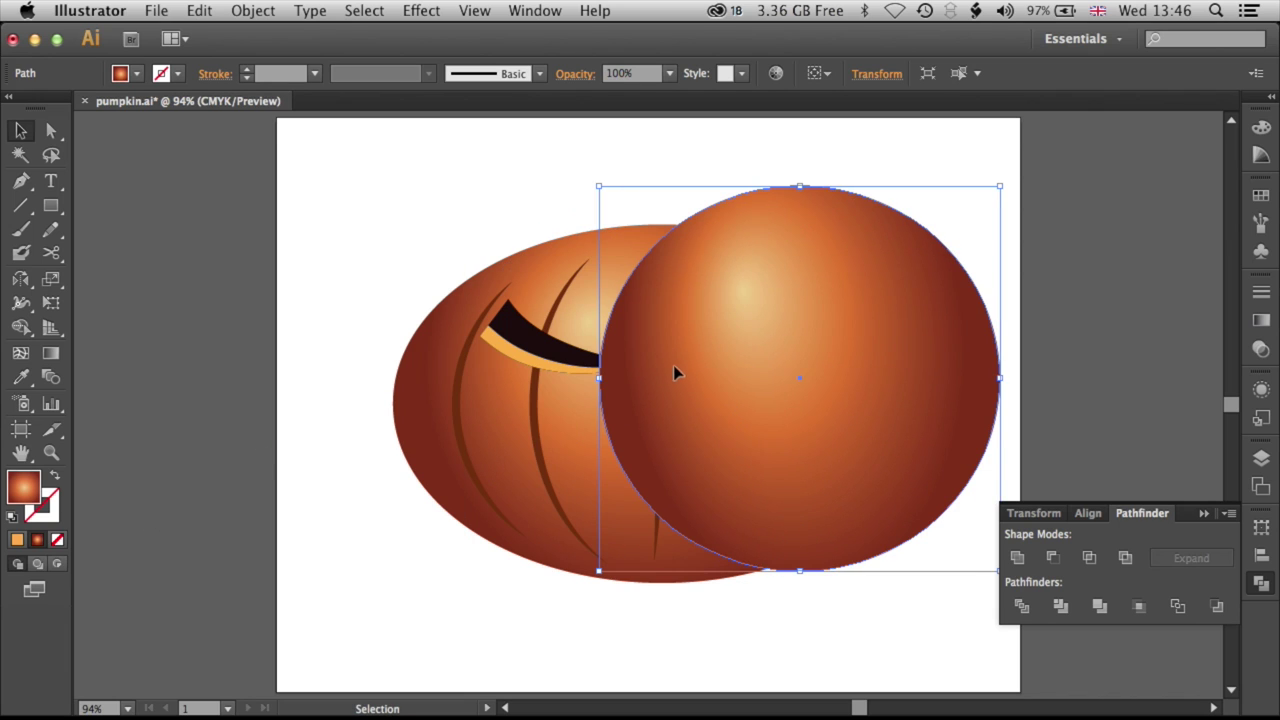
pyautogui.click(22, 379)
pyautogui.click(516, 324)
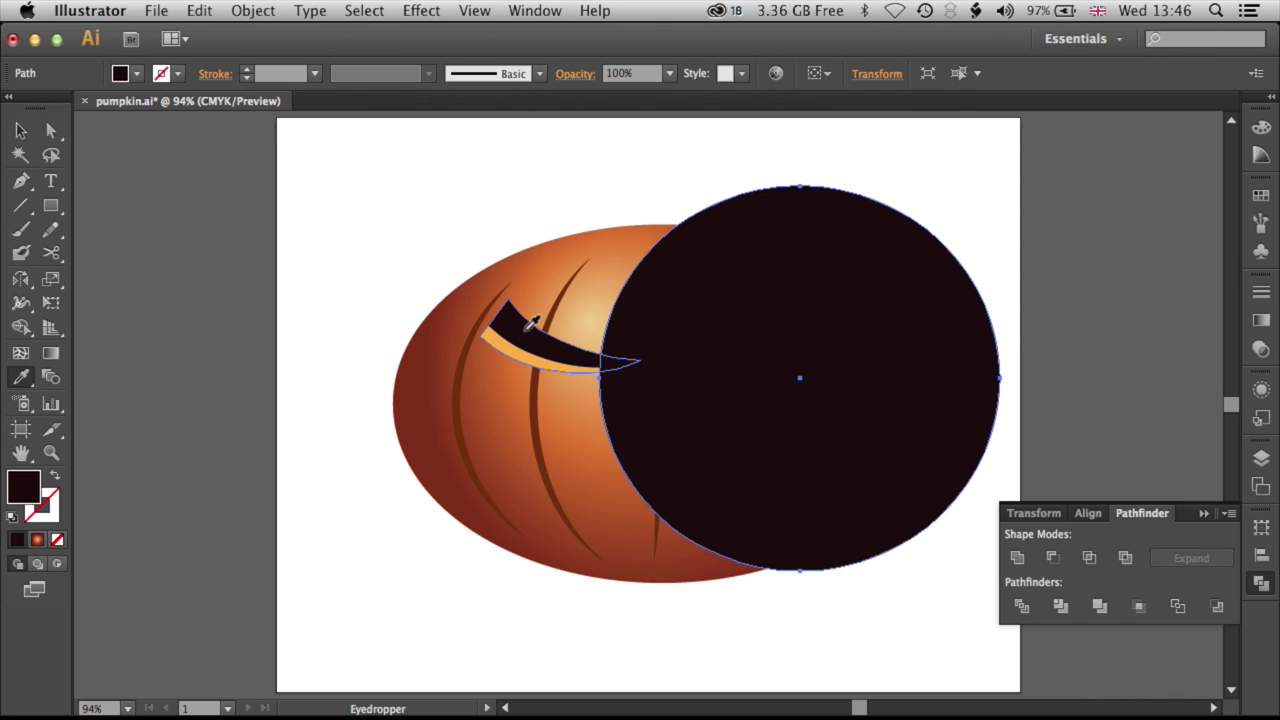
pyautogui.click(20, 131)
pyautogui.moveTo(826, 394); pyautogui.dragTo(687, 398)
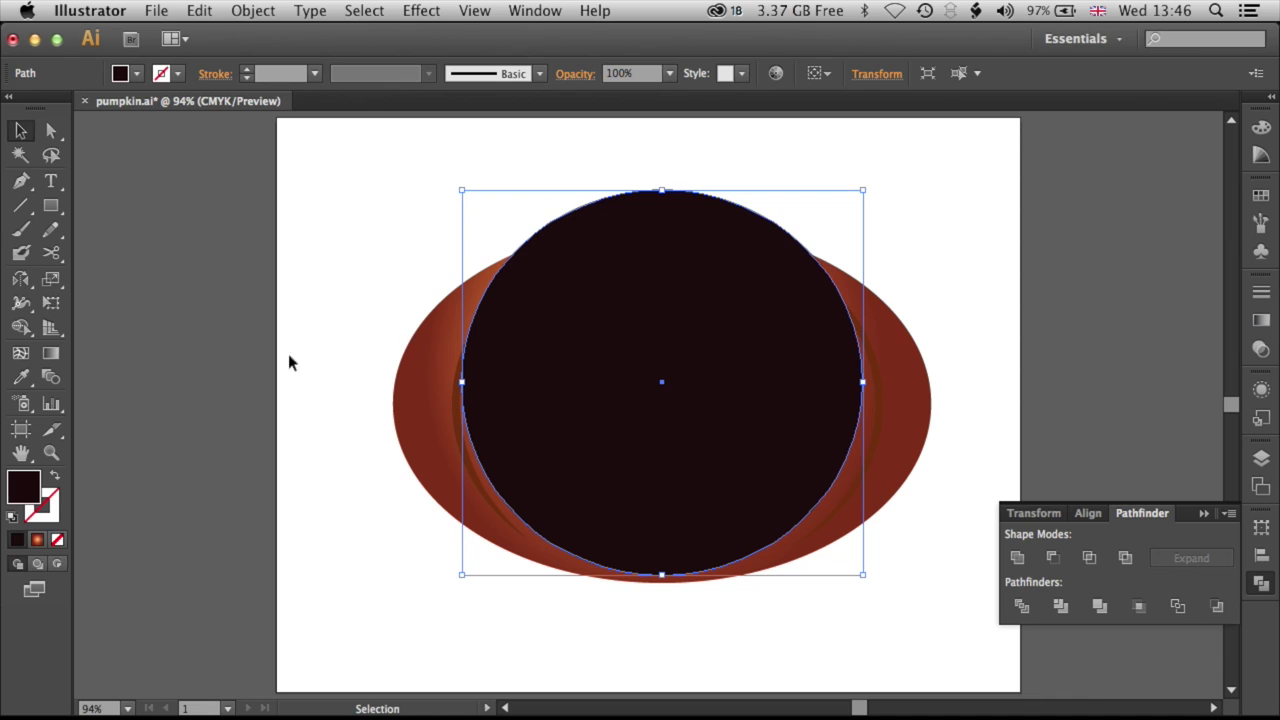
# Draw a zigzag Pen line across the dark ellipse, from beyond its left edge to beyond its right edge, with three upward peaks.
pyautogui.click(24, 184)
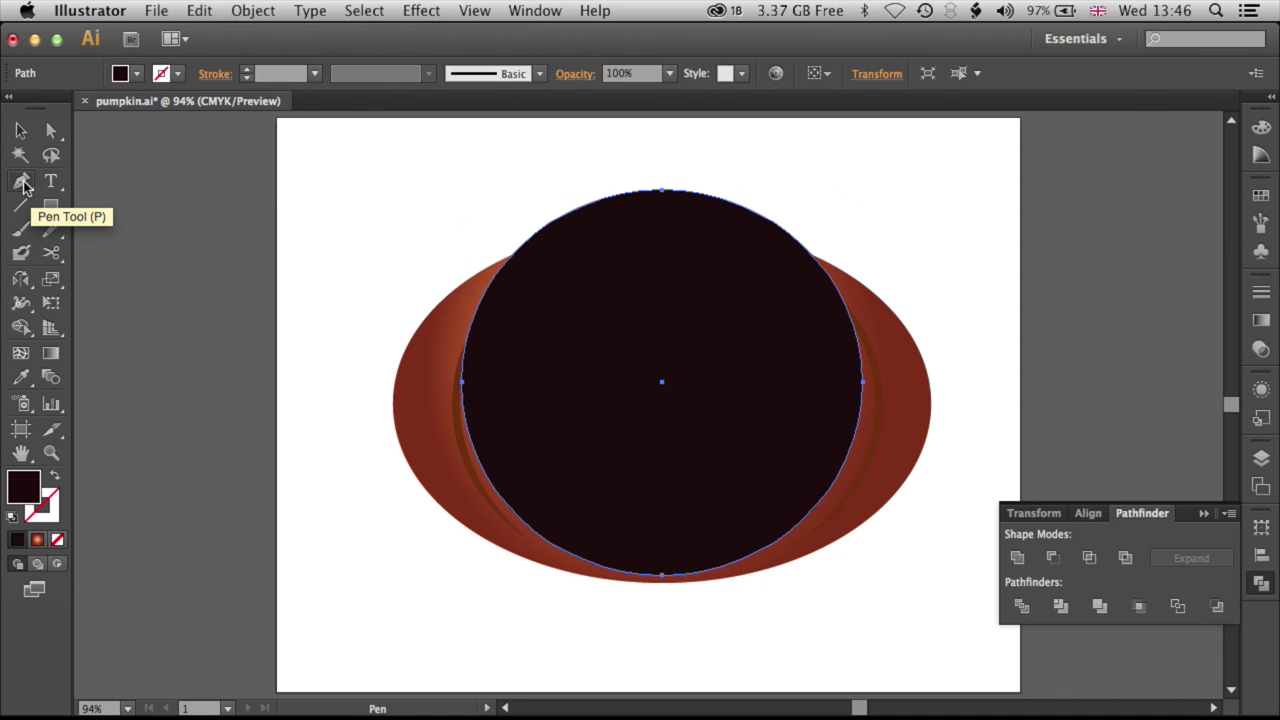
pyautogui.click(448, 364)
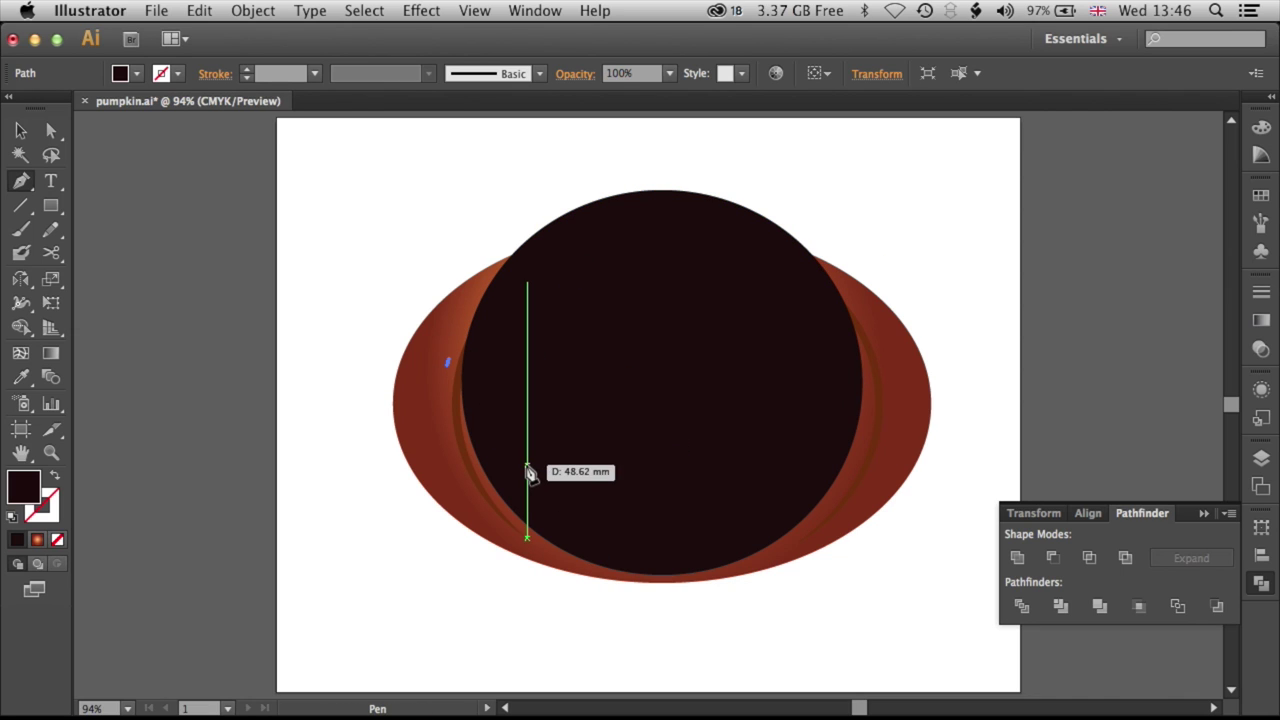
pyautogui.click(532, 463)
pyautogui.click(585, 406)
pyautogui.click(620, 504)
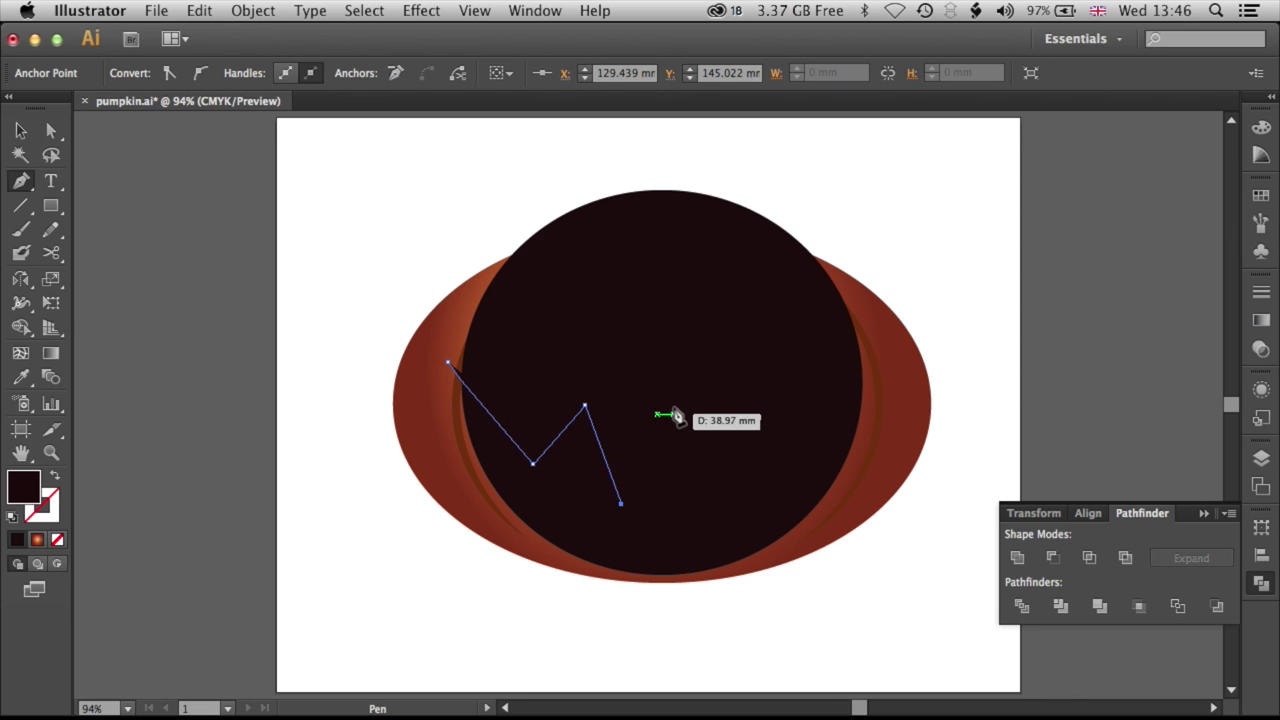
pyautogui.click(670, 410)
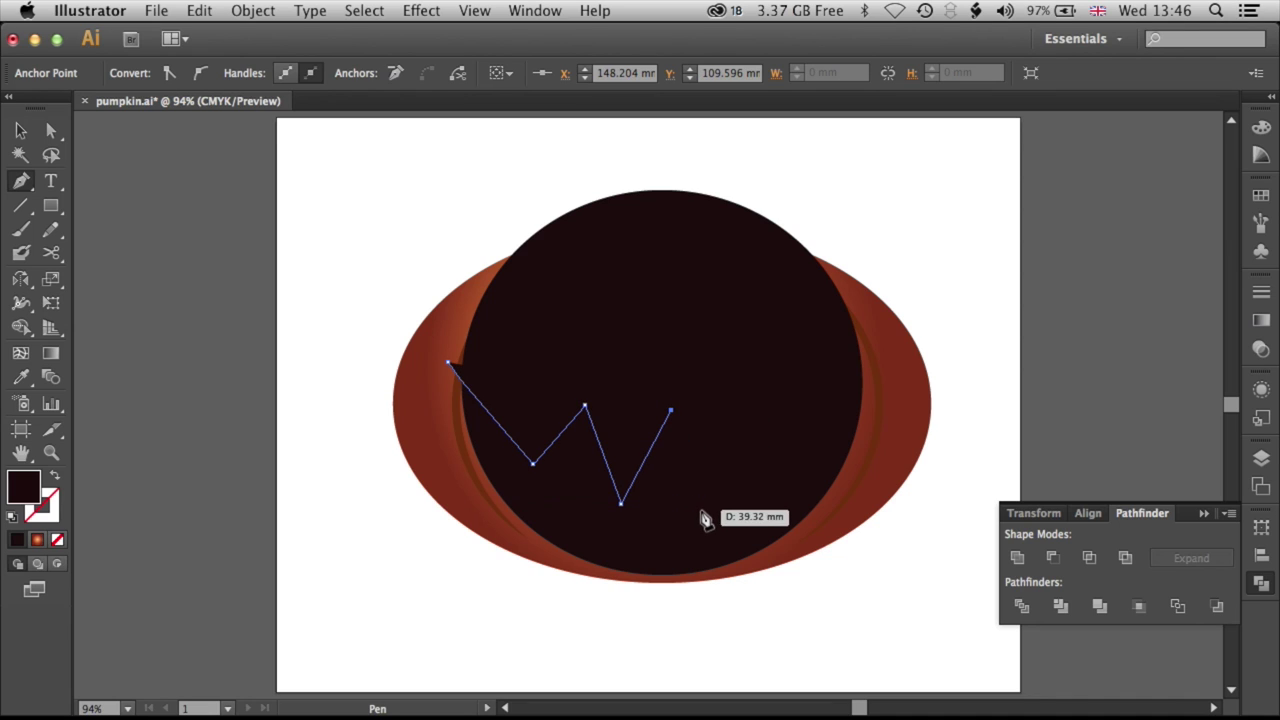
pyautogui.click(698, 509)
pyautogui.click(740, 410)
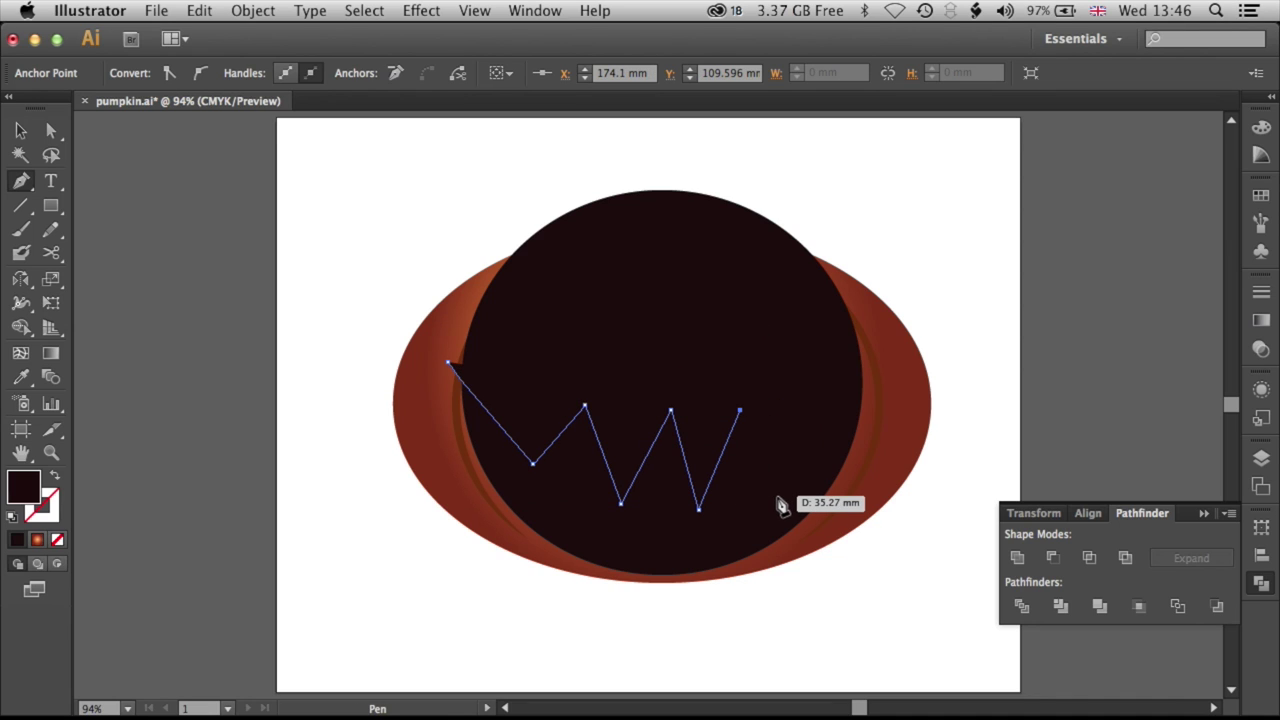
pyautogui.click(778, 497)
pyautogui.click(879, 373)
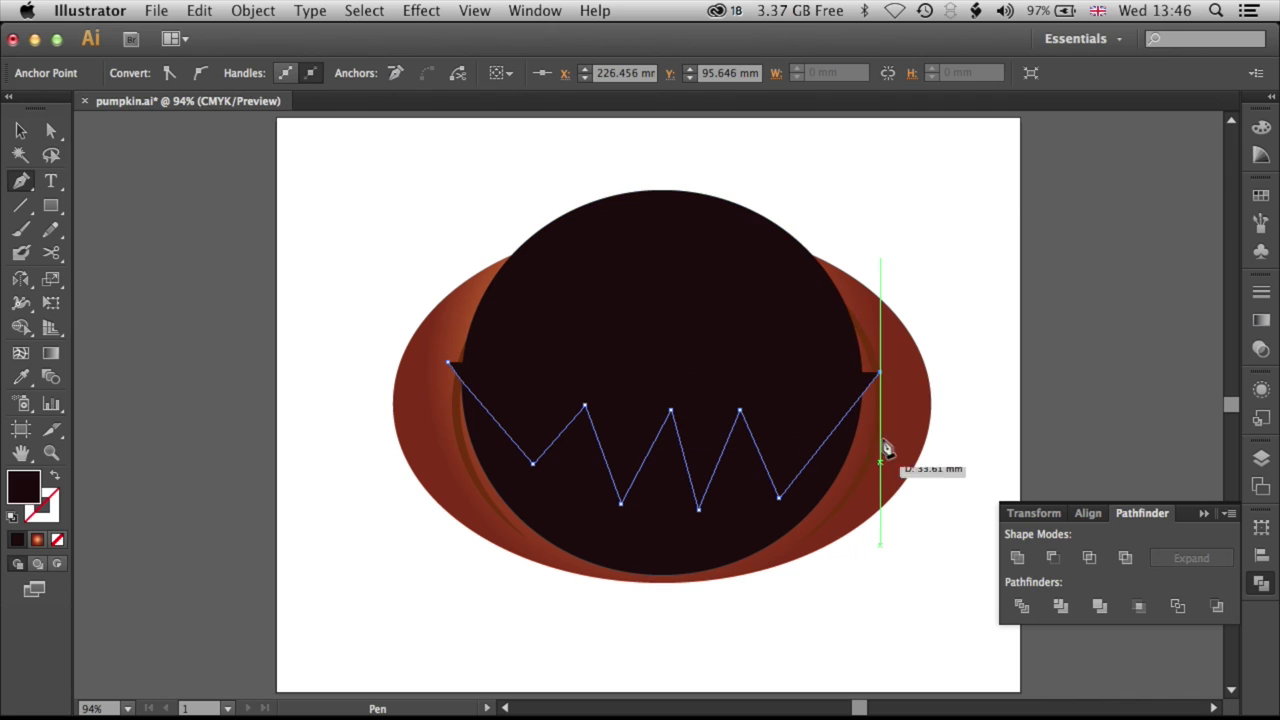
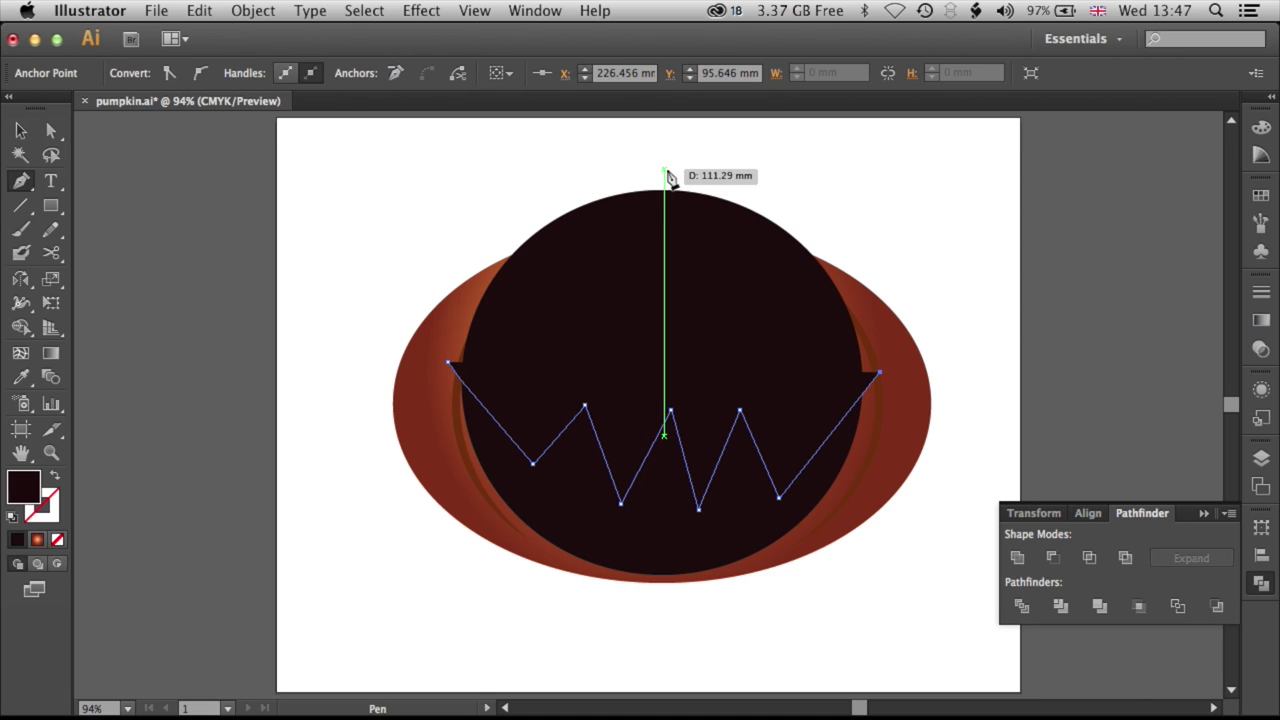
# Close the zigzag path with a wide curve over the top of the dark ellipse, back to its starting point.
pyautogui.moveTo(664, 169); pyautogui.dragTo(448, 170)
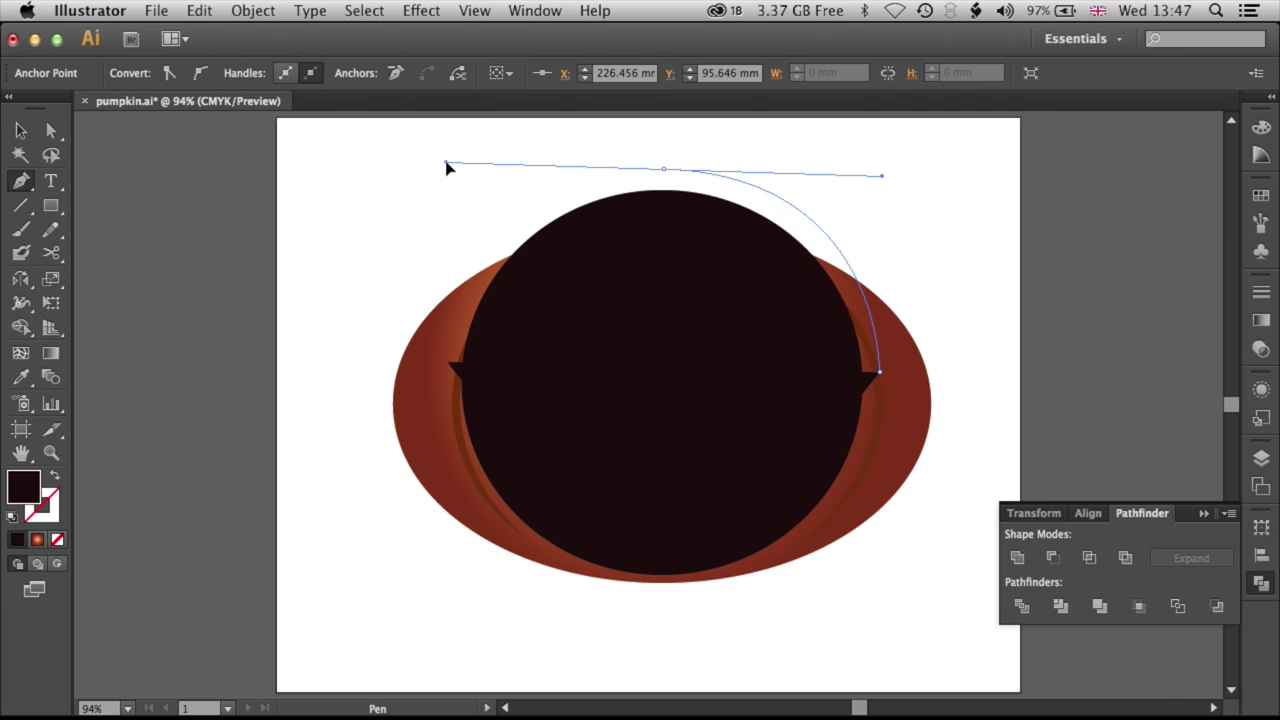
pyautogui.moveTo(447, 170); pyautogui.dragTo(449, 171)
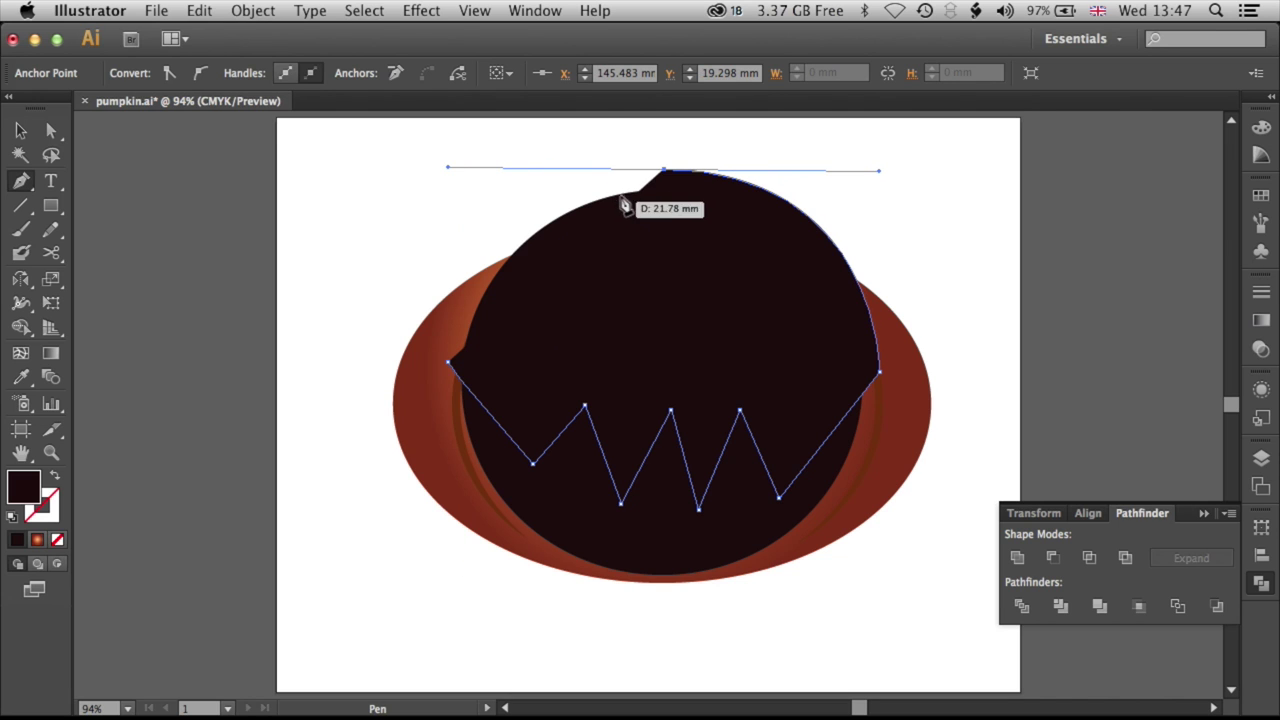
pyautogui.moveTo(448, 363)
pyautogui.mouseDown()
pyautogui.moveTo(450, 397)
pyautogui.moveTo(457, 357)
pyautogui.mouseUp()
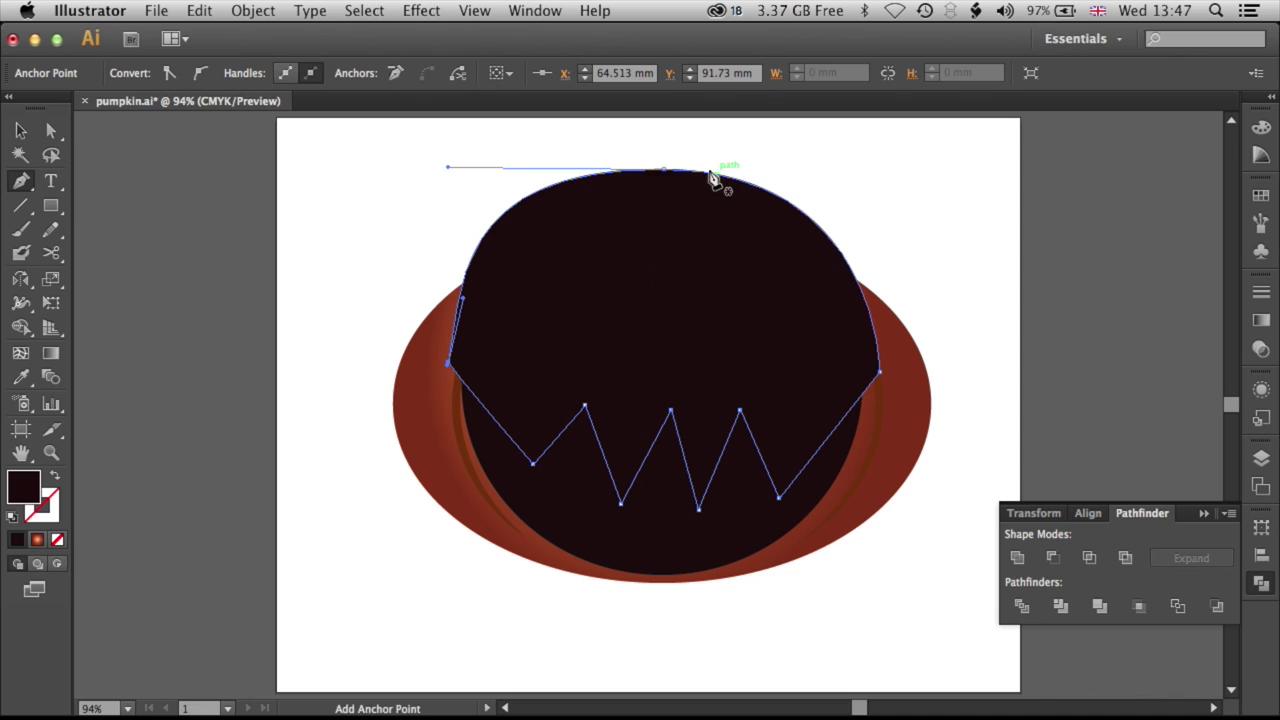
# Subtract the zigzag shape from the dark ellipse with Minus Front to leave a toothed mouth.
pyautogui.click(23, 133)
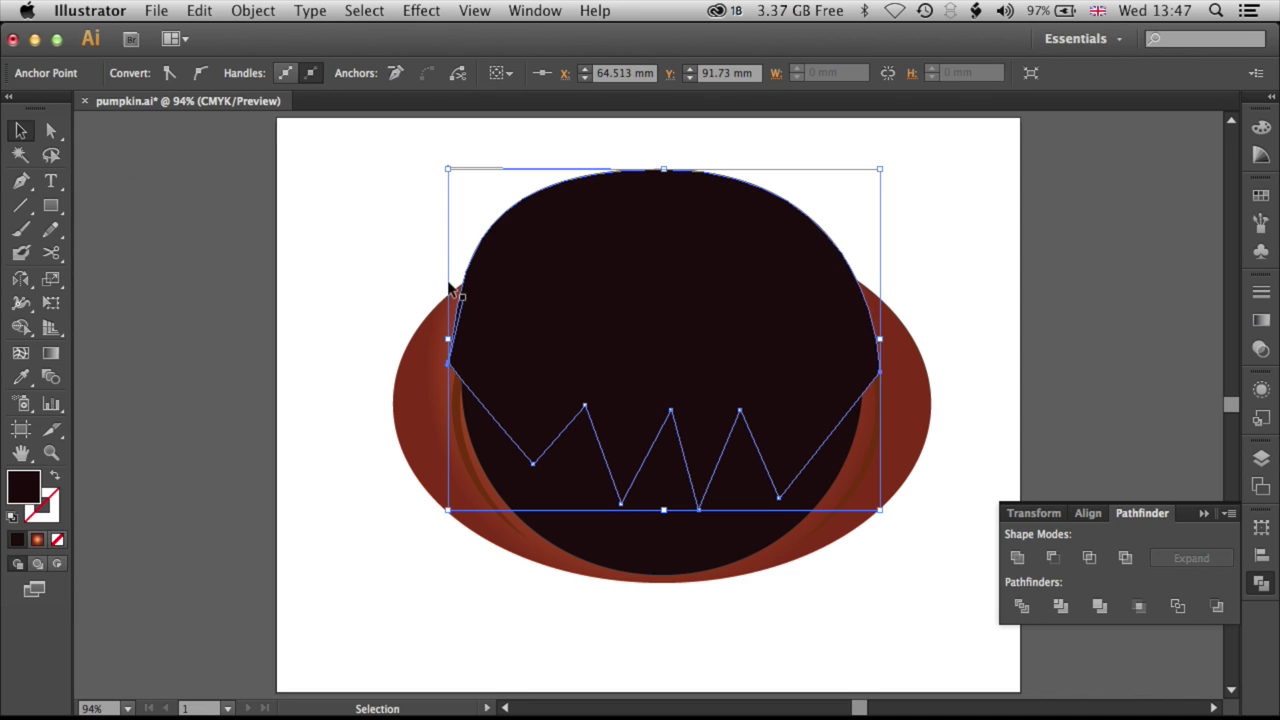
pyautogui.keyDown('shift'); pyautogui.click(507, 460); pyautogui.keyUp('shift')
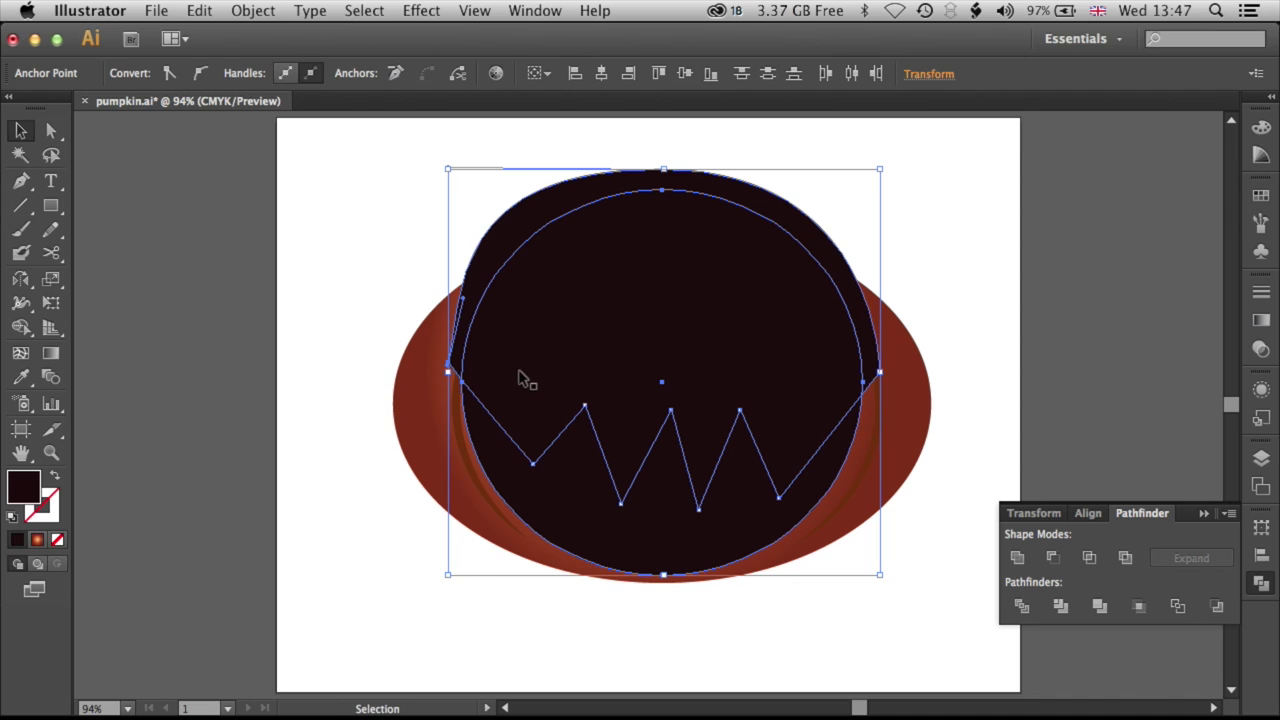
pyautogui.click(1055, 558)
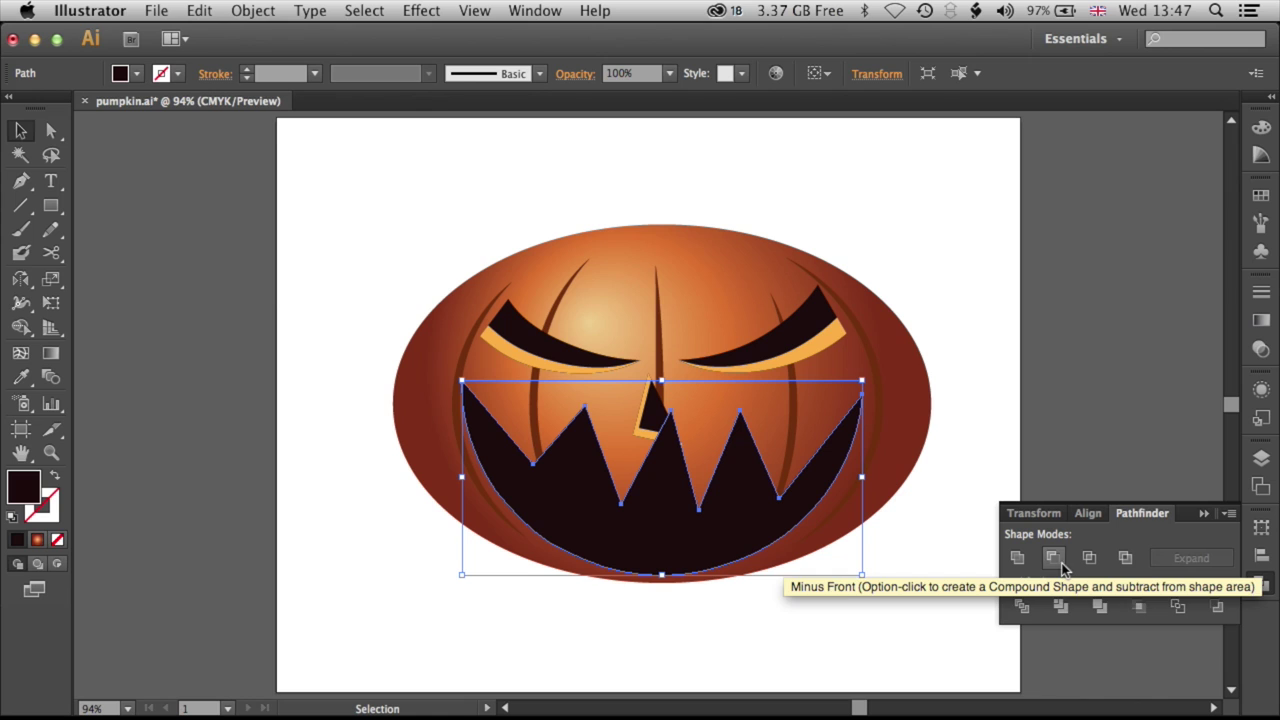
# Reshape the mouth's upper edge by lowering its three peaks, shifting the left outer notch outward and raising the right outer notch.
pyautogui.click(51, 131)
pyautogui.click(155, 291)
pyautogui.click(652, 458)
pyautogui.moveTo(672, 425); pyautogui.dragTo(662, 448)
pyautogui.press('super+z')
pyautogui.click(995, 317)
pyautogui.moveTo(585, 408); pyautogui.dragTo(581, 432)
pyautogui.click(462, 382)
pyautogui.moveTo(535, 464)
pyautogui.mouseDown()
pyautogui.moveTo(528, 479)
pyautogui.moveTo(516, 467)
pyautogui.mouseUp()
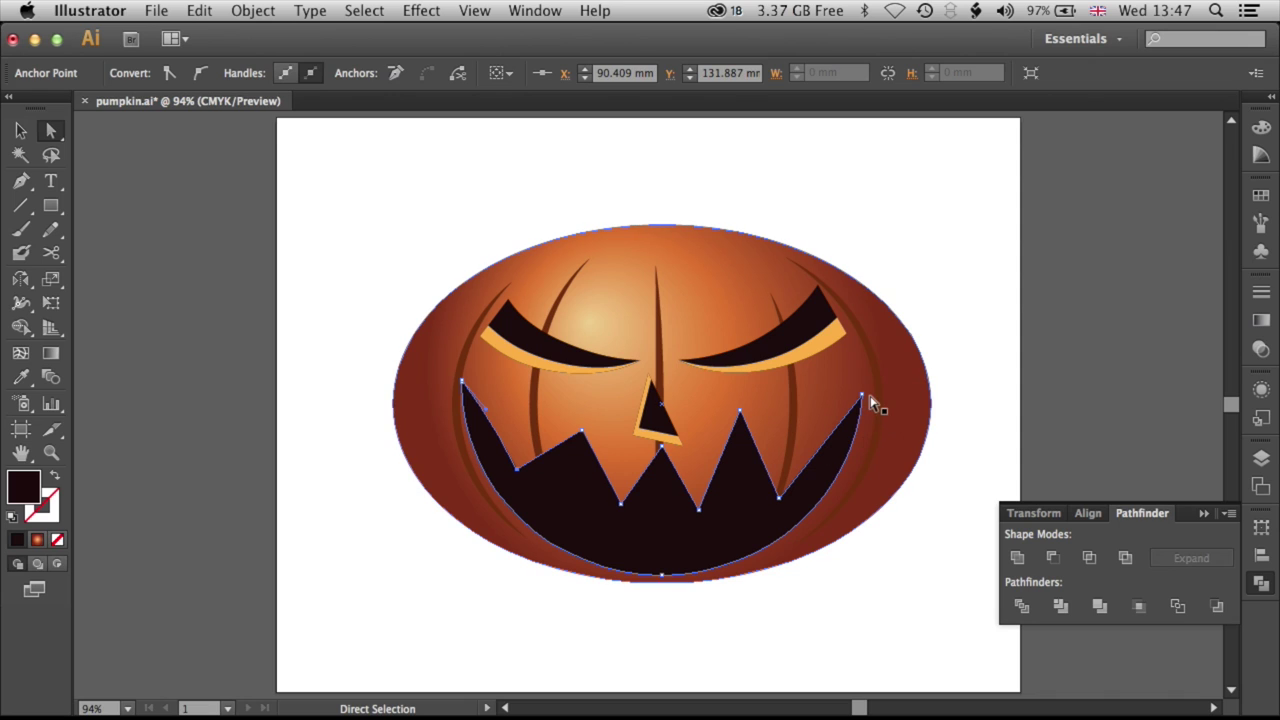
pyautogui.moveTo(779, 496); pyautogui.dragTo(786, 486)
pyautogui.click(337, 386)
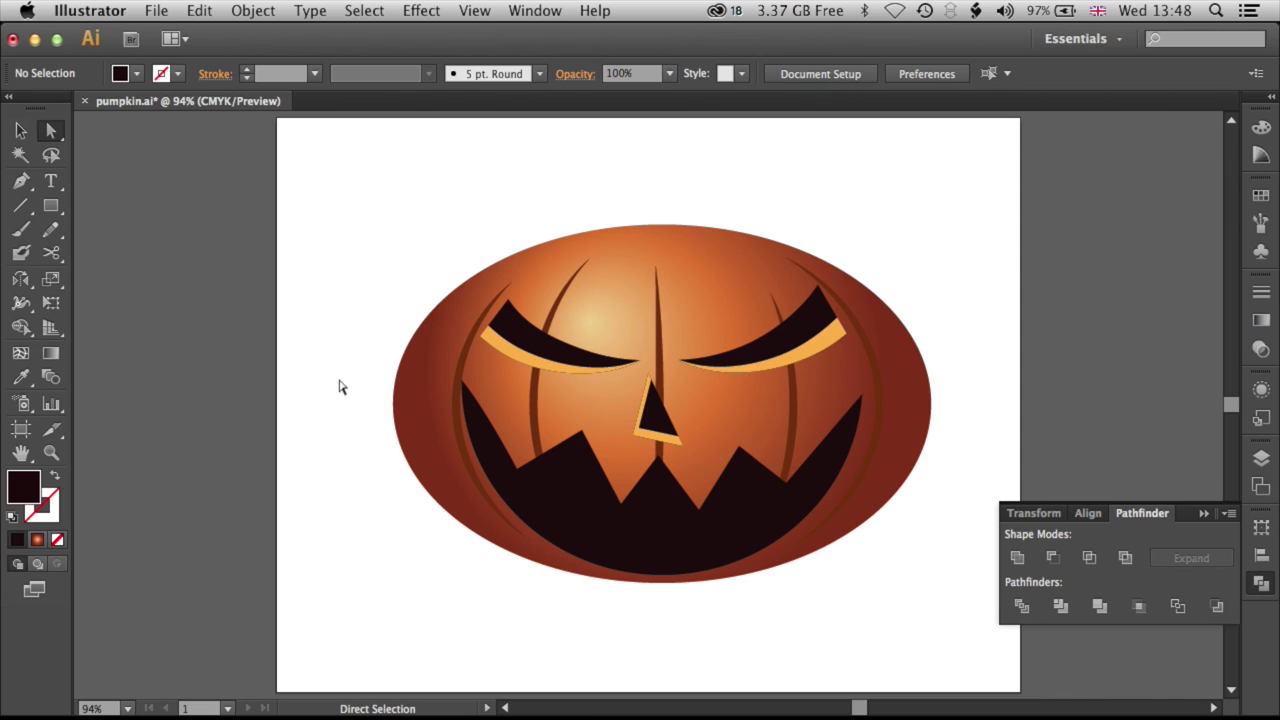
# Draw a closed Pen shape over the mouth's lower part, with three zigzag peaks on top and a curved underside below the pumpkin.
pyautogui.click(21, 181)
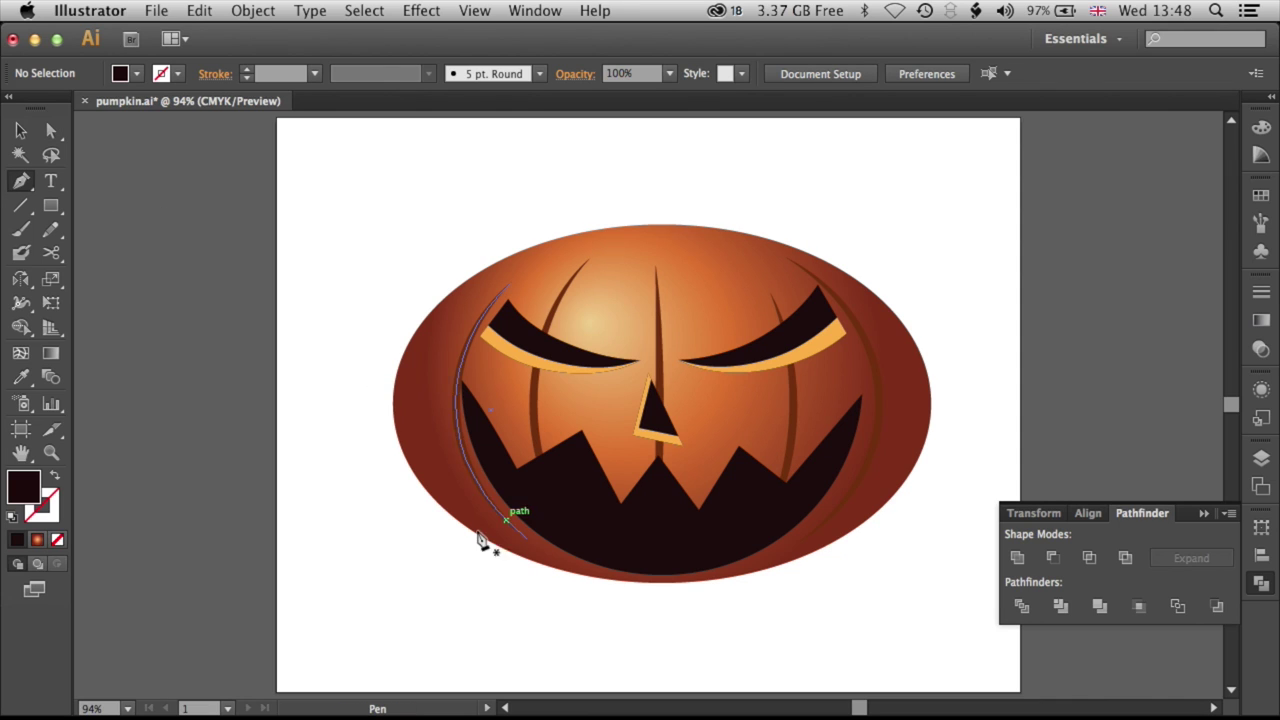
pyautogui.click(441, 550)
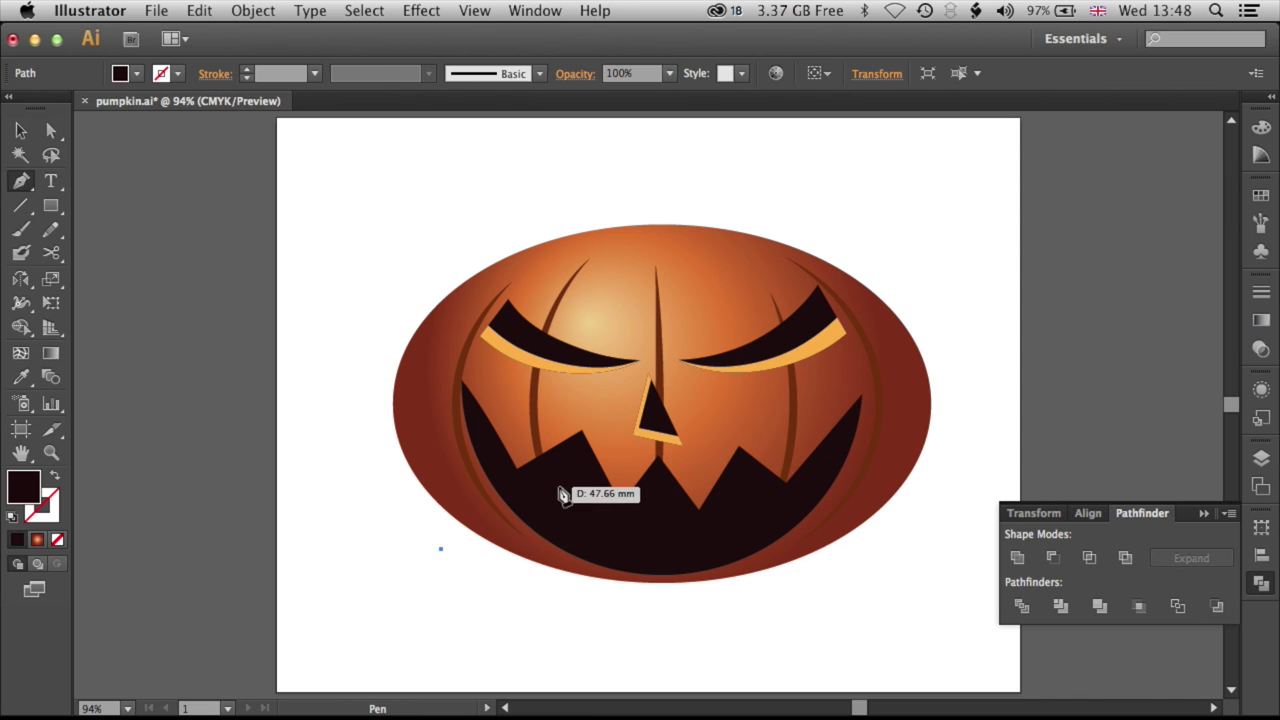
pyautogui.click(570, 486)
pyautogui.click(599, 608)
pyautogui.click(652, 542)
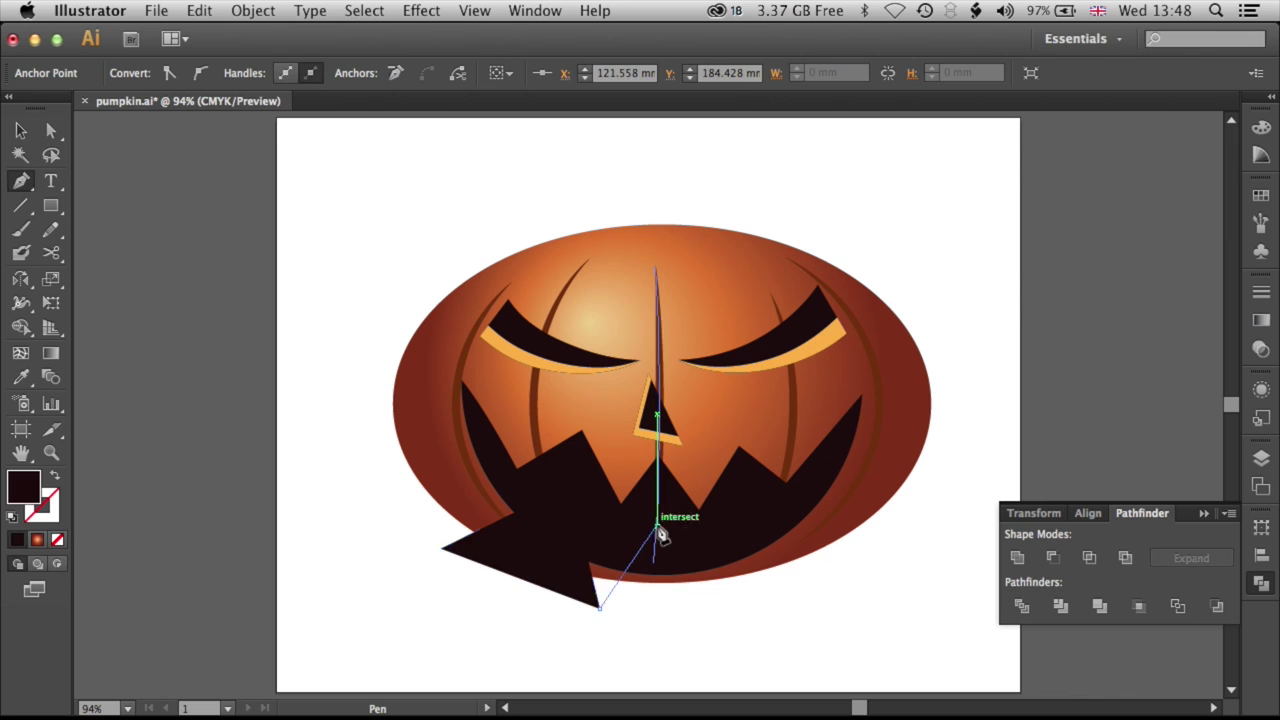
pyautogui.click(731, 620)
pyautogui.click(754, 502)
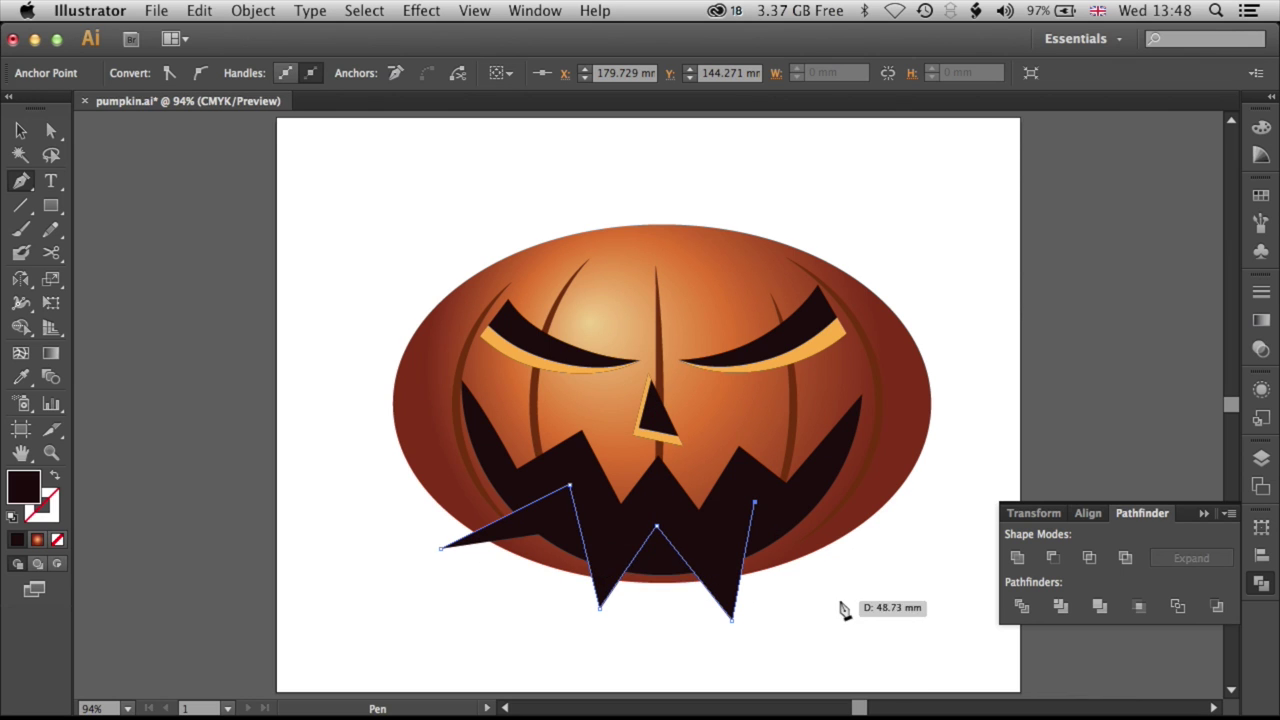
pyautogui.click(833, 574)
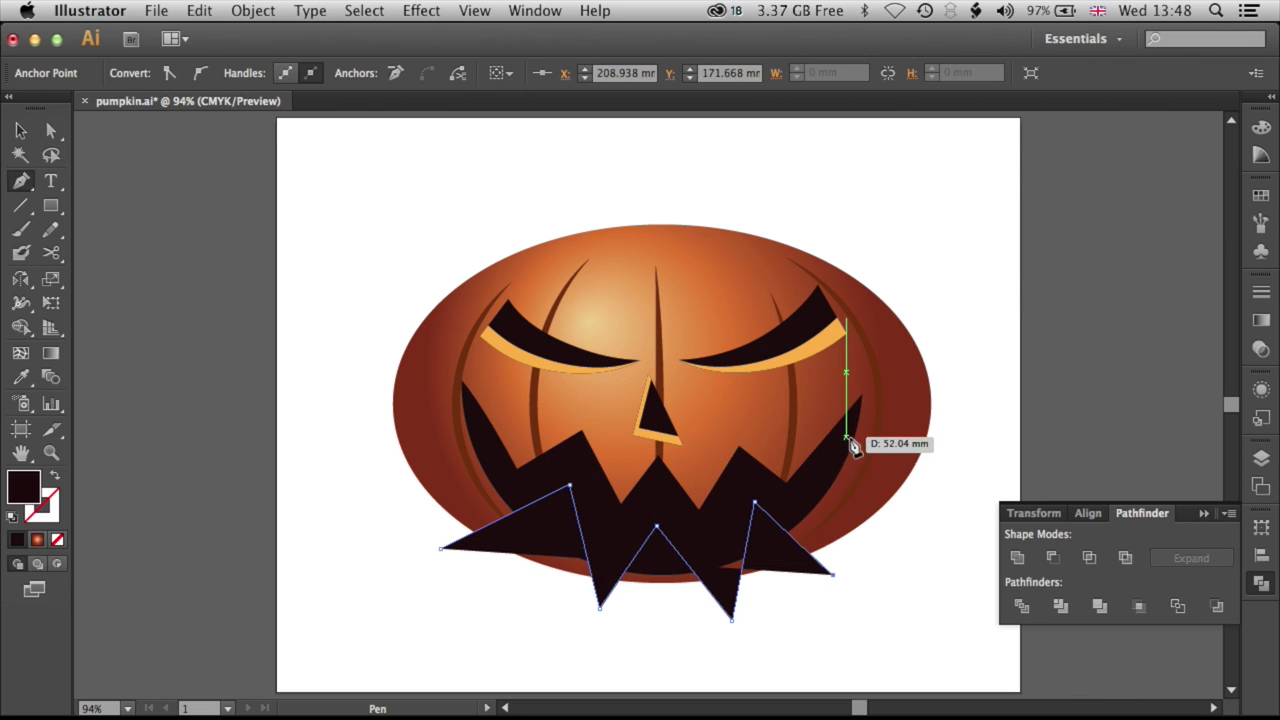
pyautogui.moveTo(653, 656); pyautogui.dragTo(530, 646)
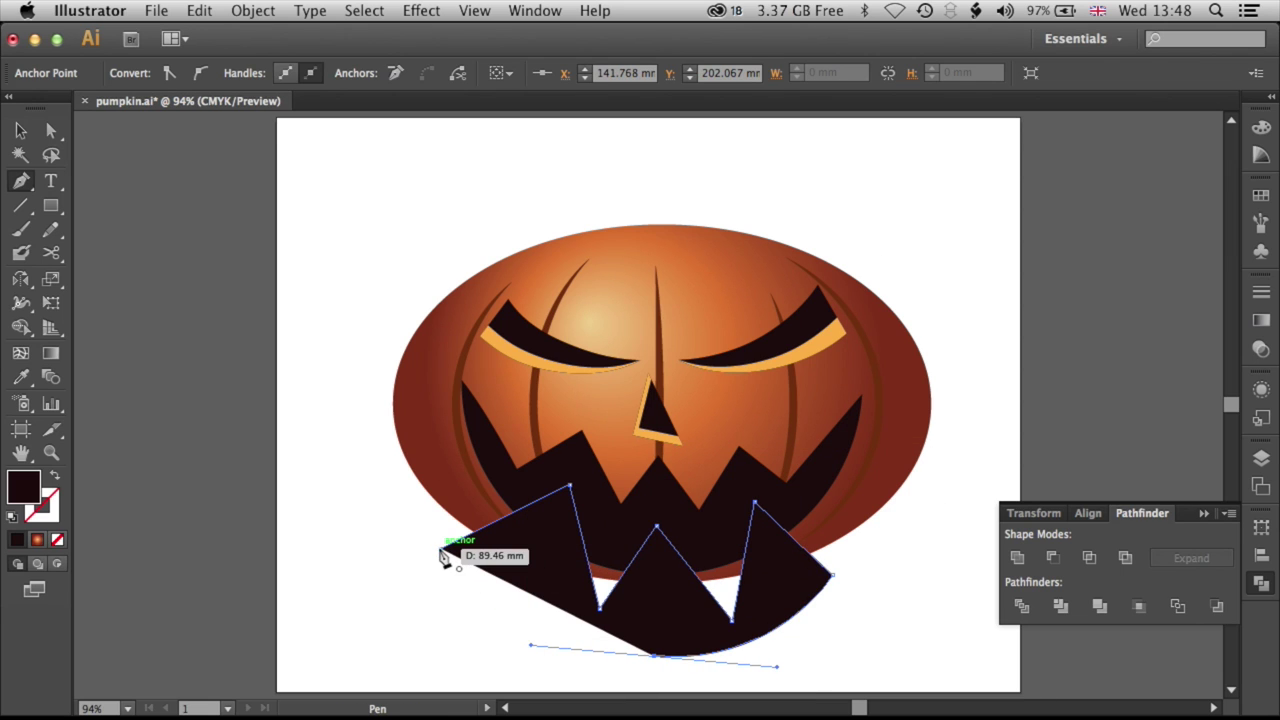
pyautogui.click(443, 556)
# Raise the two low zigzag points of the lower shape and shift its left peak slightly to the left.
pyautogui.press('a')
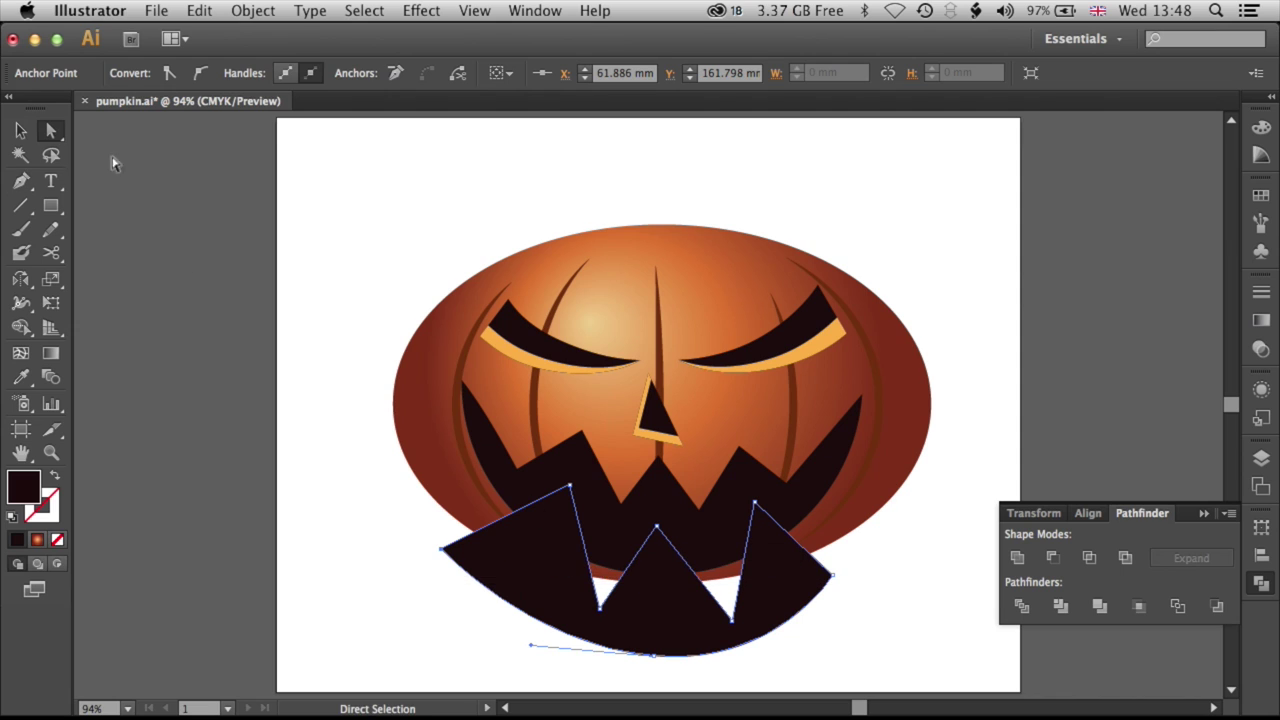
pyautogui.click(367, 493)
pyautogui.moveTo(600, 608); pyautogui.dragTo(603, 561)
pyautogui.moveTo(733, 617); pyautogui.dragTo(723, 558)
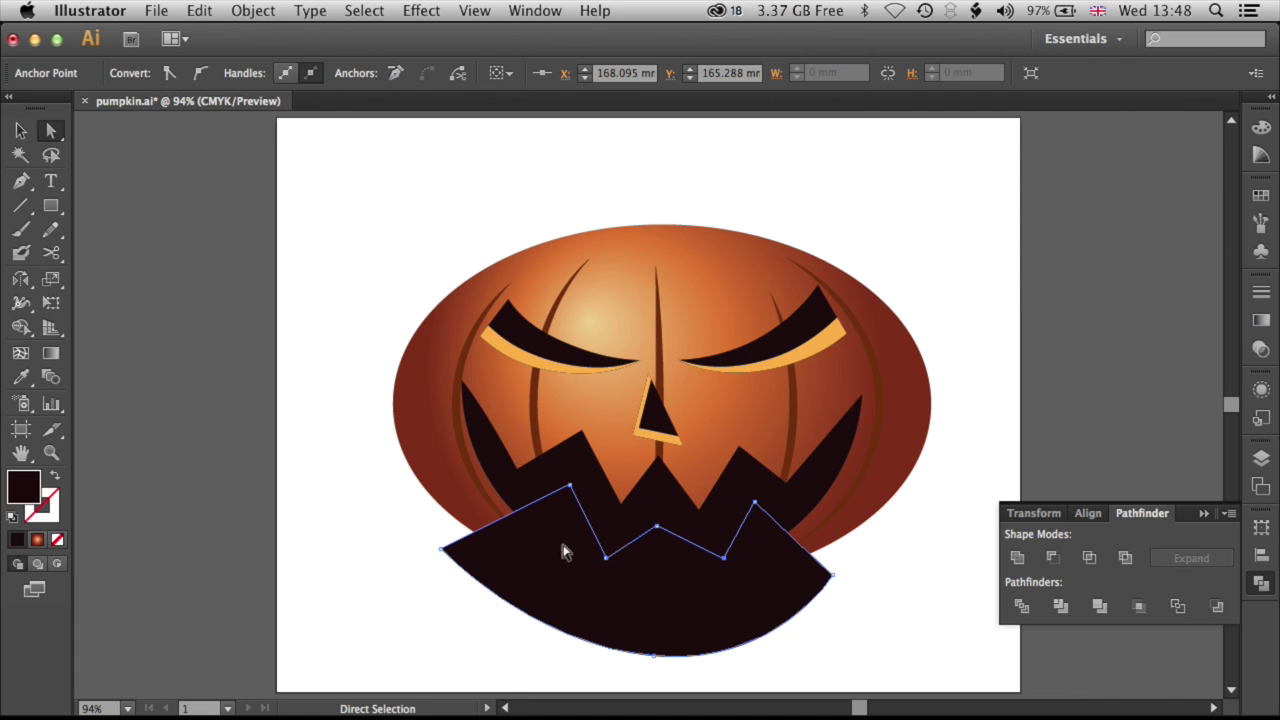
pyautogui.moveTo(569, 487); pyautogui.dragTo(560, 487)
# Subtract the lower zigzag shape from the mouth with Minus Front to form the bottom teeth.
pyautogui.click(20, 130)
pyautogui.click(408, 565)
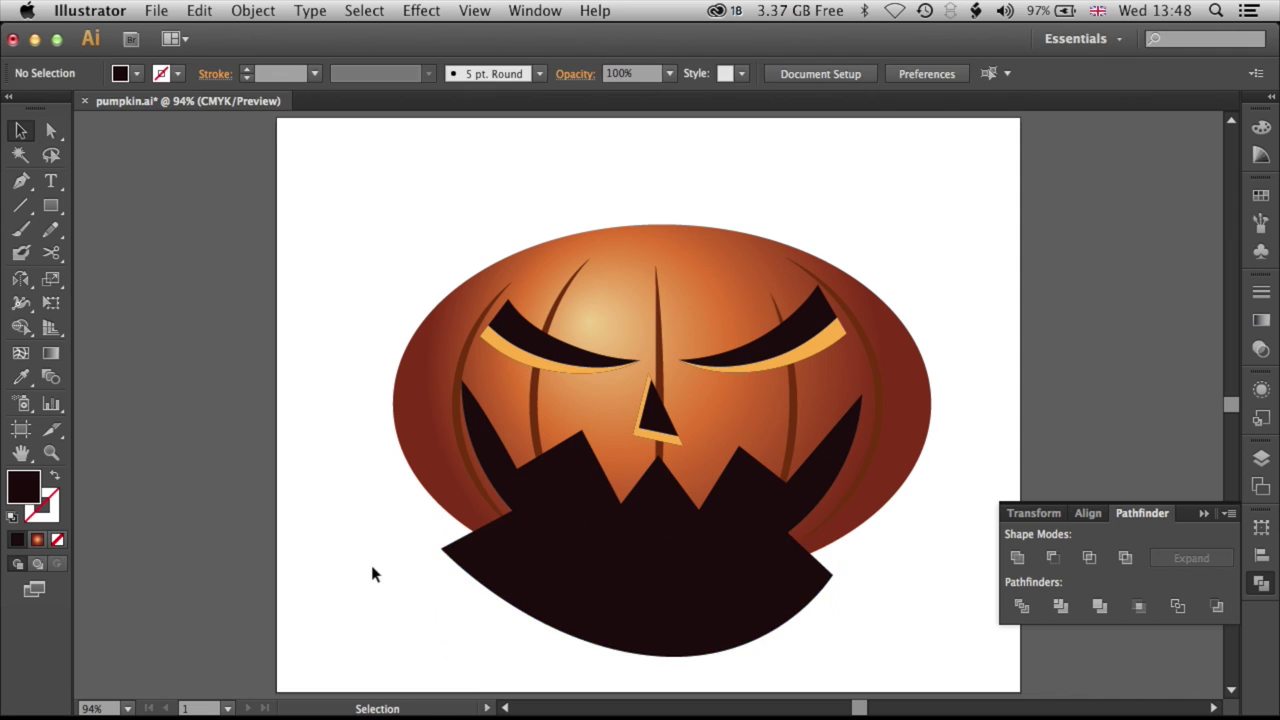
pyautogui.click(505, 566)
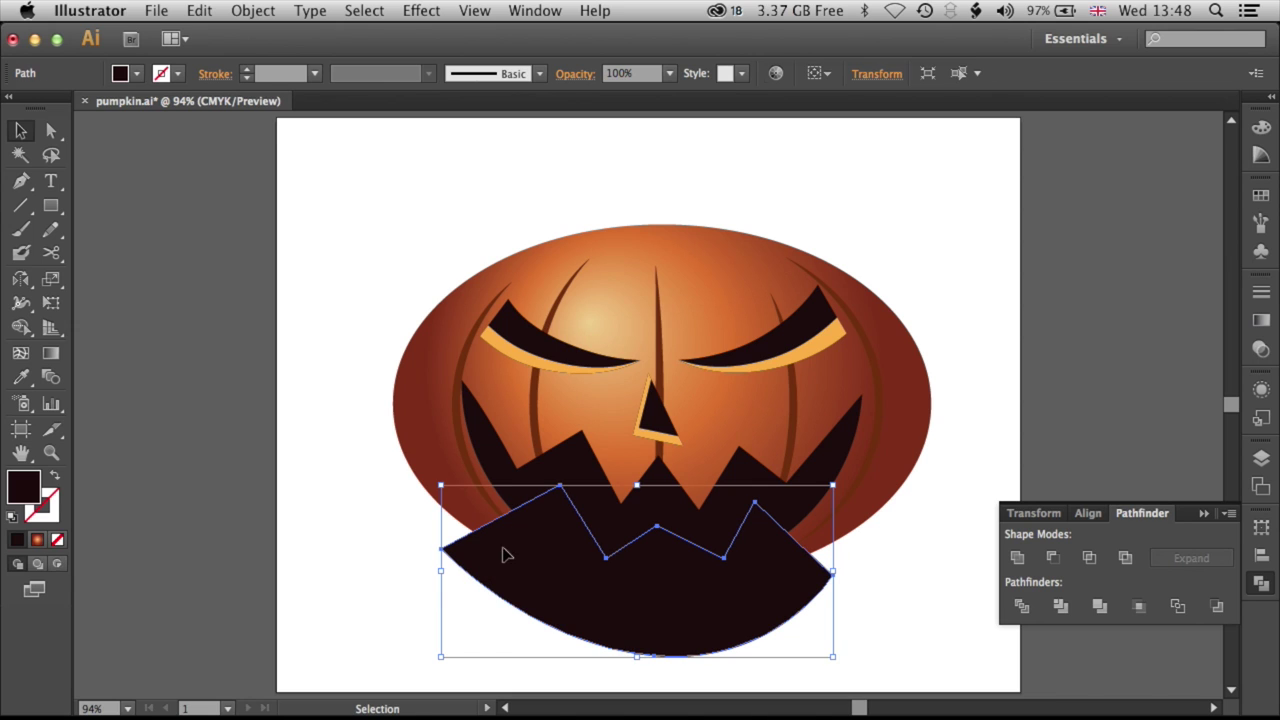
pyautogui.keyDown('shift'); pyautogui.click(510, 472); pyautogui.keyUp('shift')
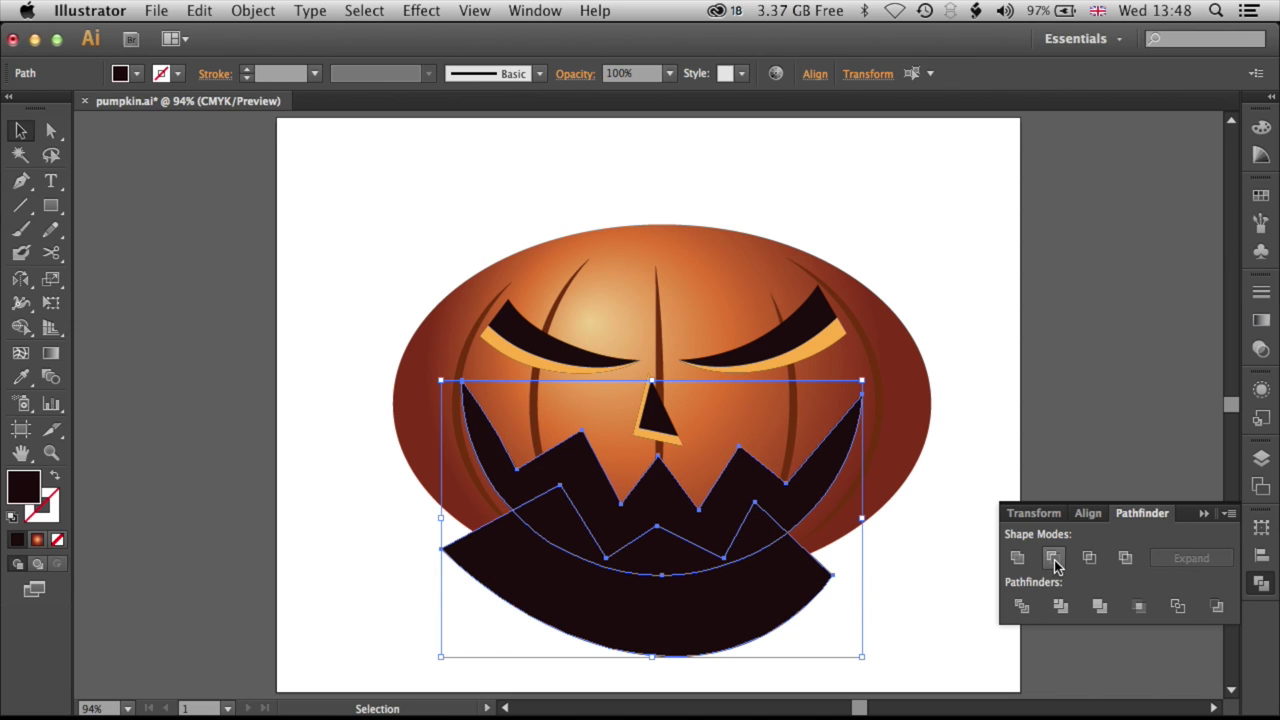
pyautogui.click(1053, 558)
pyautogui.click(793, 616)
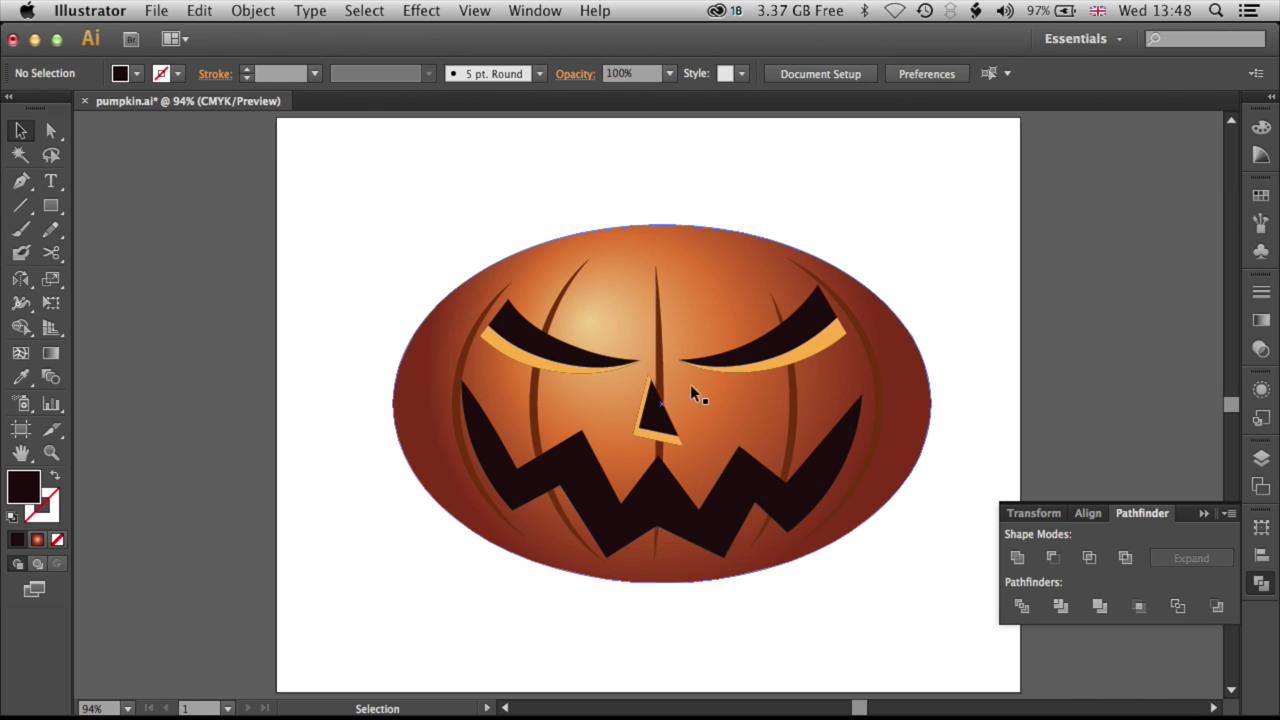
# Move the upper left peak of the mouth slightly up and to the left.
pyautogui.moveTo(624, 438); pyautogui.dragTo(545, 322)
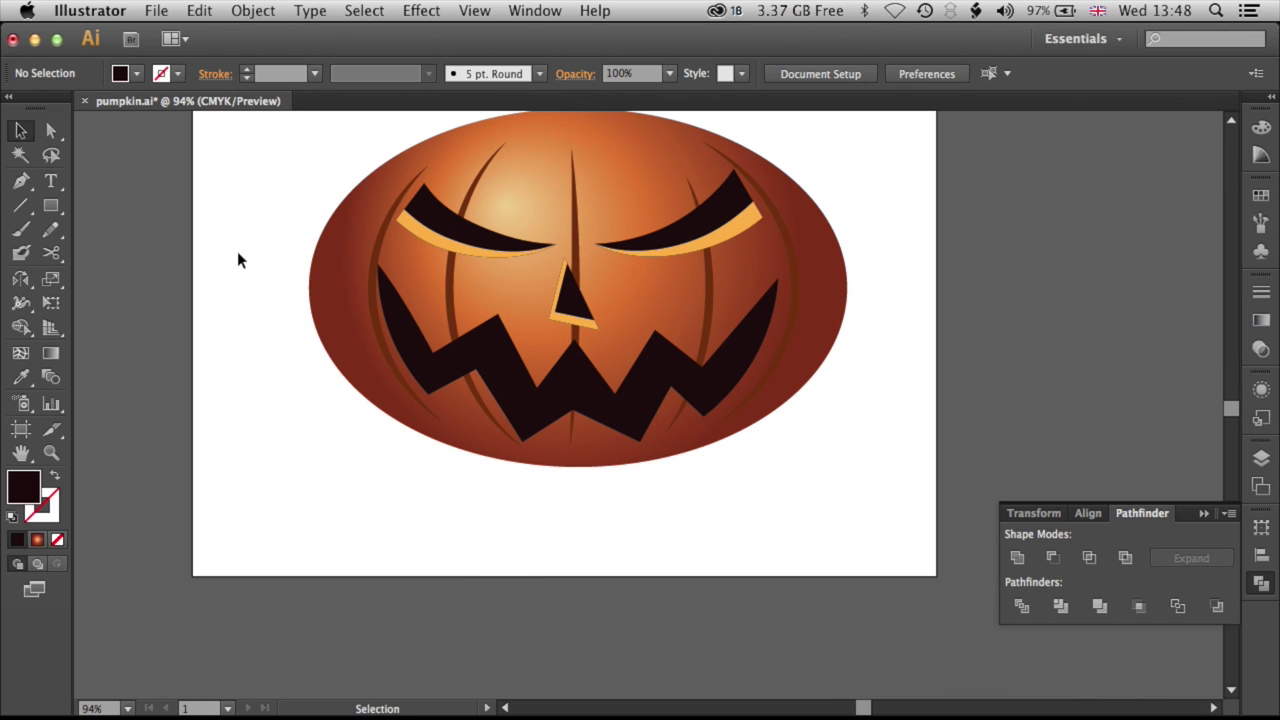
pyautogui.press('a')
pyautogui.click(508, 316)
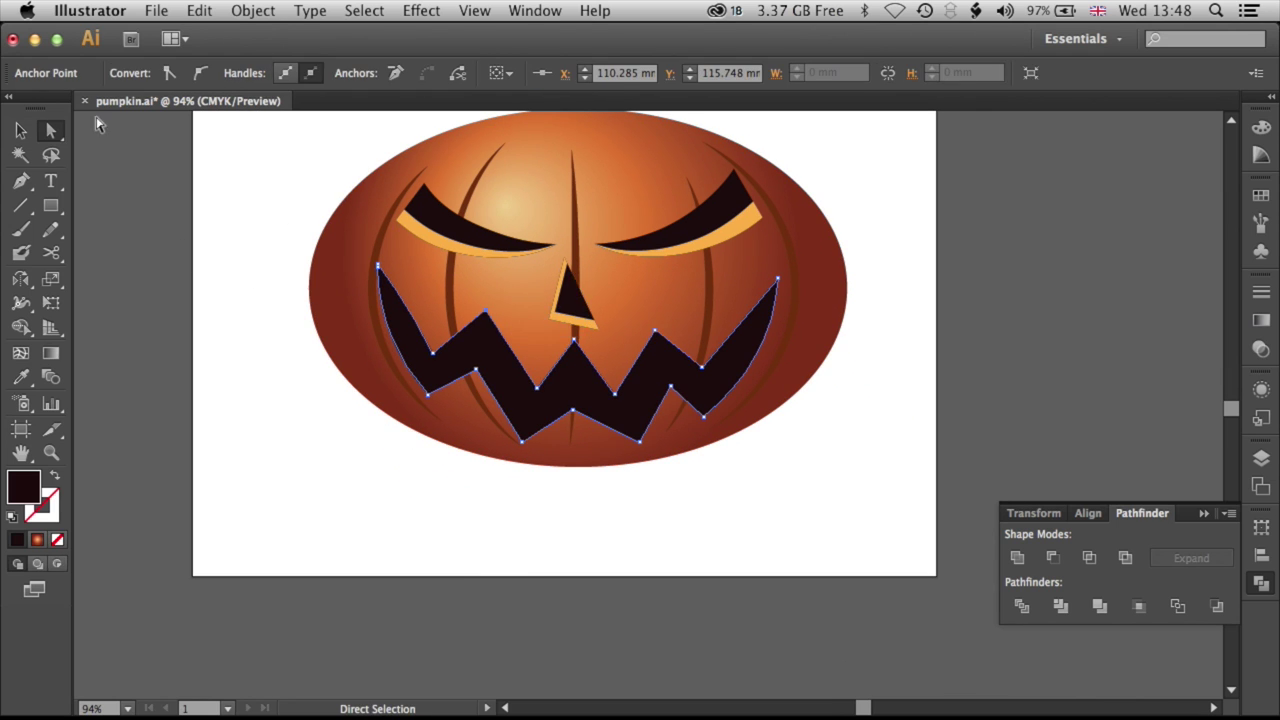
# Move the nose and its light orange highlight together slightly up and to the right, between the eyes.
pyautogui.click(20, 131)
pyautogui.click(572, 320)
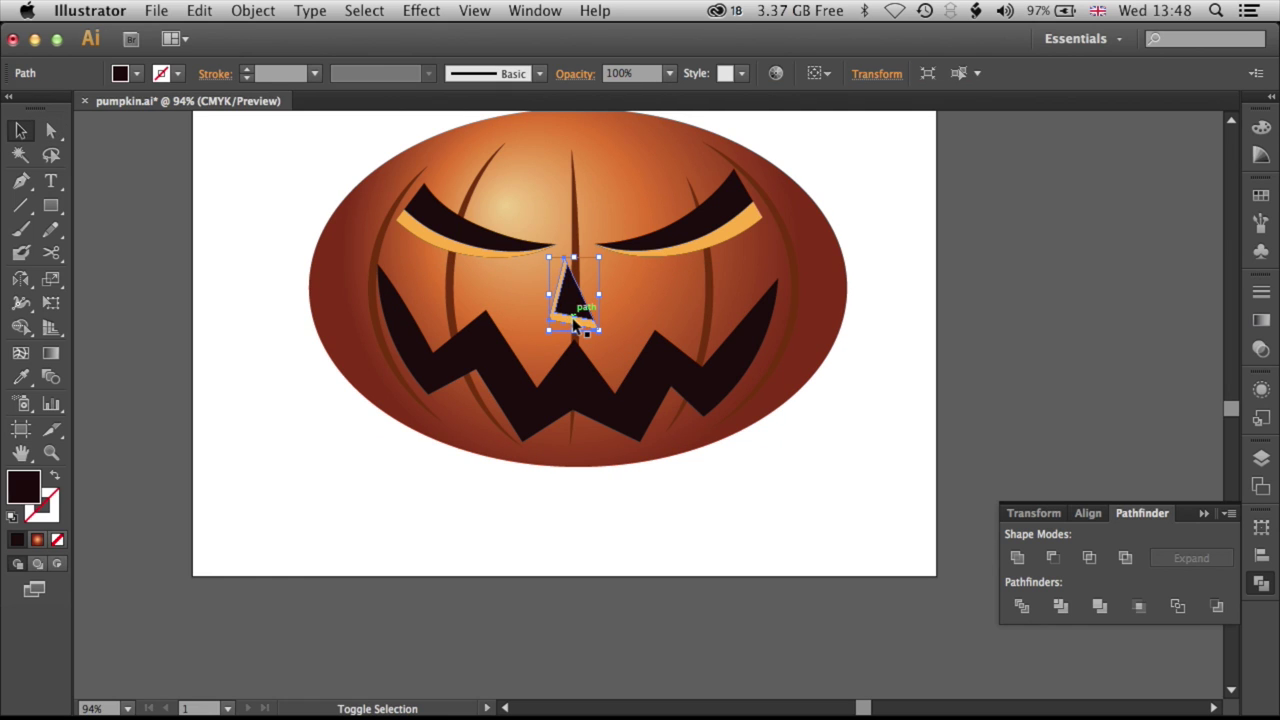
pyautogui.keyDown('shift'); pyautogui.click(572, 317); pyautogui.keyUp('shift')
pyautogui.moveTo(572, 303); pyautogui.dragTo(574, 281)
# Group the eye on the pumpkin's right side with its light orange highlight.
pyautogui.click(480, 245)
pyautogui.keyDown('shift'); pyautogui.click(480, 245); pyautogui.keyUp('shift')
pyautogui.keyDown('shift'); pyautogui.click(690, 251); pyautogui.keyUp('shift')
pyautogui.keyDown('shift'); pyautogui.click(679, 254); pyautogui.keyUp('shift')
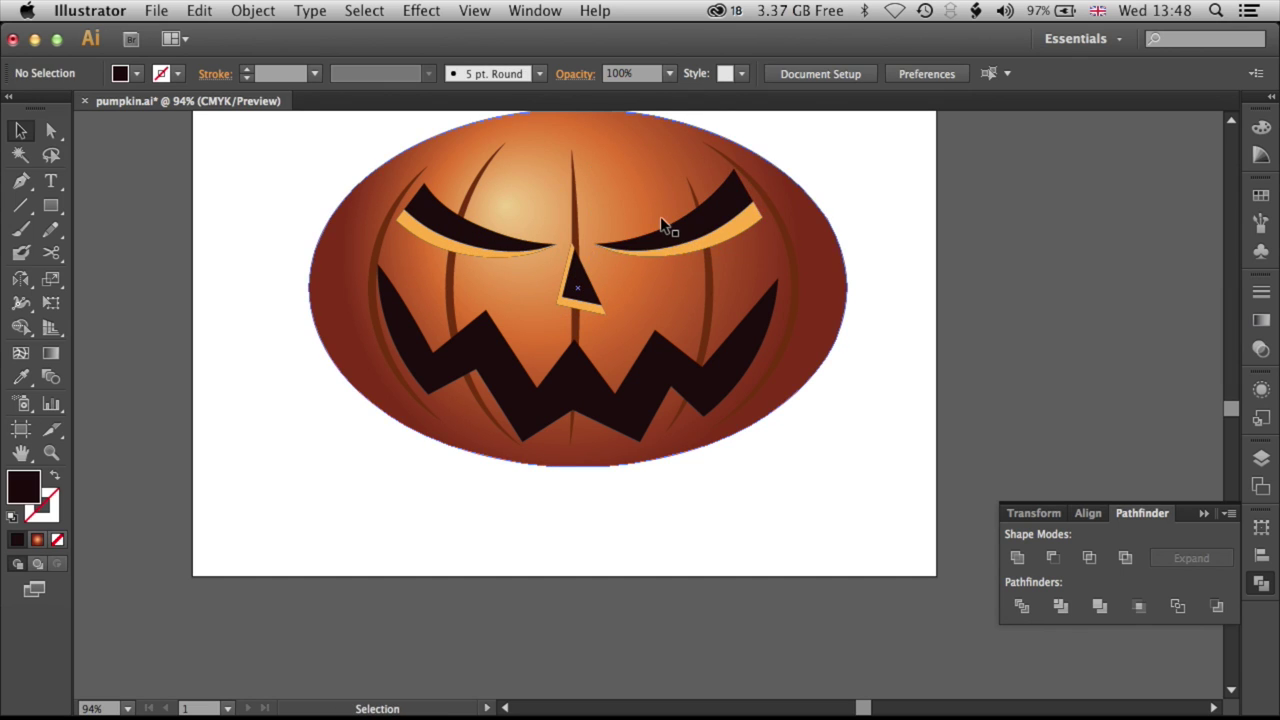
pyautogui.click(703, 228)
pyautogui.keyDown('shift'); pyautogui.click(723, 238); pyautogui.keyUp('shift')
pyautogui.click(728, 195)
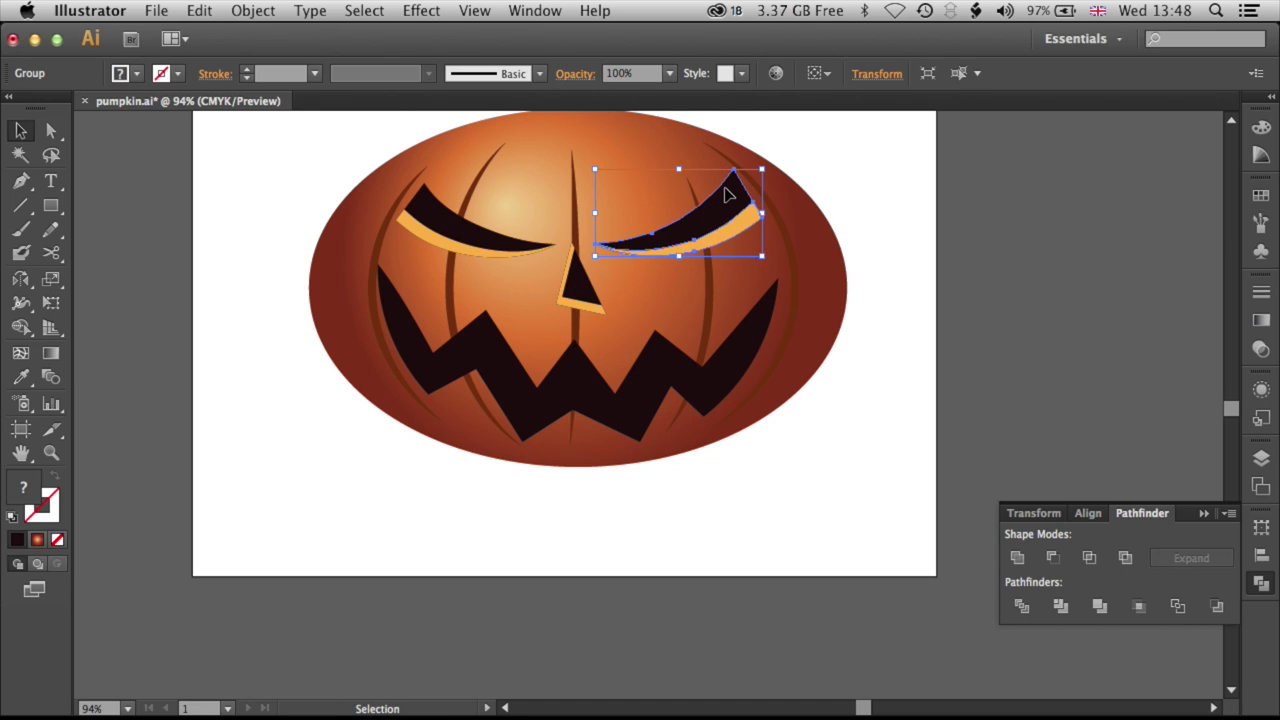
# Nudge both eyes with their light orange highlights slightly upward, shifting the one on the pumpkin's right side slightly inward too.
pyautogui.press('Up')
pyautogui.press('Up')
pyautogui.press('Up')
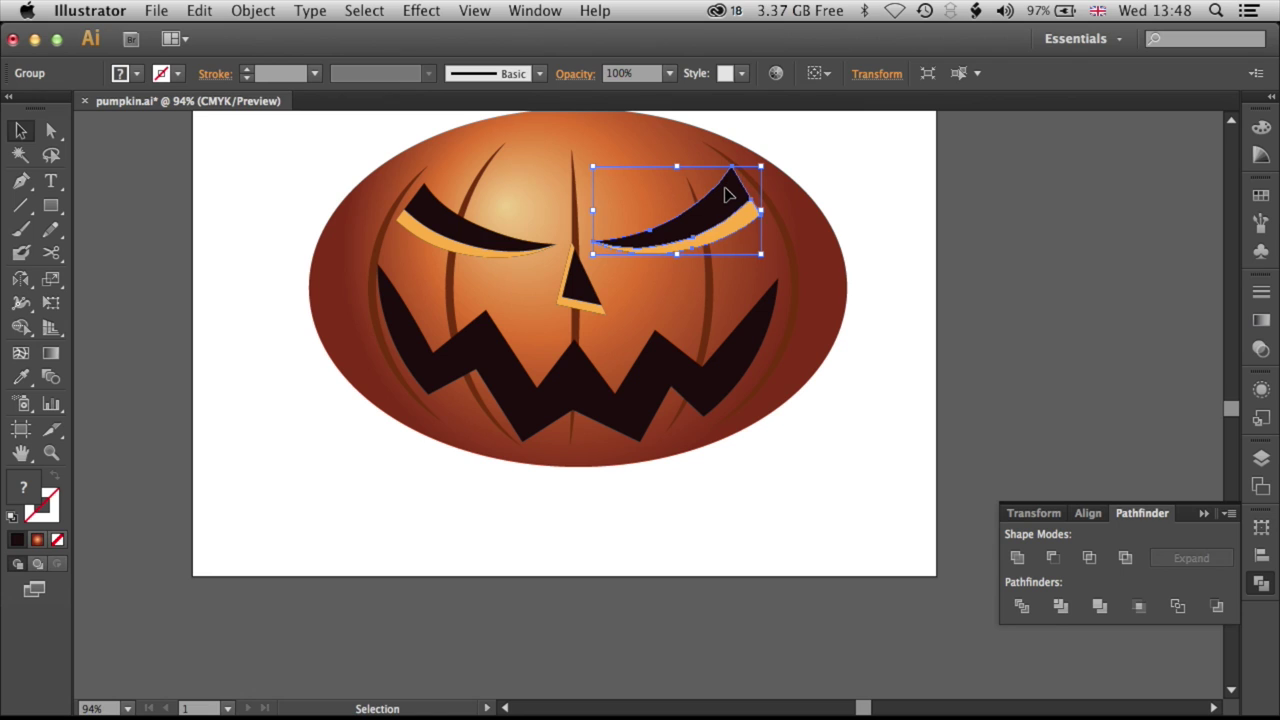
pyautogui.click(440, 186)
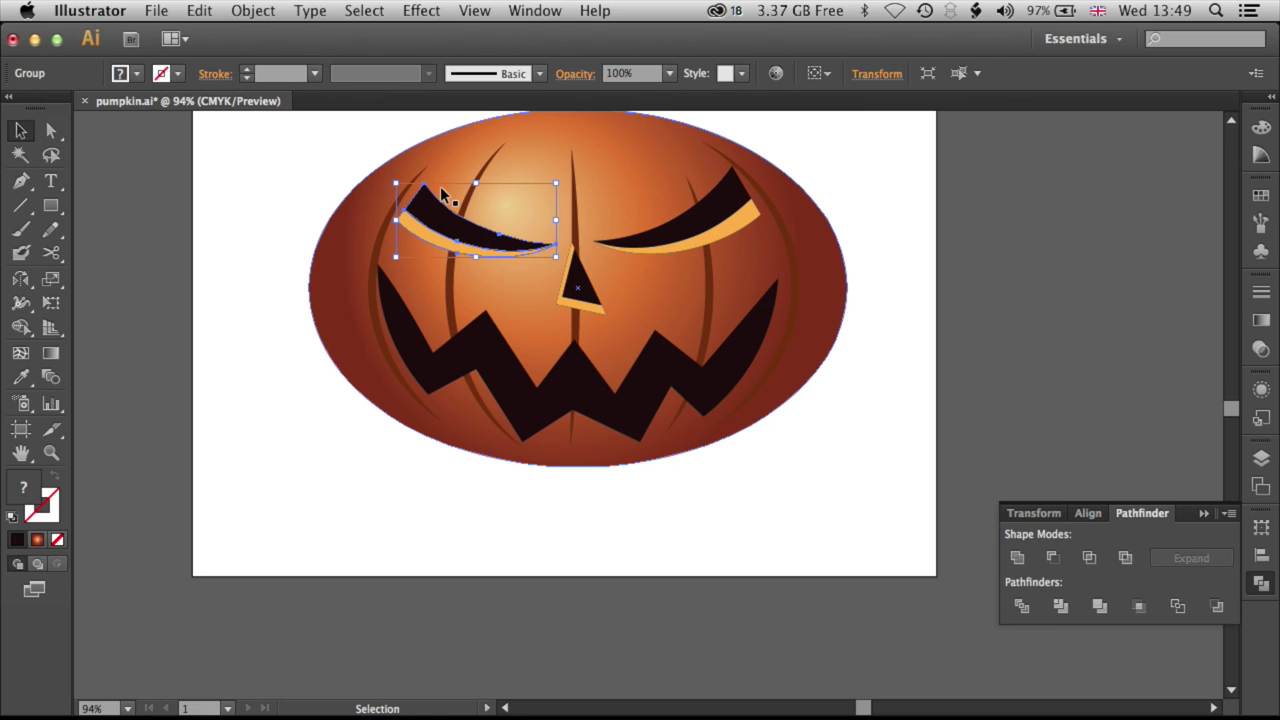
pyautogui.click(174, 285)
# Reshape the mouth's lower zigzag by moving its left corner down, its middle peak up and its lower right tip inward.
pyautogui.click(48, 133)
pyautogui.moveTo(430, 400); pyautogui.dragTo(437, 408)
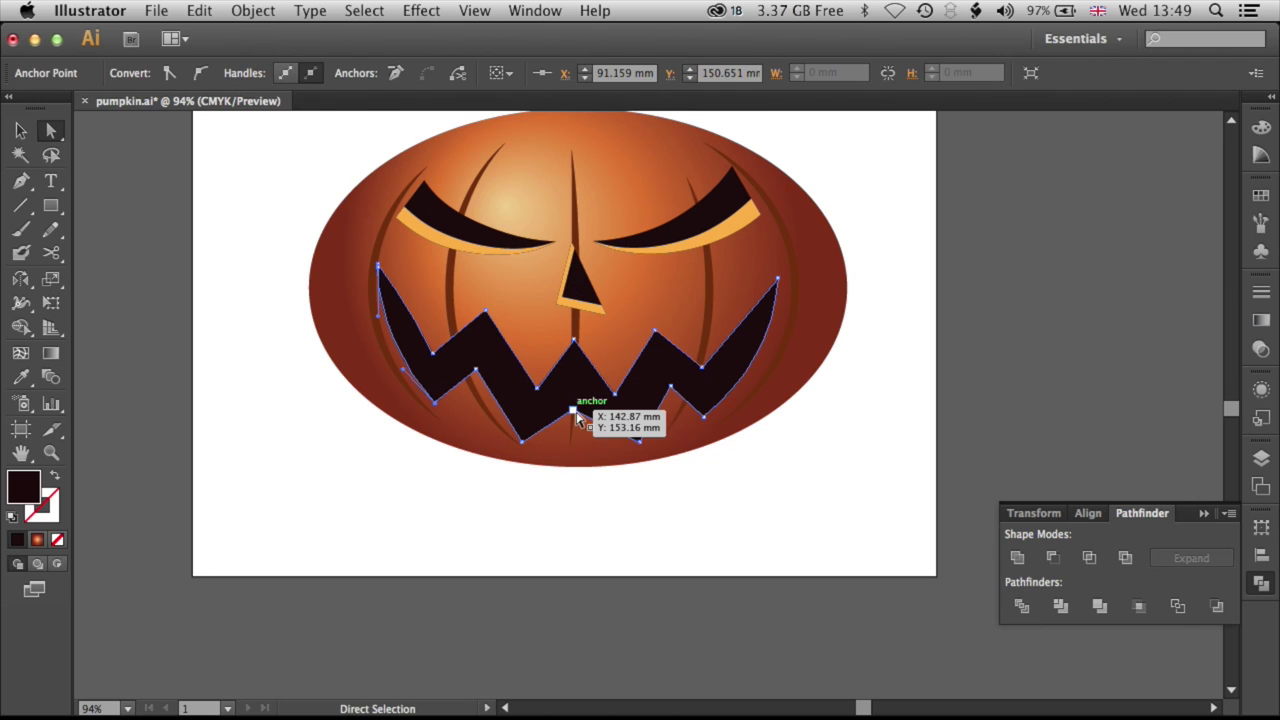
pyautogui.moveTo(576, 412); pyautogui.dragTo(578, 406)
pyautogui.moveTo(640, 441); pyautogui.dragTo(621, 440)
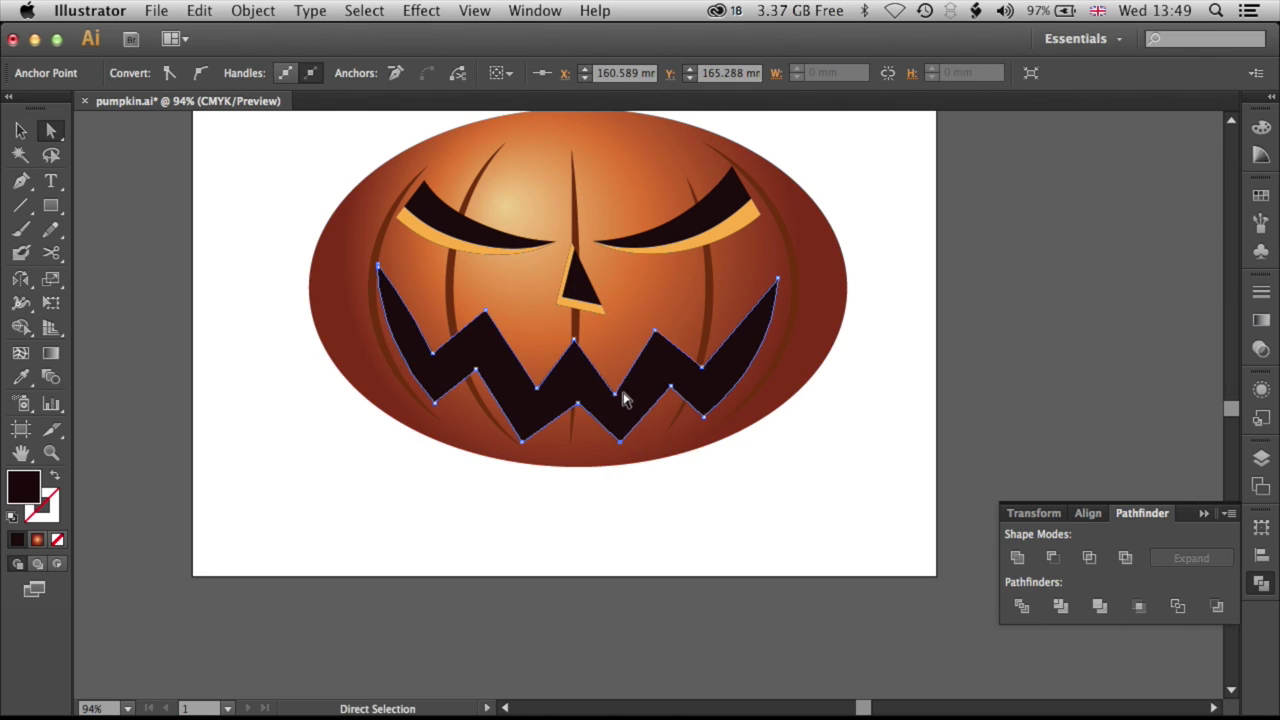
pyautogui.click(105, 322)
# Duplicate the mouth in place, move the copy slightly straight up and widen it a little on both sides.
pyautogui.scroll(3, 105, 322)
pyautogui.hscroll(-2, 105, 322)
pyautogui.click(24, 132)
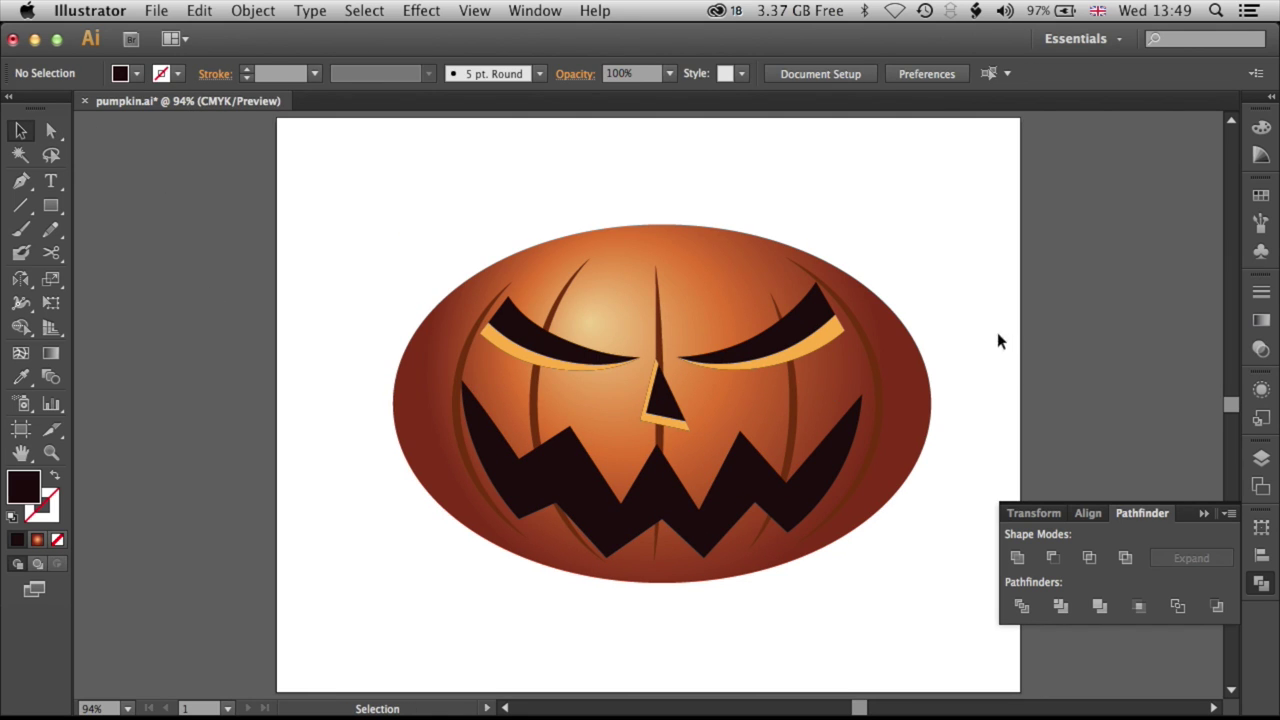
pyautogui.click(655, 515)
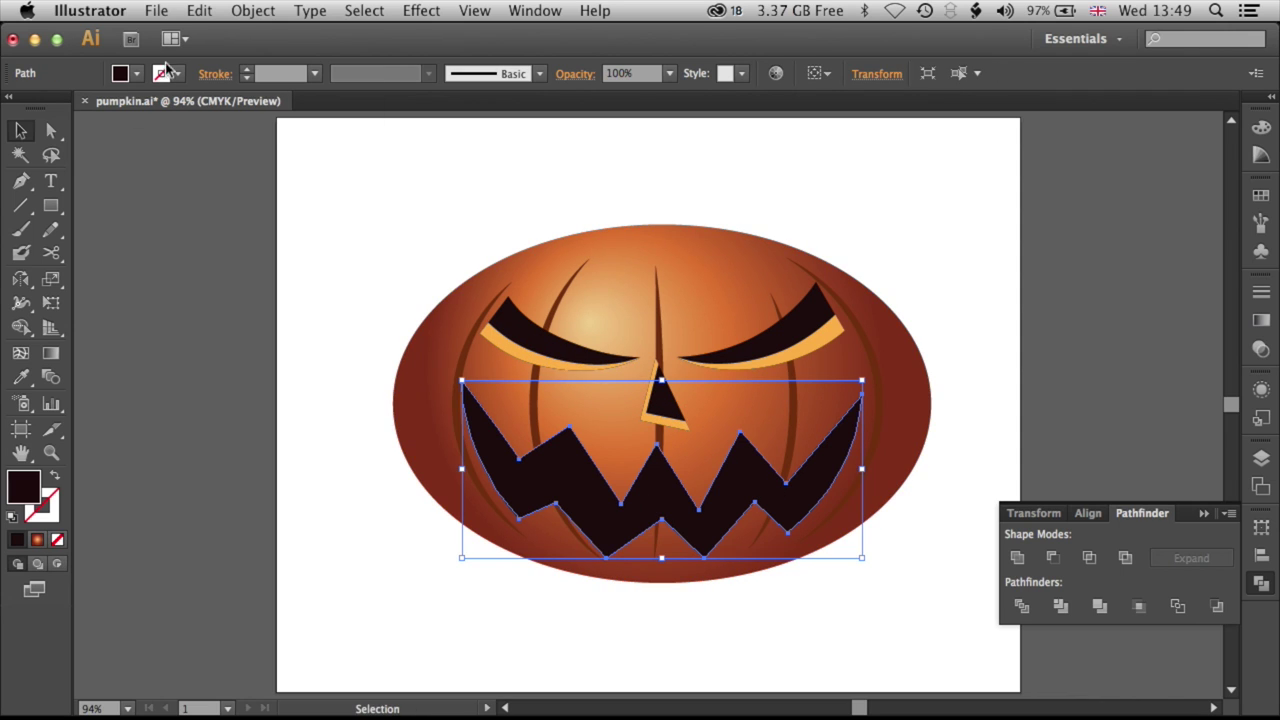
pyautogui.click(200, 10)
pyautogui.click(245, 180)
pyautogui.click(205, 12)
pyautogui.click(245, 180)
pyautogui.moveTo(575, 480); pyautogui.dragTo(575, 457)
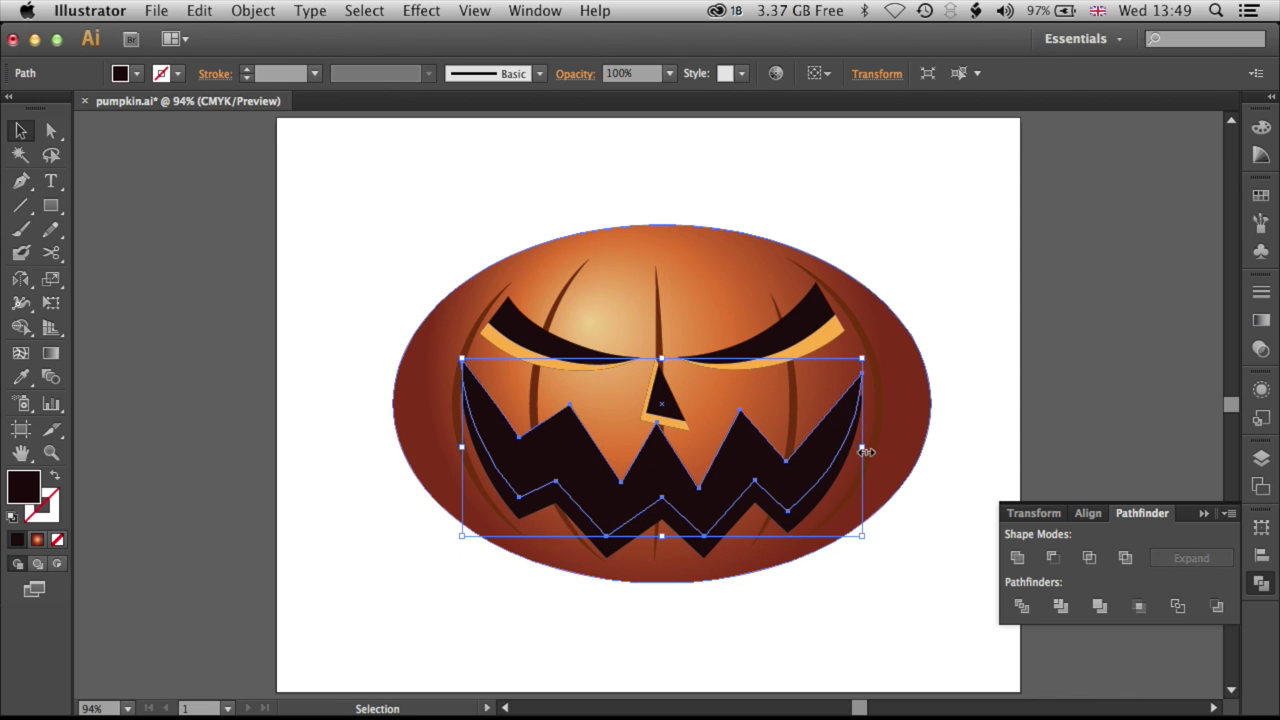
pyautogui.moveTo(864, 449); pyautogui.dragTo(869, 449)
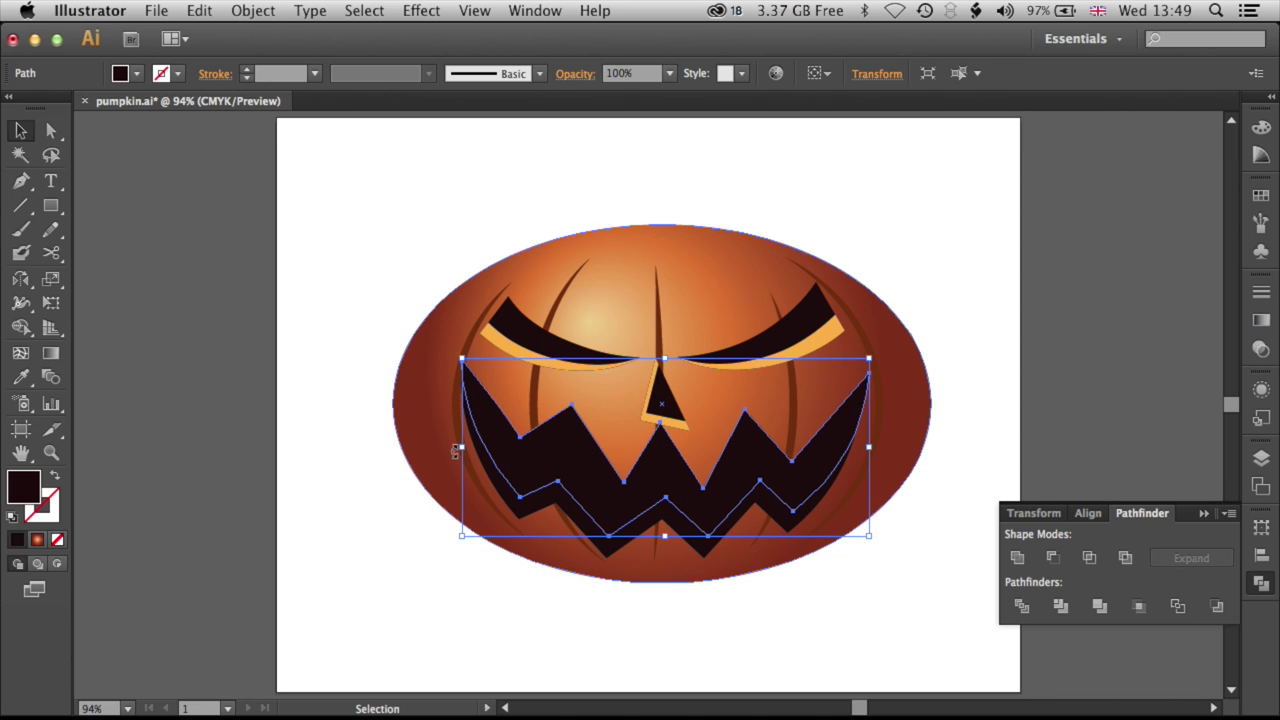
pyautogui.moveTo(461, 448); pyautogui.dragTo(455, 448)
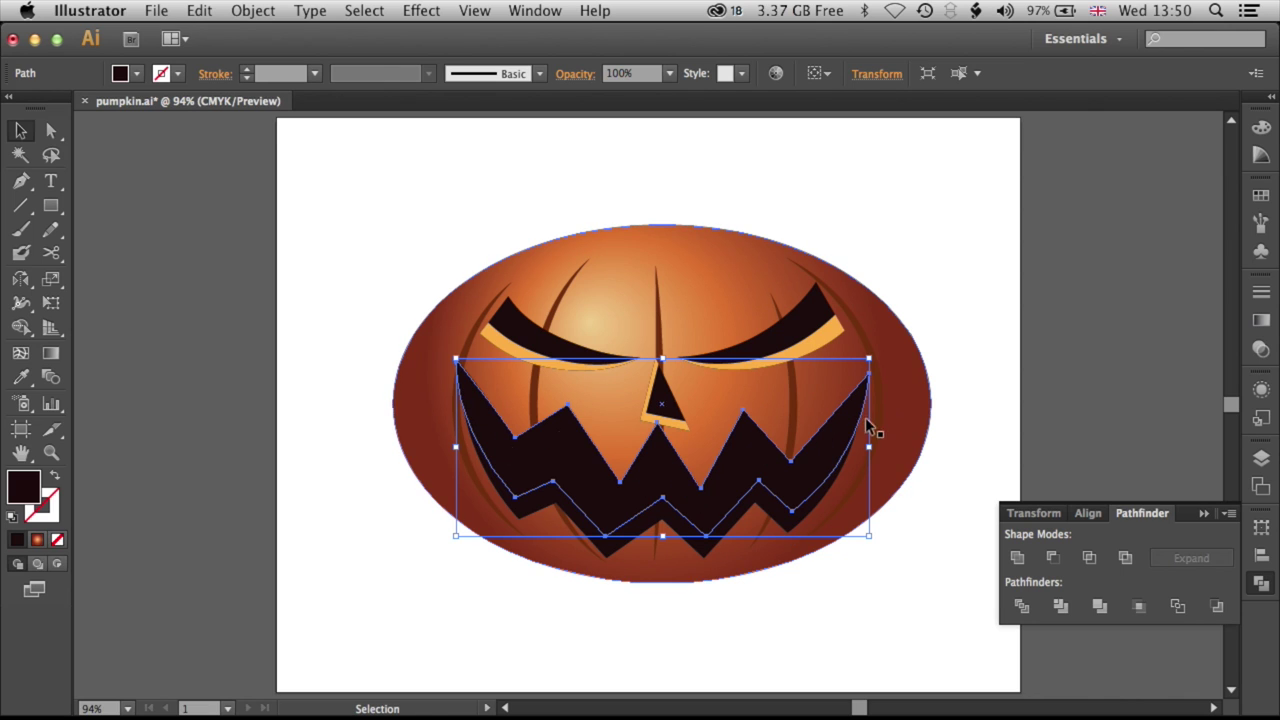
# Subtract the raised copy from the mouth shape with Minus Front and fill the remaining strip with the eye highlight's light orange.
pyautogui.keyDown('shift'); pyautogui.click(535, 500); pyautogui.keyUp('shift')
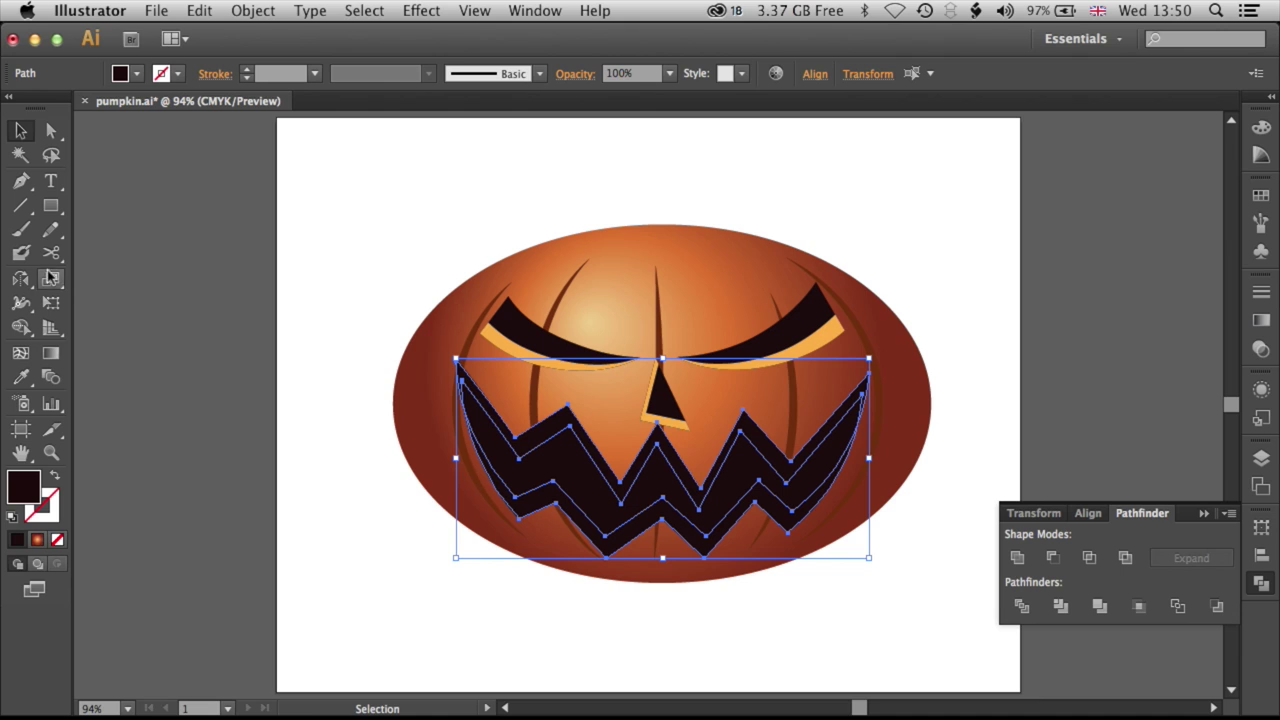
pyautogui.click(1055, 559)
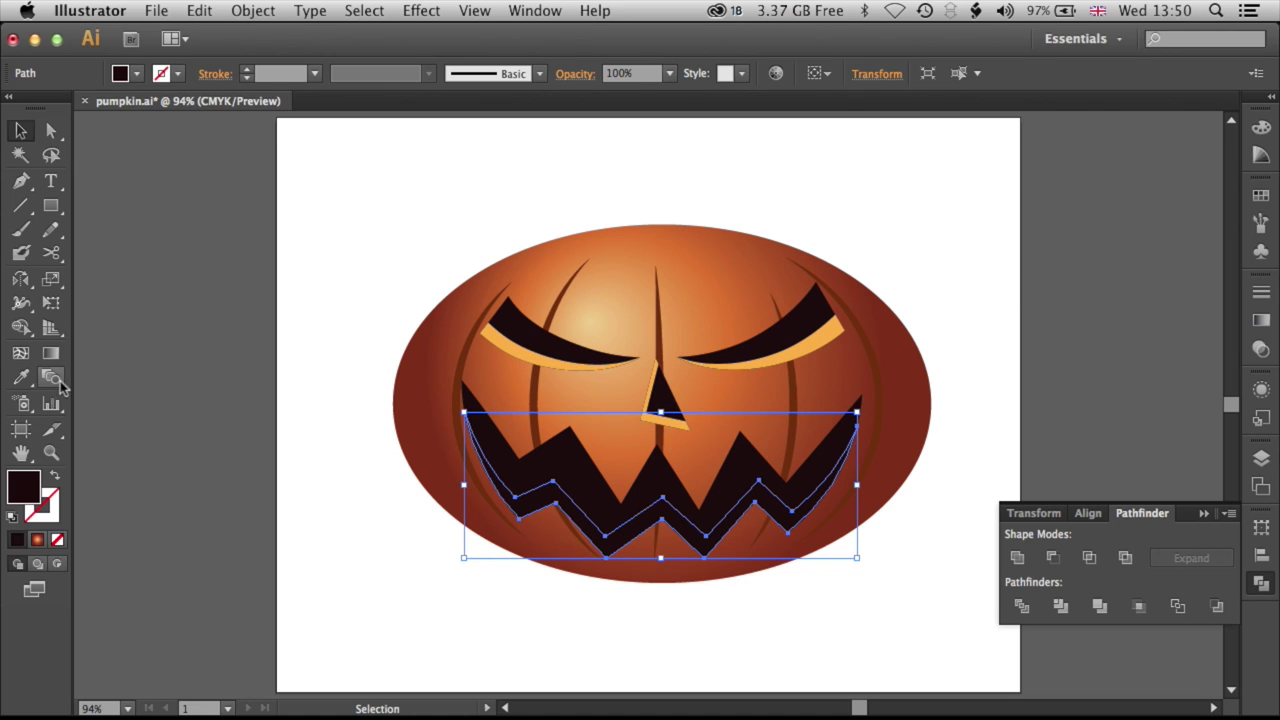
pyautogui.press('i')
pyautogui.click(512, 347)
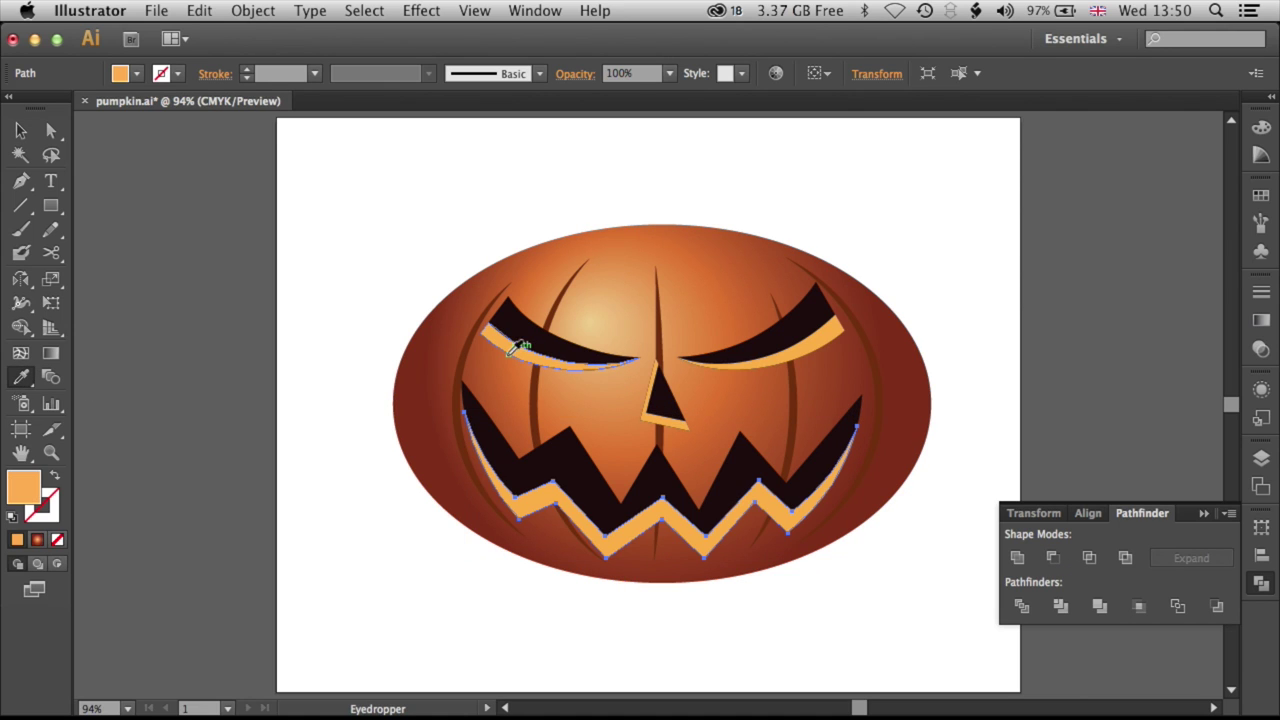
pyautogui.click(20, 130)
pyautogui.click(268, 150)
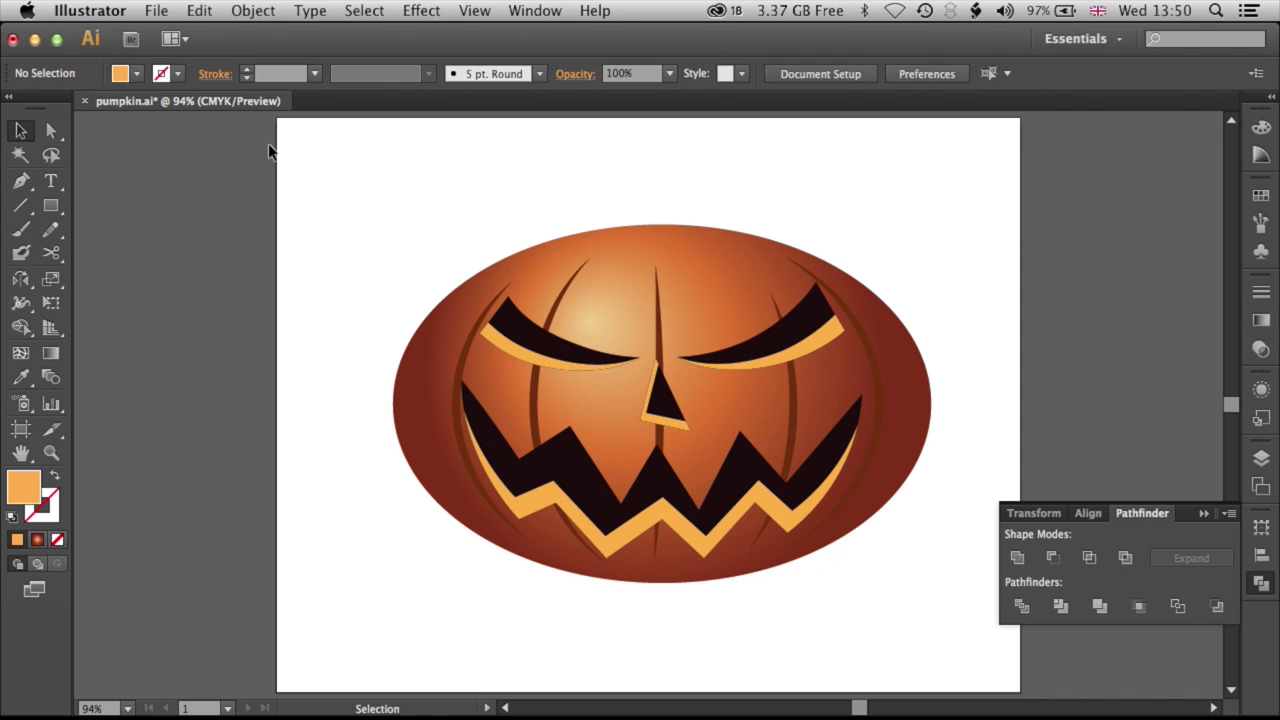
# Adjust the zigzag points along the upper edge of the mouth's light orange highlight to vary its thickness.
pyautogui.click(51, 130)
pyautogui.moveTo(557, 492); pyautogui.dragTo(563, 487)
pyautogui.moveTo(611, 541); pyautogui.dragTo(620, 551)
pyautogui.moveTo(667, 500); pyautogui.dragTo(662, 512)
pyautogui.moveTo(707, 535); pyautogui.dragTo(702, 546)
pyautogui.moveTo(796, 513); pyautogui.dragTo(795, 522)
pyautogui.click(363, 532)
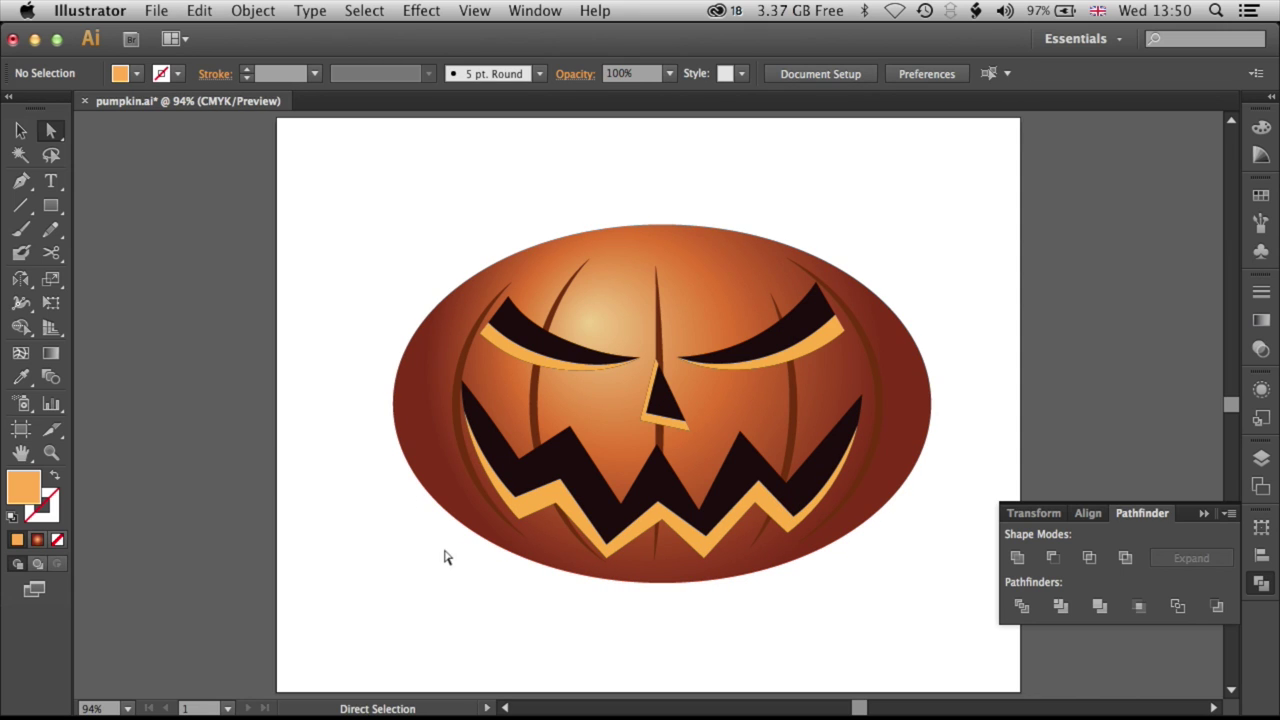
# Draw a curved stem with a flared base on top of the pumpkin using the Pen tool and a dark green fill.
pyautogui.scroll(1, 575, 423)
pyautogui.hscroll(1, 575, 423)
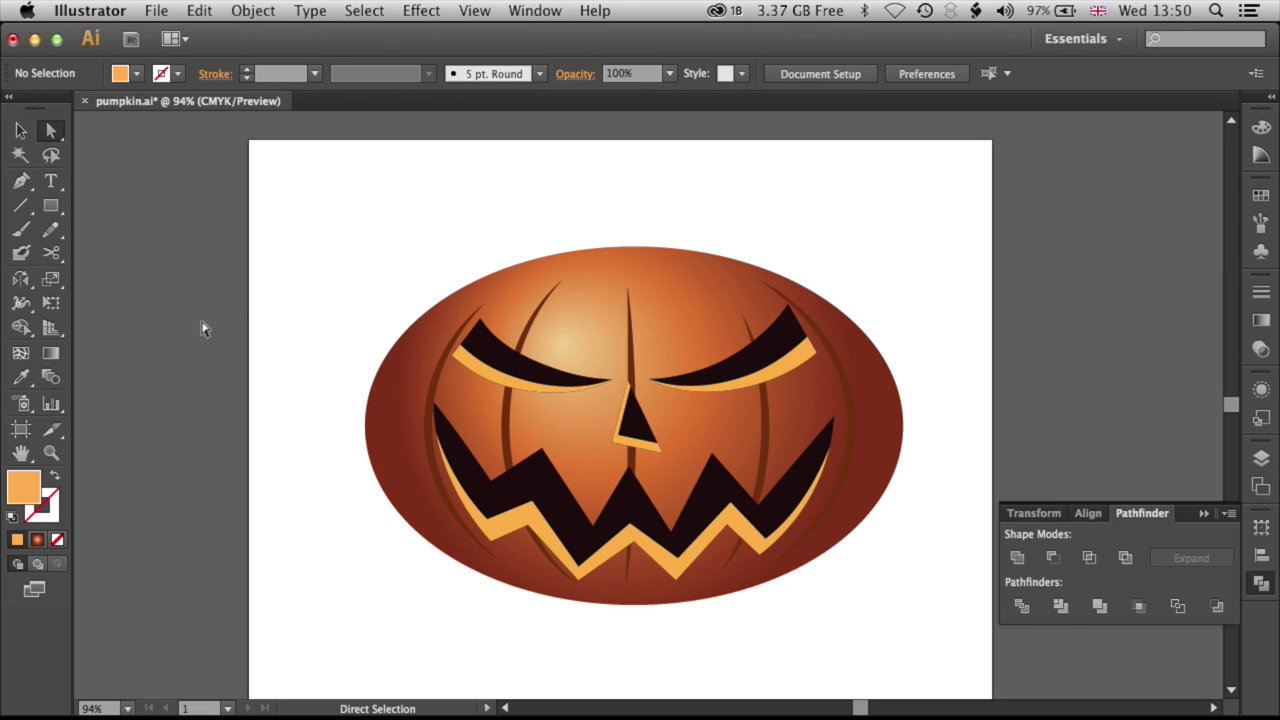
pyautogui.click(22, 181)
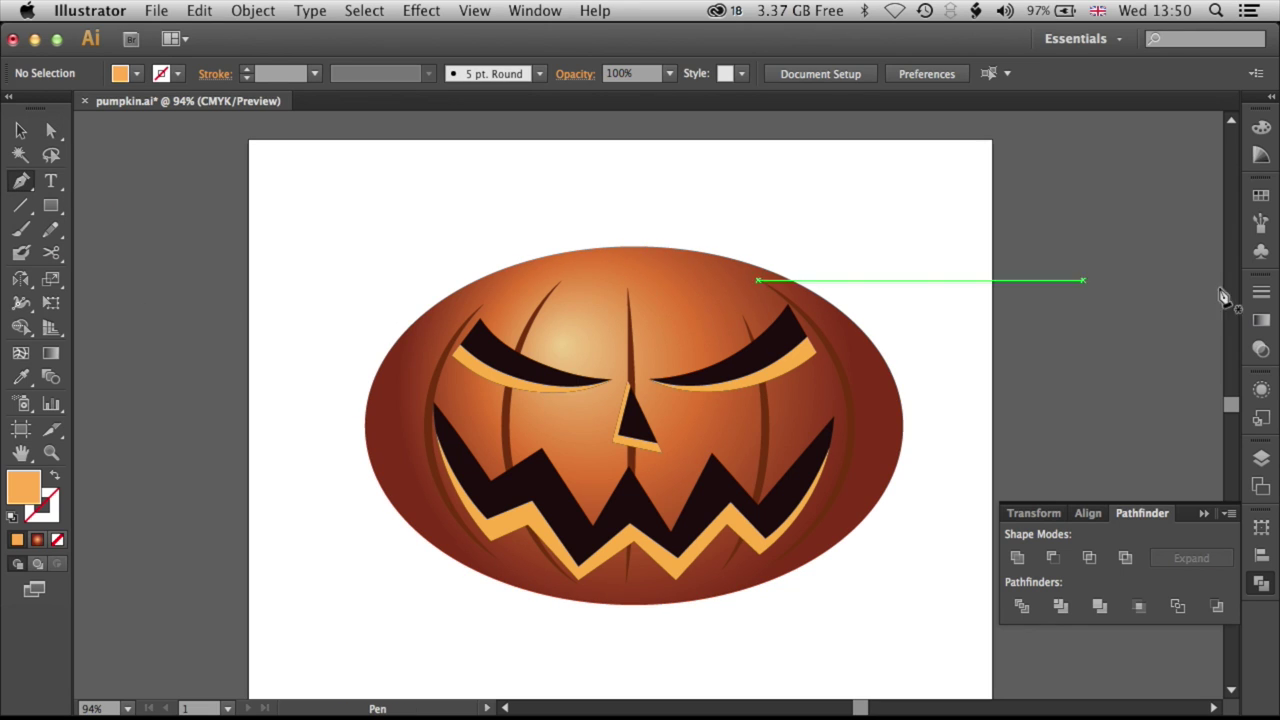
pyautogui.click(1261, 195)
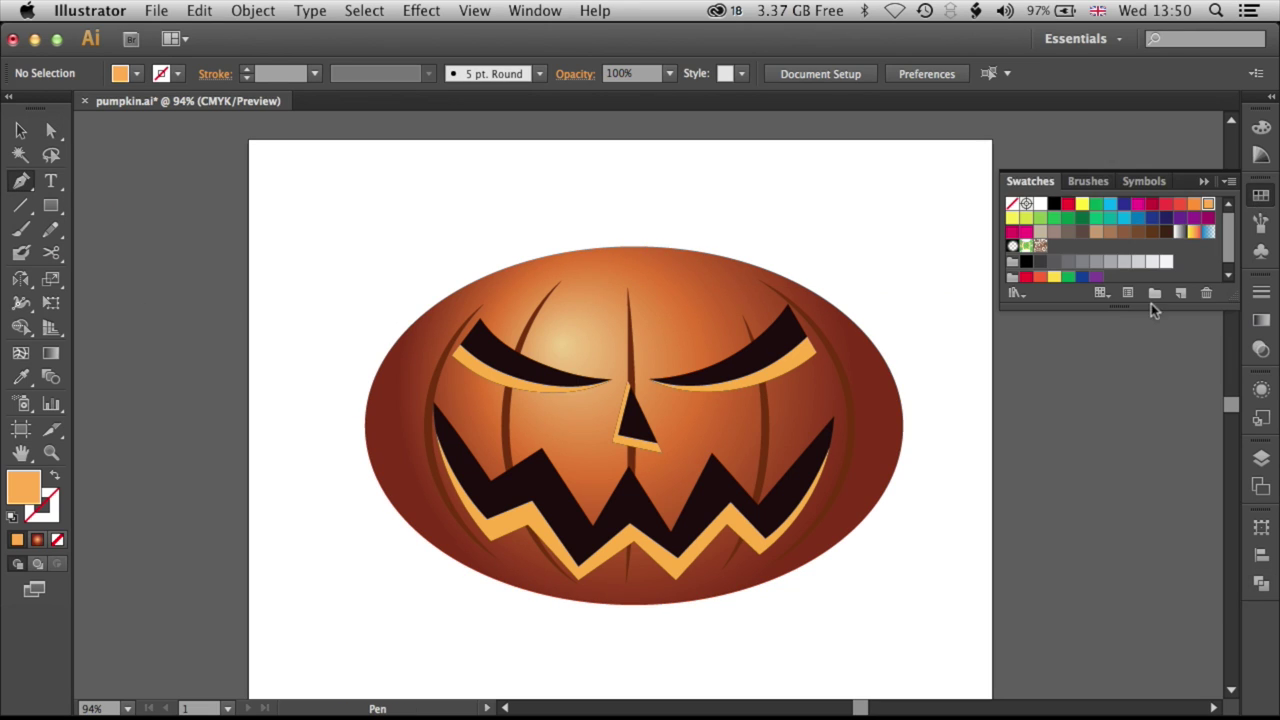
pyautogui.click(1081, 218)
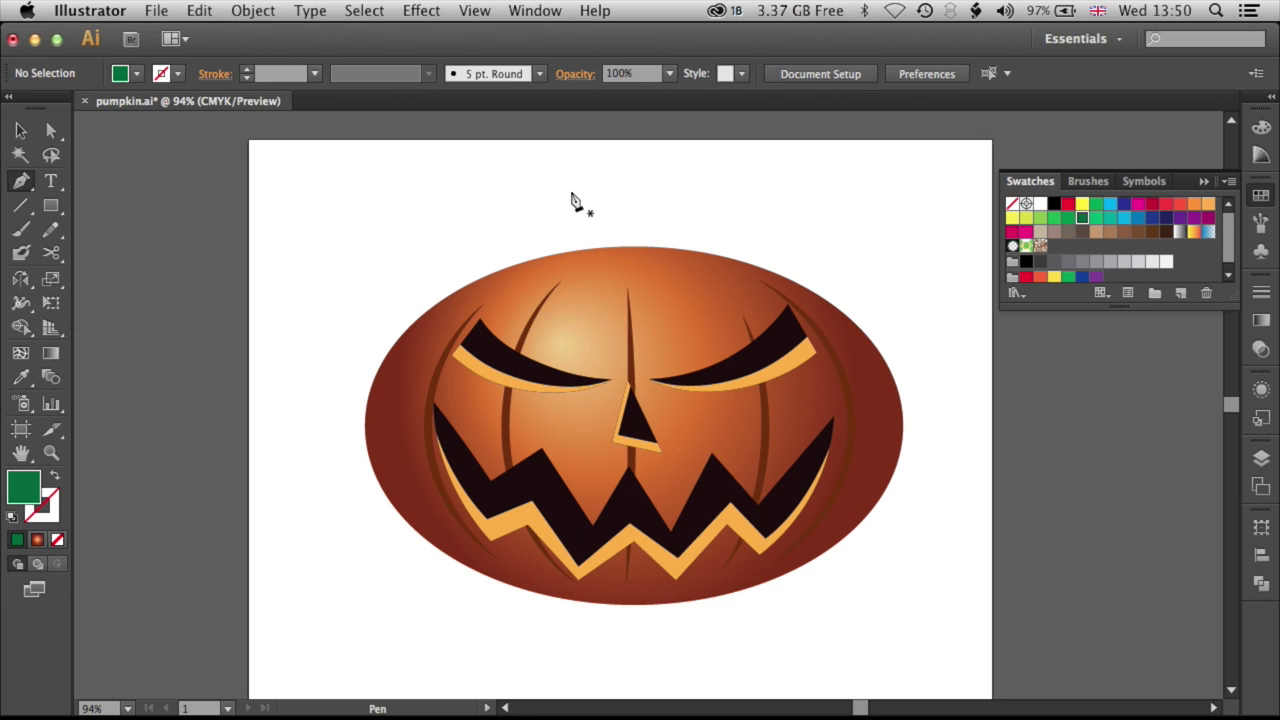
pyautogui.moveTo(555, 178)
pyautogui.mouseDown()
pyautogui.moveTo(600, 223)
pyautogui.moveTo(583, 274)
pyautogui.moveTo(594, 266)
pyautogui.moveTo(571, 274)
pyautogui.moveTo(674, 274)
pyautogui.moveTo(594, 192)
pyautogui.moveTo(594, 166)
pyautogui.moveTo(559, 173)
pyautogui.moveTo(552, 193)
pyautogui.mouseUp()
pyautogui.click(633, 252)
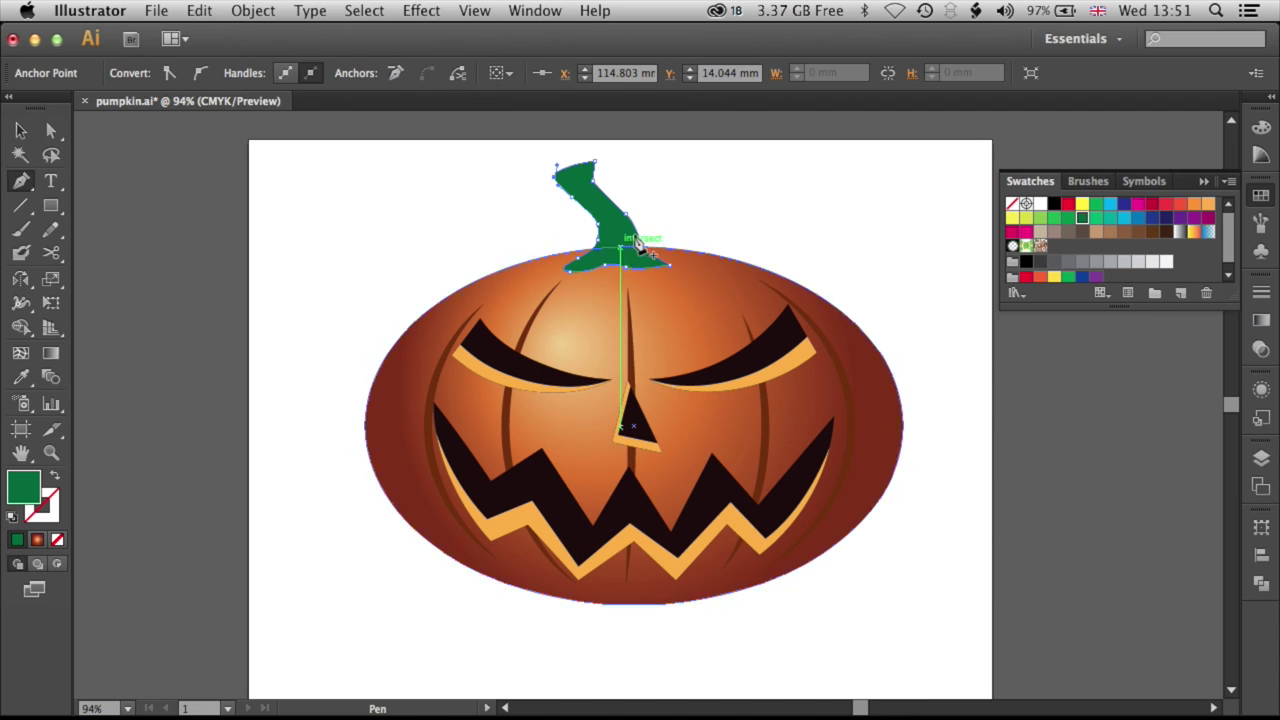
# Refine the curve on the right side of the stem's flared base by adjusting its direction handle.
pyautogui.click(51, 130)
pyautogui.click(812, 211)
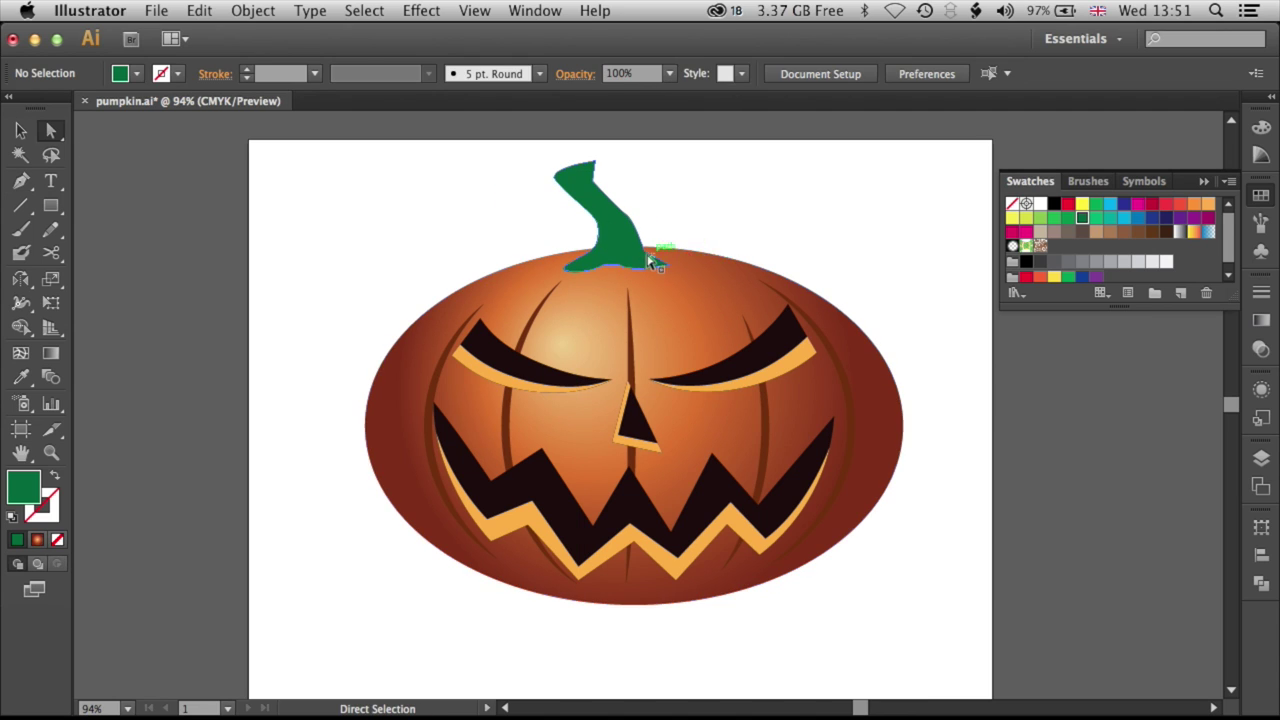
pyautogui.click(652, 253)
pyautogui.moveTo(652, 253); pyautogui.dragTo(650, 255)
pyautogui.press('super+shift+a')
# Recolour the stem a muted dark green with H 146, S 45, B 29 and move it slightly to the right.
pyautogui.scroll(2, 680, 277)
pyautogui.hscroll(2, 680, 277)
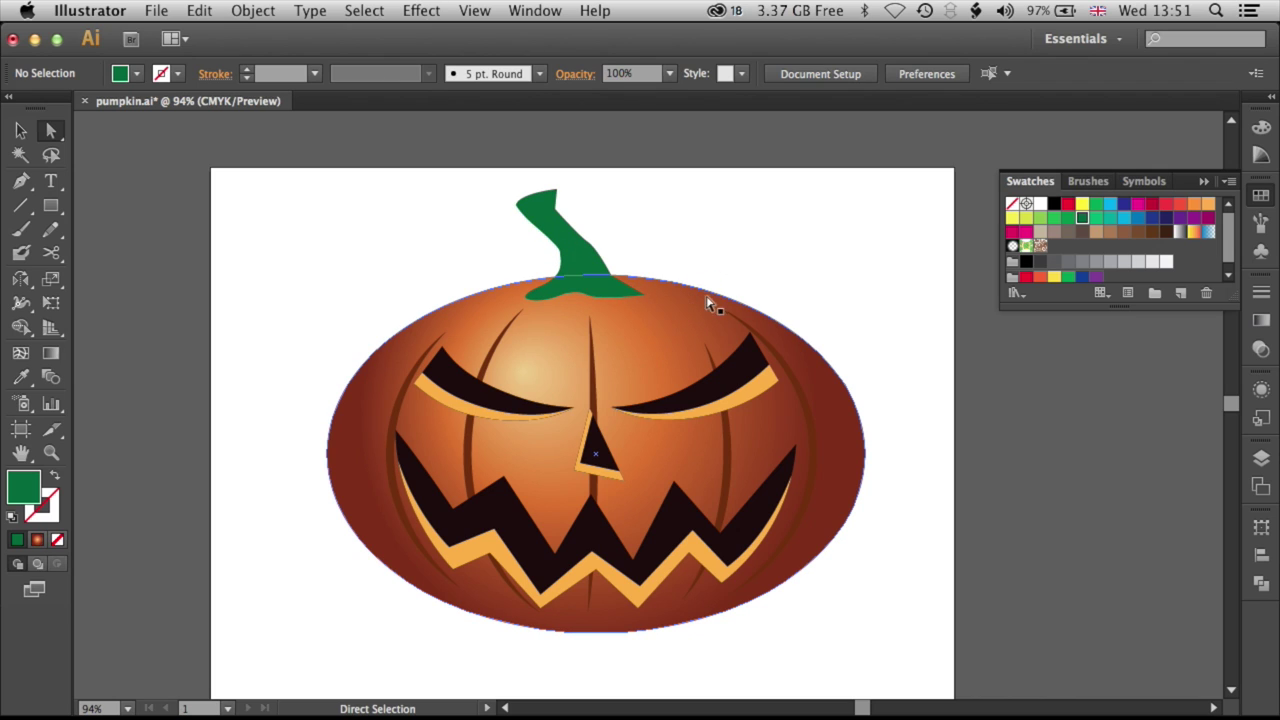
pyautogui.click(20, 130)
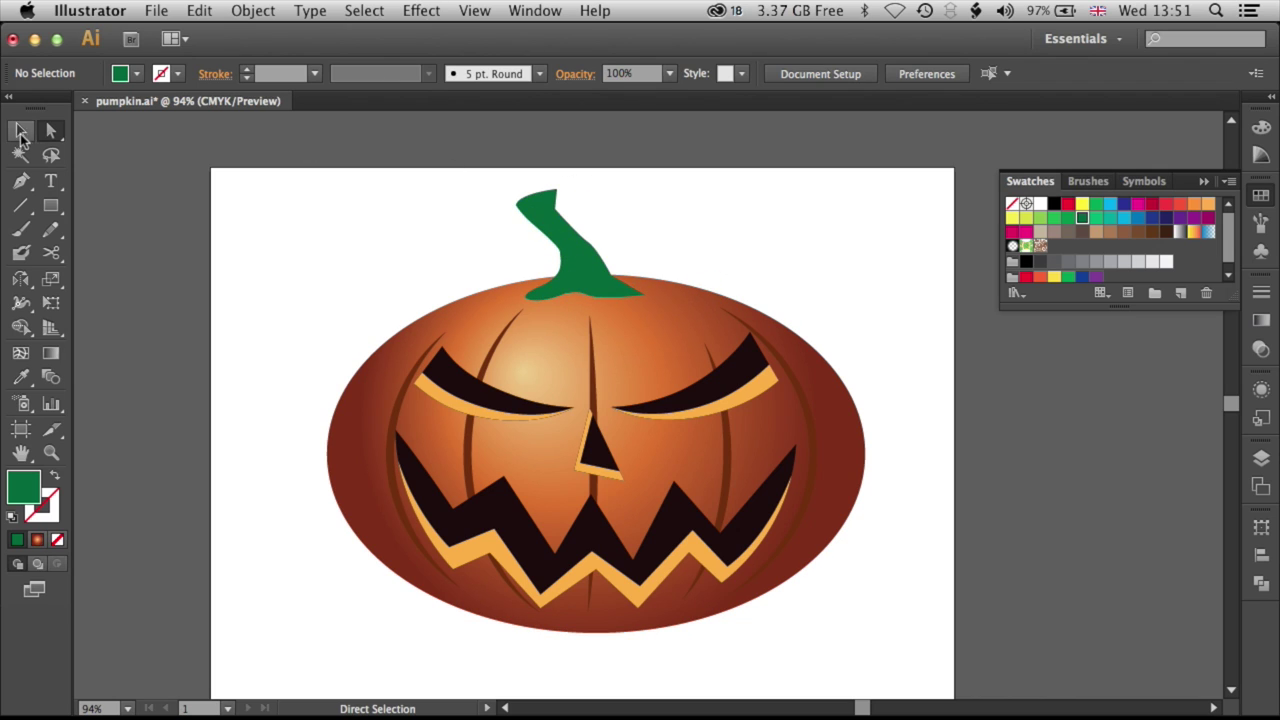
pyautogui.click(585, 262)
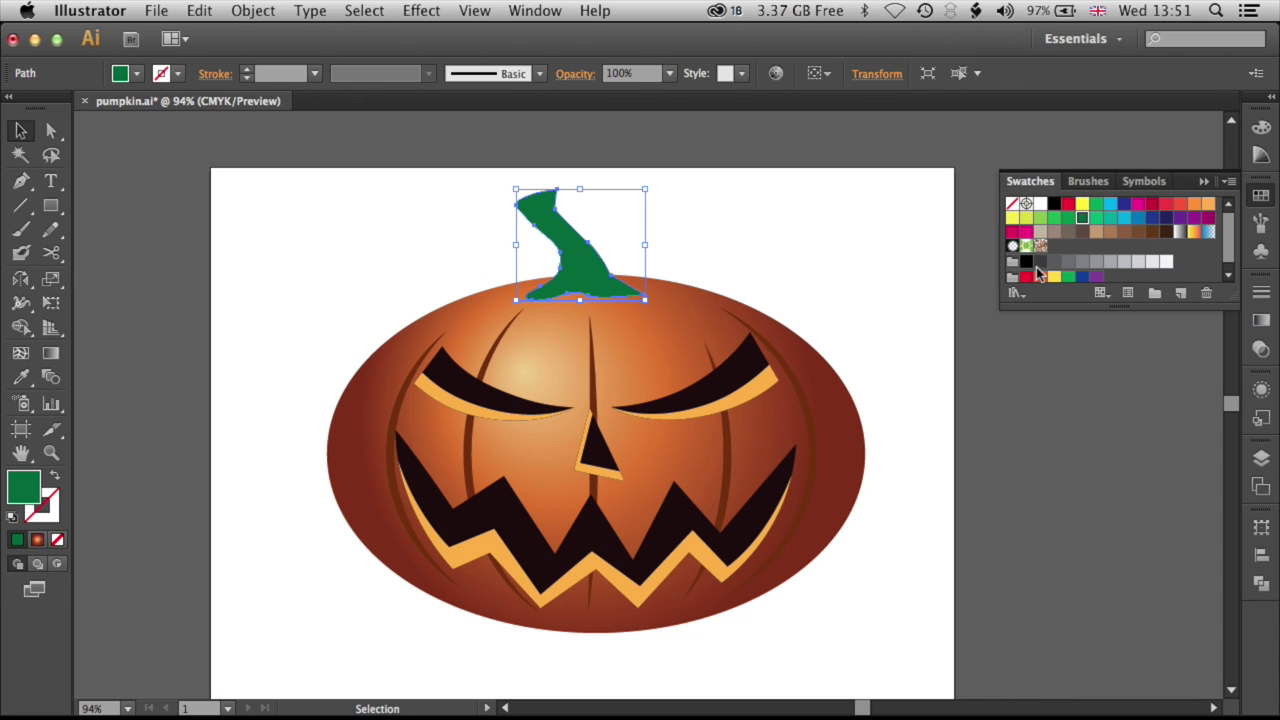
pyautogui.click(1261, 129)
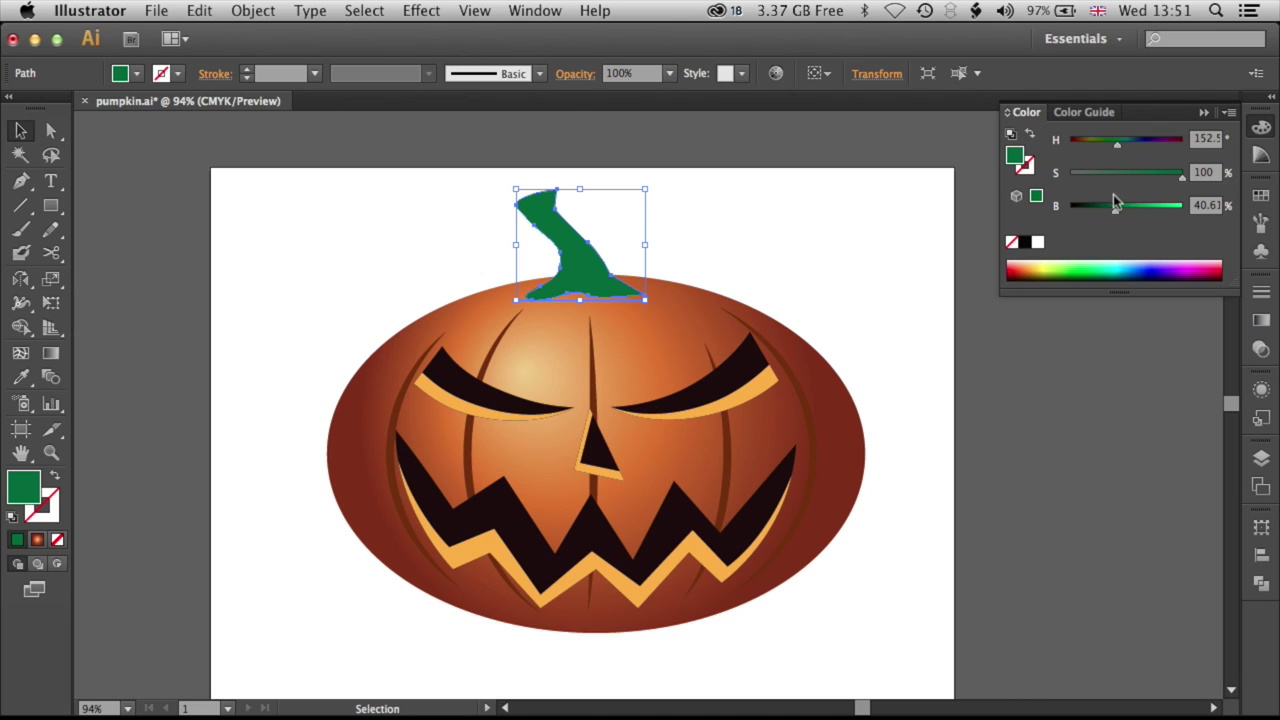
pyautogui.moveTo(1173, 183); pyautogui.dragTo(1127, 183)
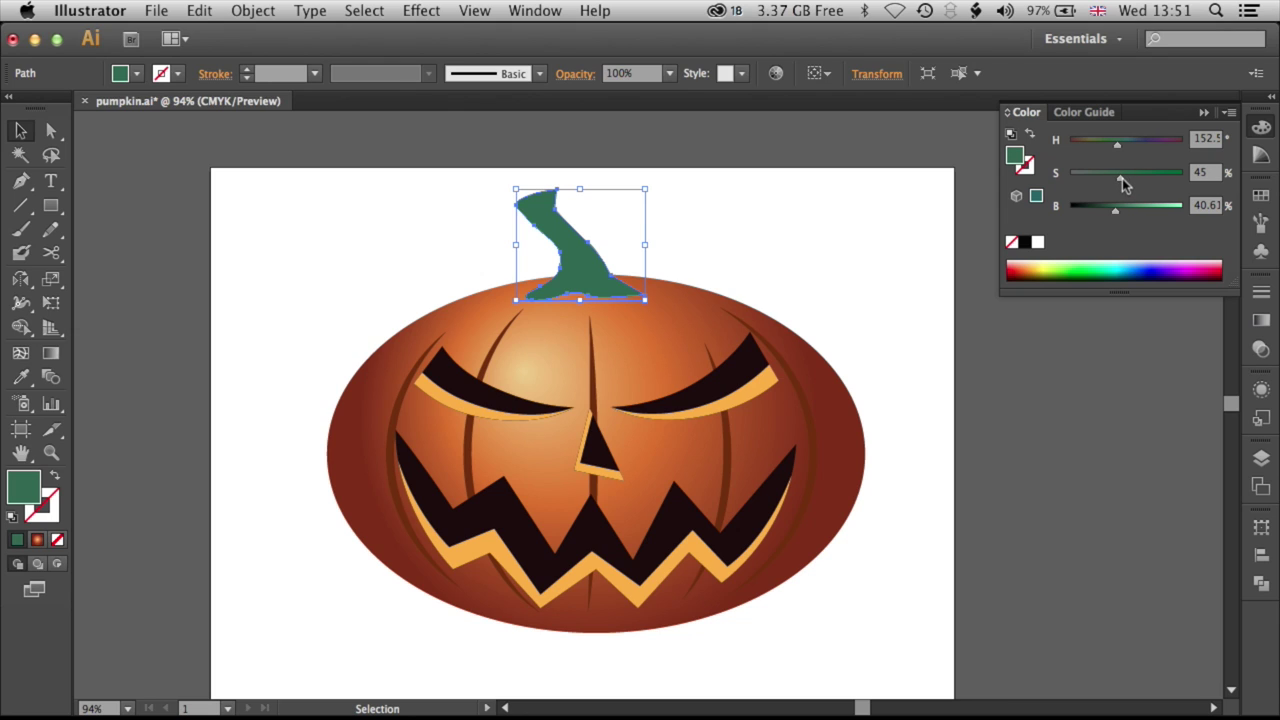
pyautogui.moveTo(1116, 214); pyautogui.dragTo(1107, 212)
pyautogui.moveTo(1125, 144); pyautogui.dragTo(1116, 144)
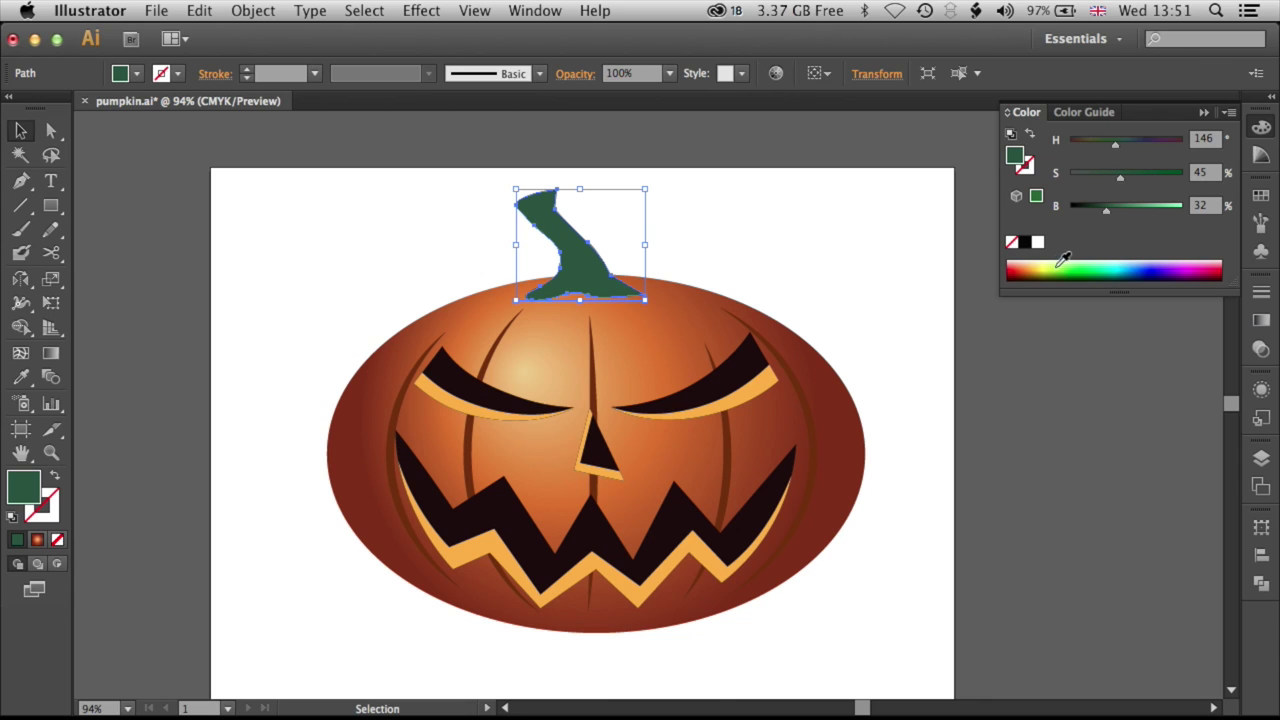
pyautogui.moveTo(587, 267); pyautogui.dragTo(594, 271)
pyautogui.click(403, 309)
# Draw an open curved line down the inside of the stem with the Pen tool, using no fill and the stem's green as stroke.
pyautogui.click(24, 183)
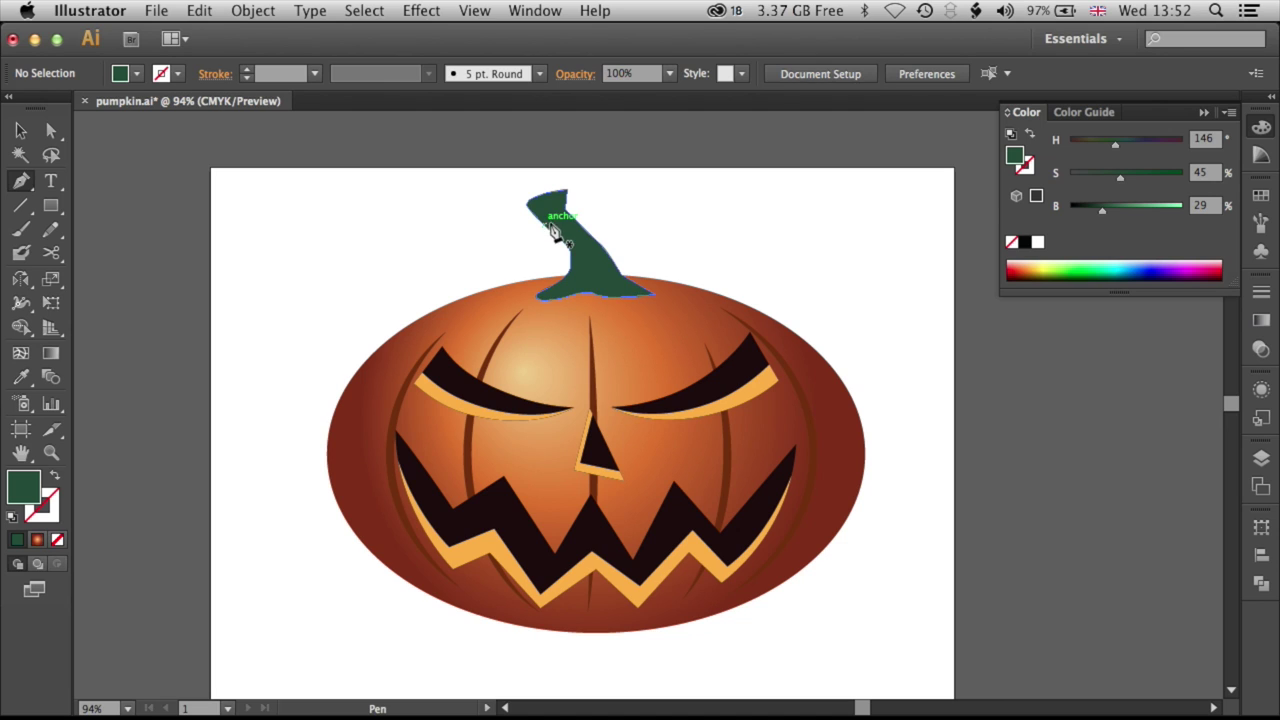
pyautogui.click(54, 481)
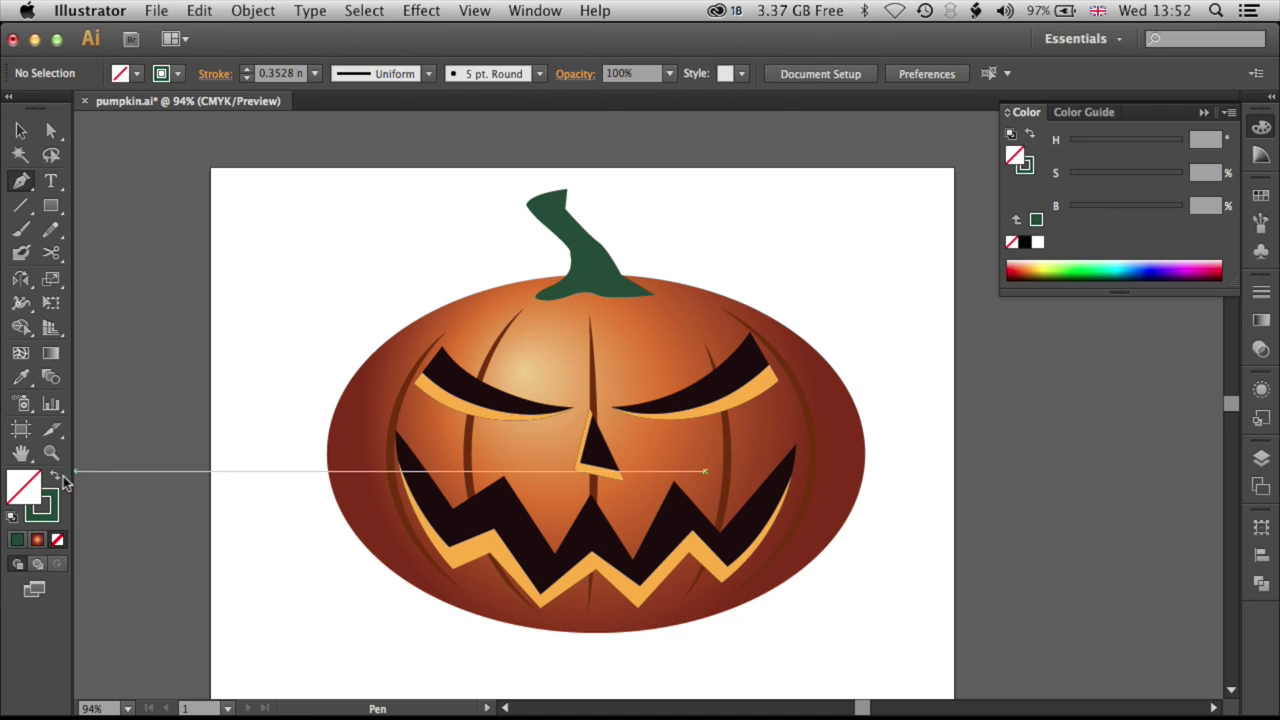
pyautogui.moveTo(558, 218)
pyautogui.mouseDown()
pyautogui.moveTo(581, 255)
pyautogui.moveTo(574, 282)
pyautogui.mouseUp()
pyautogui.click(577, 287)
# Set the stroke weight of the curved line inside the stem to 6 mm.
pyautogui.click(1258, 296)
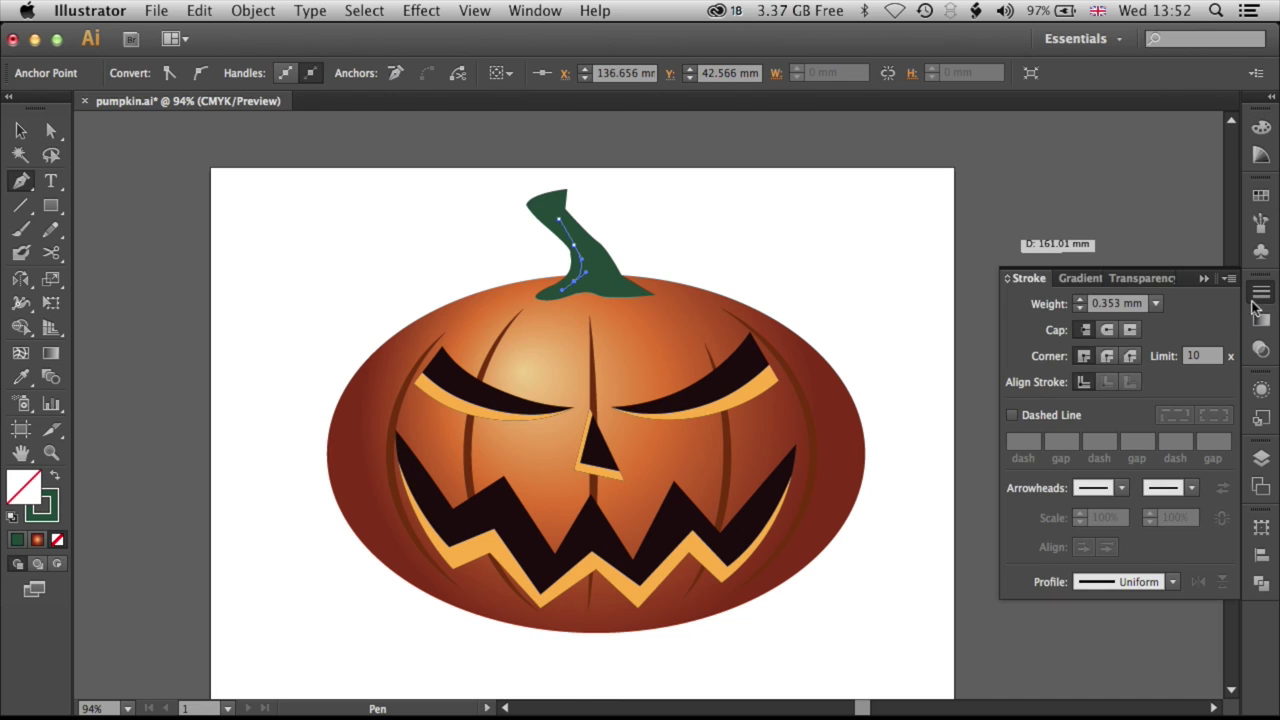
pyautogui.click(1156, 303)
pyautogui.click(1196, 439)
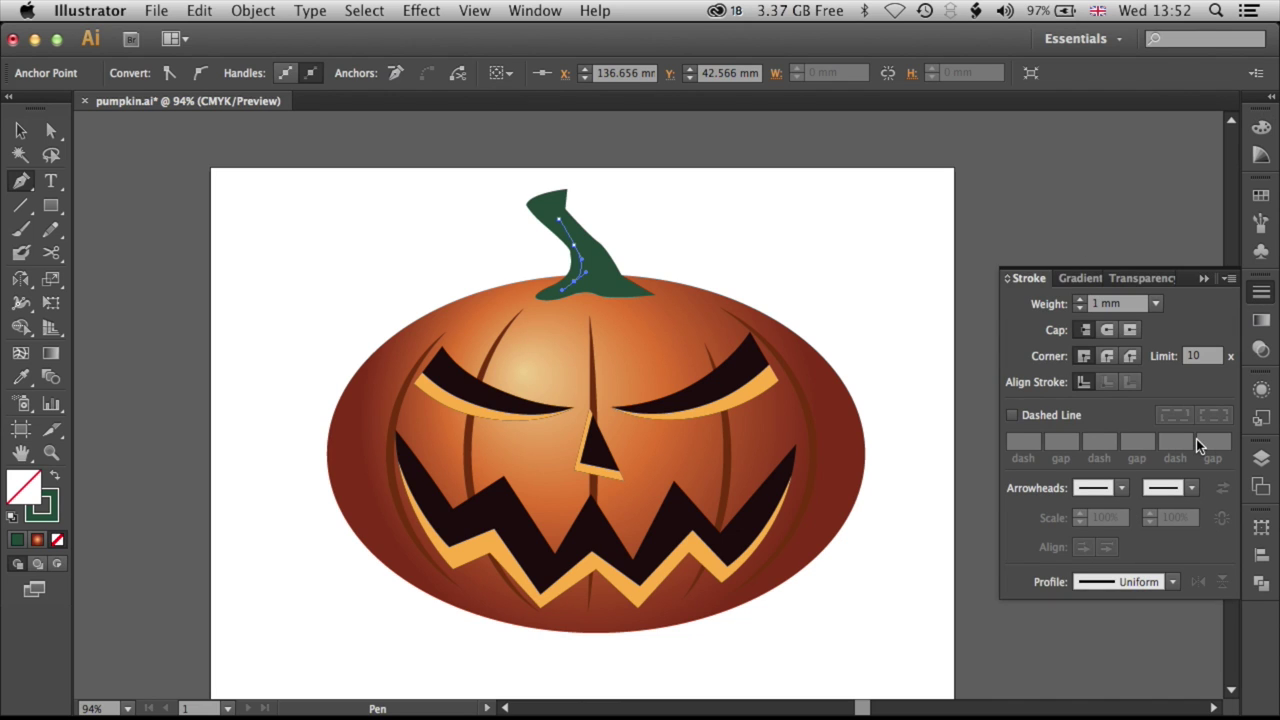
pyautogui.click(1152, 304)
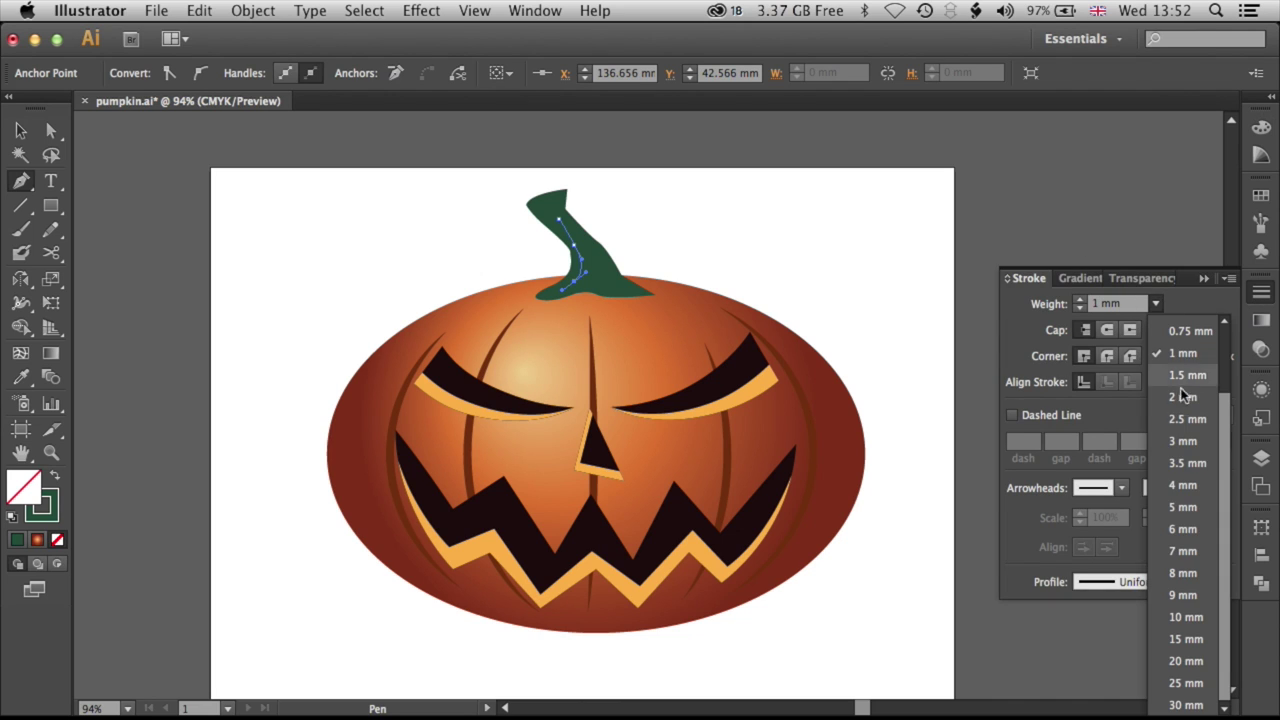
pyautogui.click(1186, 528)
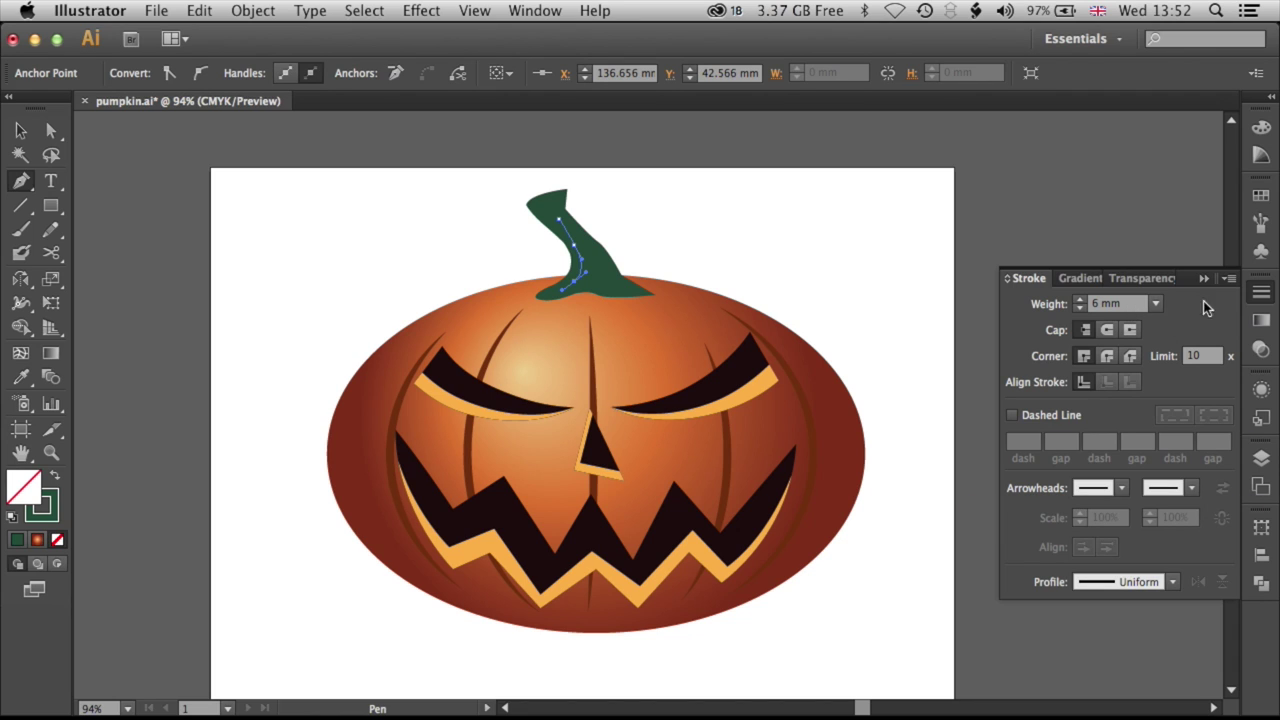
# Recolour the stroke of the curved line inside the stem a lighter green with H 146, S 35, B 52.
pyautogui.click(1261, 197)
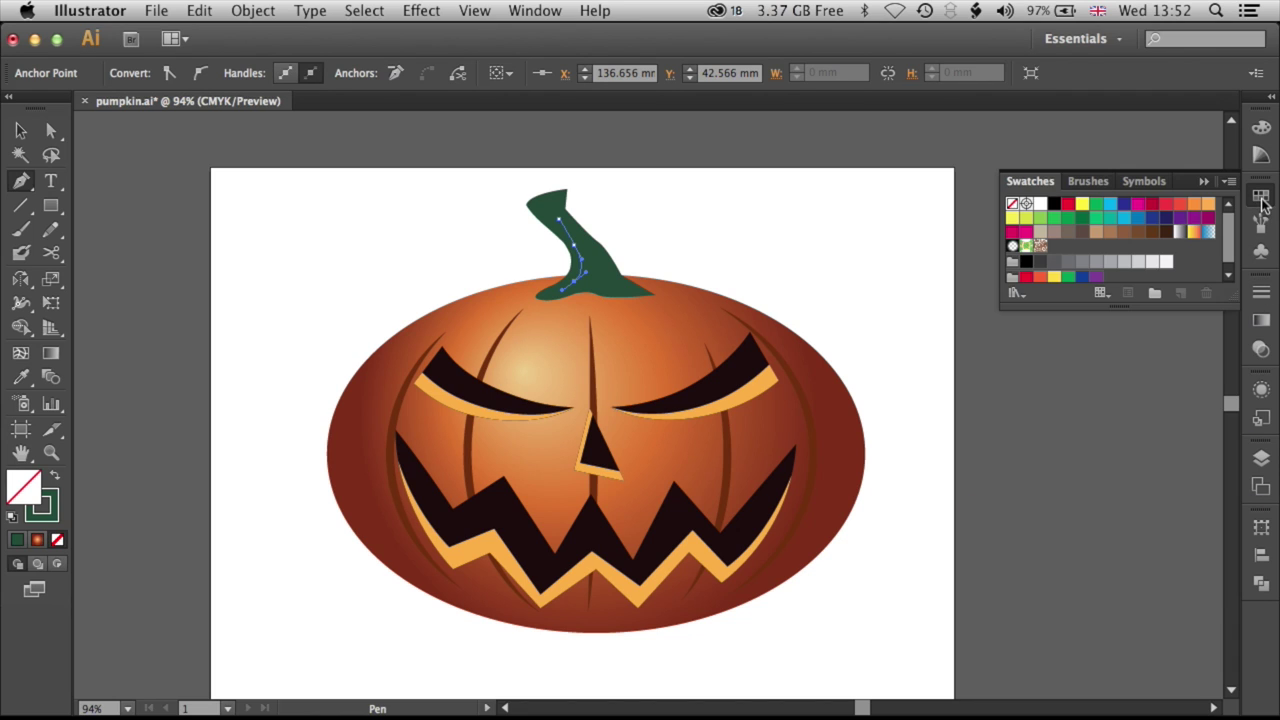
pyautogui.click(1261, 128)
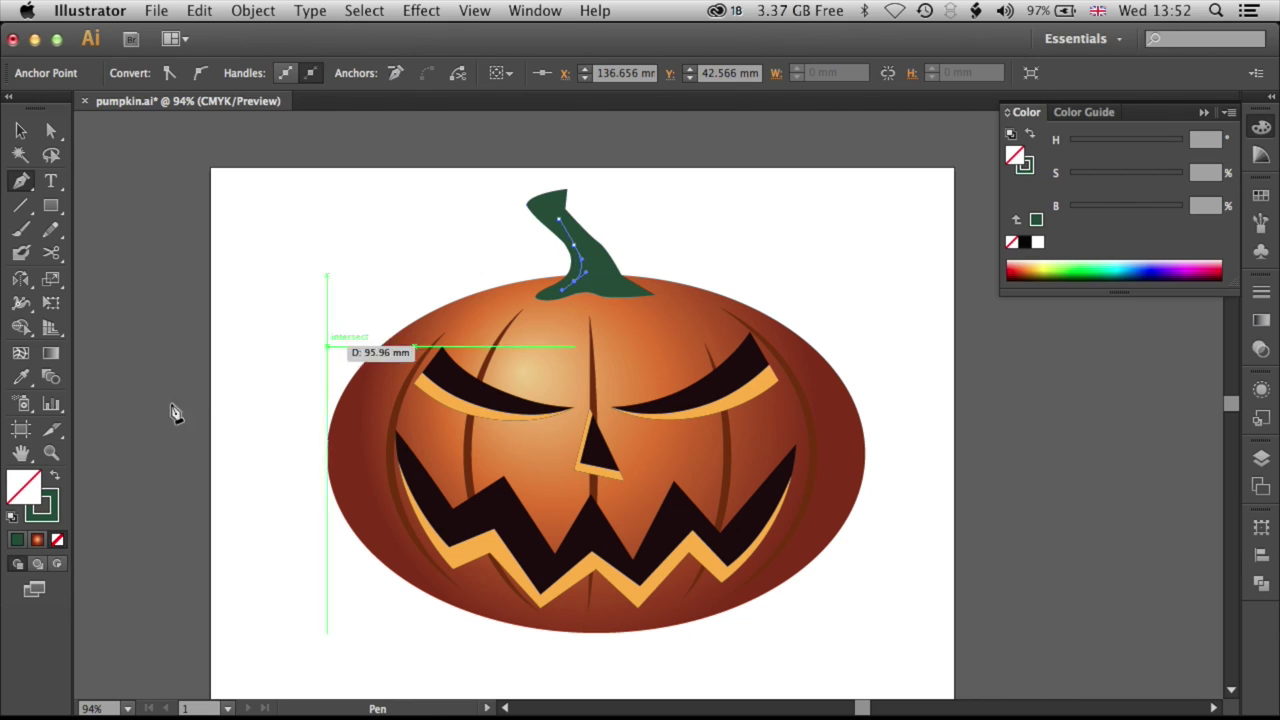
pyautogui.click(54, 510)
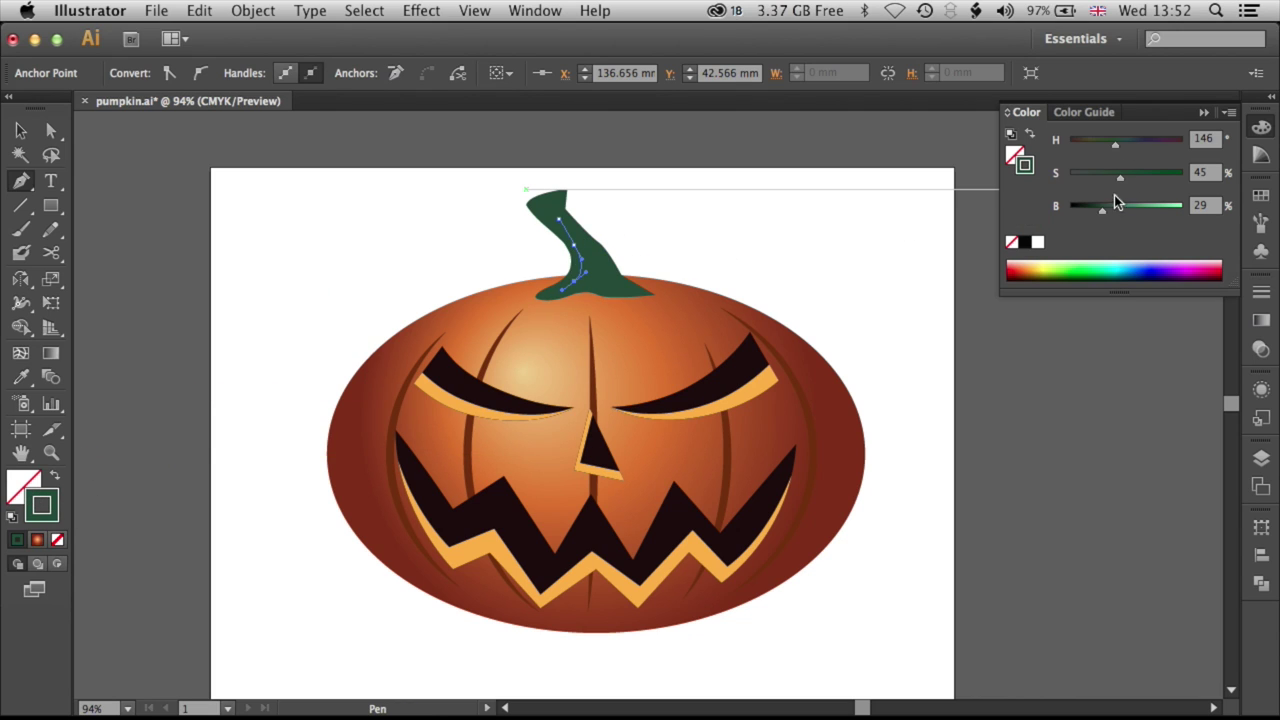
pyautogui.moveTo(1103, 212)
pyautogui.mouseDown()
pyautogui.moveTo(1128, 210)
pyautogui.moveTo(1108, 182)
pyautogui.mouseUp()
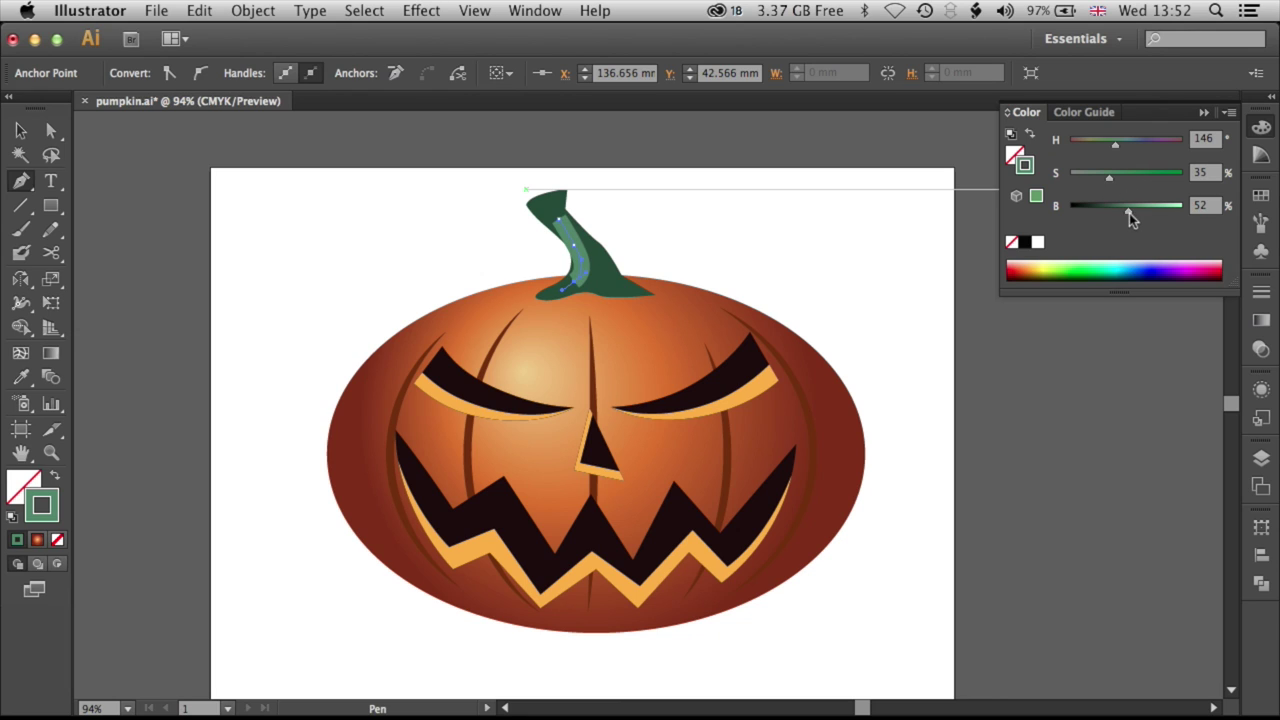
# Set the stem line's stroke weight to 3 mm and give it the width profile that tapers at both ends.
pyautogui.click(1261, 291)
pyautogui.click(1124, 306)
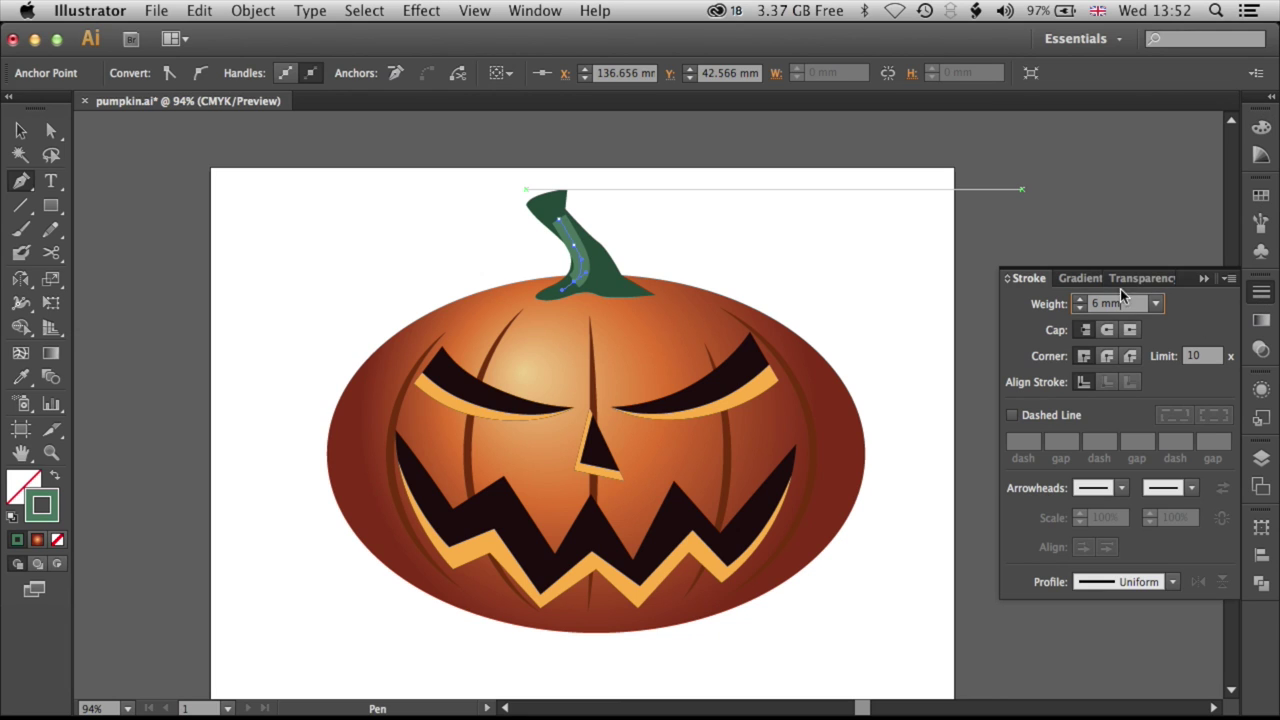
pyautogui.write('4')
pyautogui.press('Return')
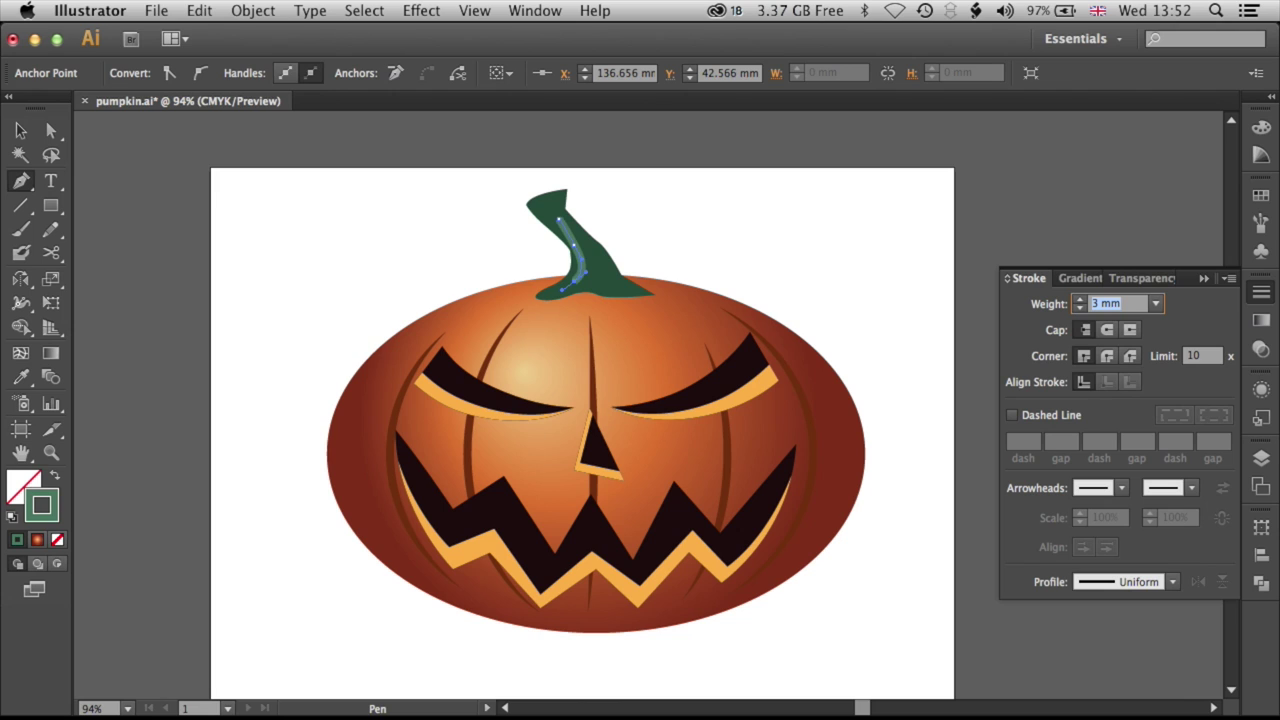
pyautogui.click(1140, 581)
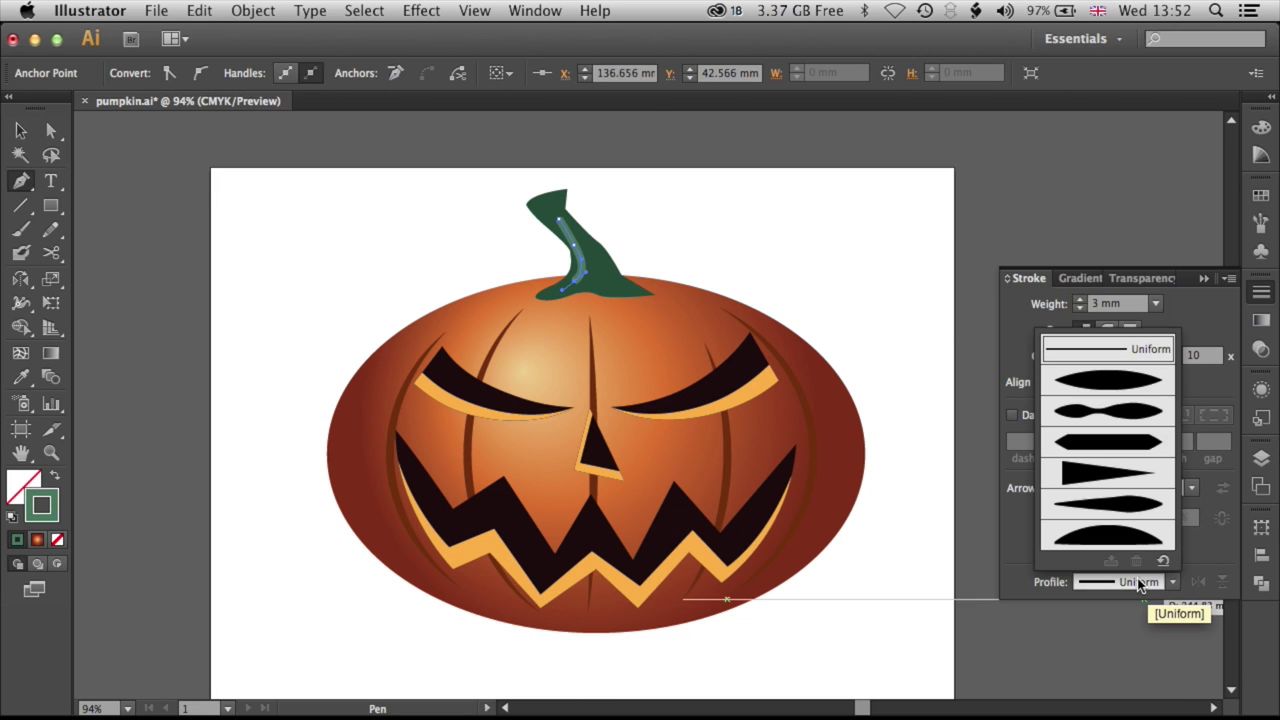
pyautogui.click(1112, 392)
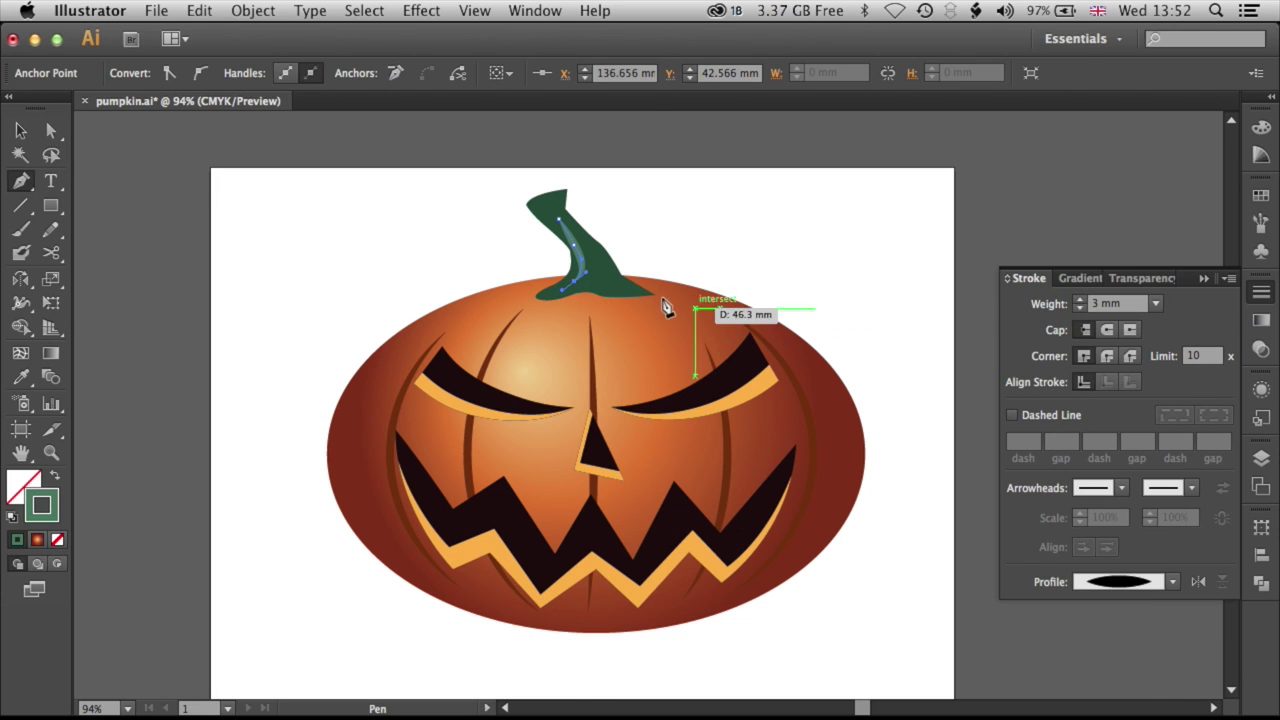
# Extend the stem line's upper end into the stem's neck, smooth its middle anchor, and set its stroke weight to 2 mm.
pyautogui.press('Down')
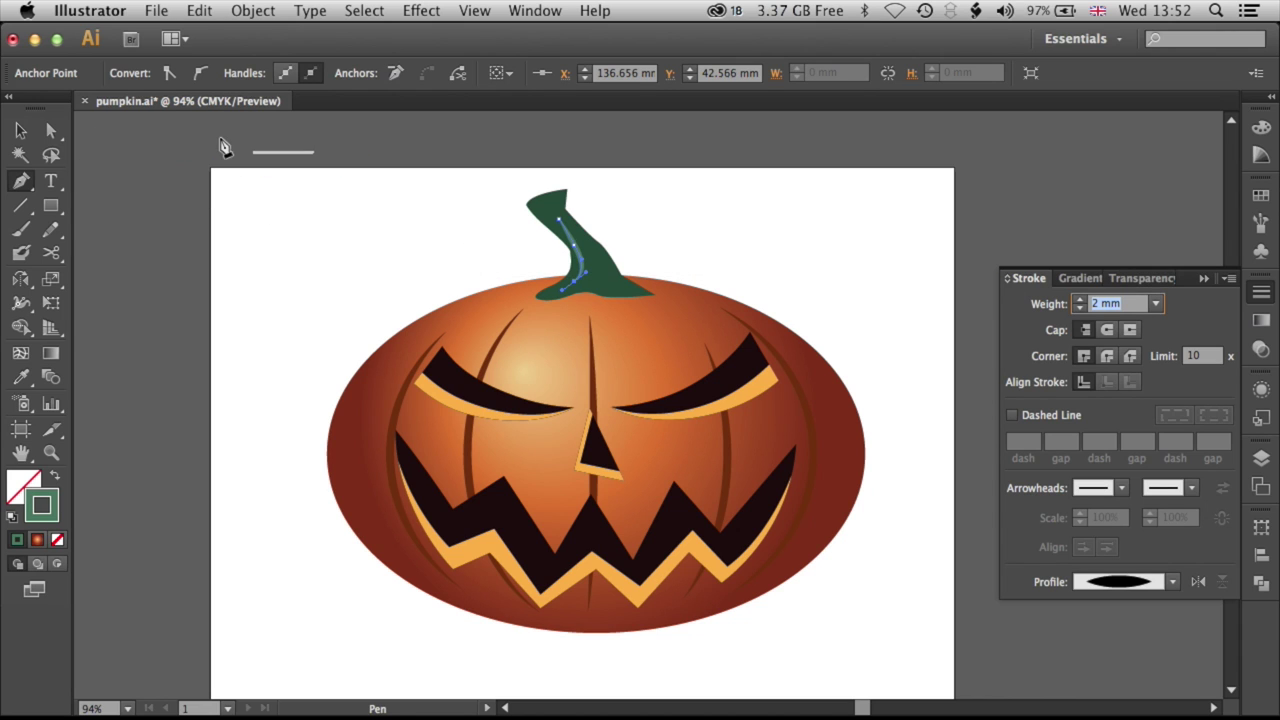
pyautogui.press('super+equal')
pyautogui.press('super+equal')
pyautogui.press('super+z')
pyautogui.moveTo(423, 171); pyautogui.dragTo(437, 349)
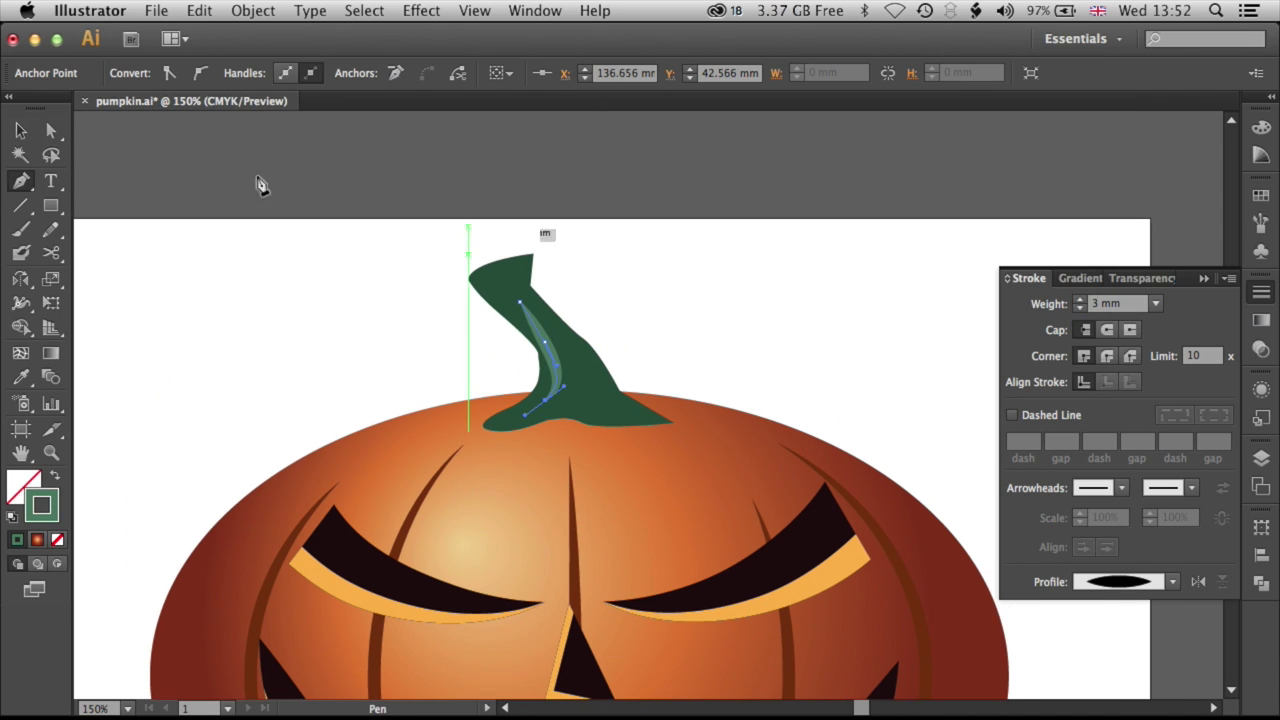
pyautogui.click(51, 130)
pyautogui.click(420, 331)
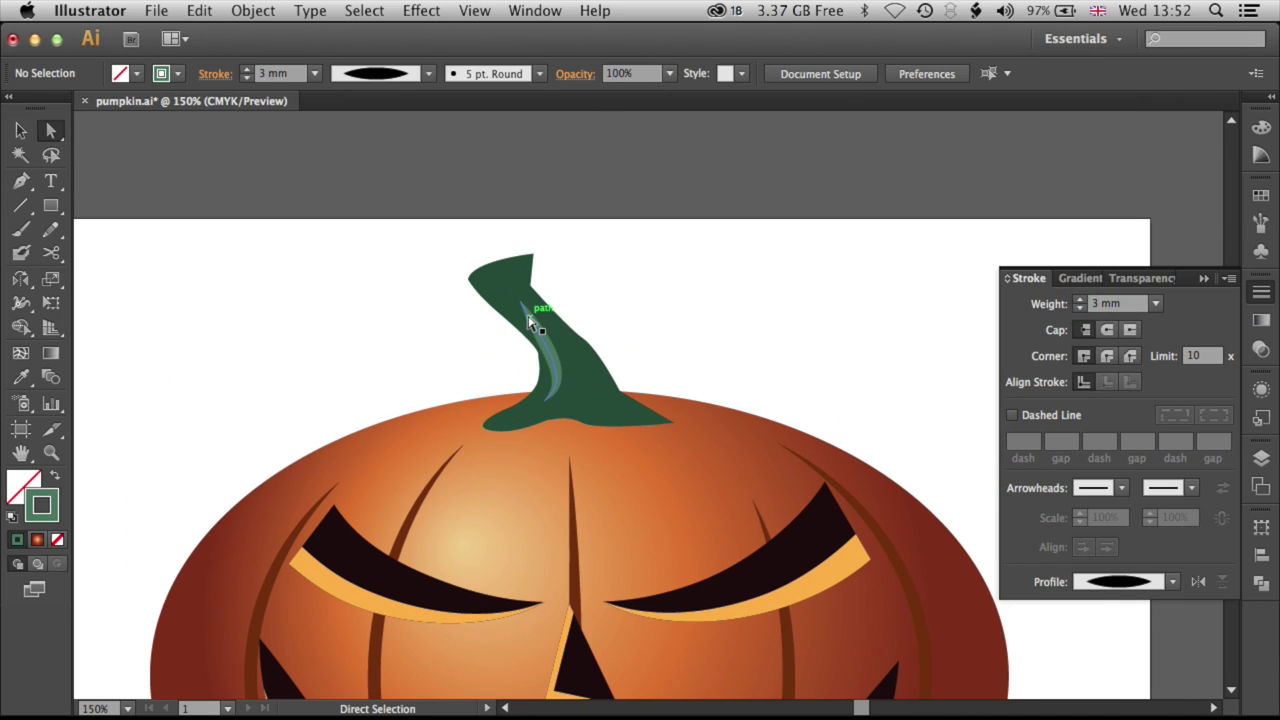
pyautogui.click(518, 305)
pyautogui.moveTo(517, 305); pyautogui.dragTo(490, 289)
pyautogui.moveTo(544, 340); pyautogui.dragTo(548, 339)
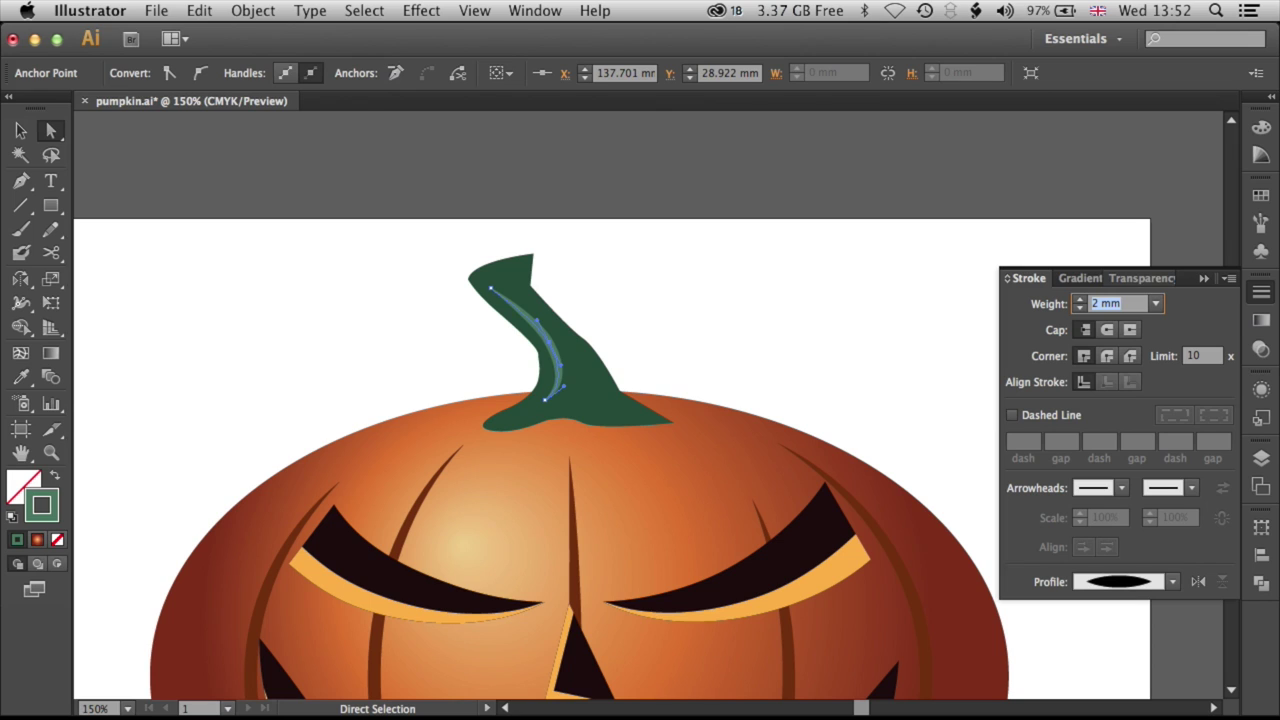
pyautogui.click(436, 355)
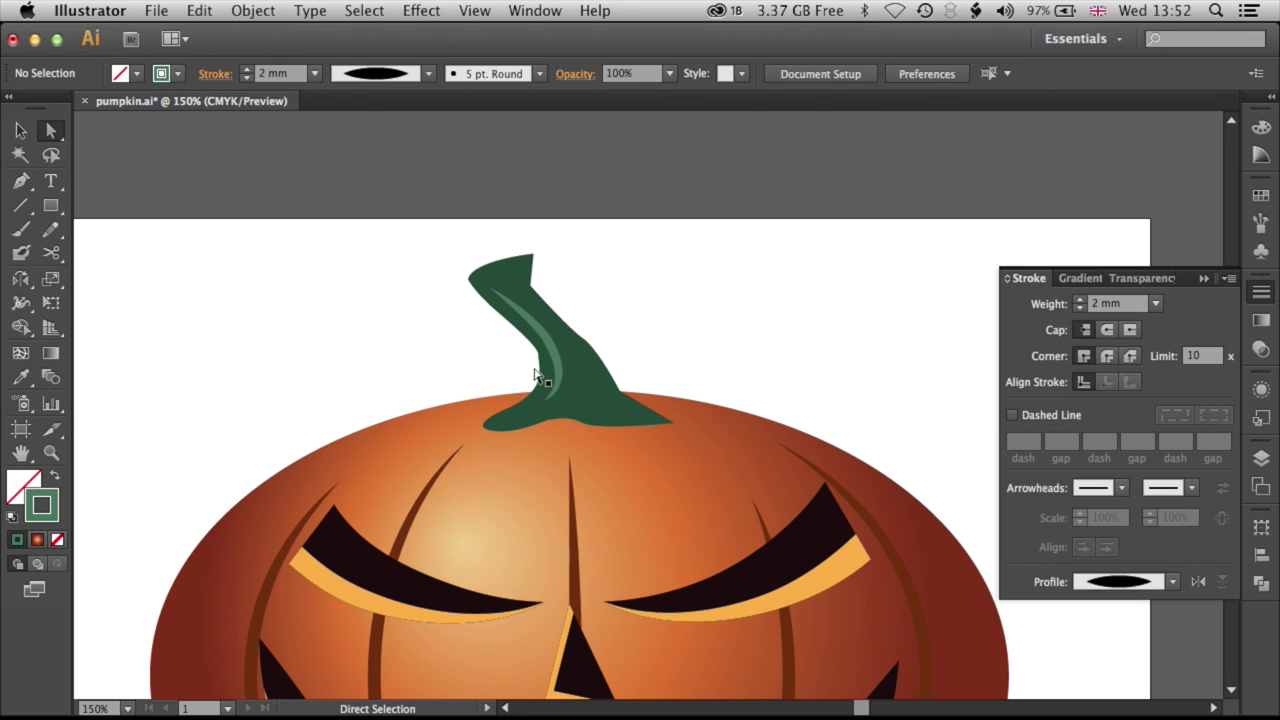
# Extend the stem line's lower end towards the left lobe of the stem's base and adjust the handle to smooth the curve.
pyautogui.click(528, 408)
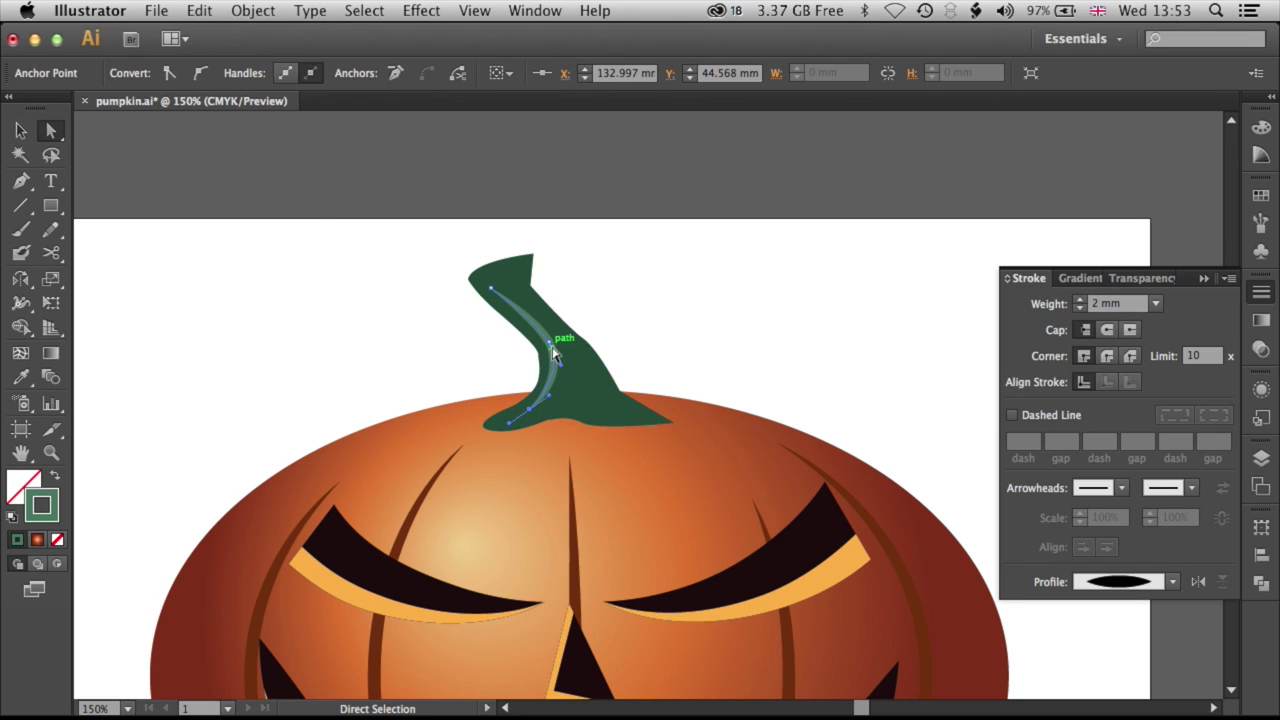
pyautogui.moveTo(565, 360); pyautogui.dragTo(566, 380)
pyautogui.click(429, 363)
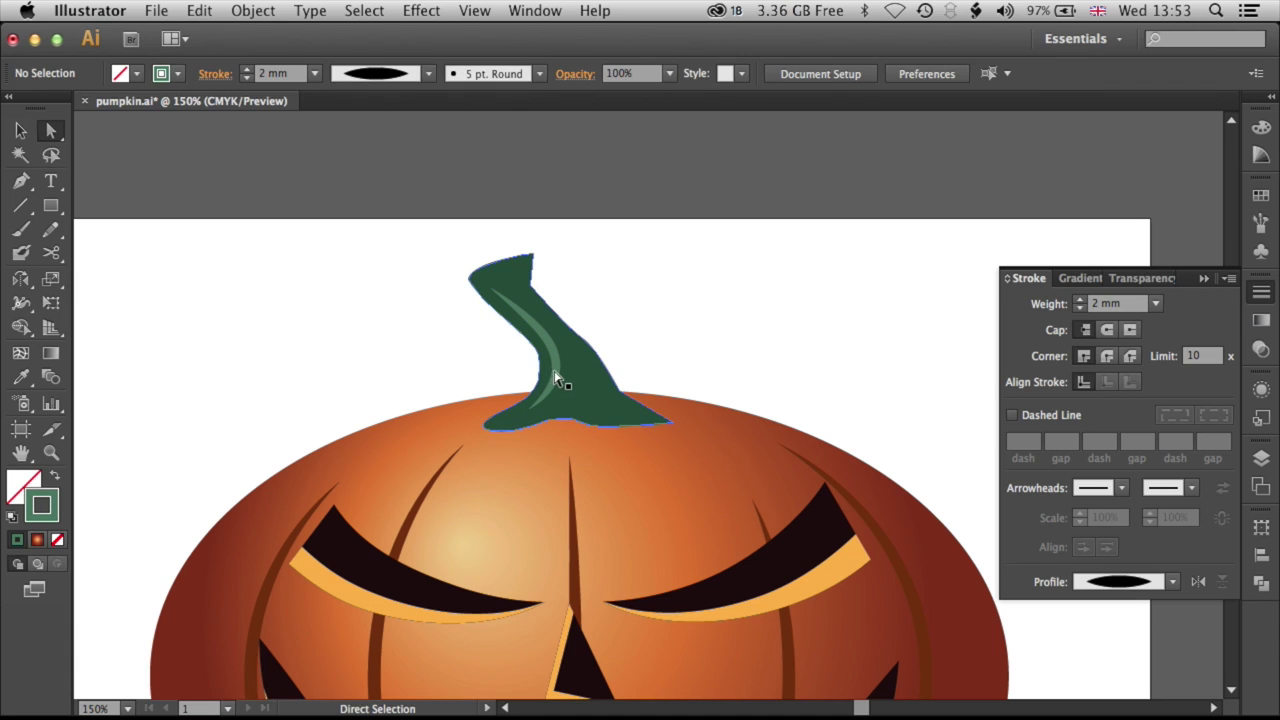
# Duplicate the light green stem line and place the copy to the right of the stem.
pyautogui.click(528, 318)
pyautogui.click(20, 130)
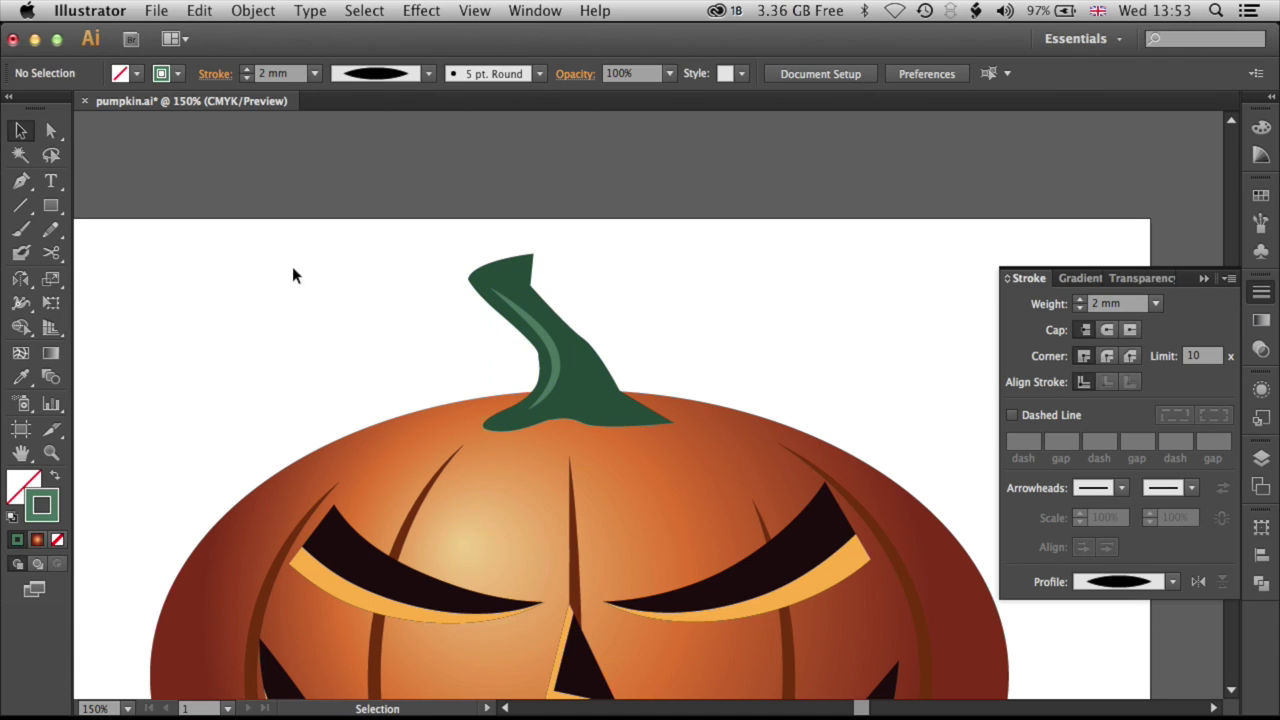
pyautogui.moveTo(548, 365); pyautogui.dragTo(670, 417)
# Reshape the copied line to follow the stem's right edge, from the neck down into the right lobe of the base.
pyautogui.click(51, 130)
pyautogui.moveTo(614, 339); pyautogui.dragTo(522, 297)
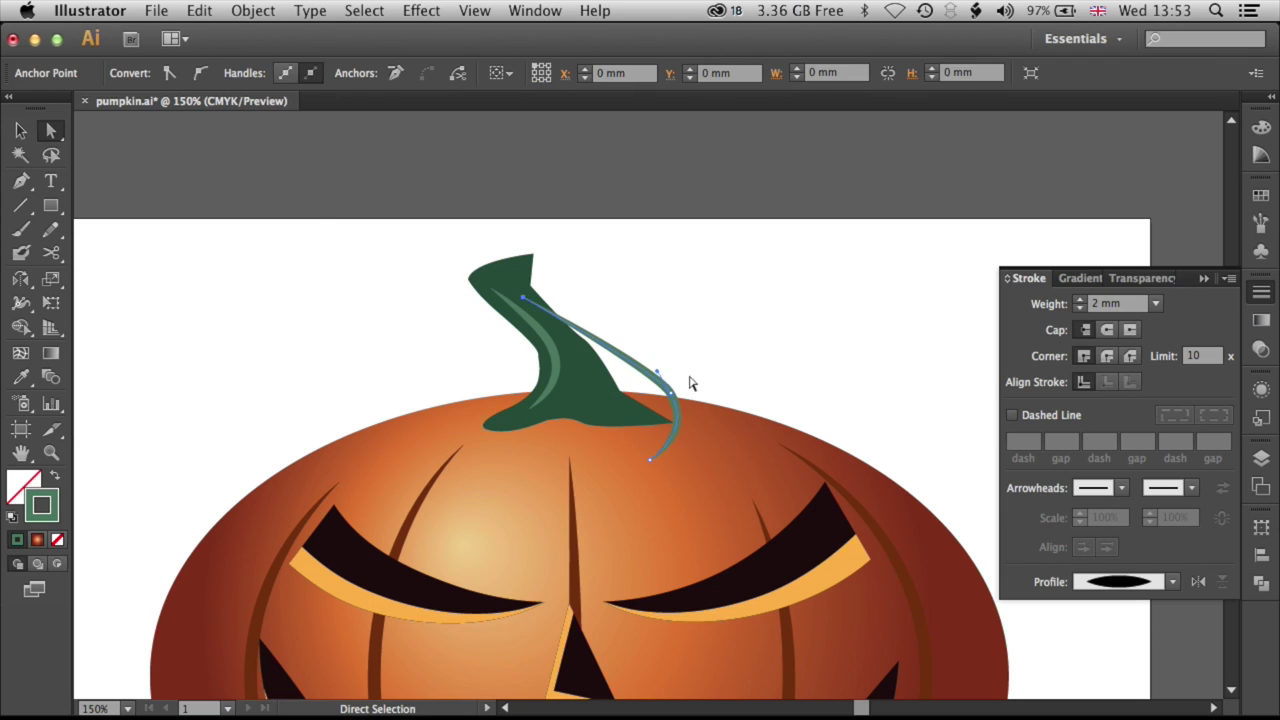
pyautogui.moveTo(670, 392); pyautogui.dragTo(620, 407)
pyautogui.moveTo(655, 456); pyautogui.dragTo(675, 432)
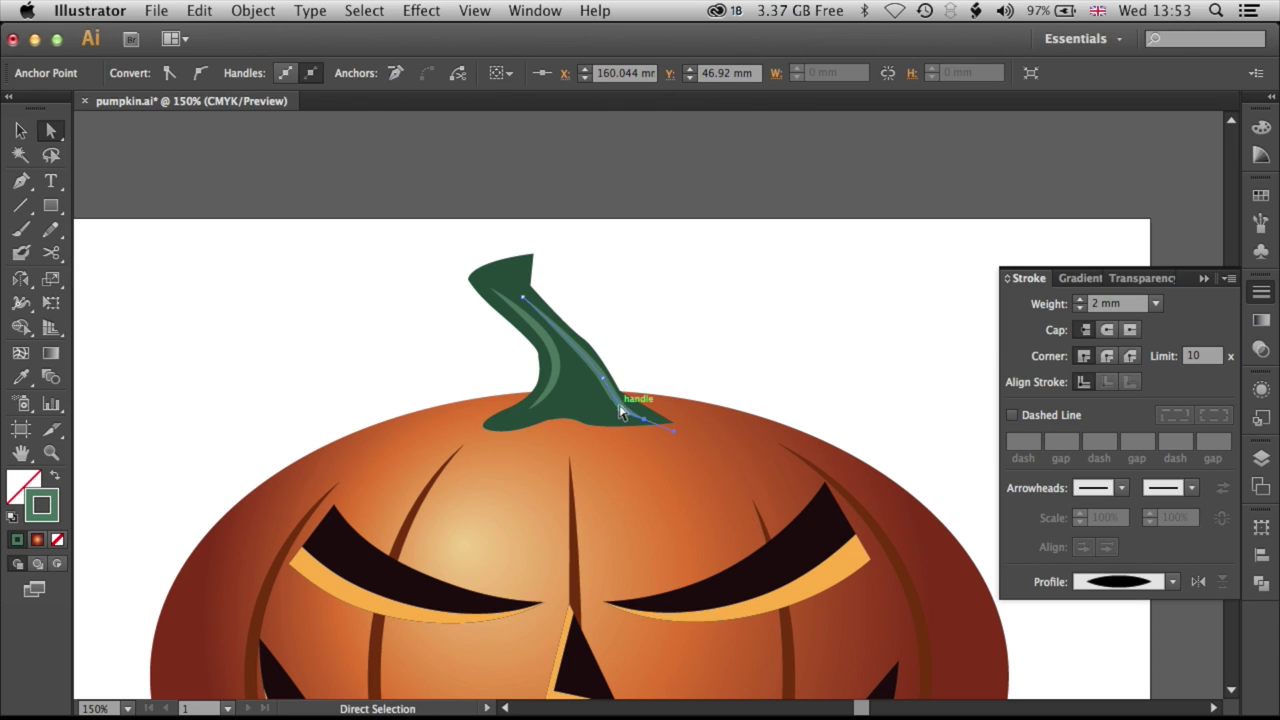
pyautogui.moveTo(617, 415); pyautogui.dragTo(616, 414)
pyautogui.moveTo(611, 366); pyautogui.dragTo(598, 371)
pyautogui.press('super+shift+a')
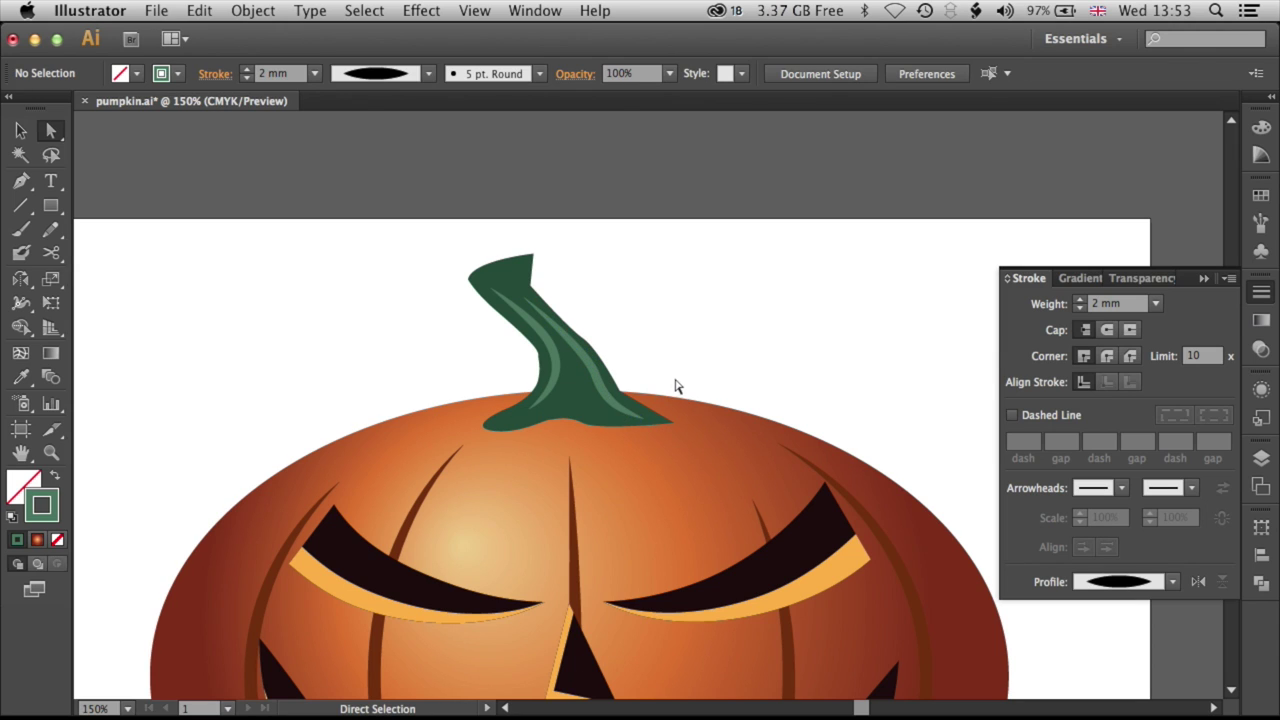
# Place another copy of the light green line in the middle of the stem and shorten it into a small curve near the base.
pyautogui.moveTo(669, 391); pyautogui.dragTo(557, 411)
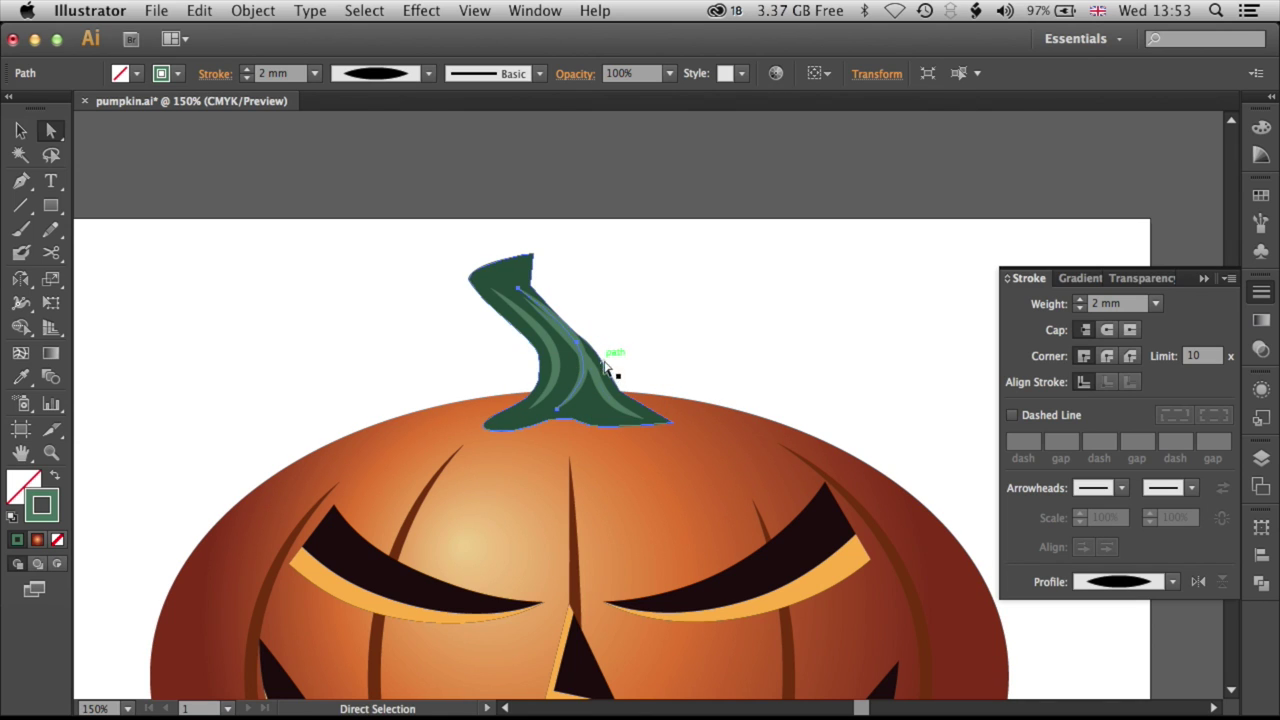
pyautogui.press('super+shift+a')
pyautogui.moveTo(574, 341); pyautogui.dragTo(543, 420)
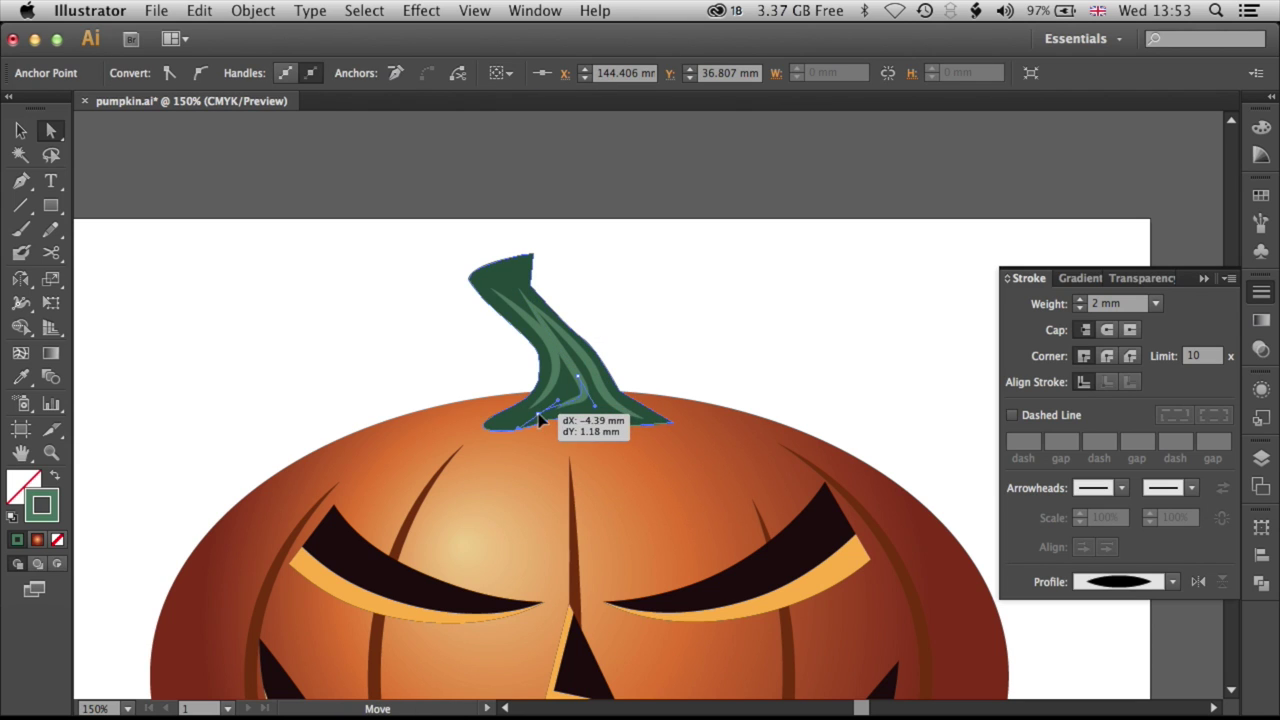
pyautogui.moveTo(518, 289); pyautogui.dragTo(572, 360)
# Extend the right stem line's upper end further into the neck and fine-tune the anchors of the short middle line.
pyautogui.moveTo(531, 297); pyautogui.dragTo(509, 286)
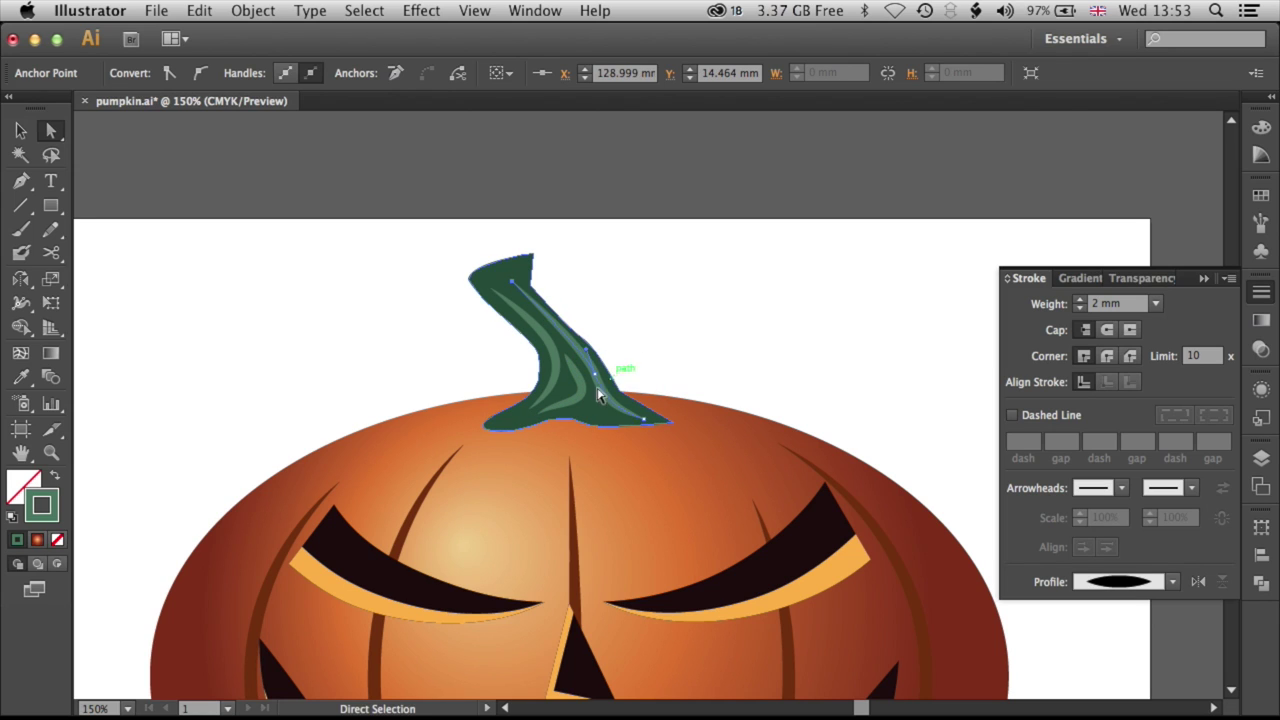
pyautogui.click(572, 362)
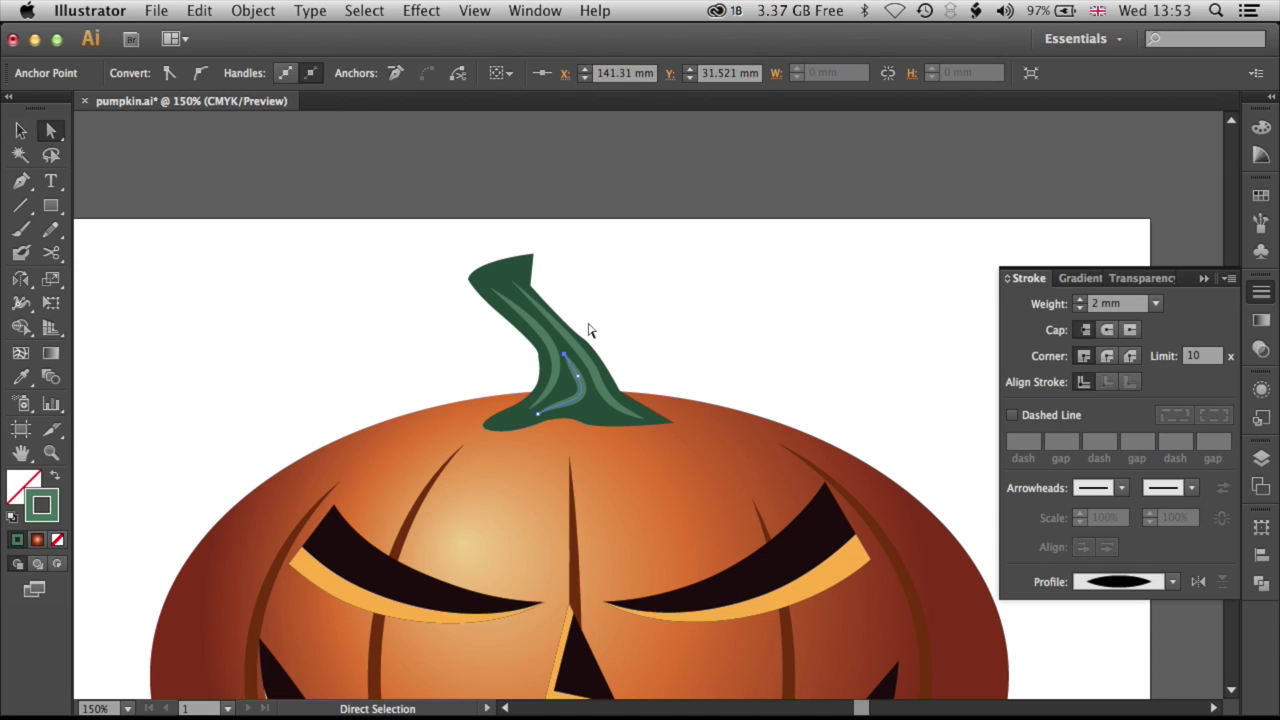
pyautogui.moveTo(576, 375); pyautogui.dragTo(572, 368)
pyautogui.press('super+shift+a')
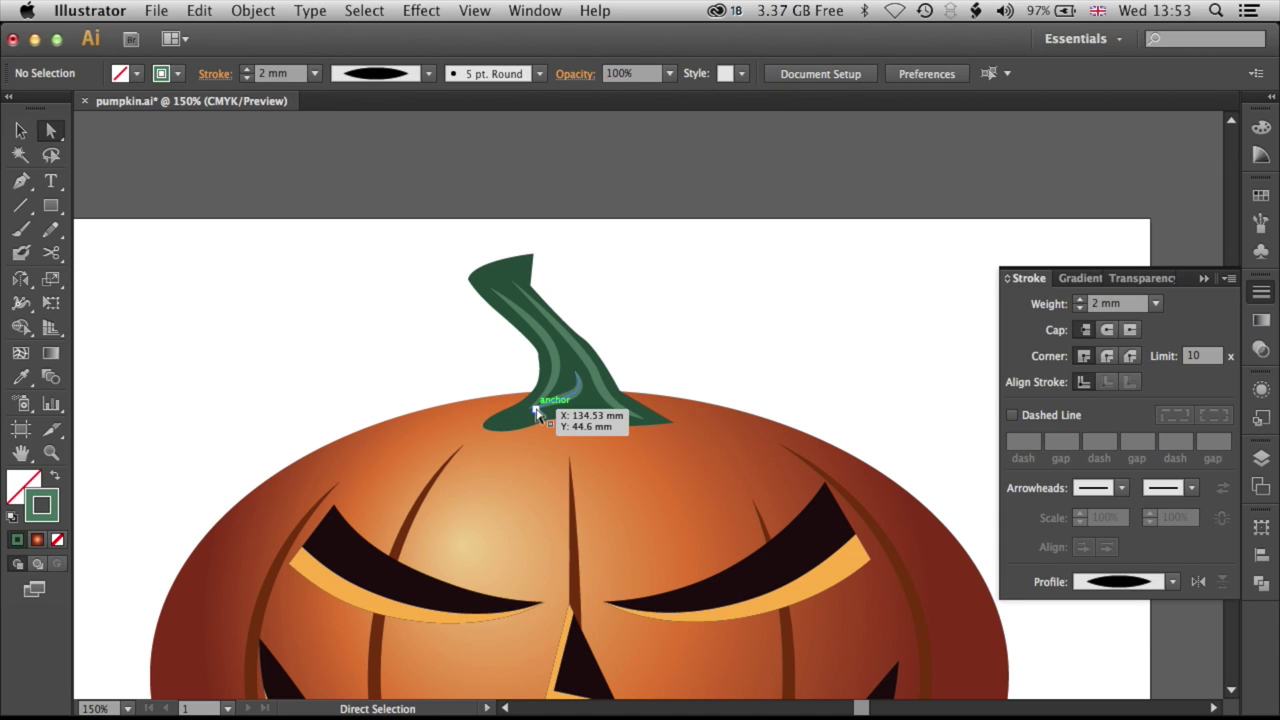
pyautogui.moveTo(535, 410); pyautogui.dragTo(534, 413)
pyautogui.click(789, 348)
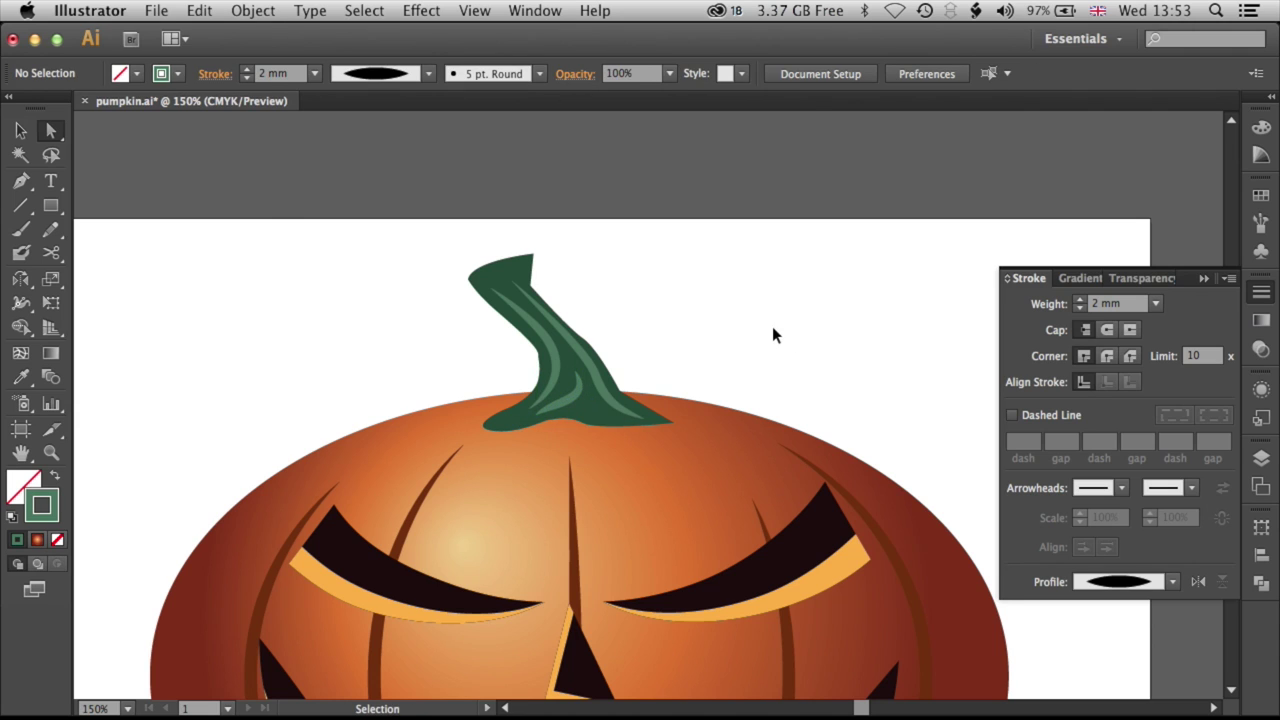
# Draw a rectangle slightly larger than the artboard and fill it with the pumpkin's radial orange gradient, with no stroke.
pyautogui.press('super+0')
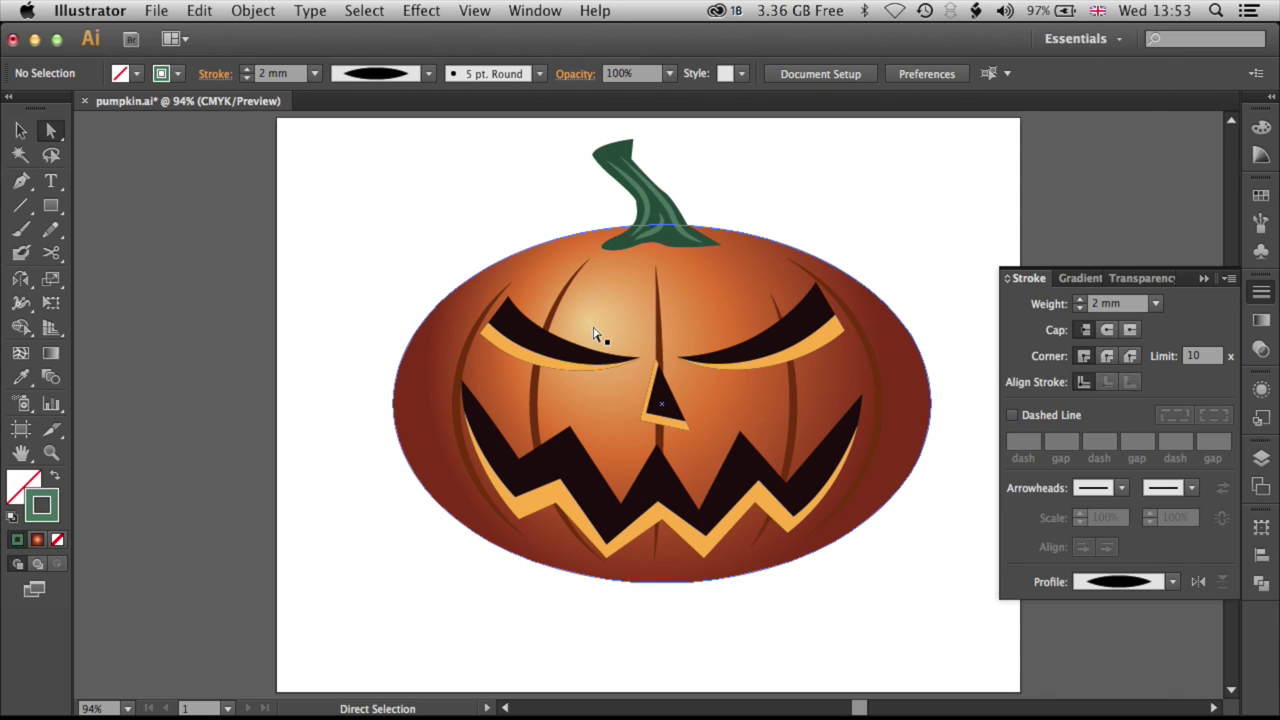
pyautogui.press('super+minus')
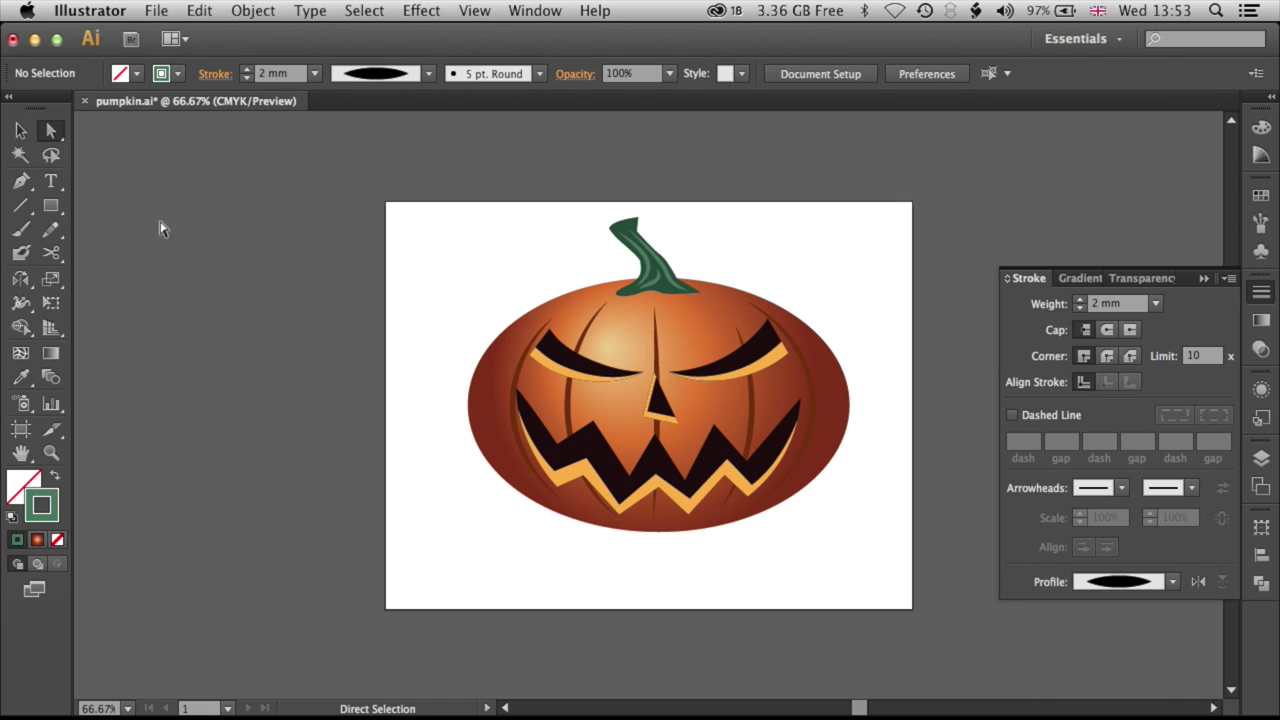
pyautogui.click(50, 208)
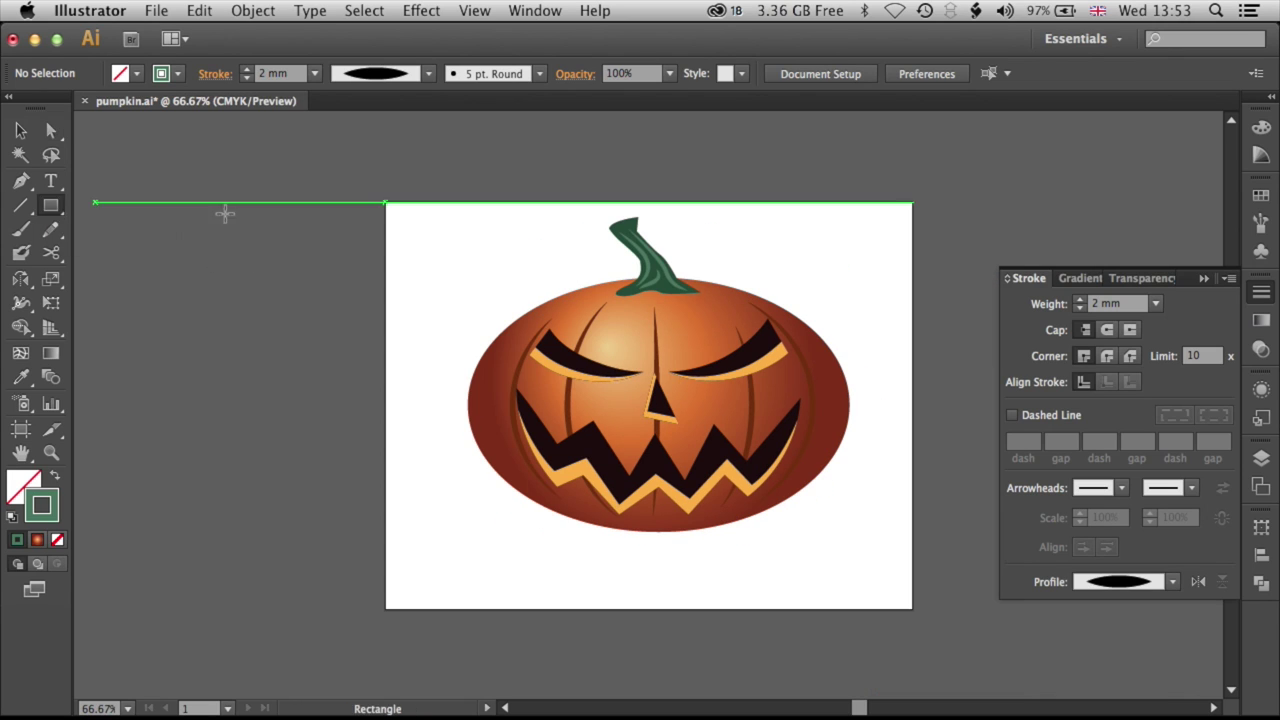
pyautogui.moveTo(361, 191); pyautogui.dragTo(754, 507)
pyautogui.moveTo(911, 628); pyautogui.dragTo(940, 619)
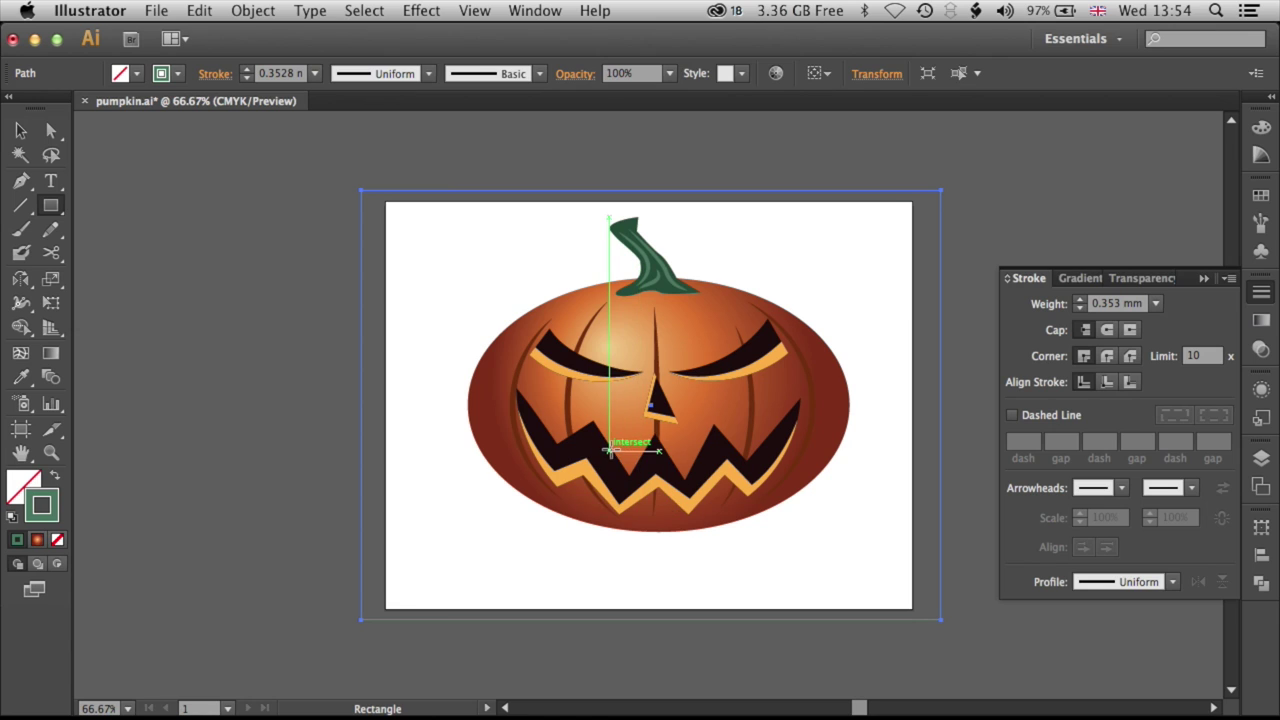
pyautogui.click(37, 544)
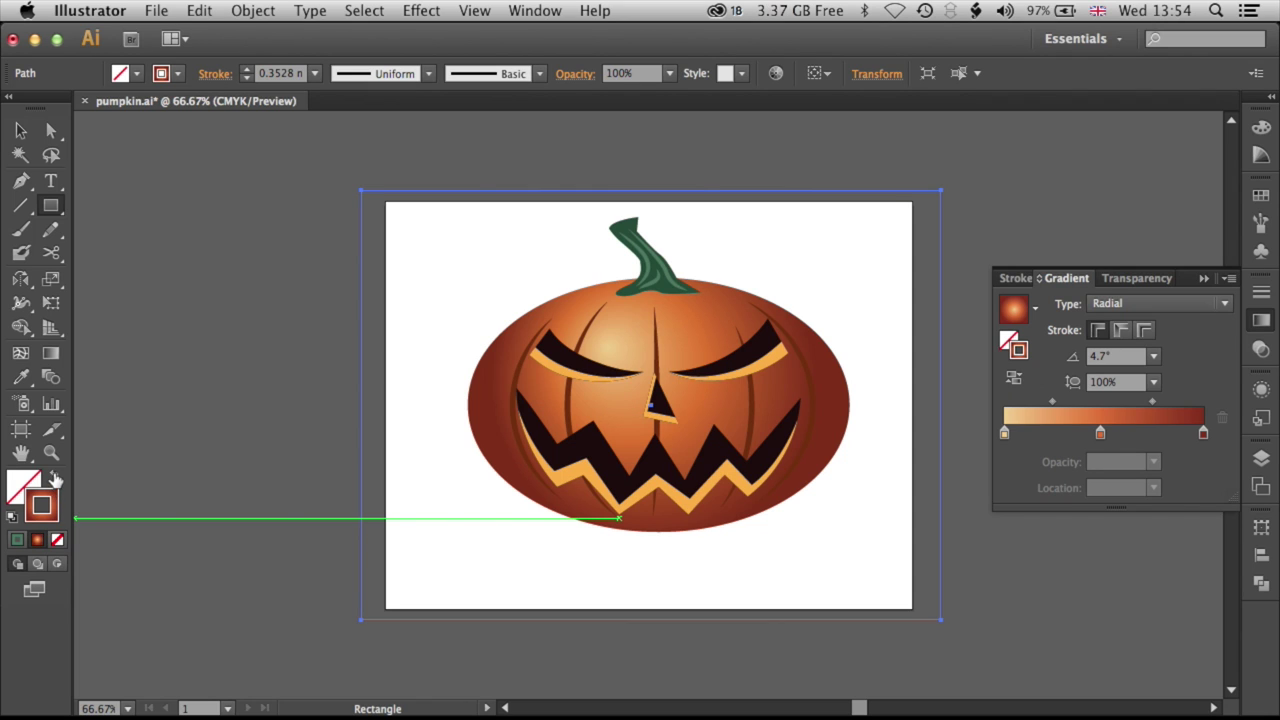
pyautogui.click(56, 481)
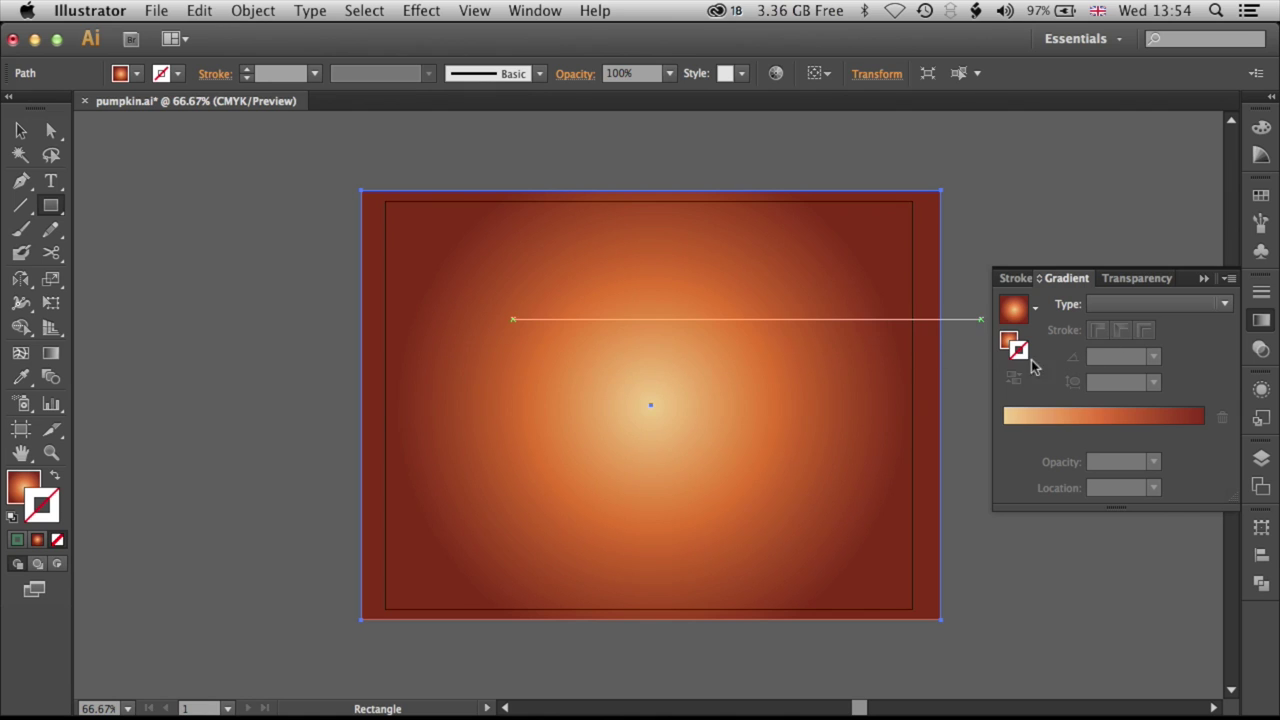
# Remove the cream stop from the background rectangle's radial gradient and move the orange stop to the 0% location.
pyautogui.click(20, 131)
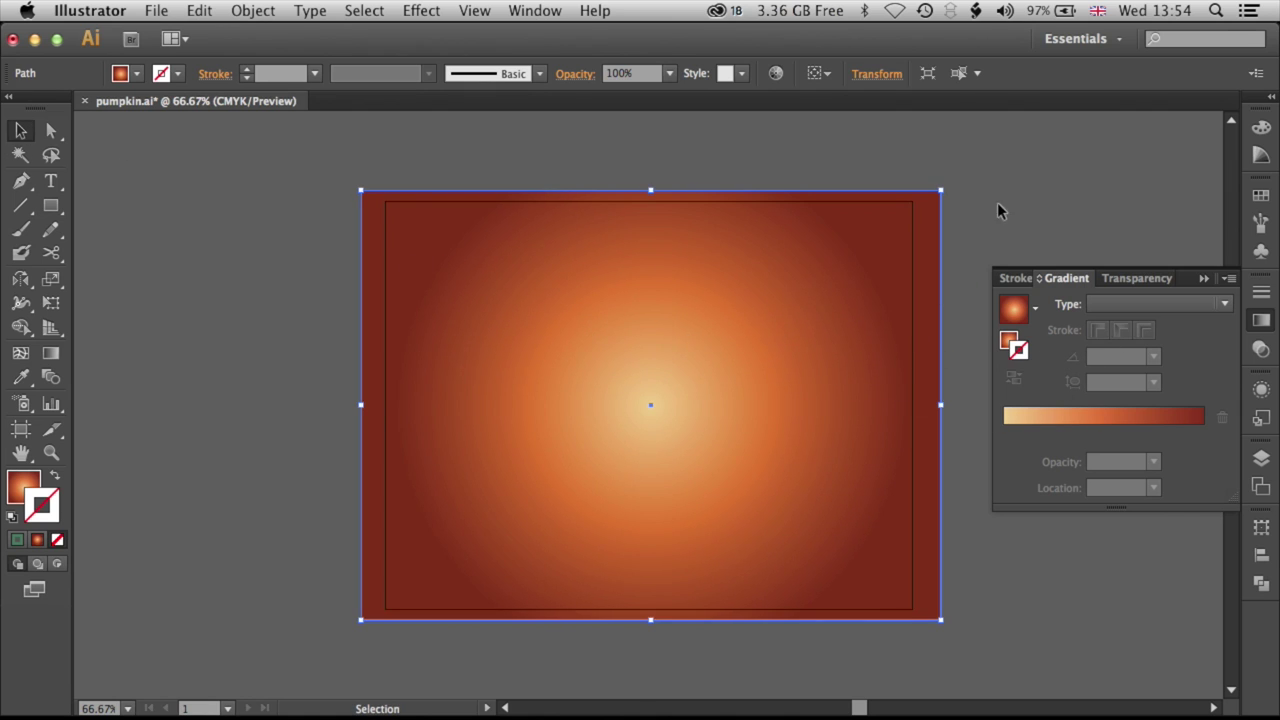
pyautogui.click(18, 485)
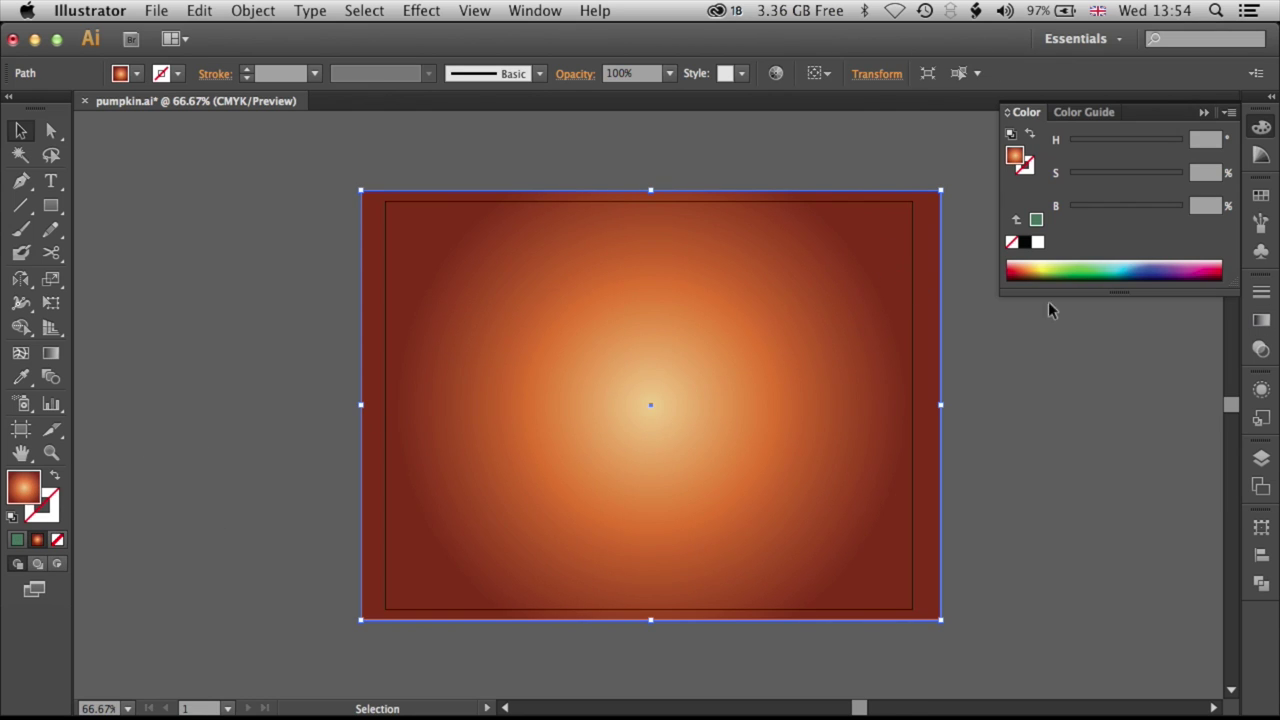
pyautogui.click(1263, 322)
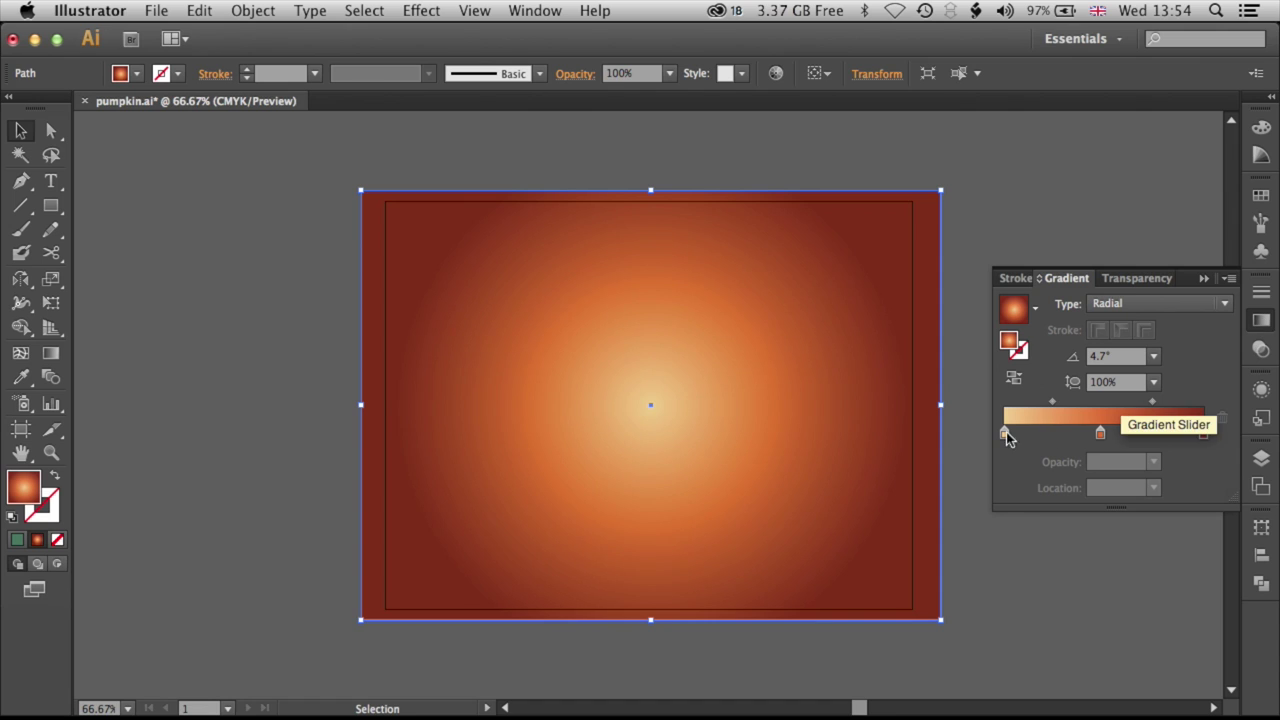
pyautogui.doubleClick(1006, 436)
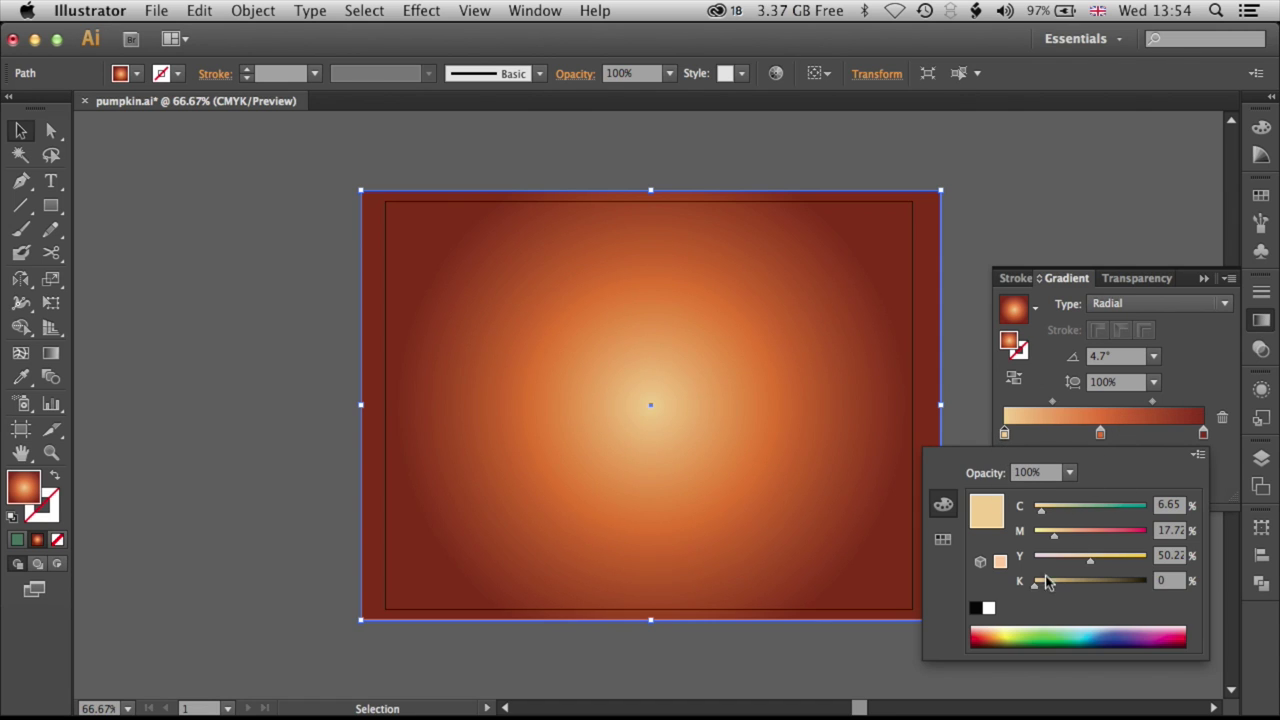
pyautogui.click(1005, 435)
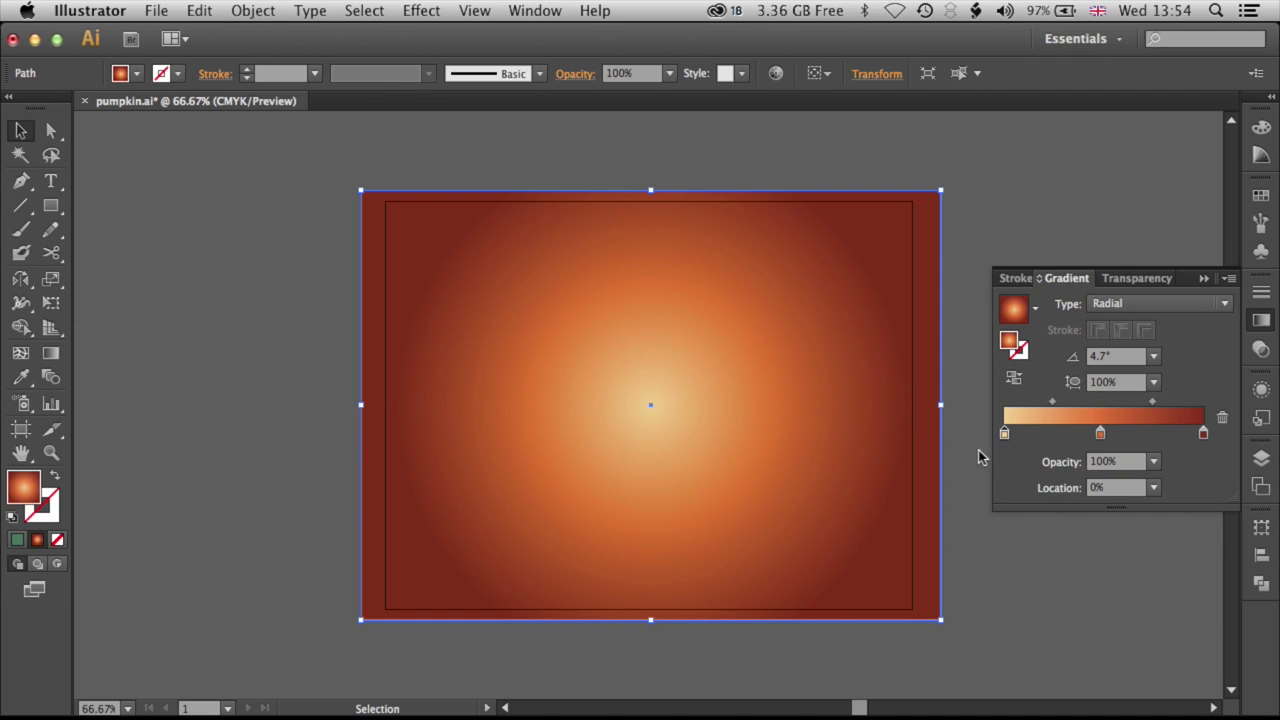
pyautogui.moveTo(1010, 438); pyautogui.dragTo(976, 478)
pyautogui.moveTo(1102, 436); pyautogui.dragTo(1004, 434)
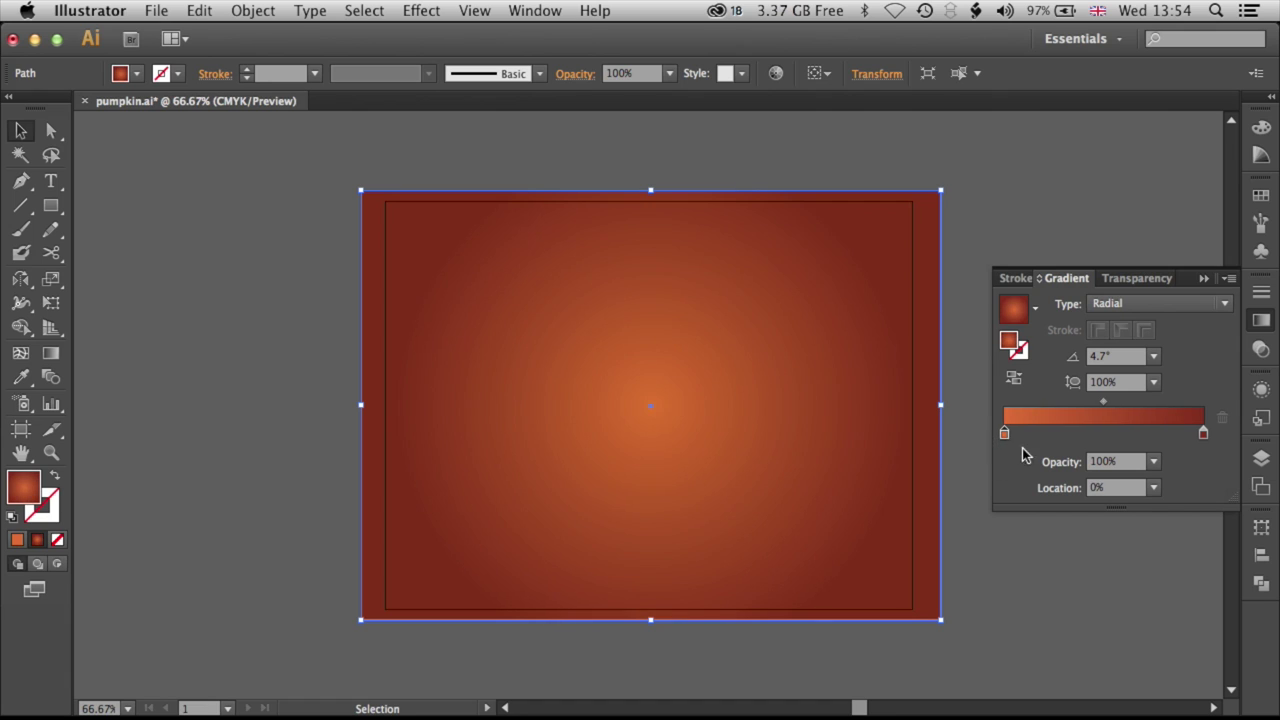
# Recolor the gradient's centre stop to a very dark red with C 0, M 81, Y 82 and a high black value.
pyautogui.doubleClick(1005, 435)
pyautogui.moveTo(1041, 585); pyautogui.dragTo(1110, 590)
pyautogui.moveTo(1106, 535); pyautogui.dragTo(1130, 563)
pyautogui.moveTo(1040, 516); pyautogui.dragTo(1005, 518)
pyautogui.moveTo(1115, 590); pyautogui.dragTo(1139, 590)
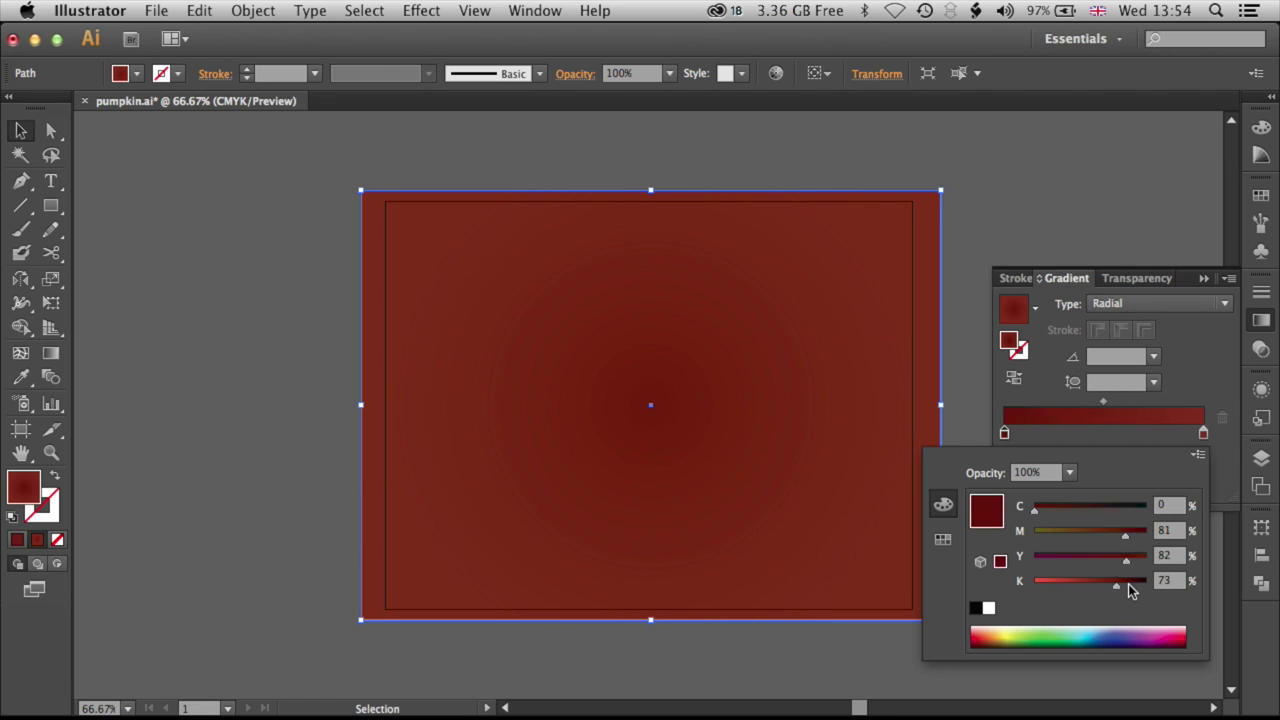
pyautogui.click(1202, 392)
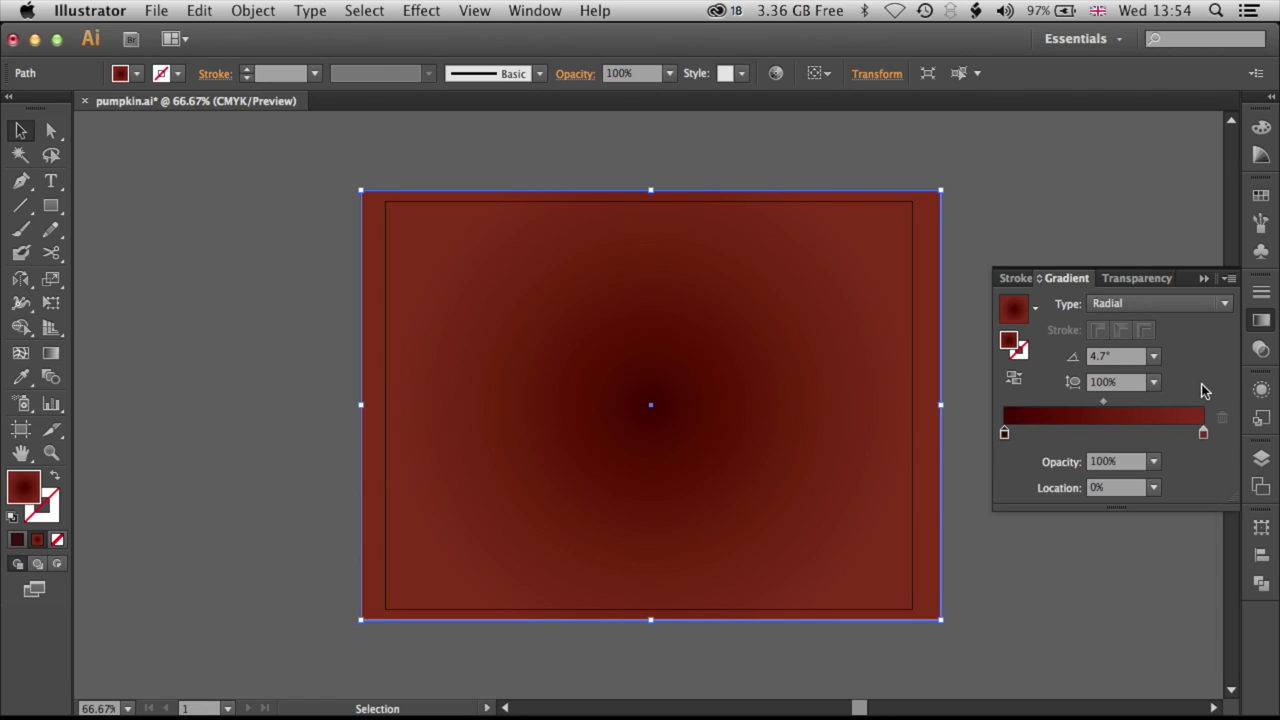
# Darken the gradient's outer stop to a near-black red by raising its black value.
pyautogui.click(1203, 433)
pyautogui.doubleClick(1203, 433)
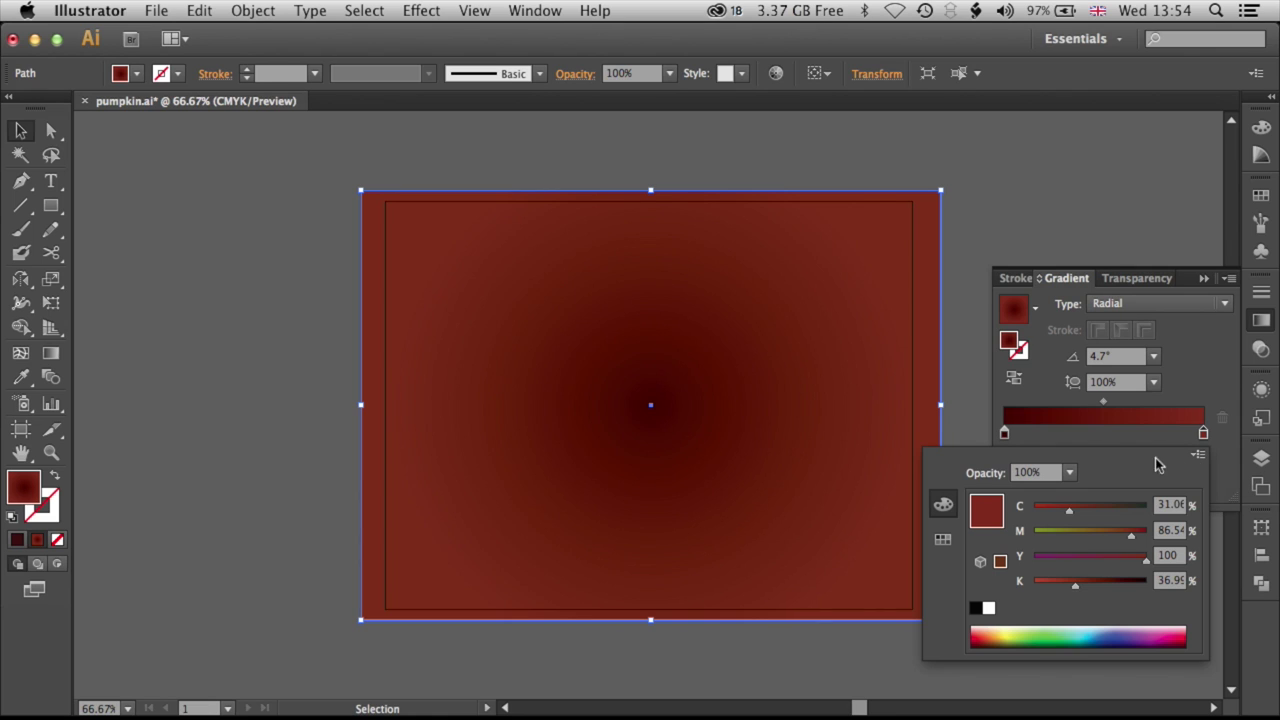
pyautogui.moveTo(1080, 594); pyautogui.dragTo(1144, 590)
pyautogui.click(1207, 363)
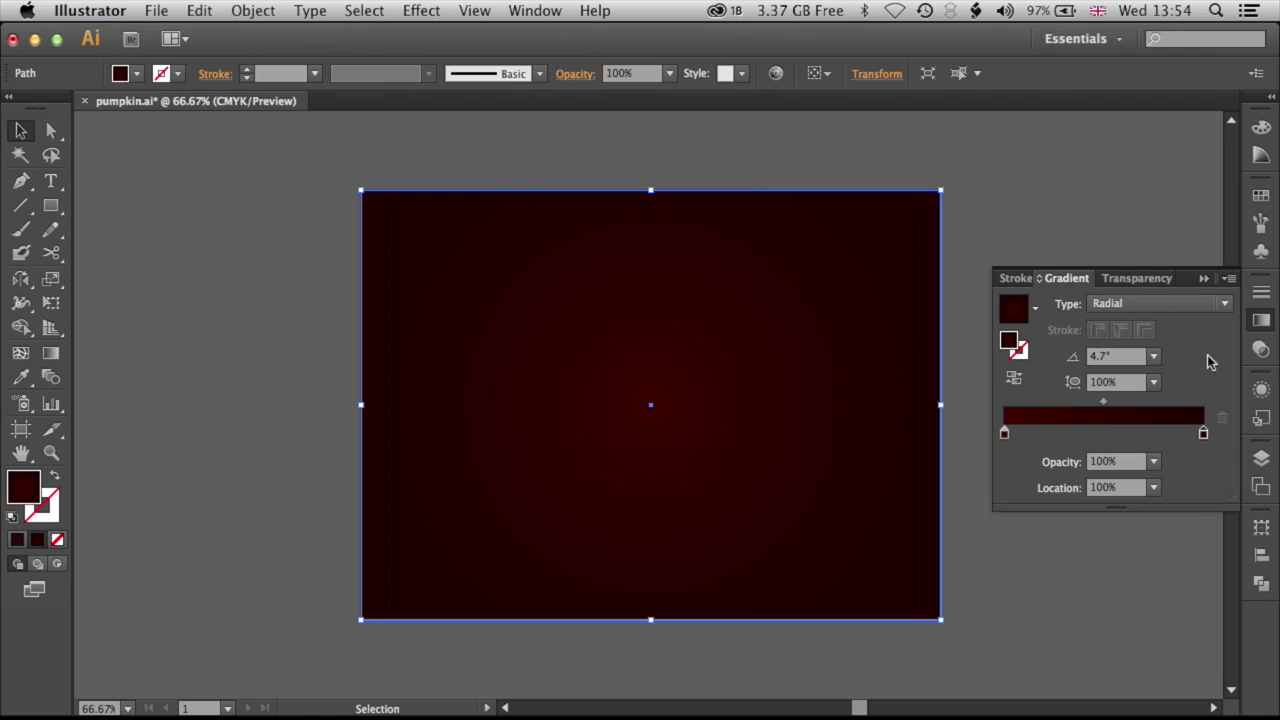
pyautogui.click(1200, 284)
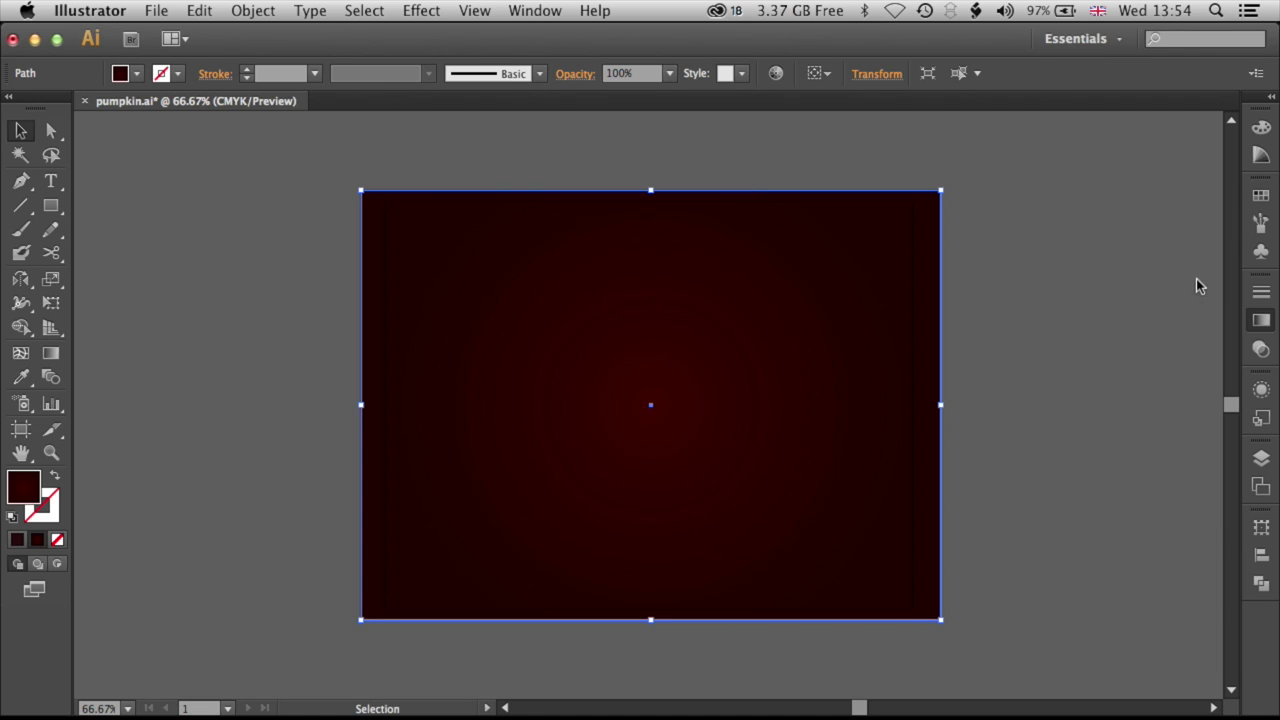
# Send the dark background rectangle to the back, behind the pumpkin artwork.
pyautogui.click(254, 10)
pyautogui.moveTo(380, 56)
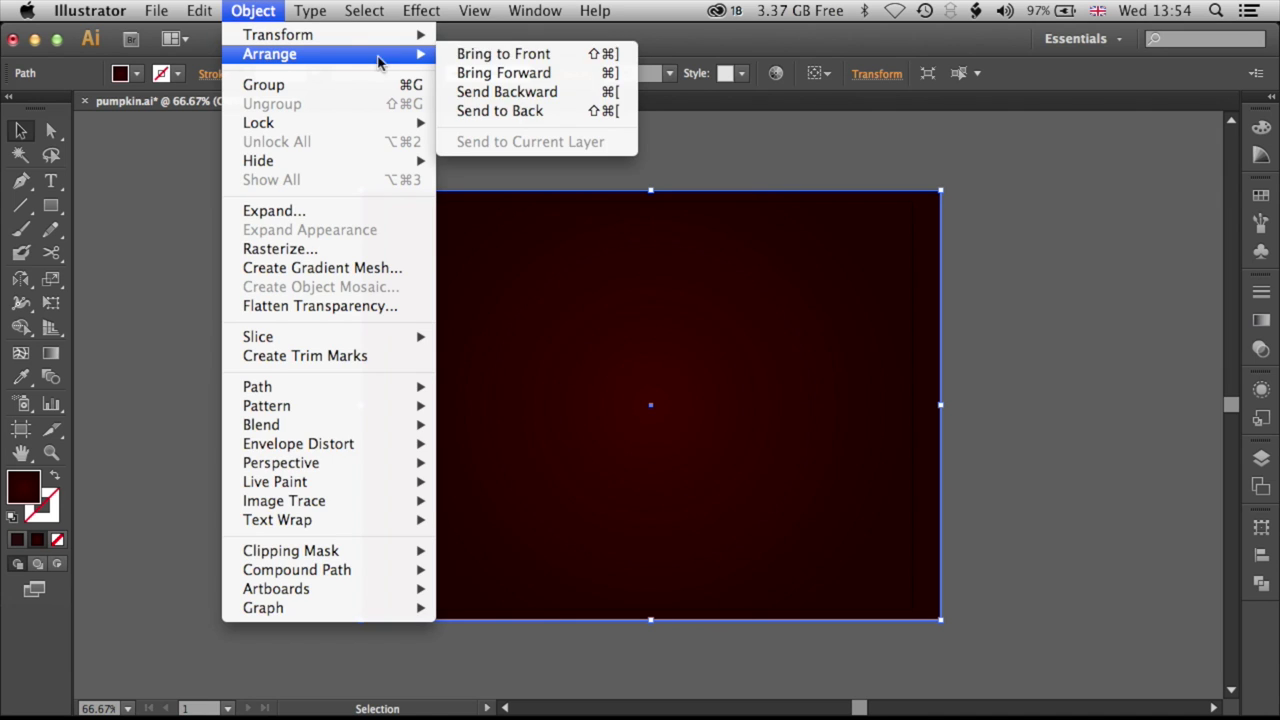
pyautogui.click(480, 111)
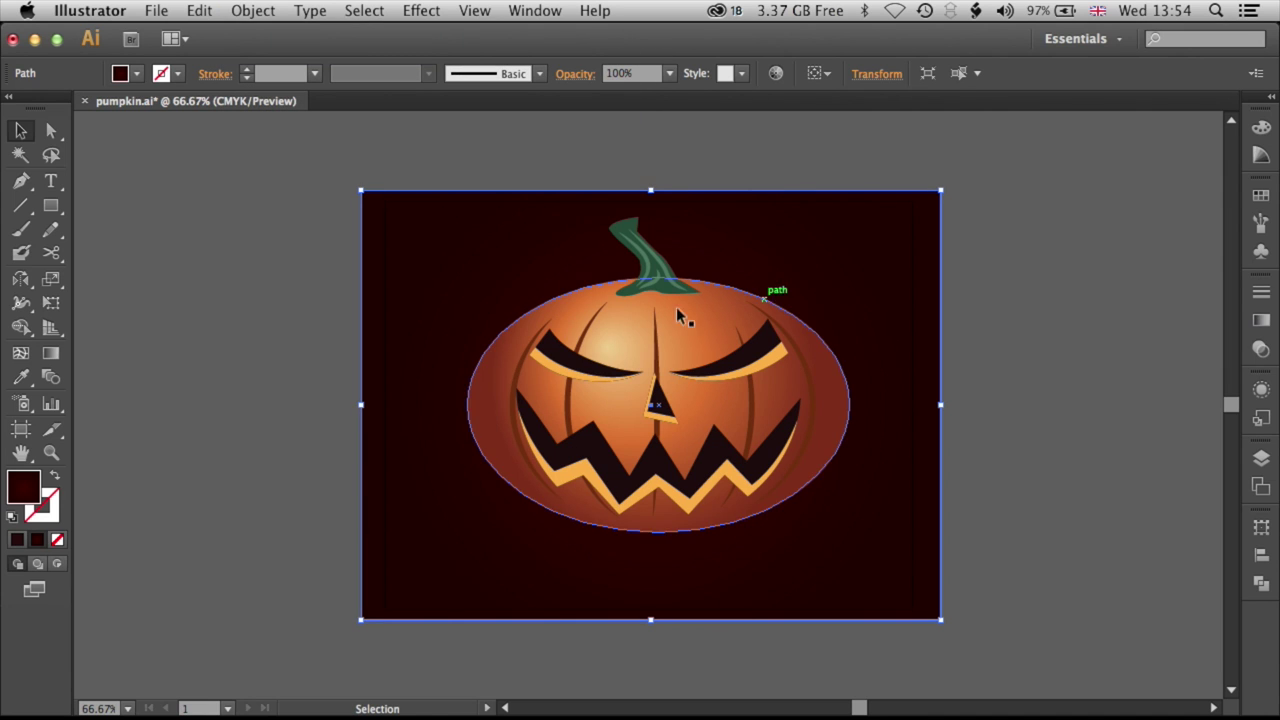